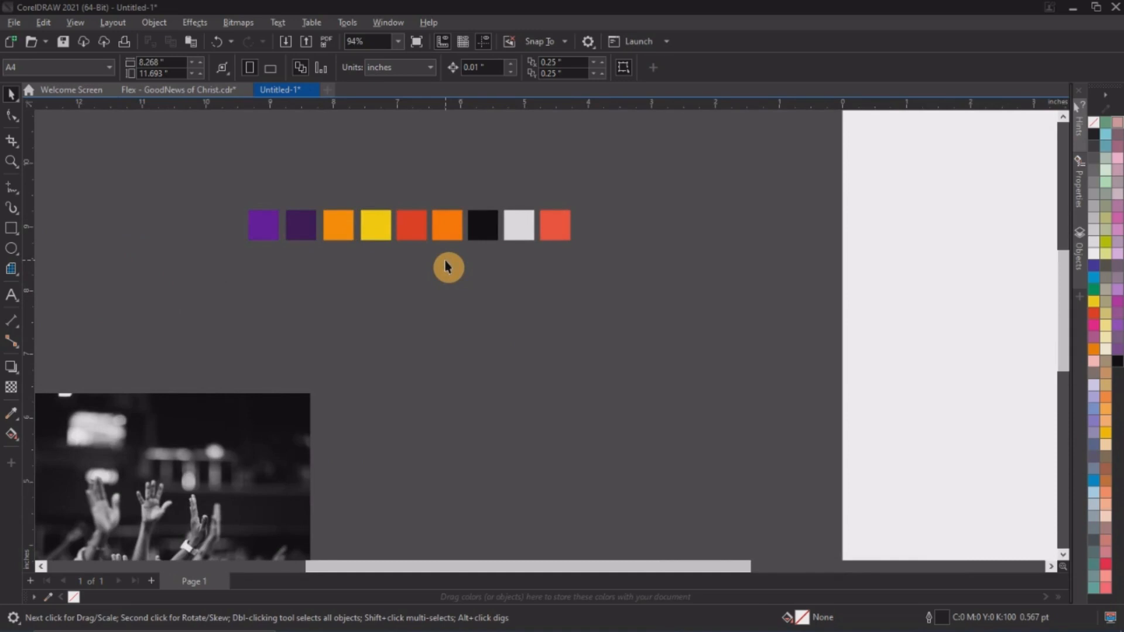
Step: Examine the source material beside the page: the worship crowd photo, the portrait cut-out, the round ministry logo and the colour swatches
scroll(448, 267, "down", 6)
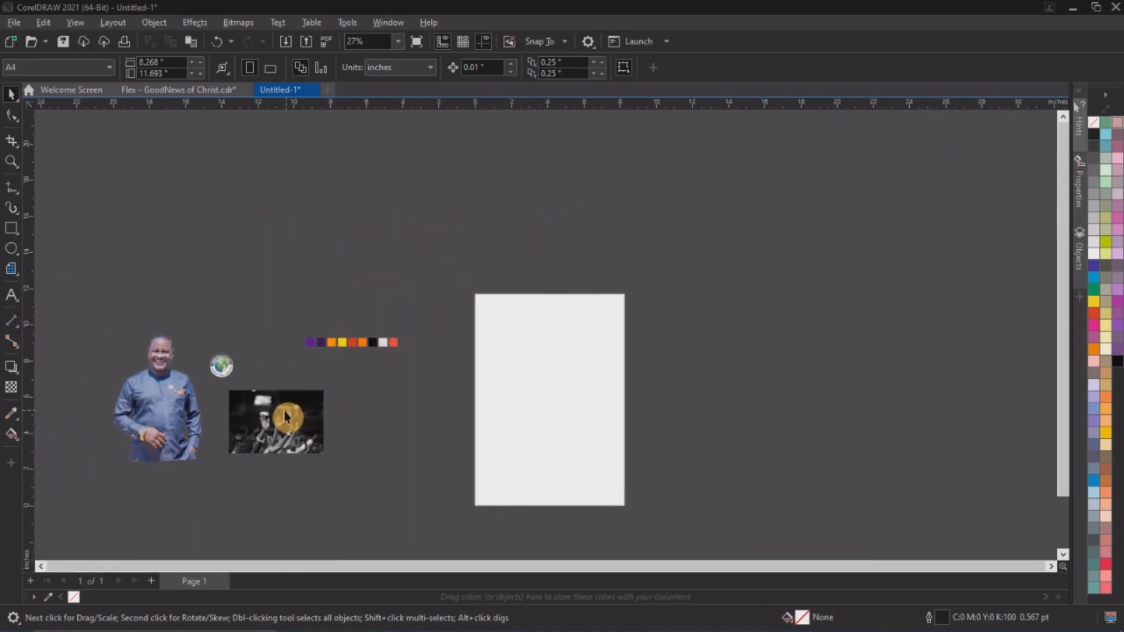
scroll(284, 416, "up", 5)
left_click(266, 416)
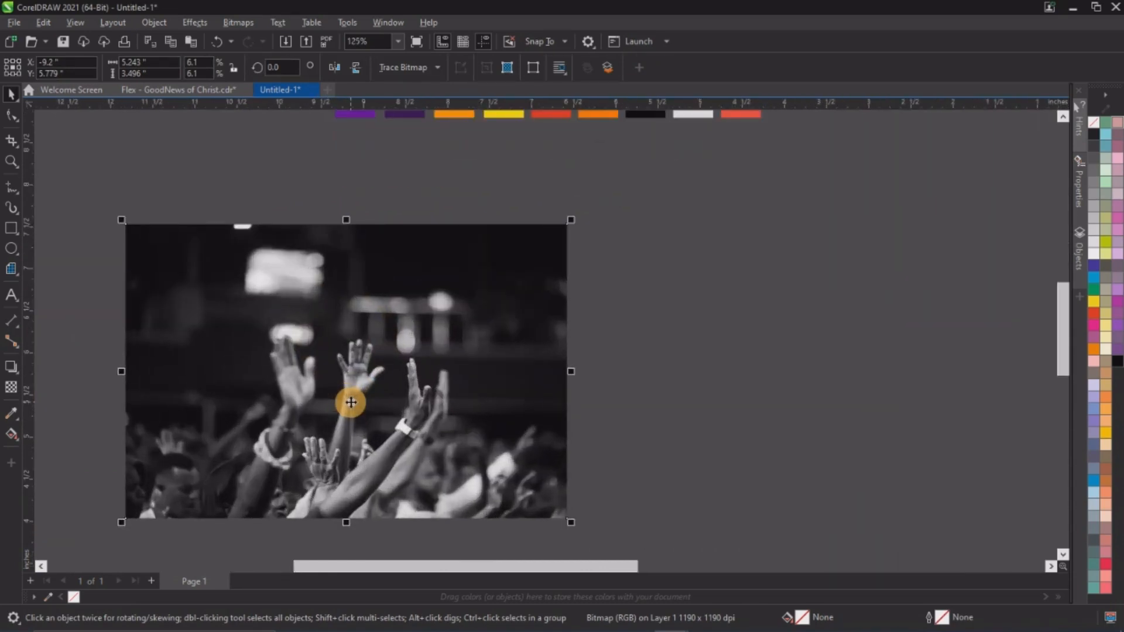
scroll(397, 370, "down", 4)
scroll(120, 328, "up", 3)
left_click(159, 291)
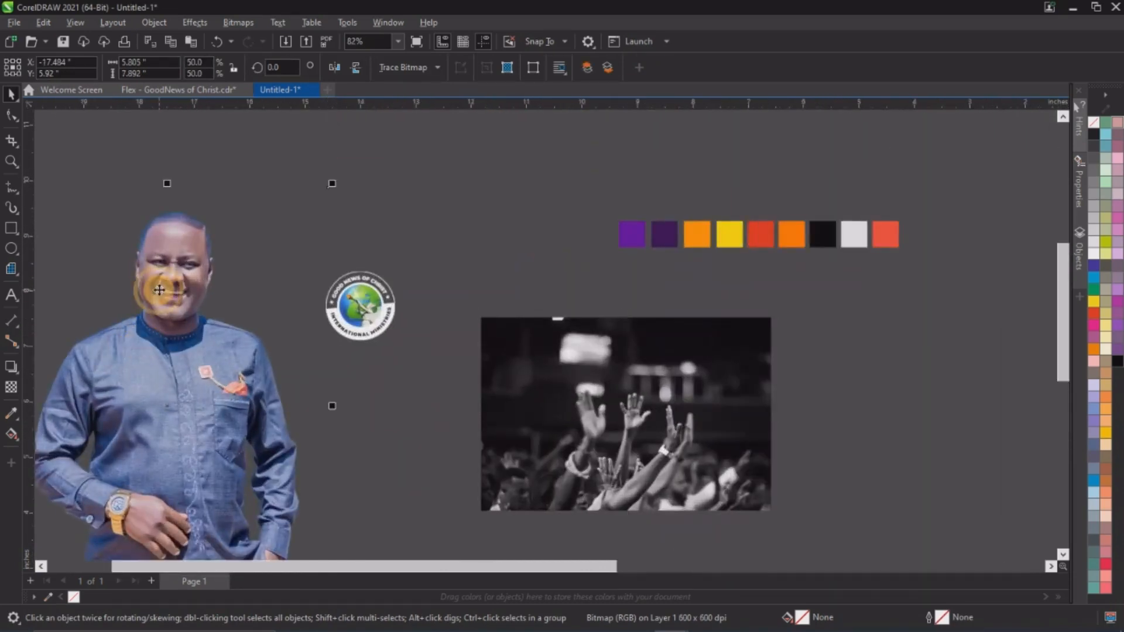
scroll(159, 286, "up", 3)
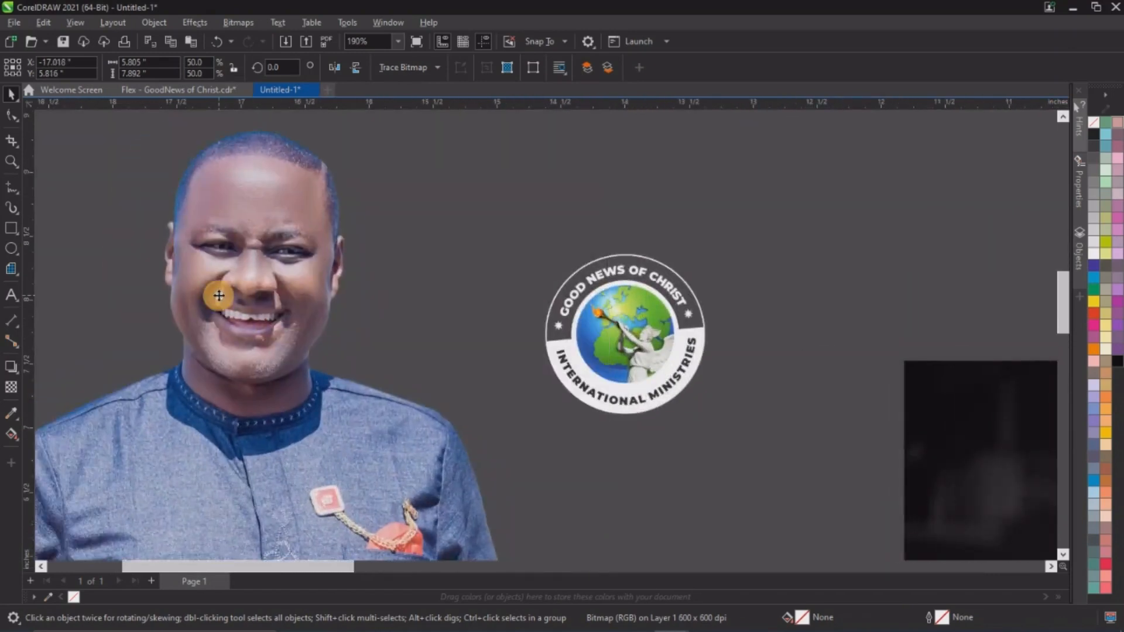
scroll(218, 293, "down", 2)
scroll(219, 296, "down", 2)
left_click_drag(219, 296, 198, 288)
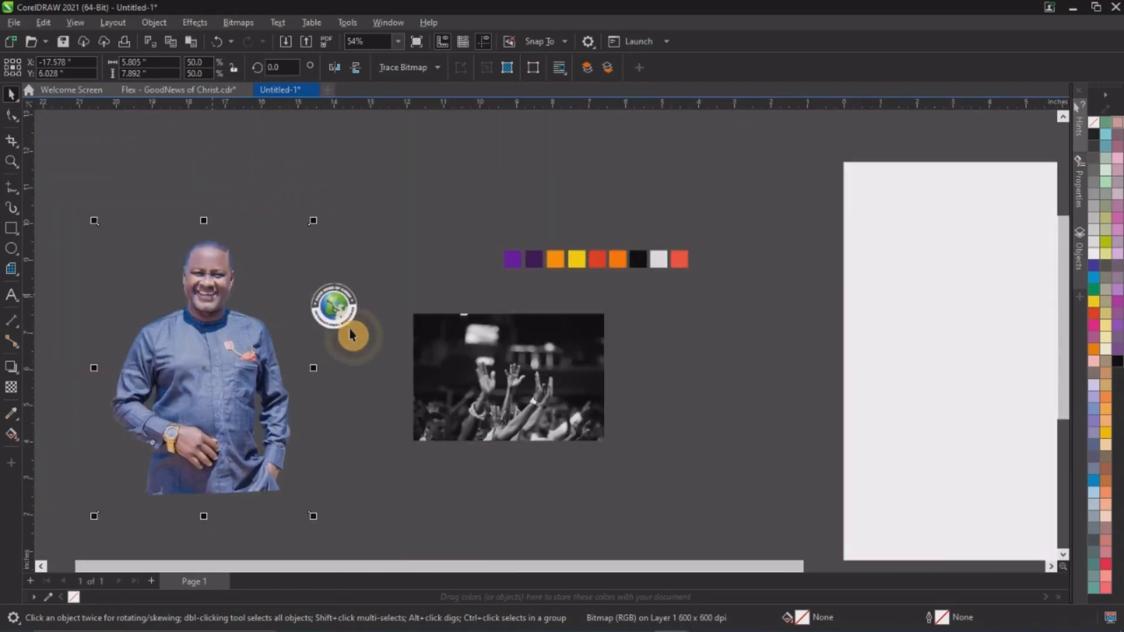
scroll(326, 304, "up", 2)
scroll(326, 307, "up", 4)
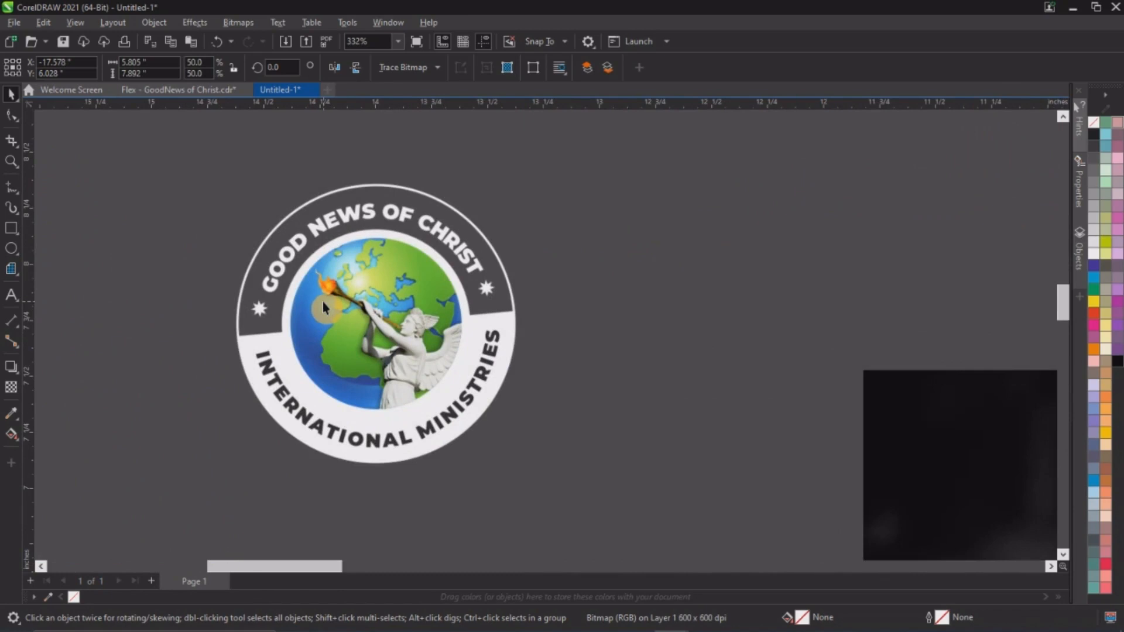
scroll(322, 302, "down", 6)
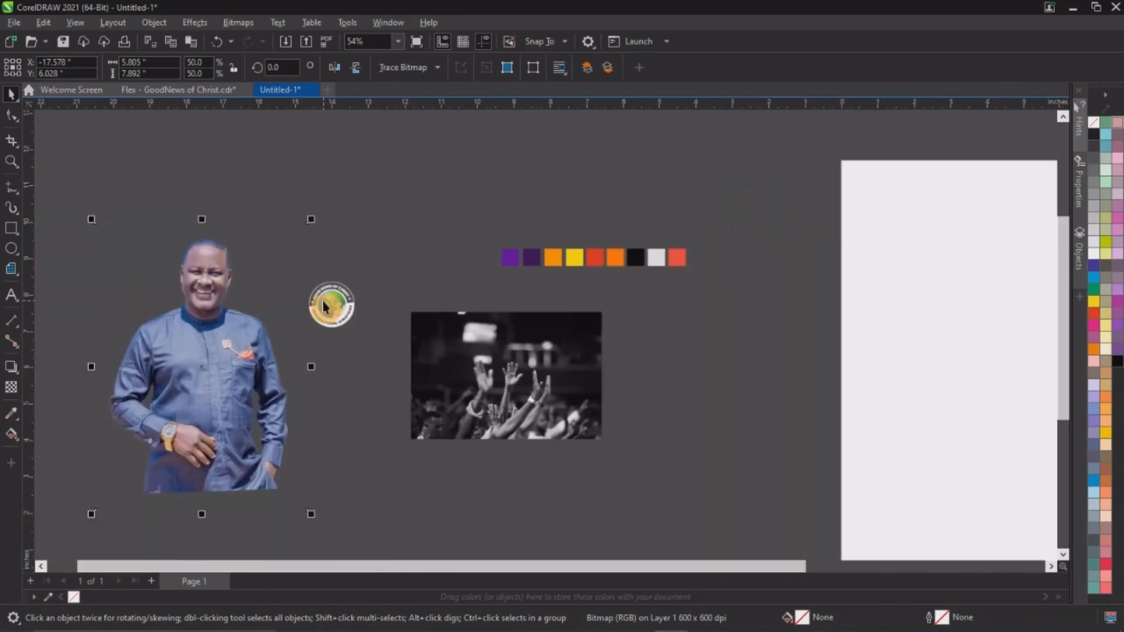
scroll(322, 302, "down", 1)
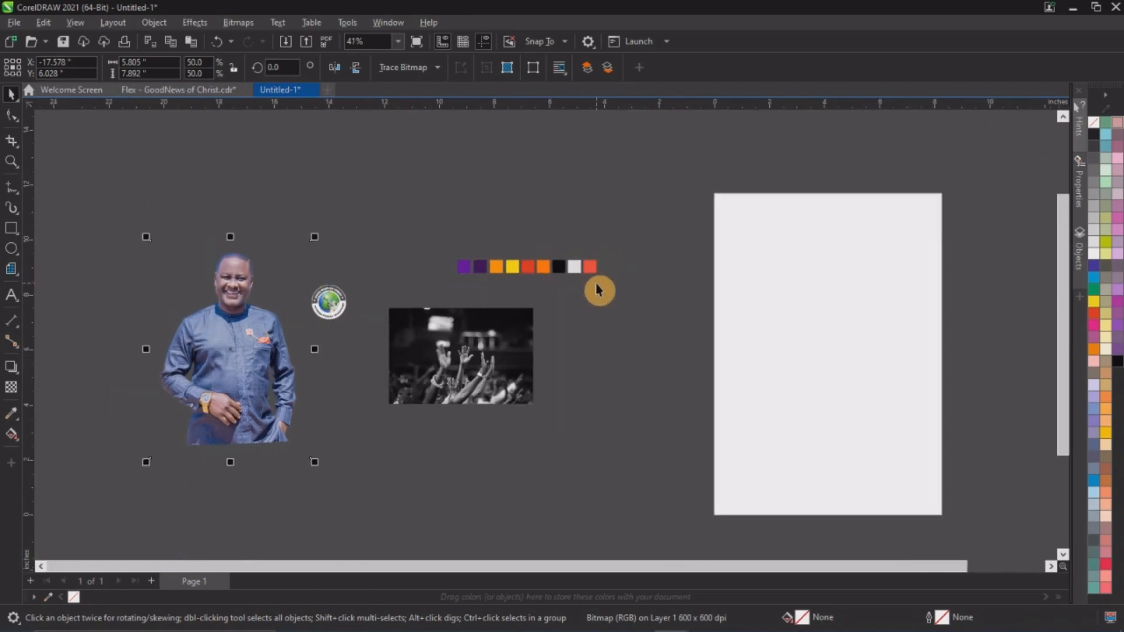
scroll(497, 362, "up", 4)
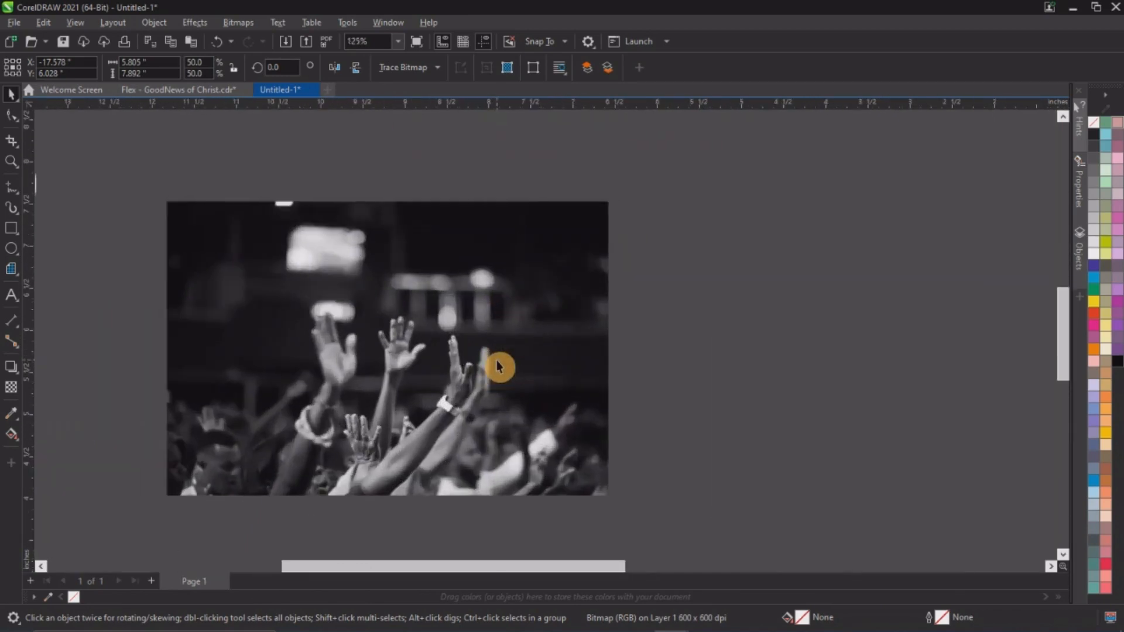
scroll(497, 367, "down", 6)
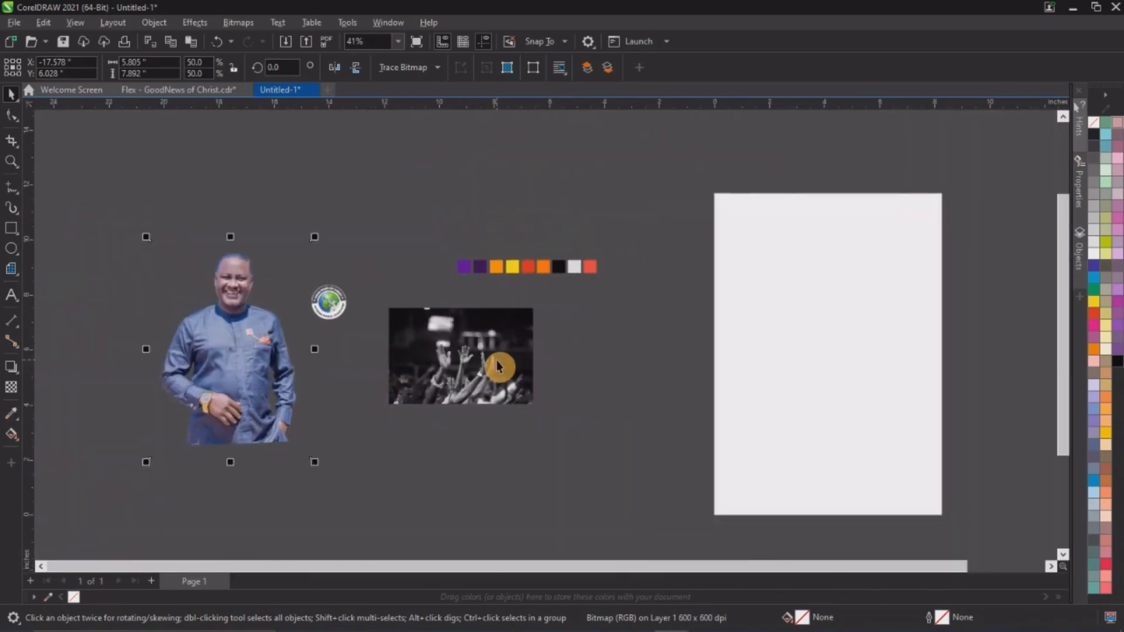
scroll(637, 332, "up", 2)
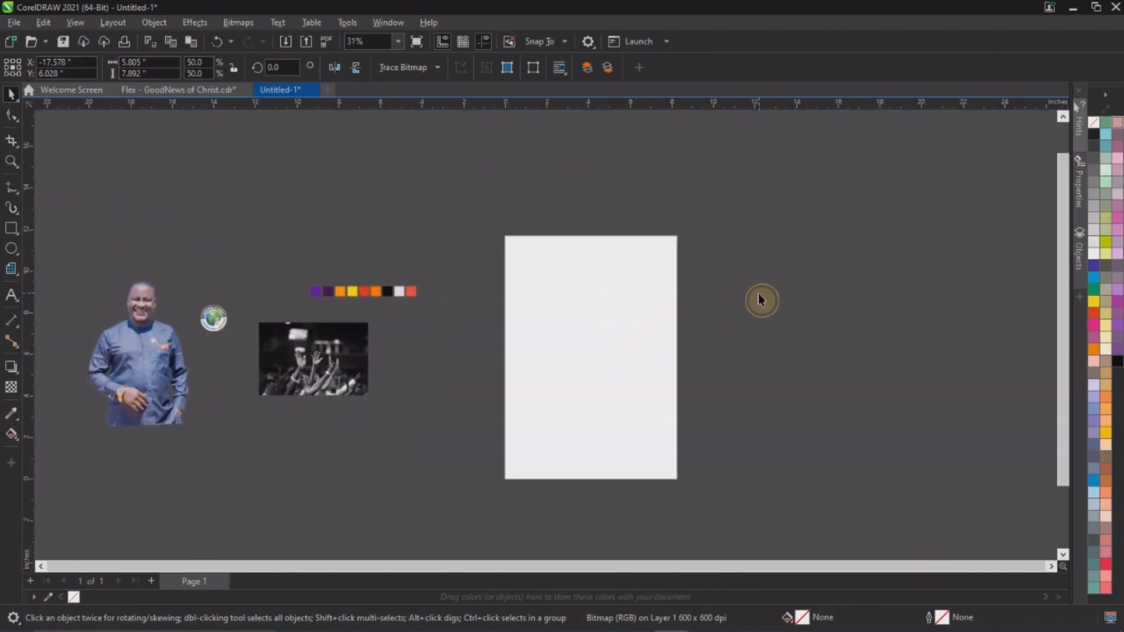
Step: Draw a rectangle covering the A4 page, about 8.19 by 11.68 inches
left_click(760, 300)
left_click(12, 229)
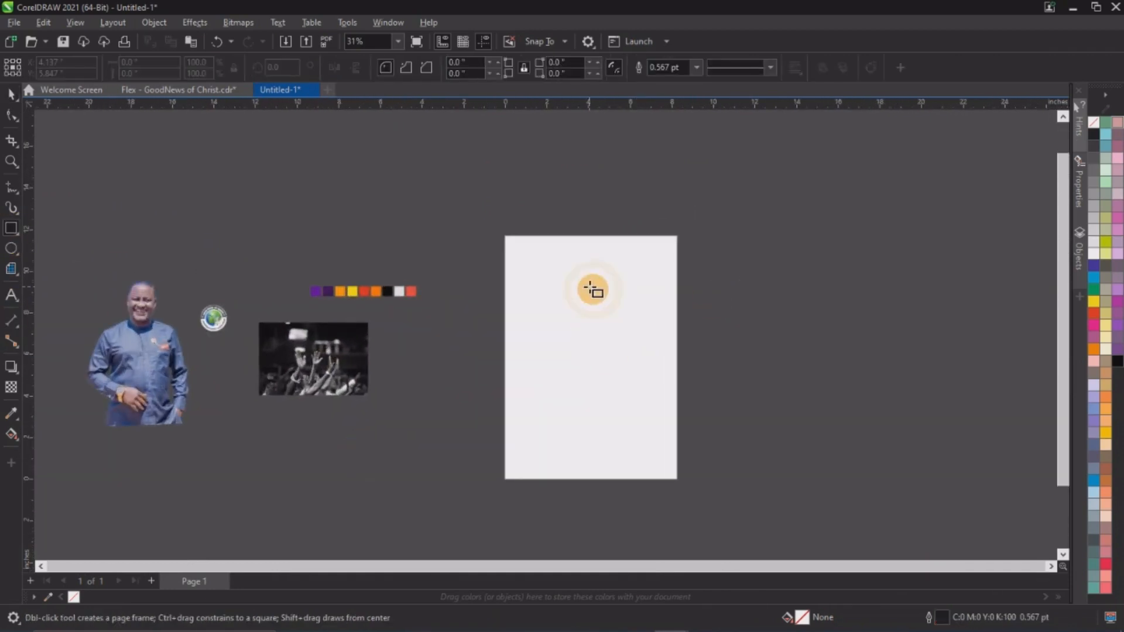
scroll(633, 301, "up", 1)
left_click_drag(486, 227, 682, 506)
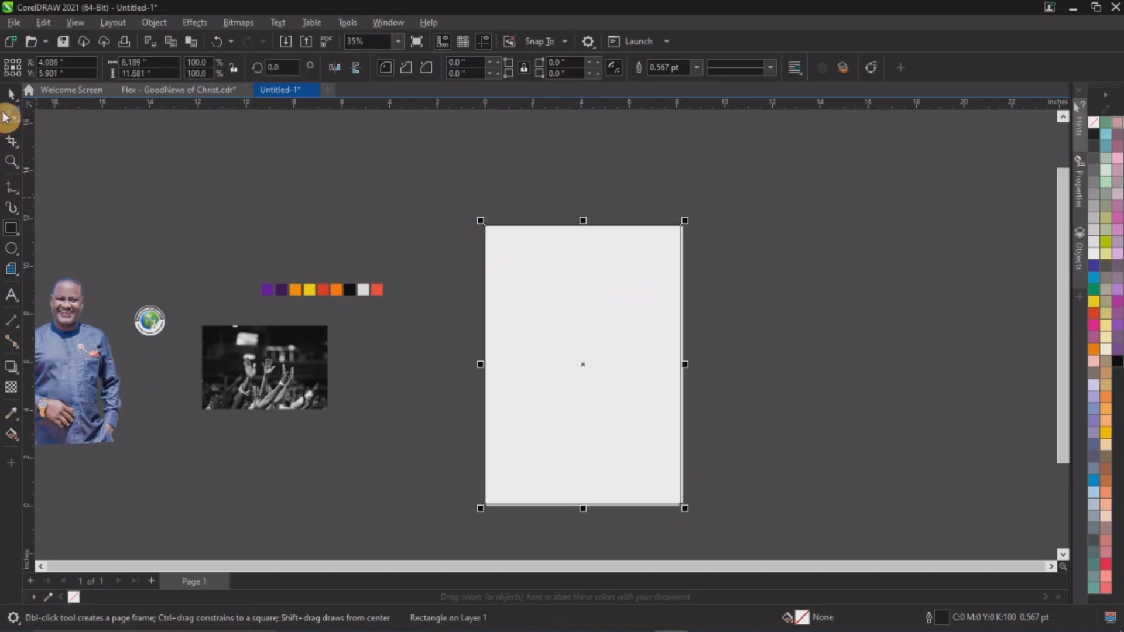
left_click(11, 94)
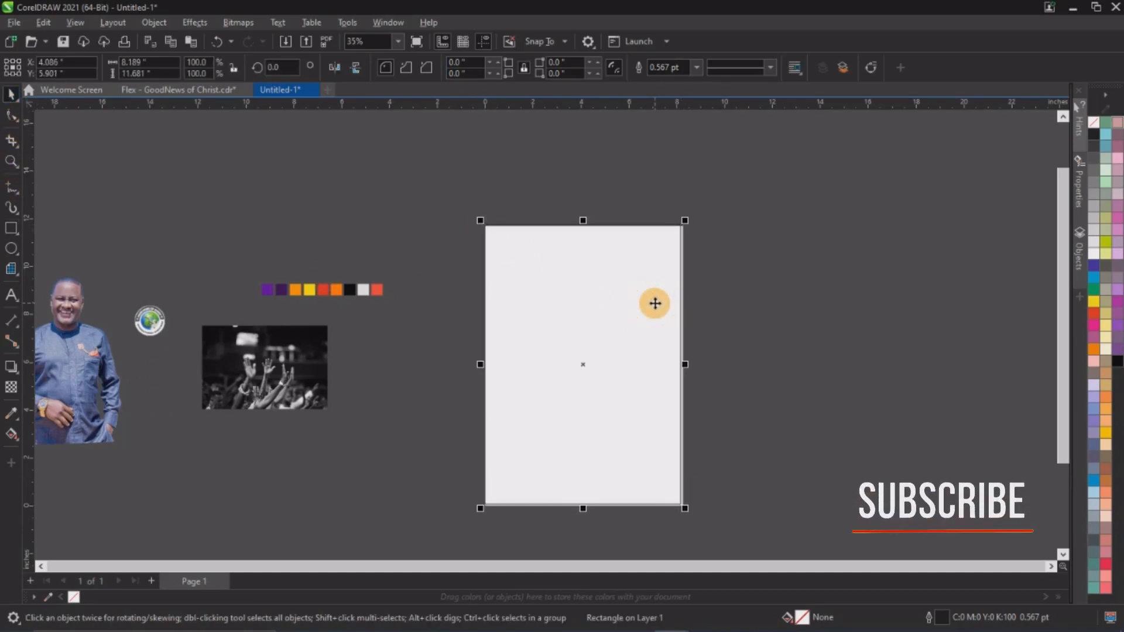
Step: Stretch the rectangle's right side to the page edge, making it about 8.27 inches wide, and inspect its upper edge
key("z")
left_click_drag(632, 318, 724, 390)
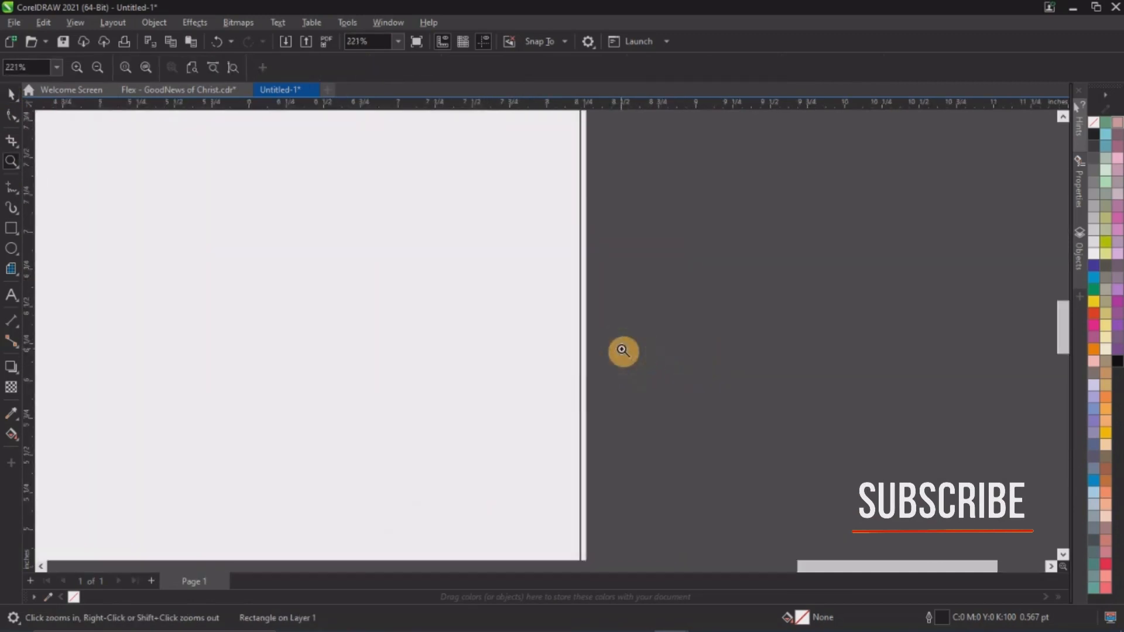
key("space")
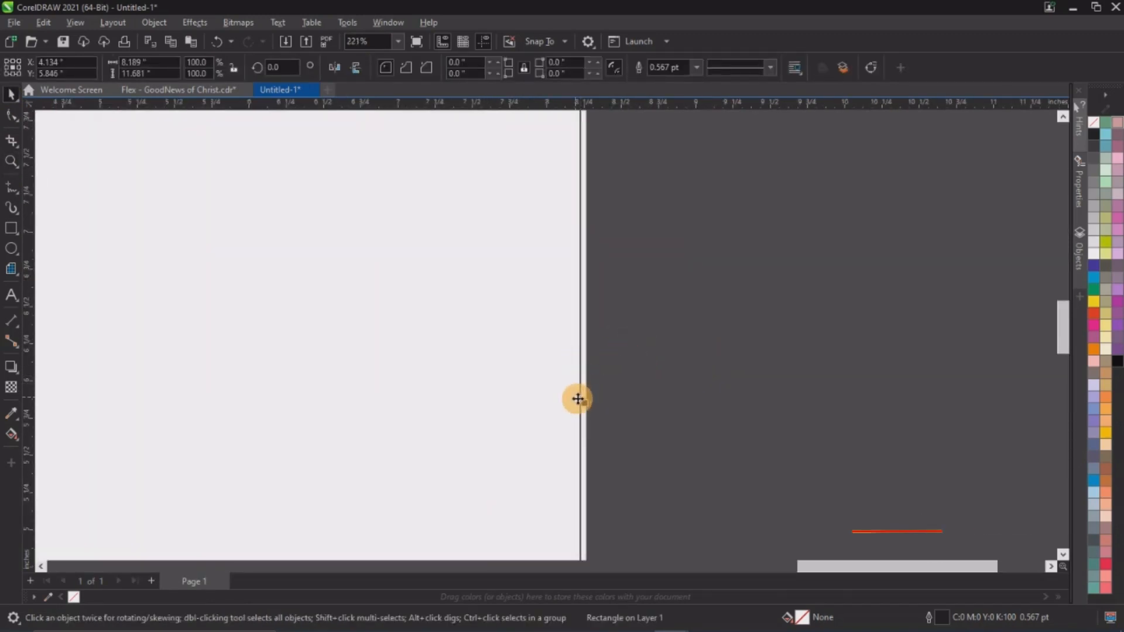
mouse_move(578, 399)
left_mouse_down()
mouse_move(600, 417)
mouse_move(590, 413)
left_mouse_up()
key("z")
right_click(620, 331)
key("space")
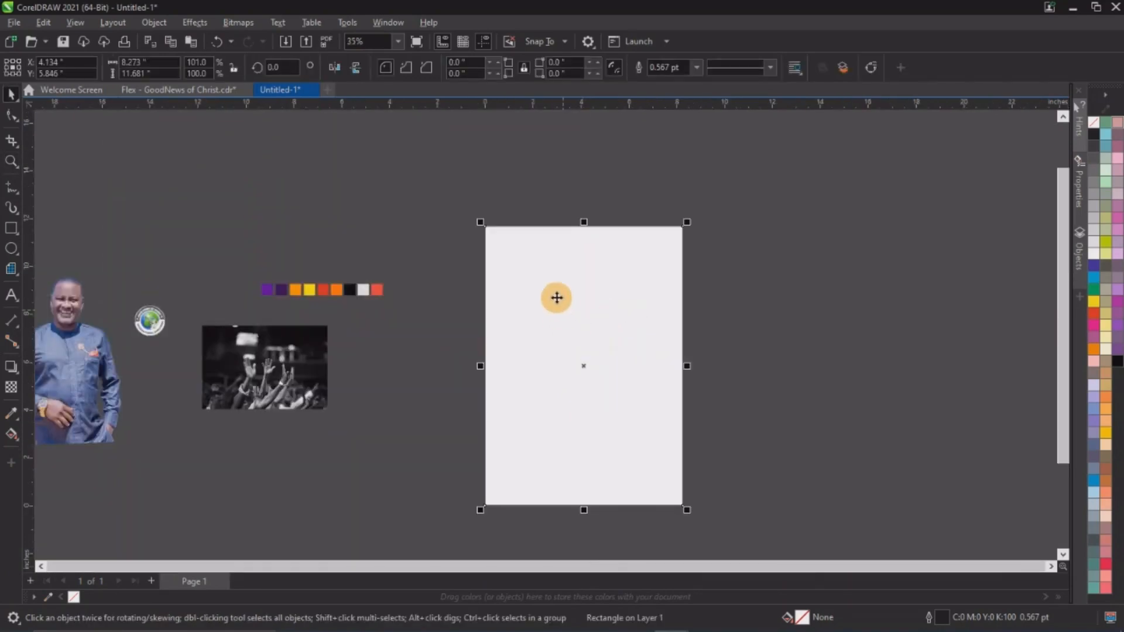
key("z")
left_click_drag(598, 219, 545, 240)
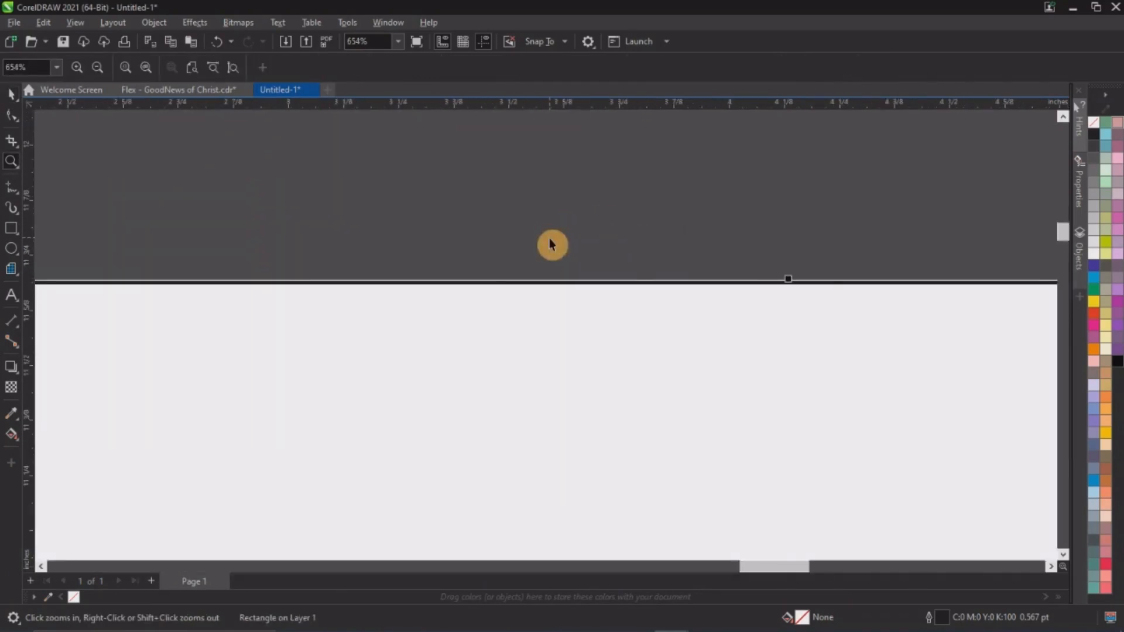
right_click(551, 243)
key("space")
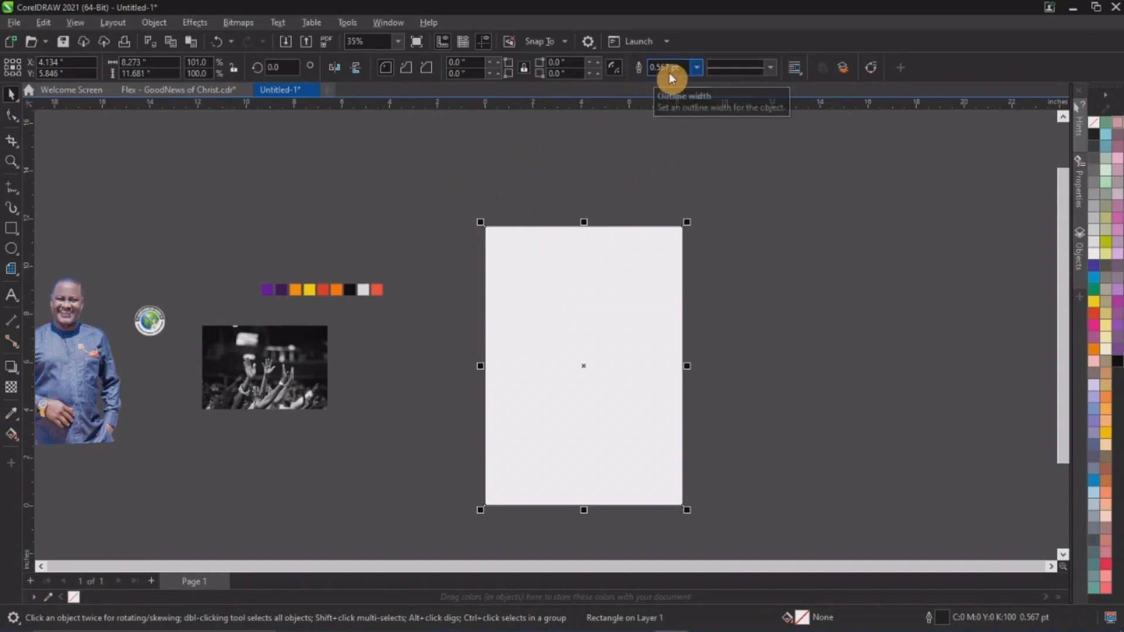
Step: Remove the page rectangle's outline by setting its outline width and outline colour to none
left_click(697, 68)
left_click(676, 82)
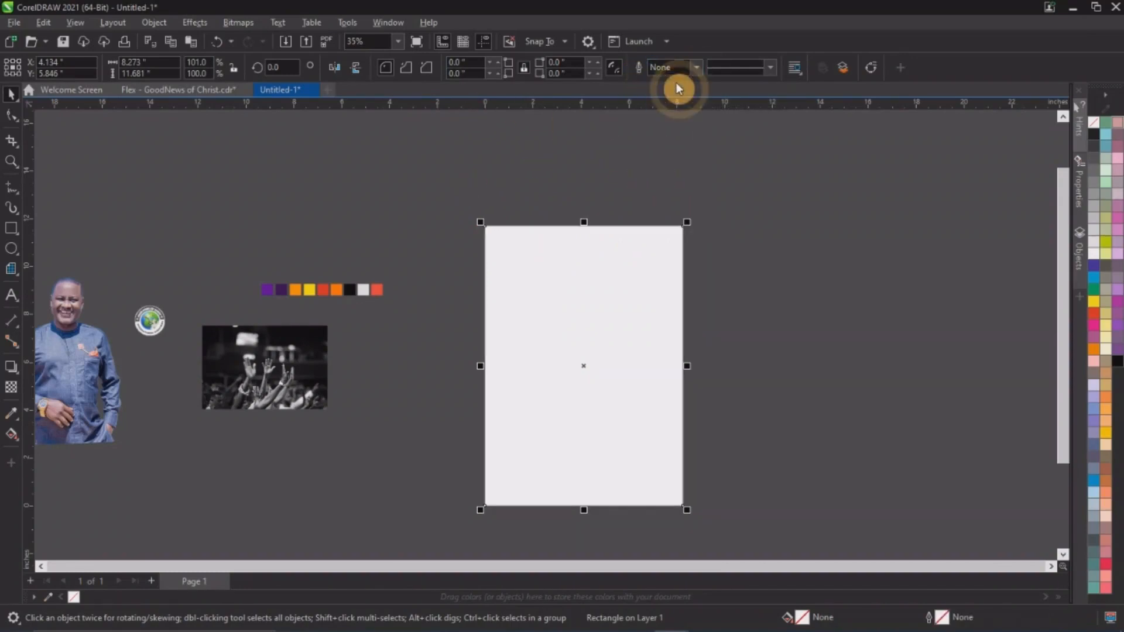
key("z")
left_click_drag(666, 224, 699, 237)
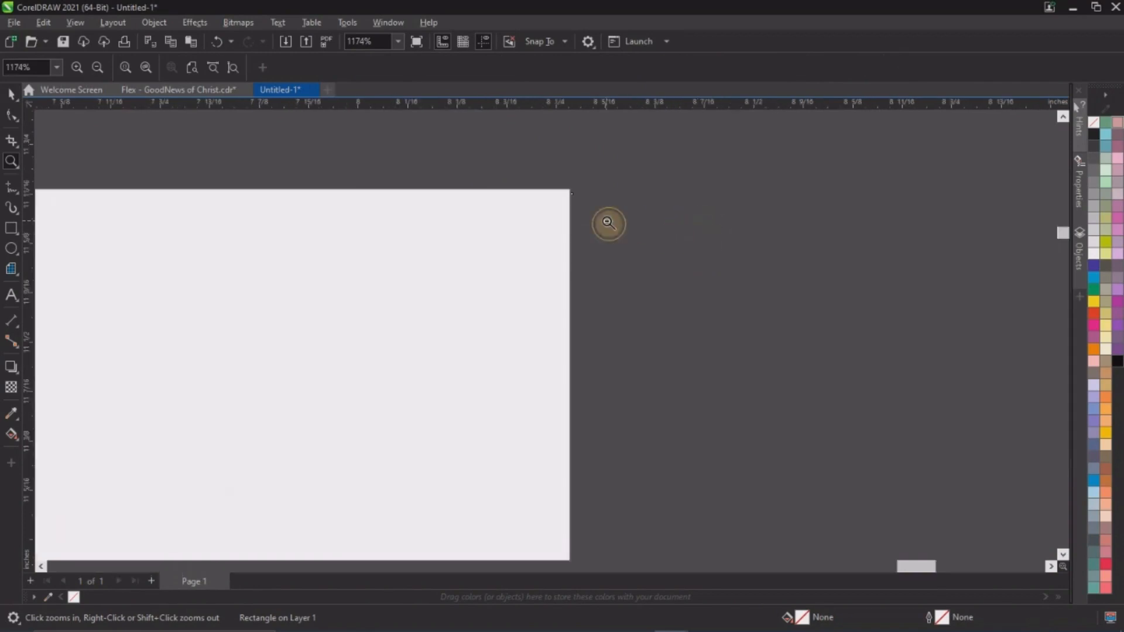
right_click(609, 223)
key("space")
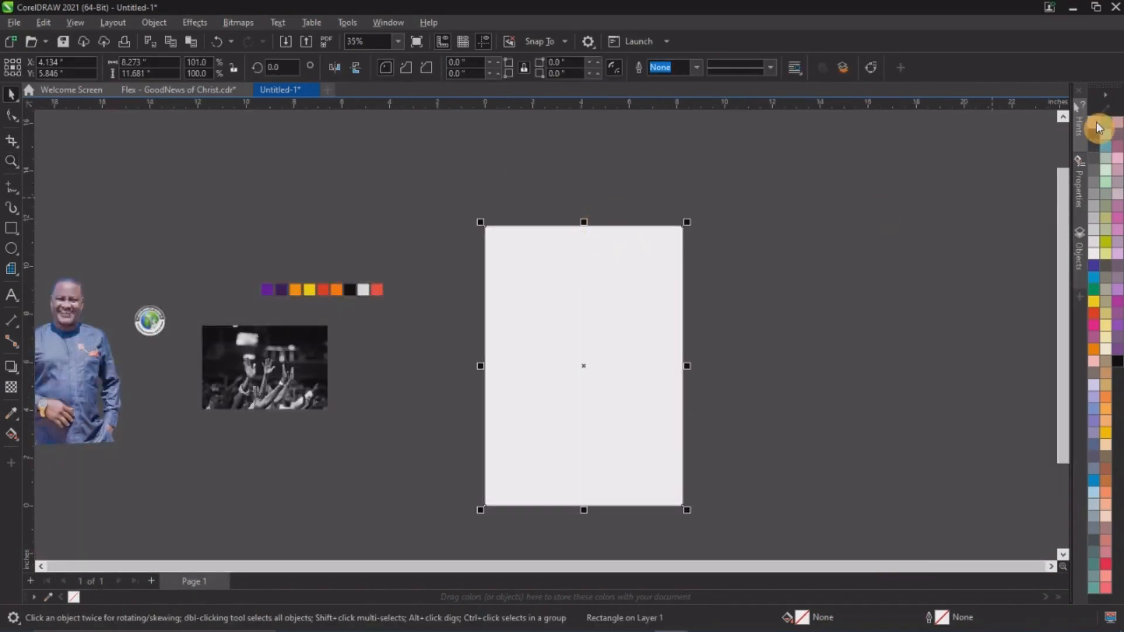
right_click(1098, 127)
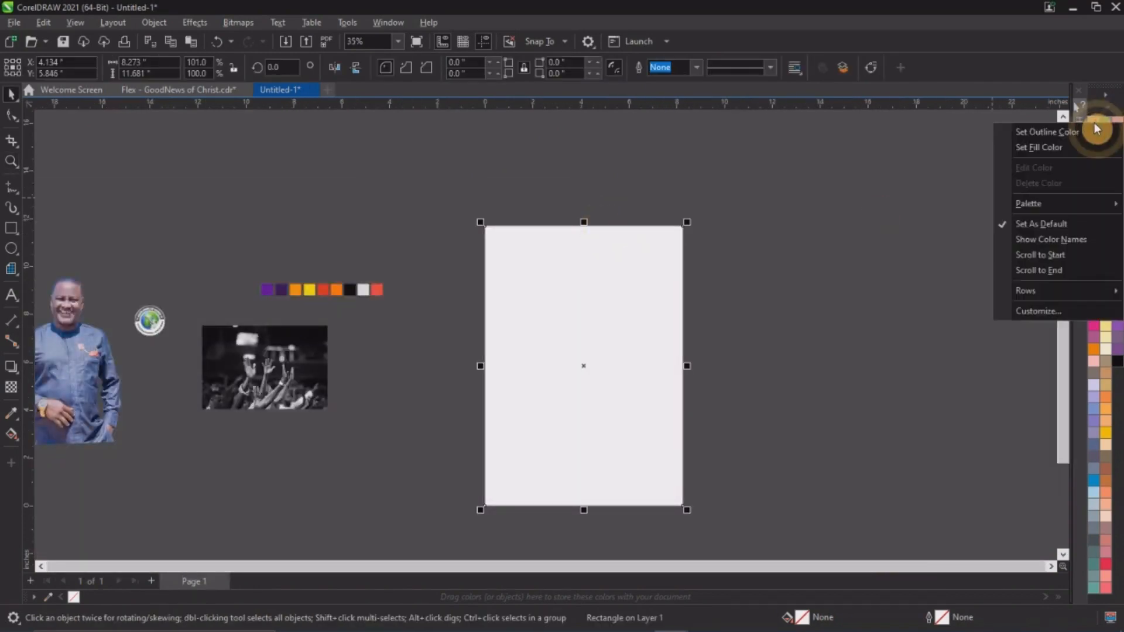
left_click(1059, 132)
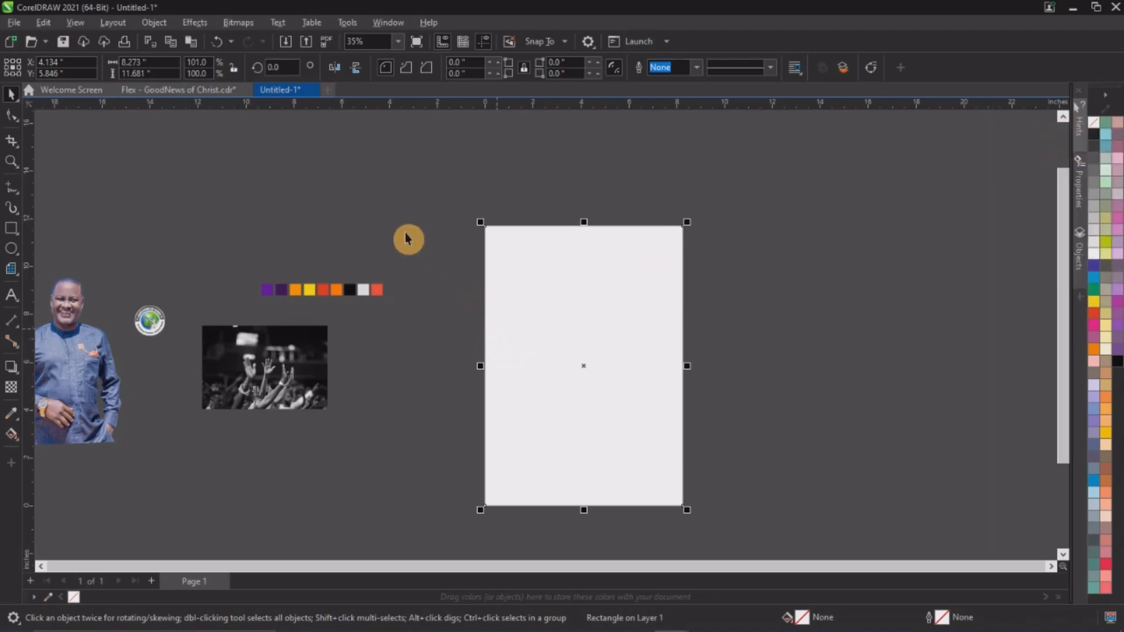
left_click(384, 238)
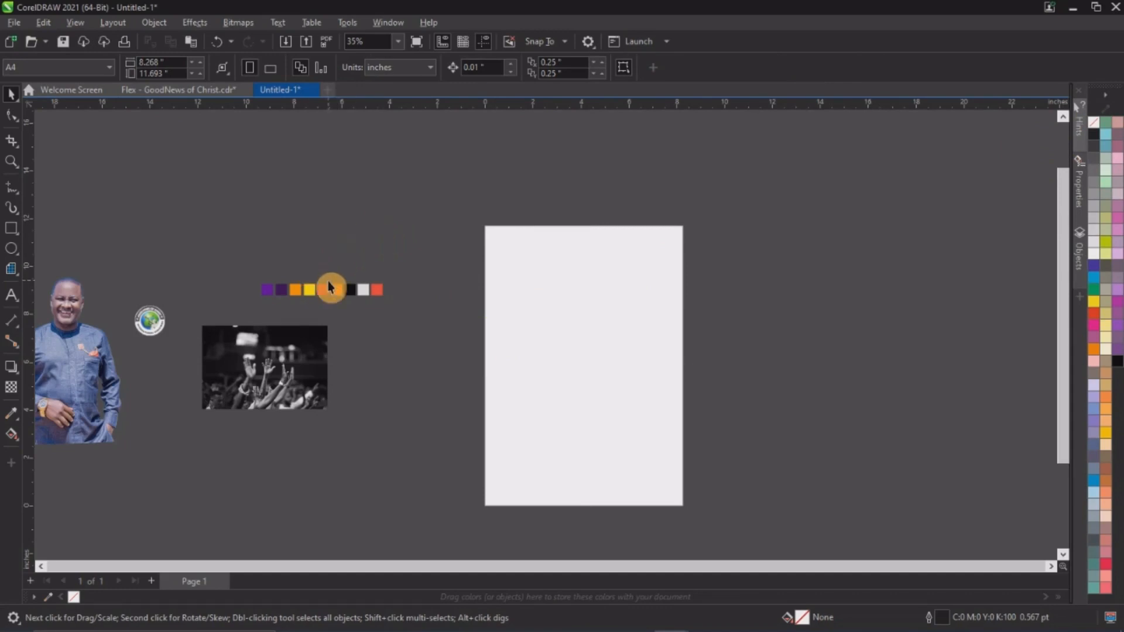
Step: Move the whole row of colour swatches to the empty area just right of the page
left_click_drag(255, 274, 498, 390)
left_click_drag(372, 291, 809, 283)
left_click(585, 198)
scroll(569, 167, "down", 1)
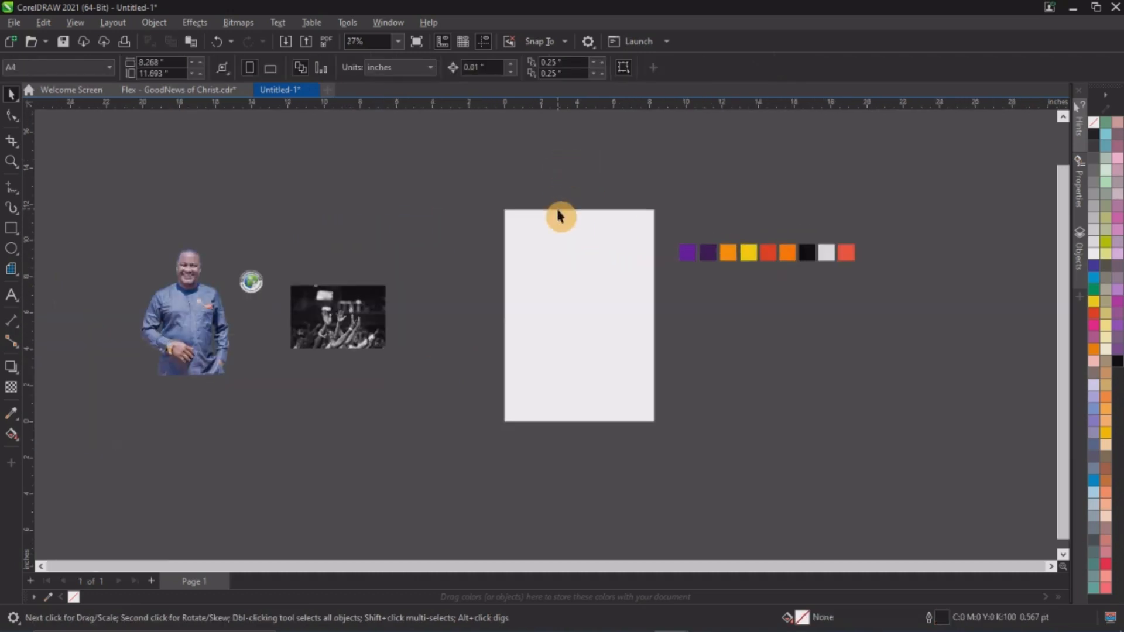
Step: Fill the page rectangle with the bright purple sampled from the first colour swatch
key("z")
left_click_drag(439, 180, 839, 475)
key("space")
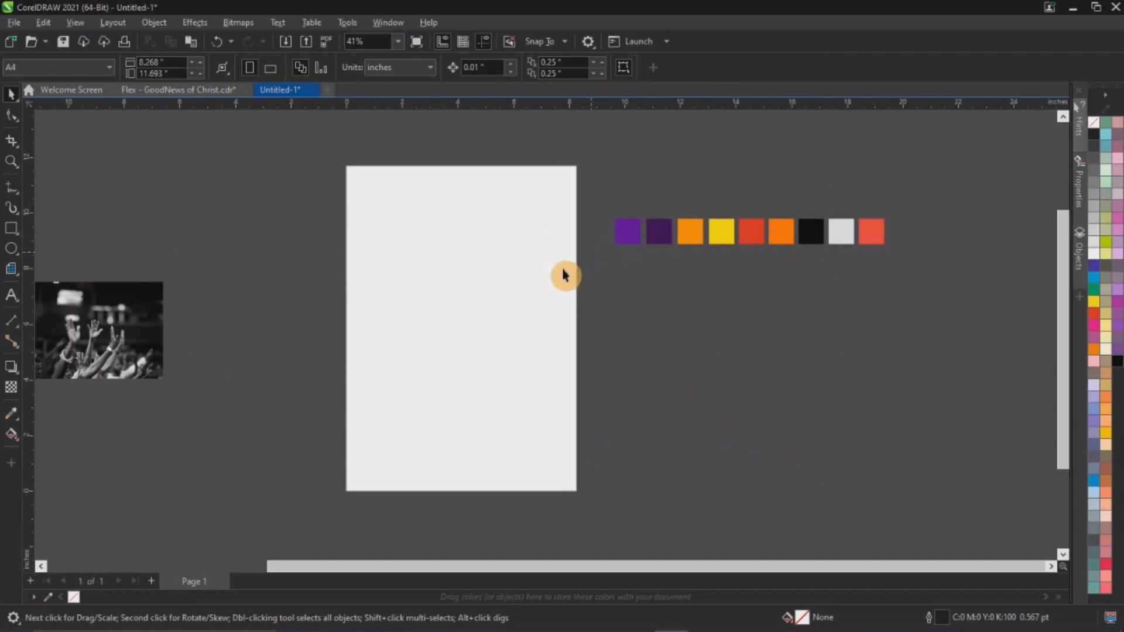
left_click(406, 253)
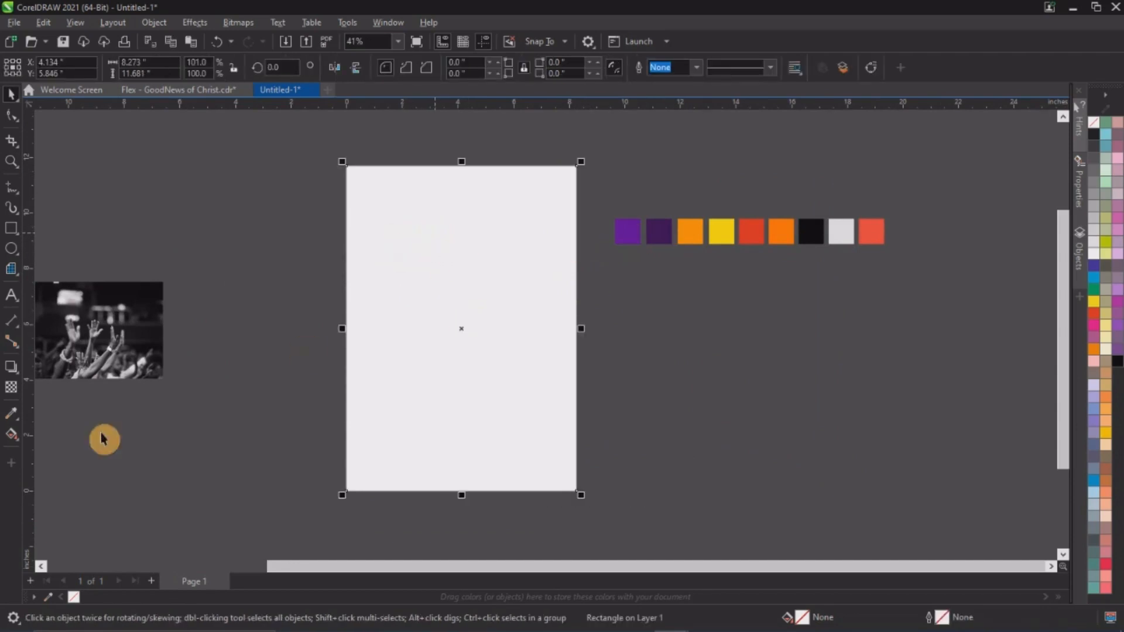
left_click(11, 415)
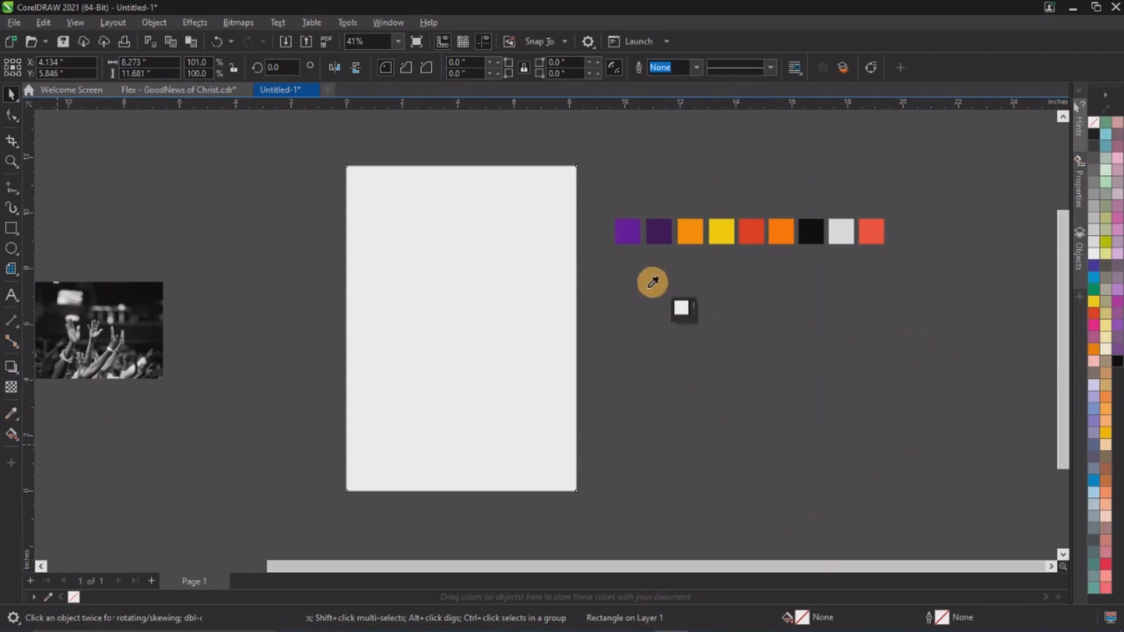
left_click(636, 228)
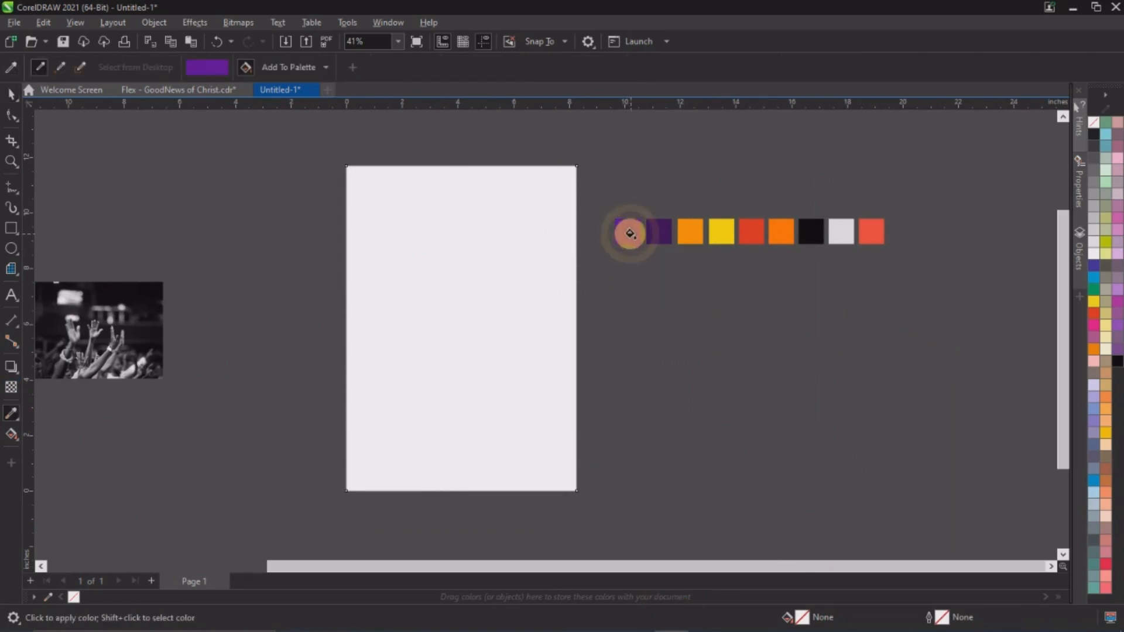
left_click(478, 258)
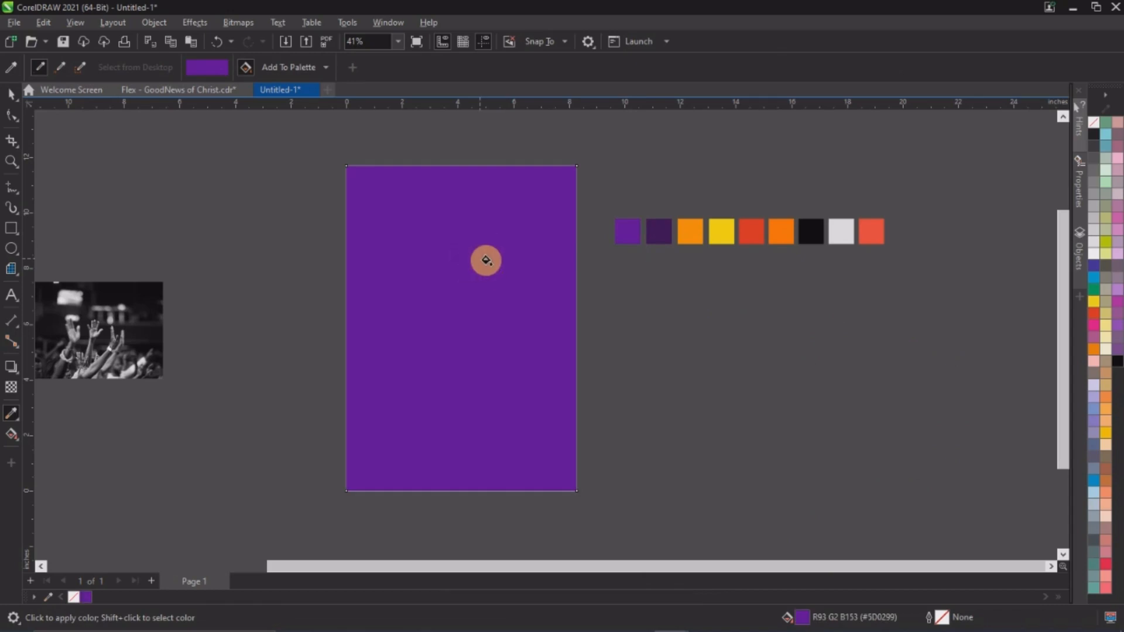
scroll(486, 260, "down", 4)
left_click(11, 95)
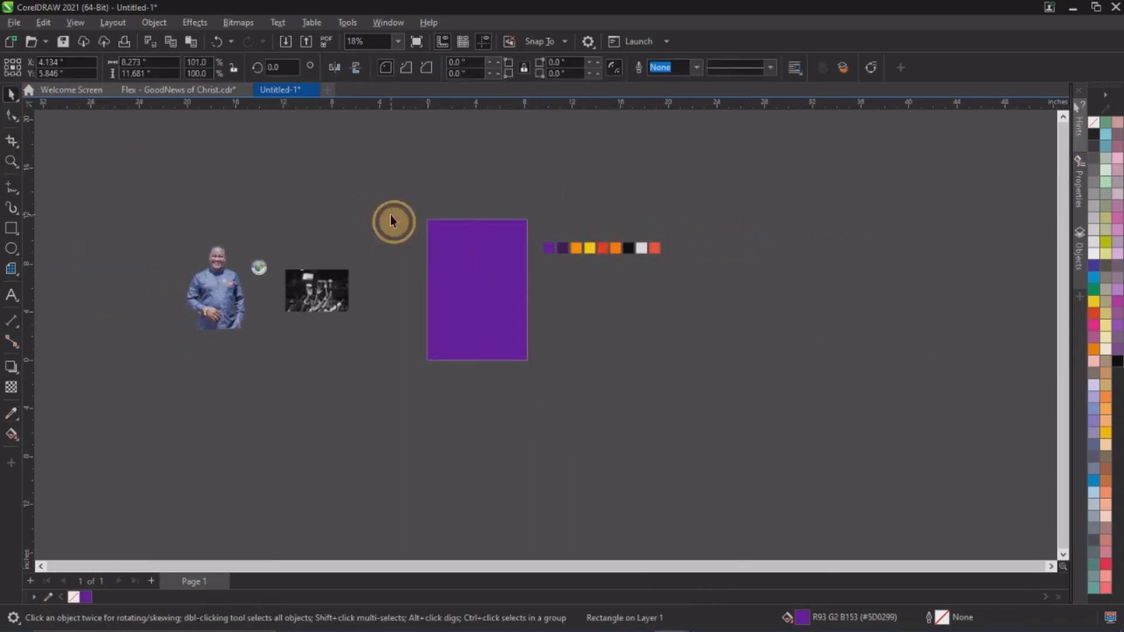
left_click(393, 221)
scroll(525, 253, "up", 1)
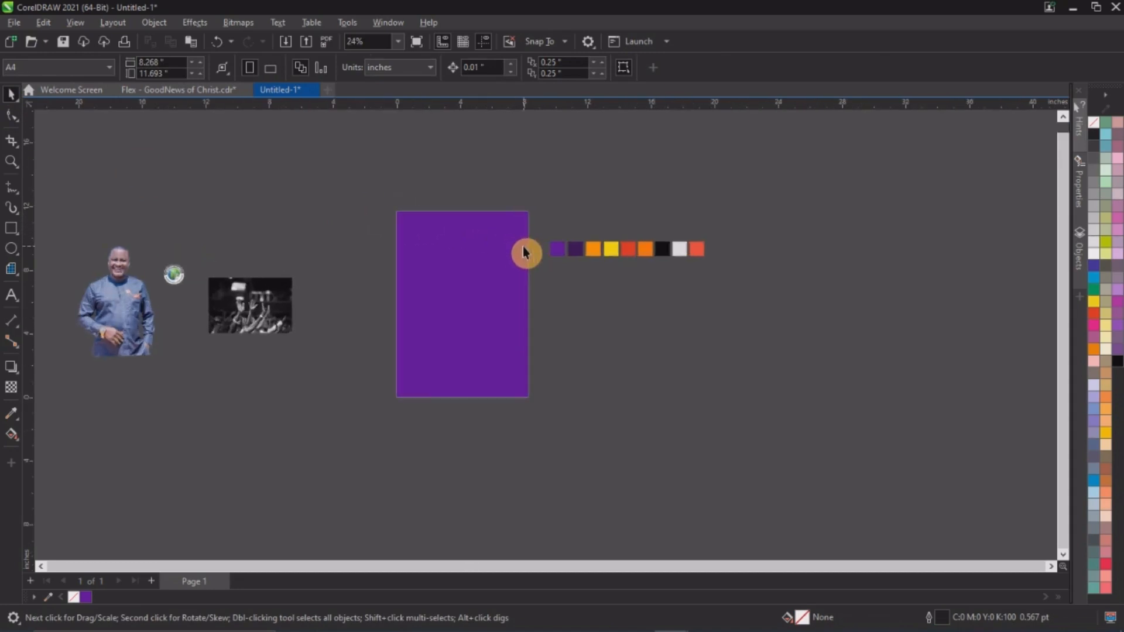
scroll(467, 224, "up", 2)
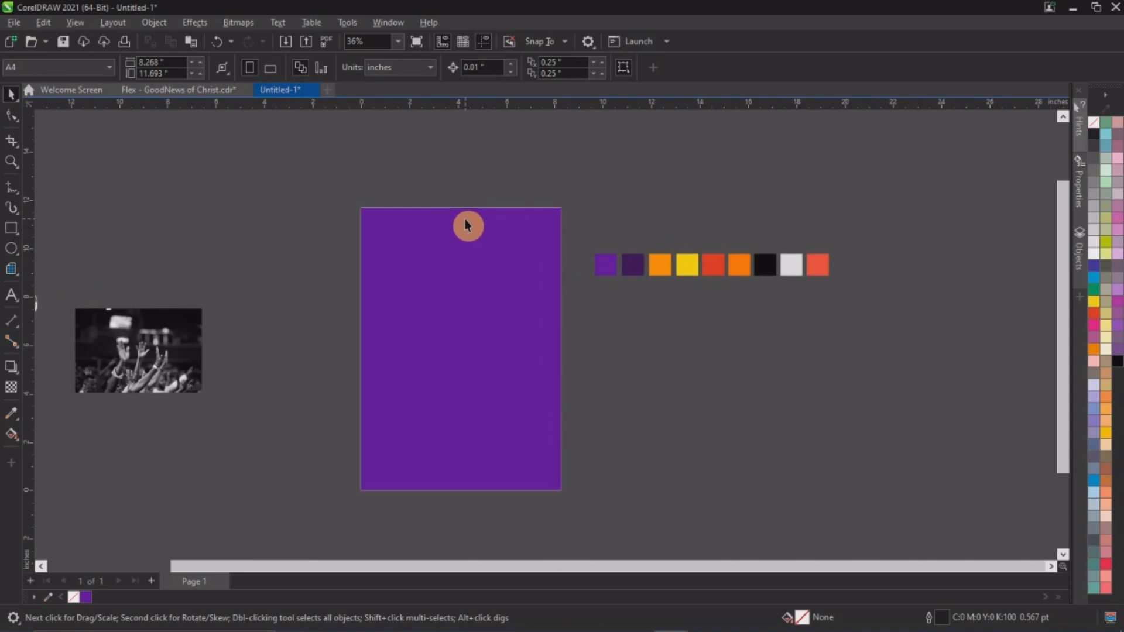
scroll(466, 225, "up", 2)
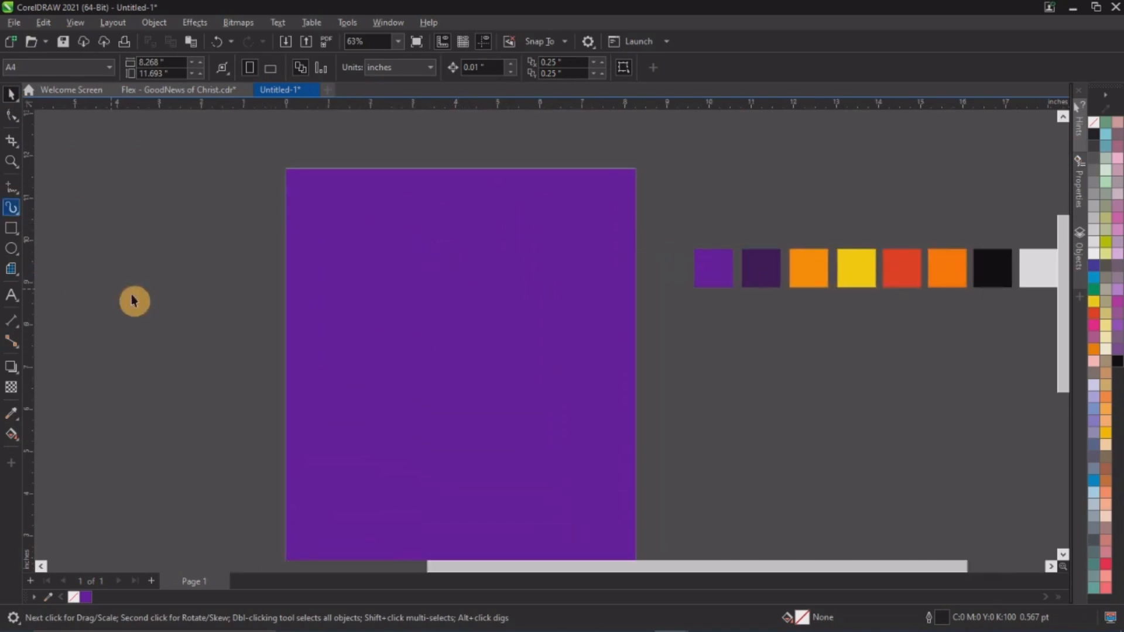
Step: Add the text "shine in" on the empty area beside the page and enlarge it to about 67 pt
left_click(11, 295)
left_click(114, 314)
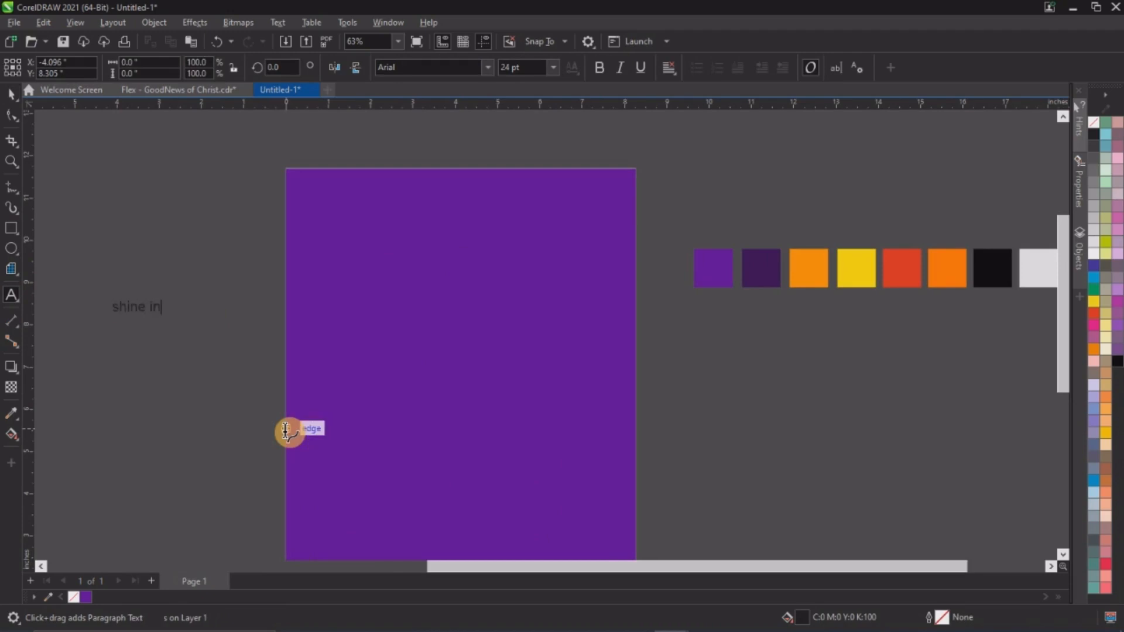
key("ctrl+space")
left_click_drag(163, 319, 246, 337)
Step: Set the "shine in" text to the Gobold font and place it on the upper half of the purple page at about 122 pt
left_click(418, 73)
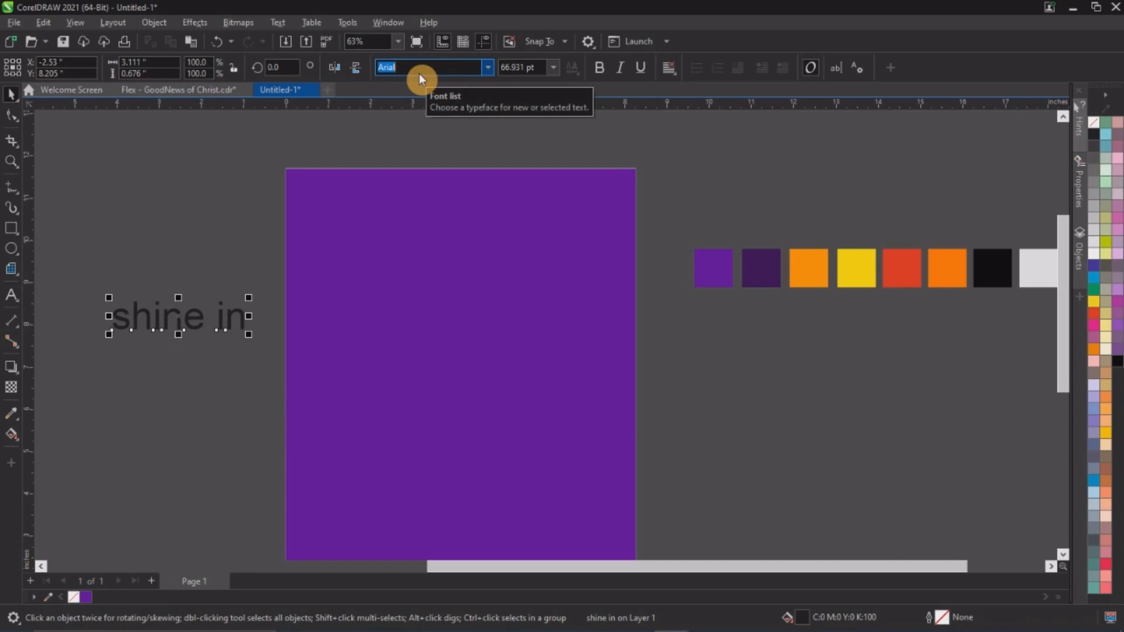
type("gobold")
key("Return")
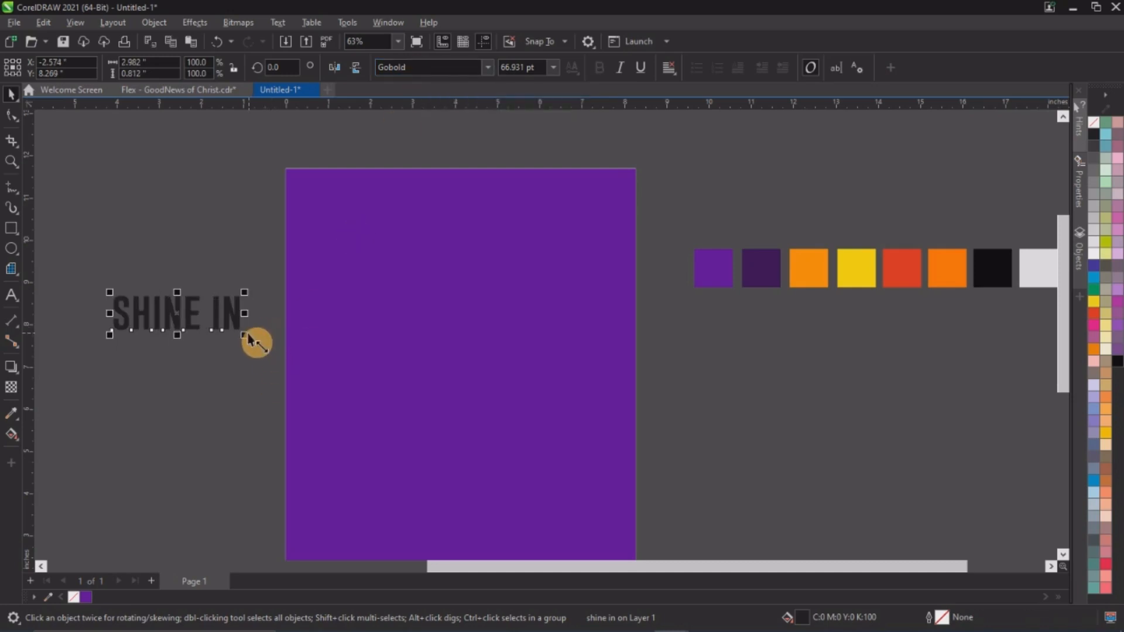
left_click_drag(253, 341, 537, 326)
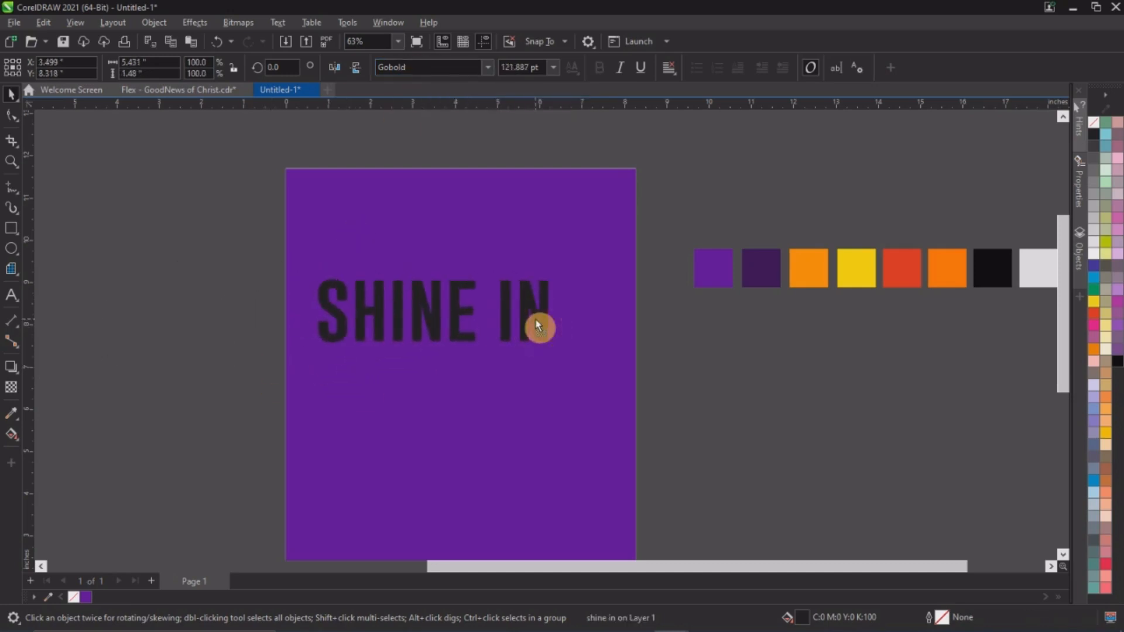
Step: Fill the SHINE IN text with the light grey sampled from the colour swatches
scroll(427, 293, "down", 1)
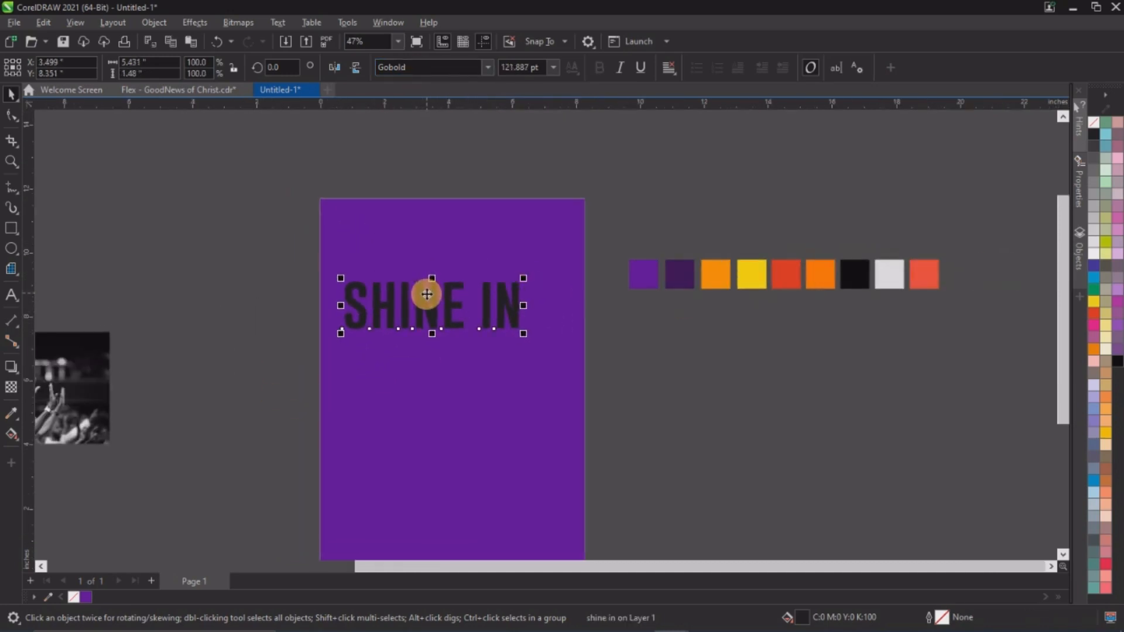
left_click(12, 414)
left_click(888, 280)
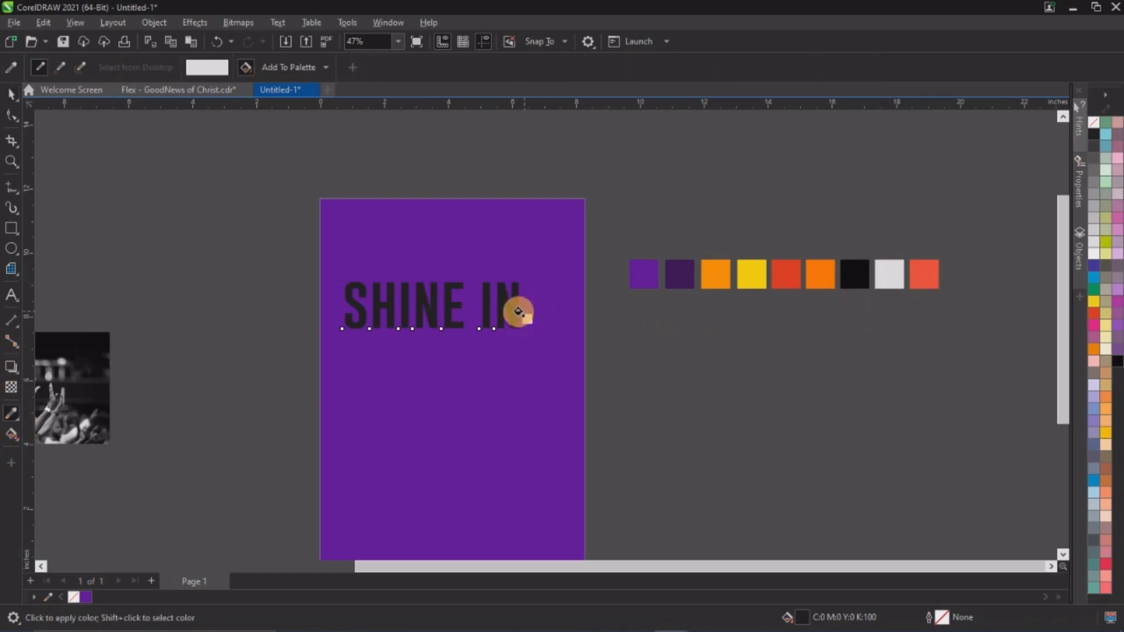
left_click(507, 307)
left_click(10, 93)
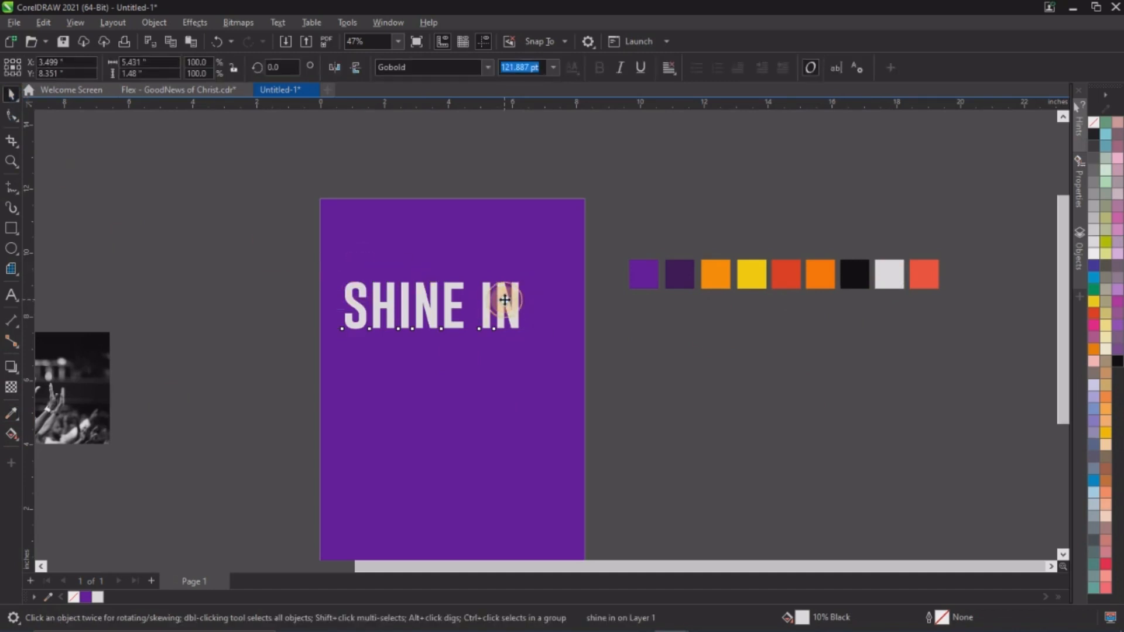
Step: Duplicate the SHINE IN text directly below itself and change the copy's wording to HISGLORY
left_click_drag(504, 303, 510, 358)
right_click(507, 368)
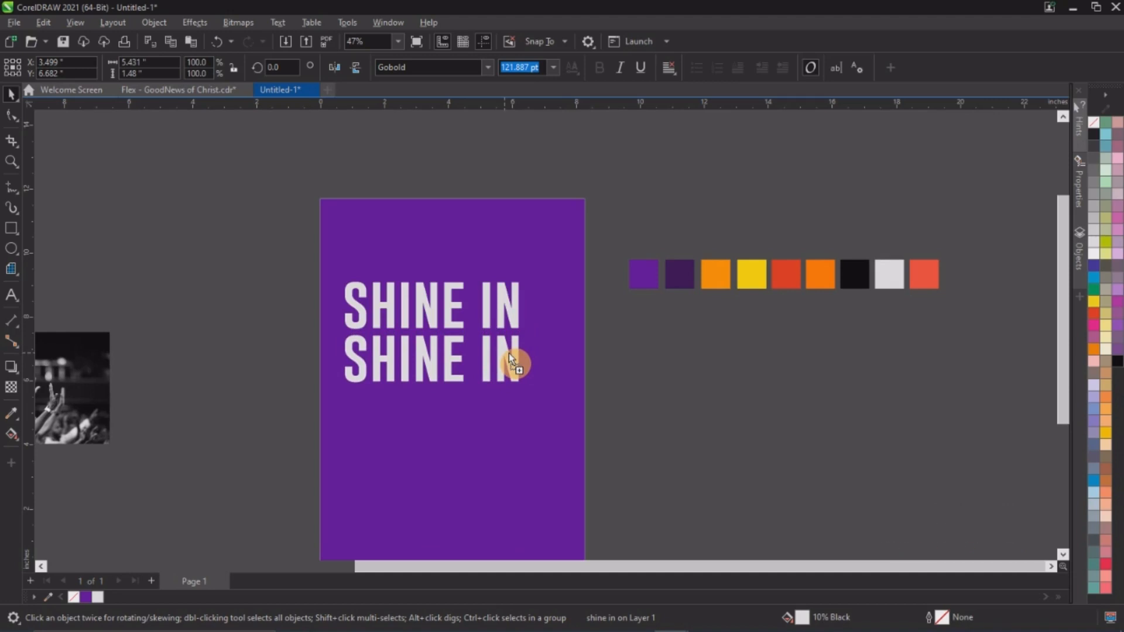
double_click(508, 353)
key("ctrl+a")
type("HI")
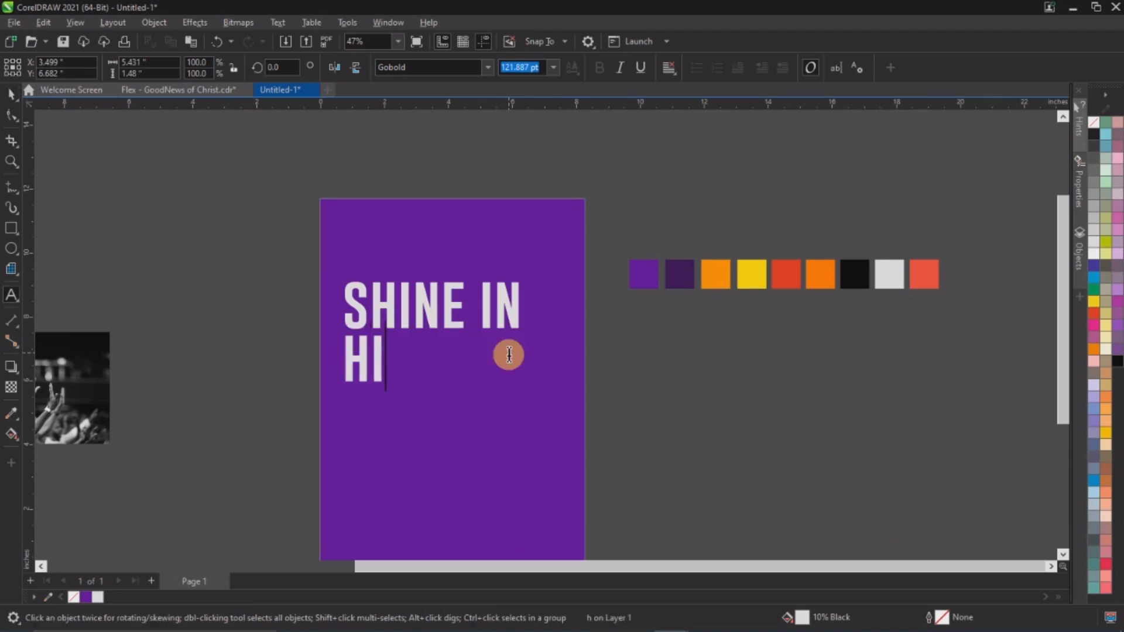
type("SGLORU")
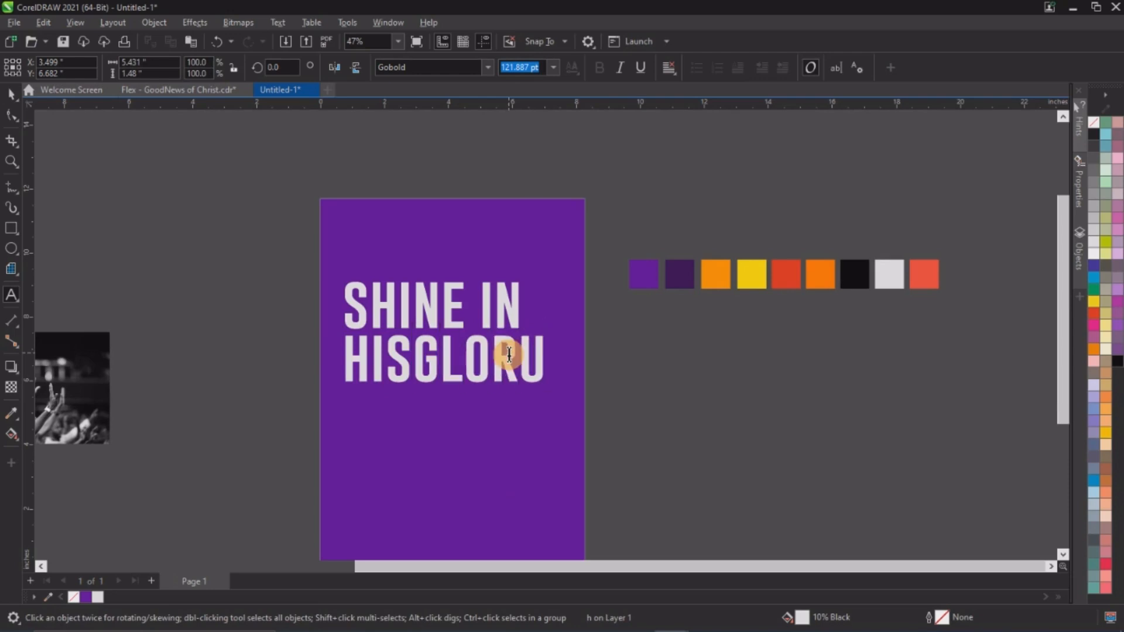
key("BackSpace")
type("Y")
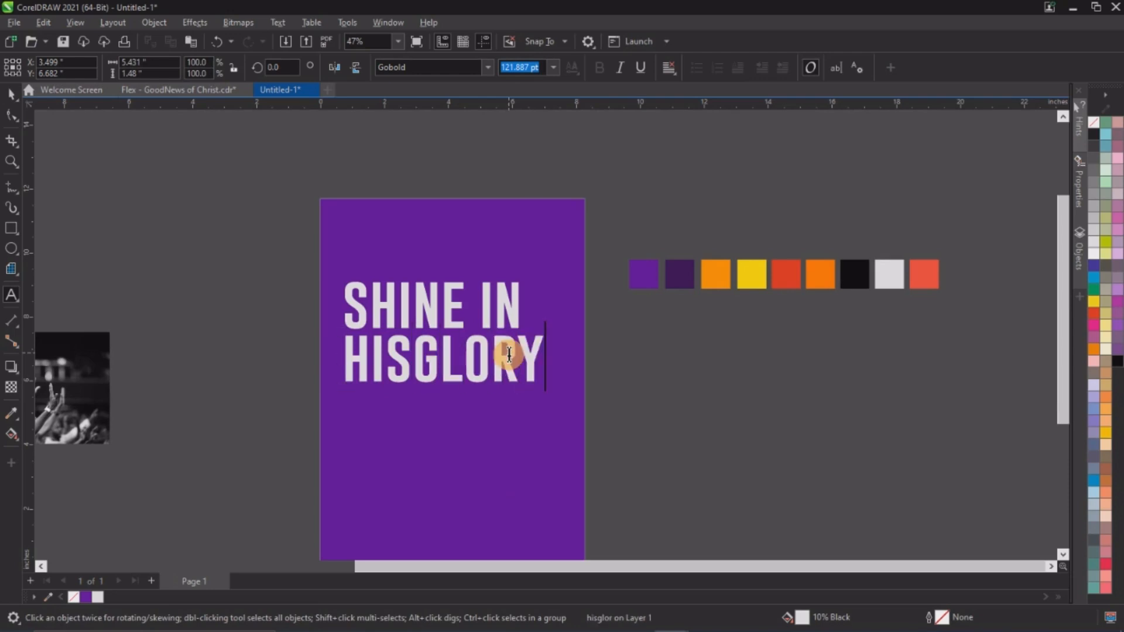
key("ctrl+space")
Step: Remove the space between the two words of the upper line so it reads SHINEIN
left_click(502, 406)
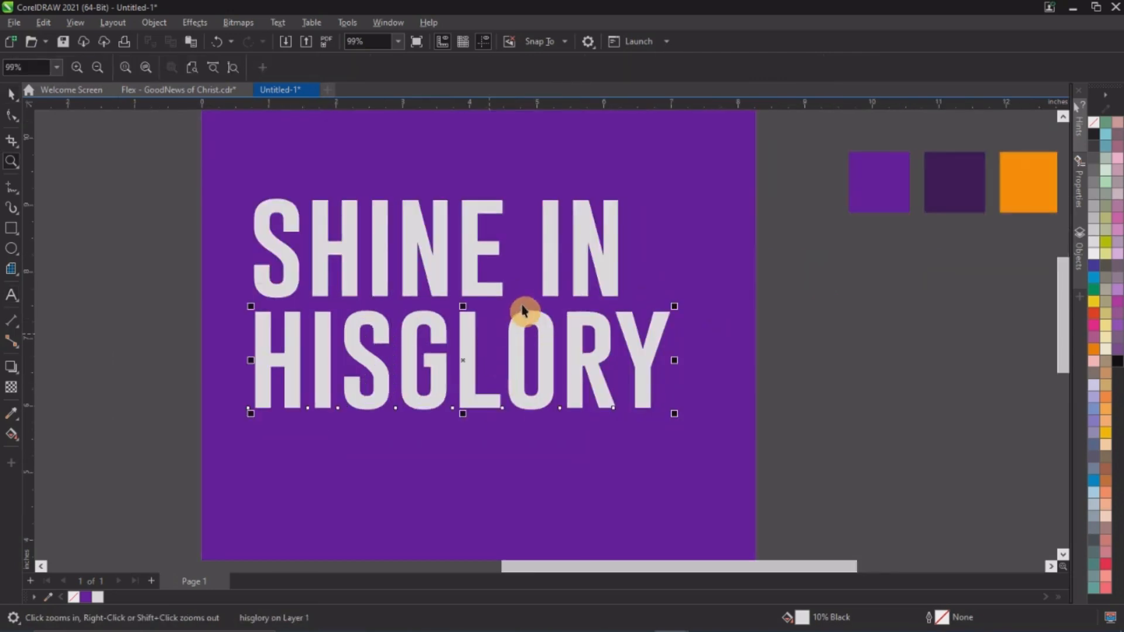
key("F8")
left_click(547, 289)
key("BackSpace")
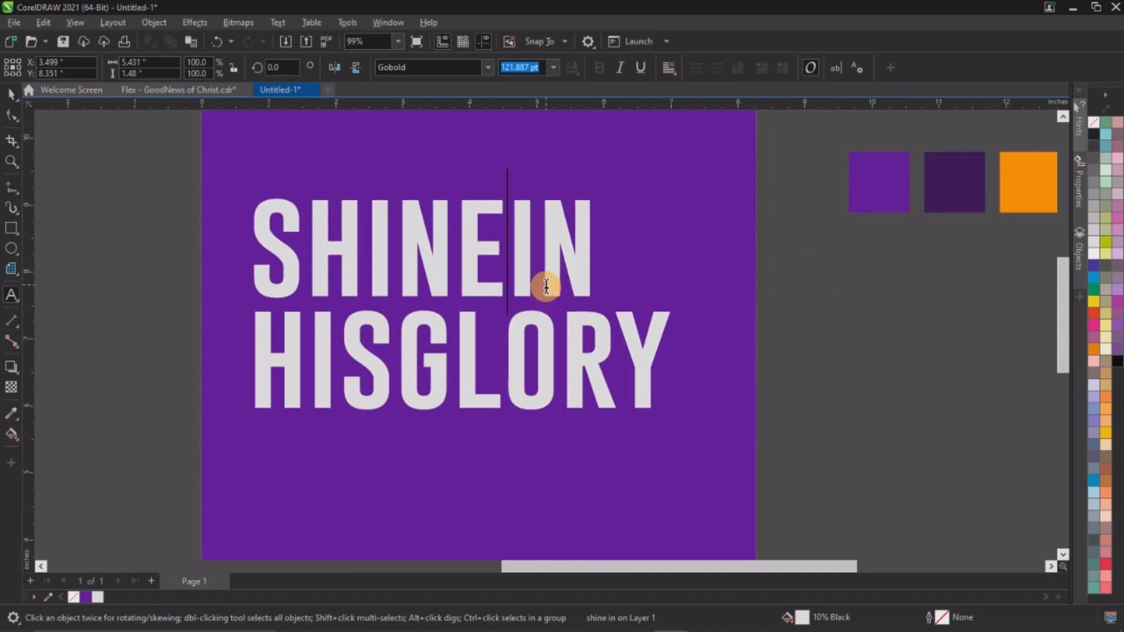
key("ctrl+space")
key("z")
right_click(461, 309)
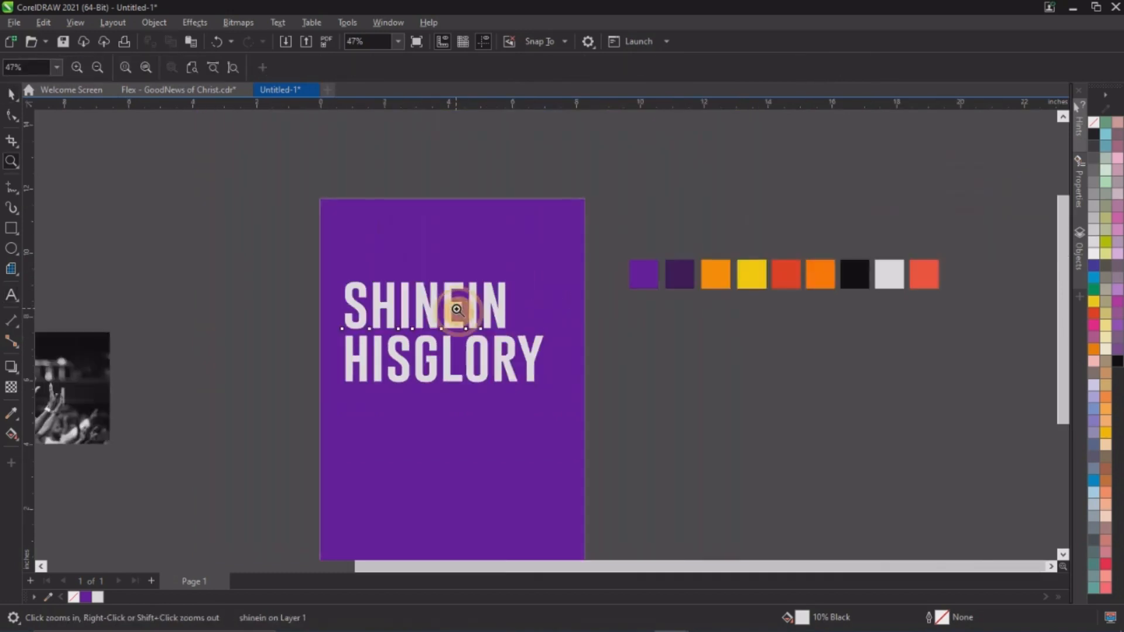
Step: Fill the HISGLORY text with the orange #FF9000 sampled from the third colour swatch
left_click_drag(676, 360, 936, 443)
key("space")
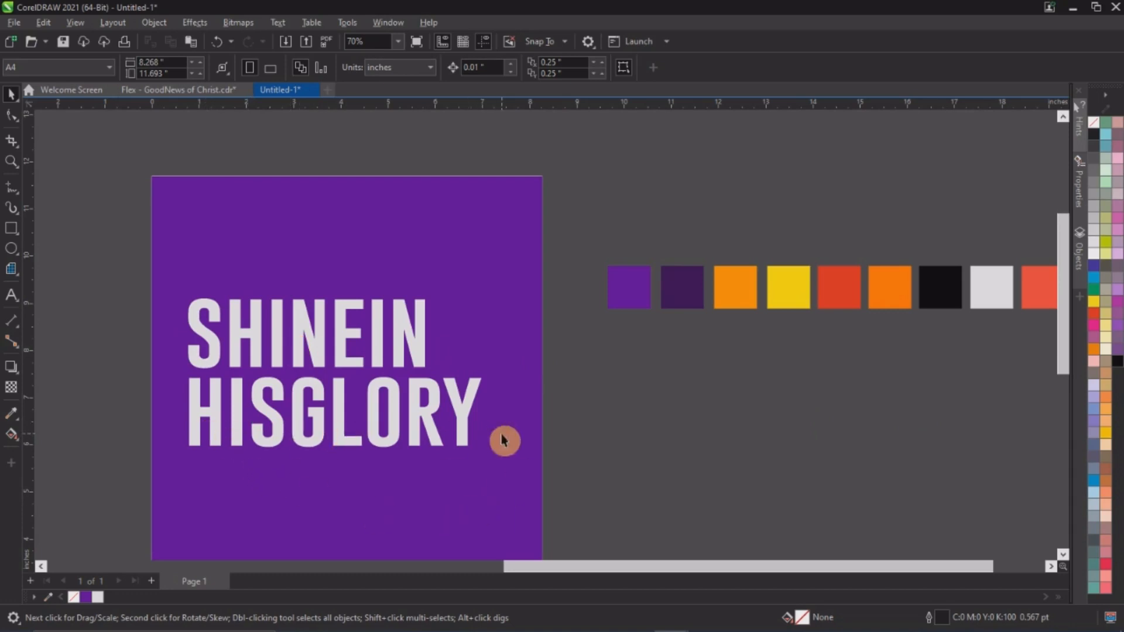
scroll(314, 301, "down", 1)
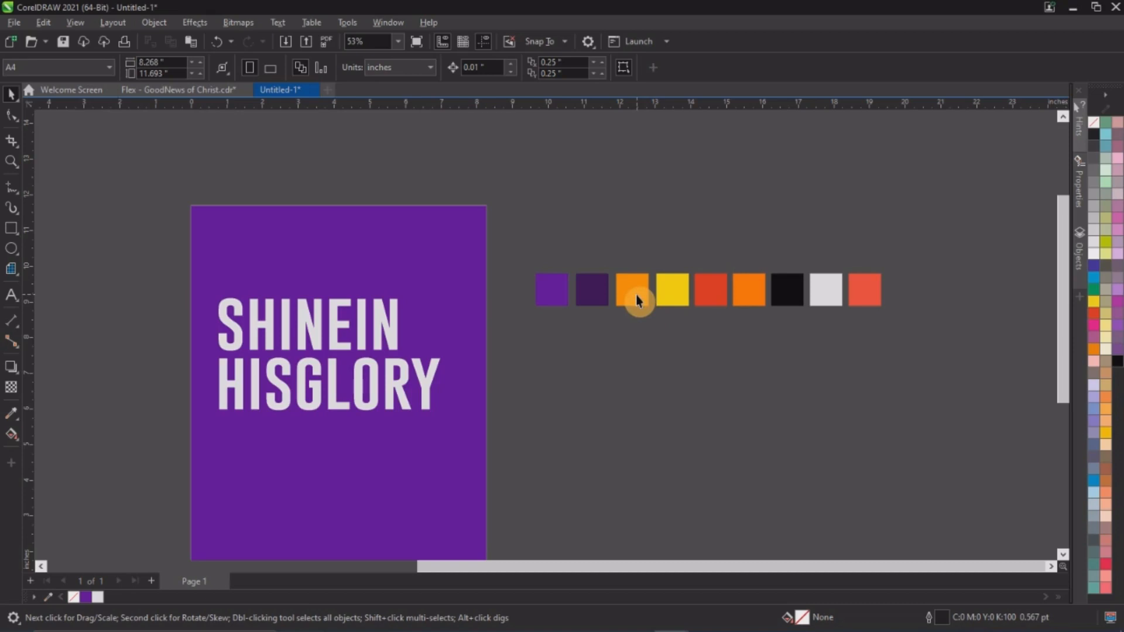
left_click(12, 414)
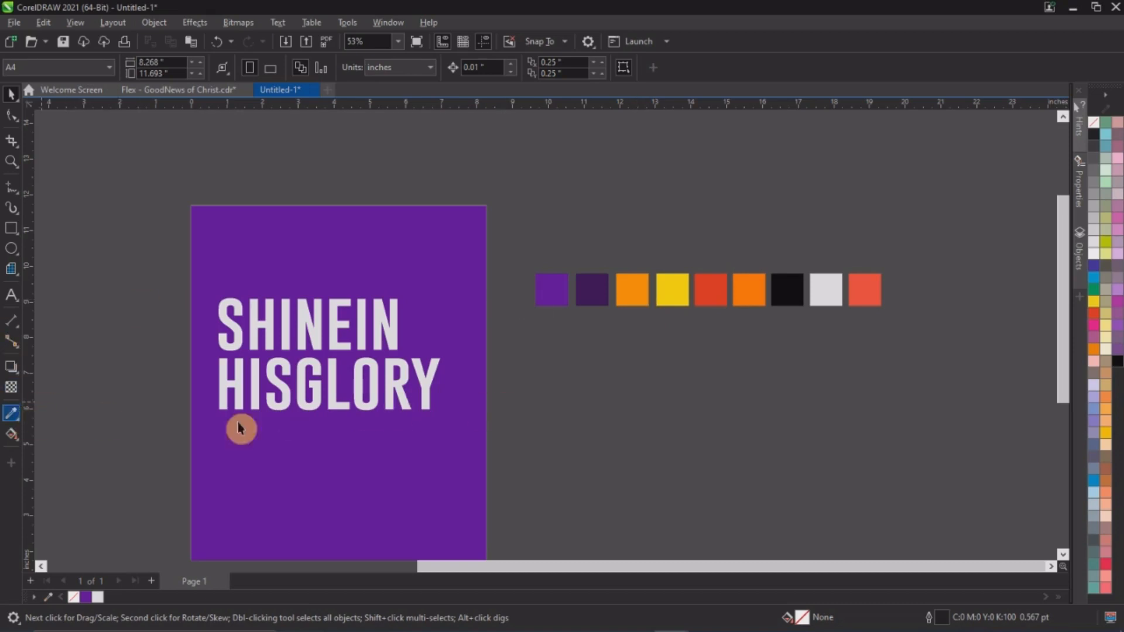
left_click(390, 403)
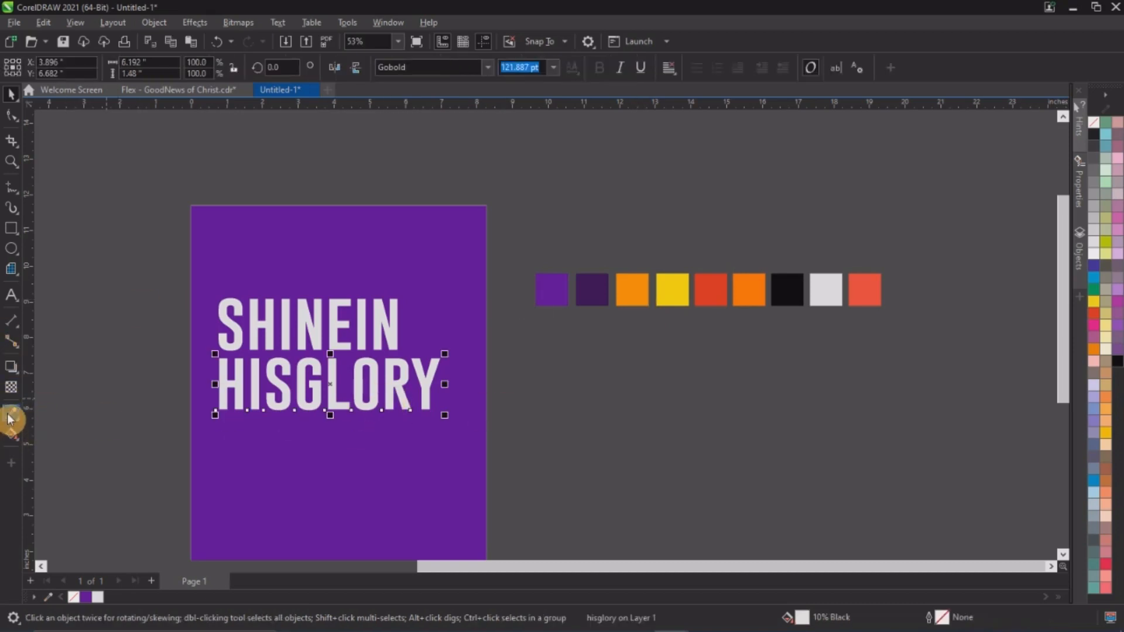
left_click(11, 414)
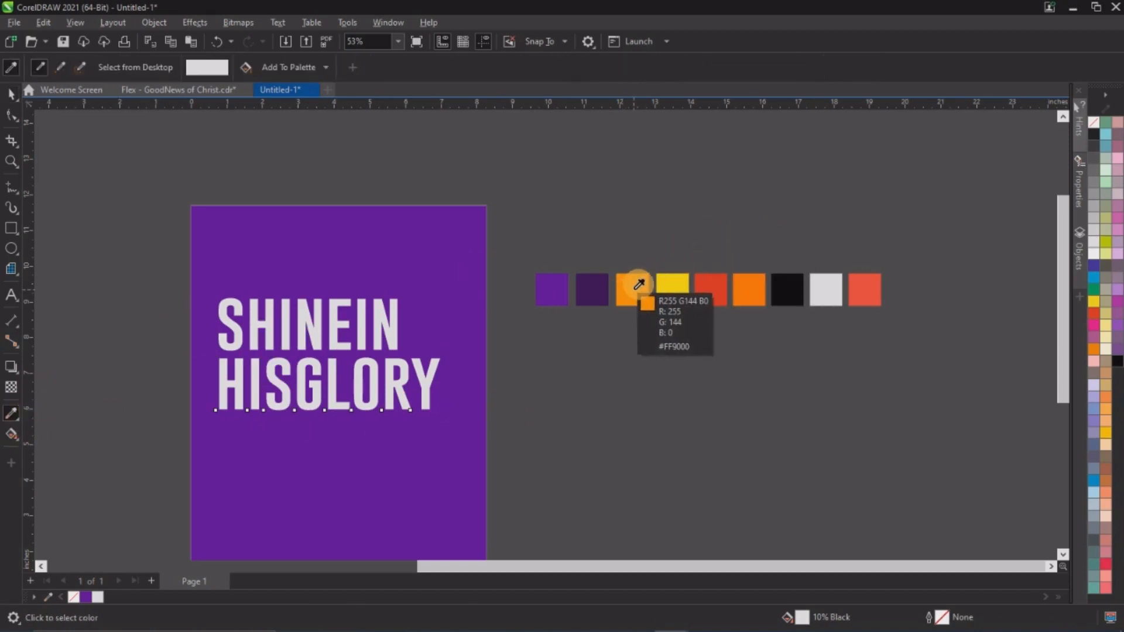
left_click(629, 285)
left_click(426, 386)
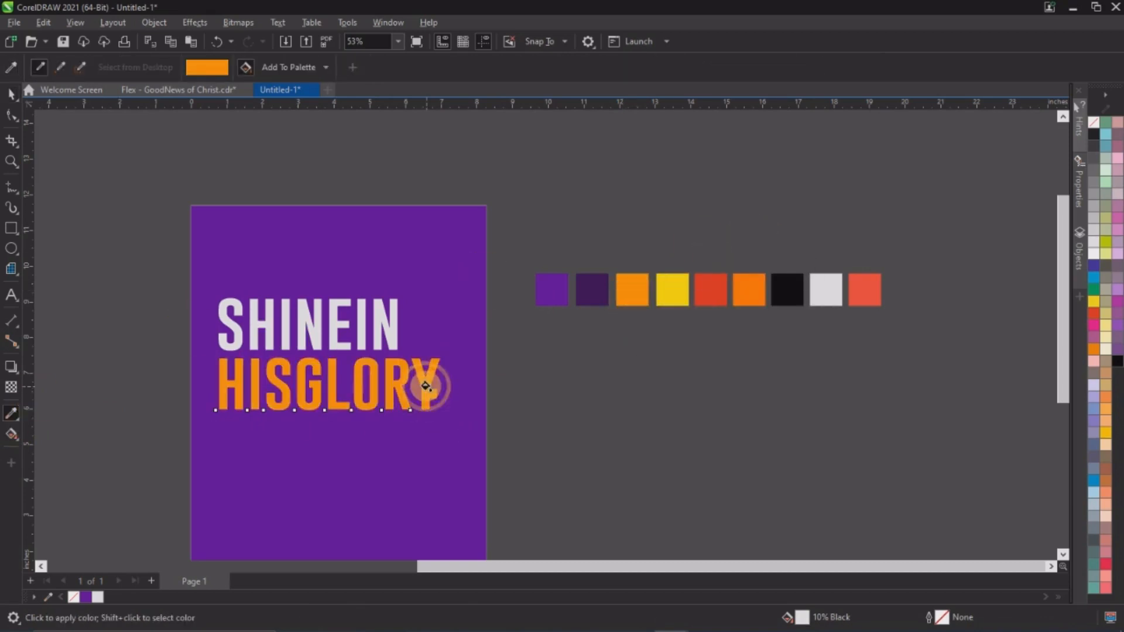
key("space")
Step: Recolour only the word GLORY in the lower line with the document's light grey
scroll(312, 397, "up", 1)
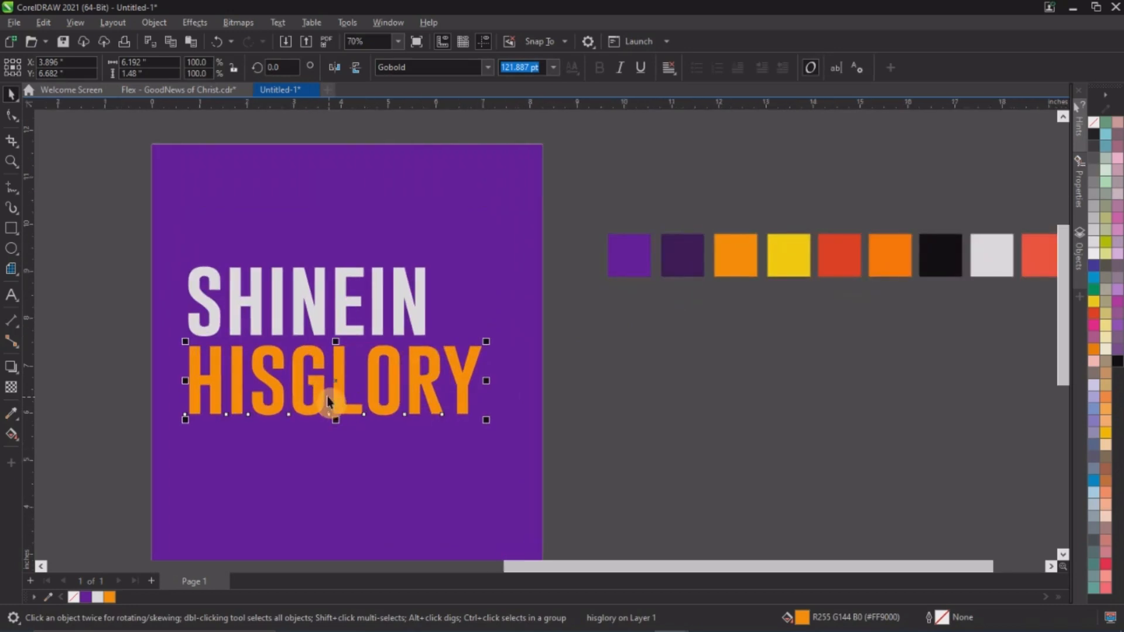
key("F8")
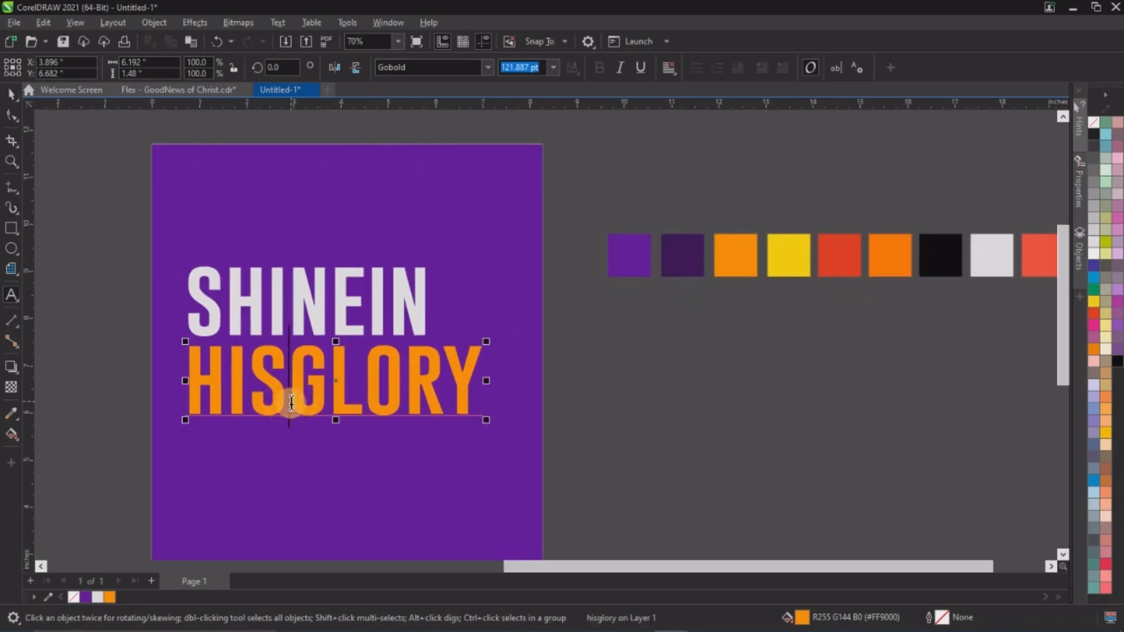
left_click_drag(290, 403, 489, 401)
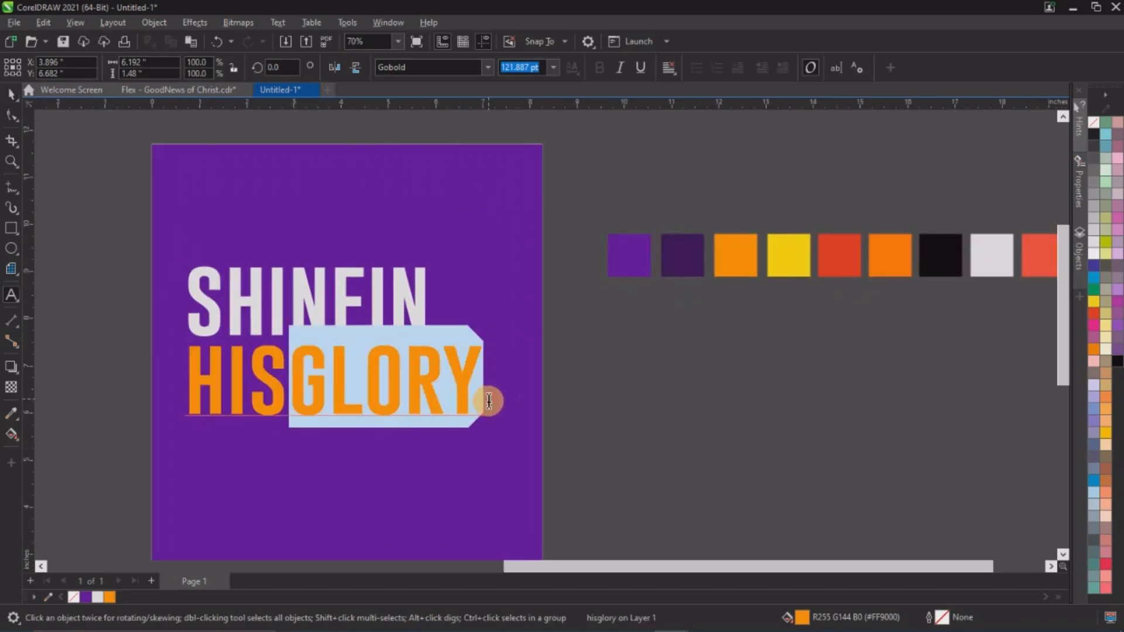
left_click(96, 598)
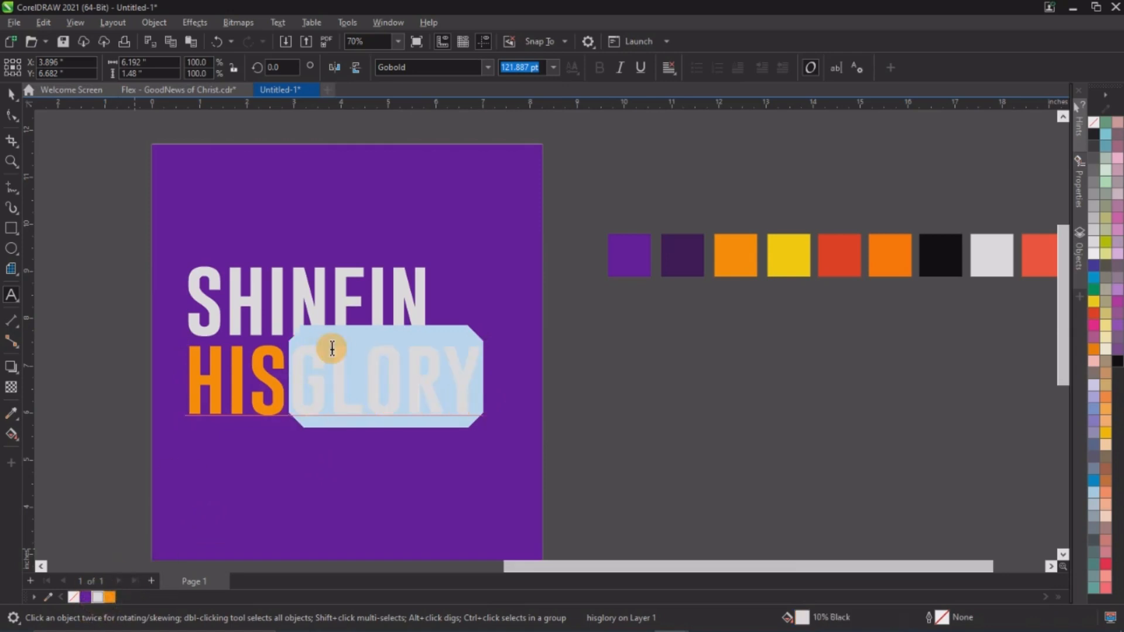
Step: Recolour only the word IN in the upper line with the document's orange
left_click(356, 290)
left_click_drag(370, 310, 431, 310)
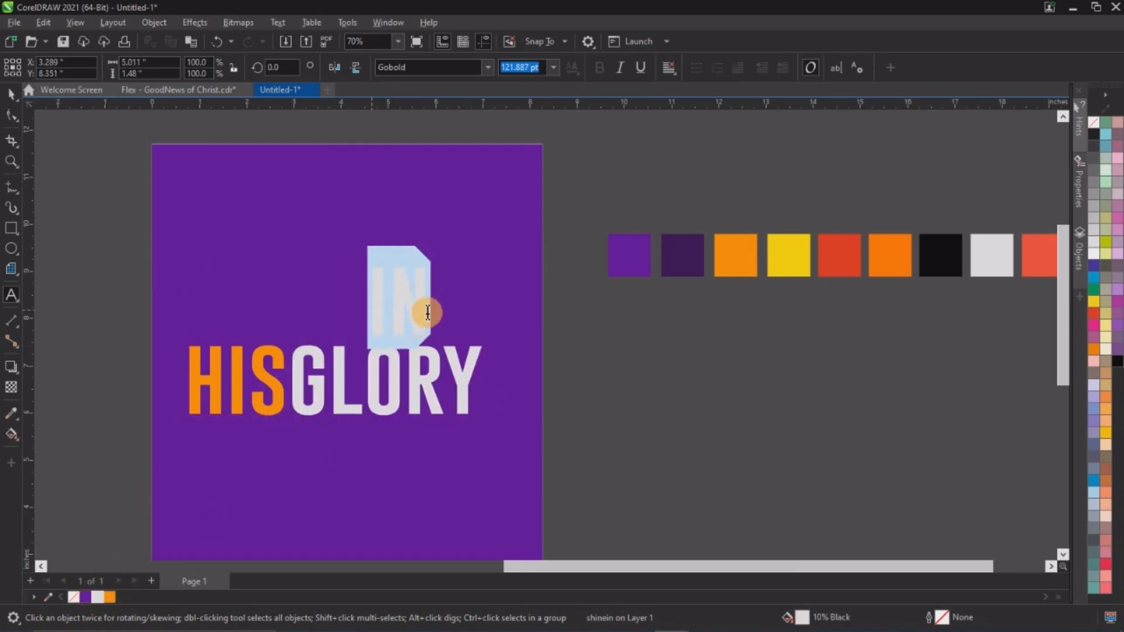
left_click(110, 598)
key("ctrl+space")
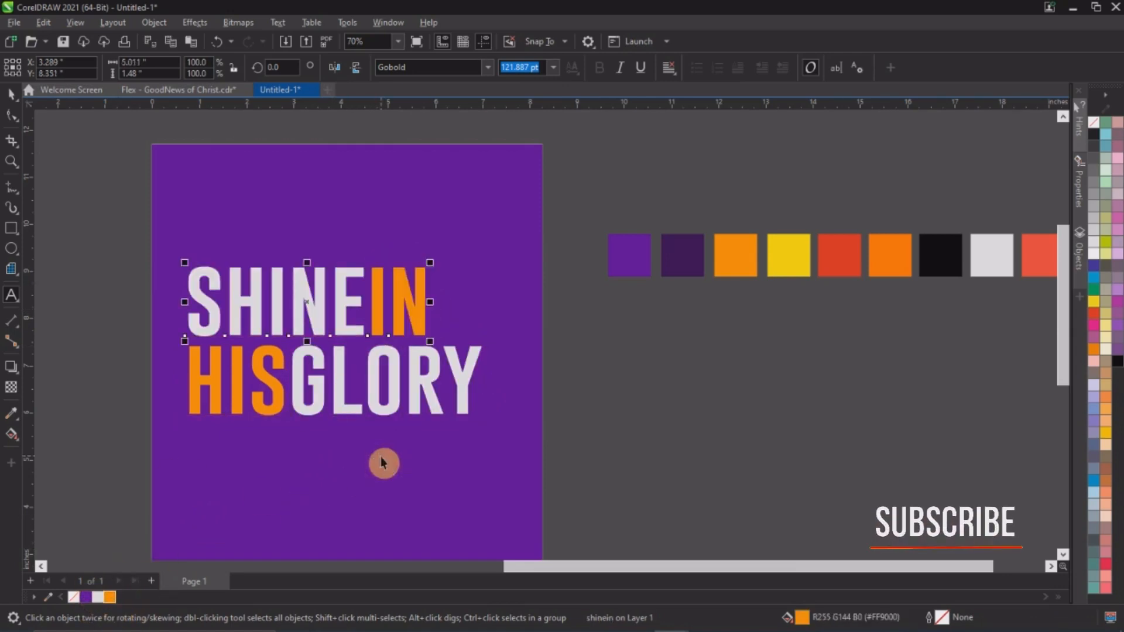
left_click(553, 345)
Step: Tighten the letter spacing of the SHINEIN line with the Shape tool so its letters sit closer together
key("F3")
scroll(422, 358, "up", 1)
scroll(422, 362, "up", 2)
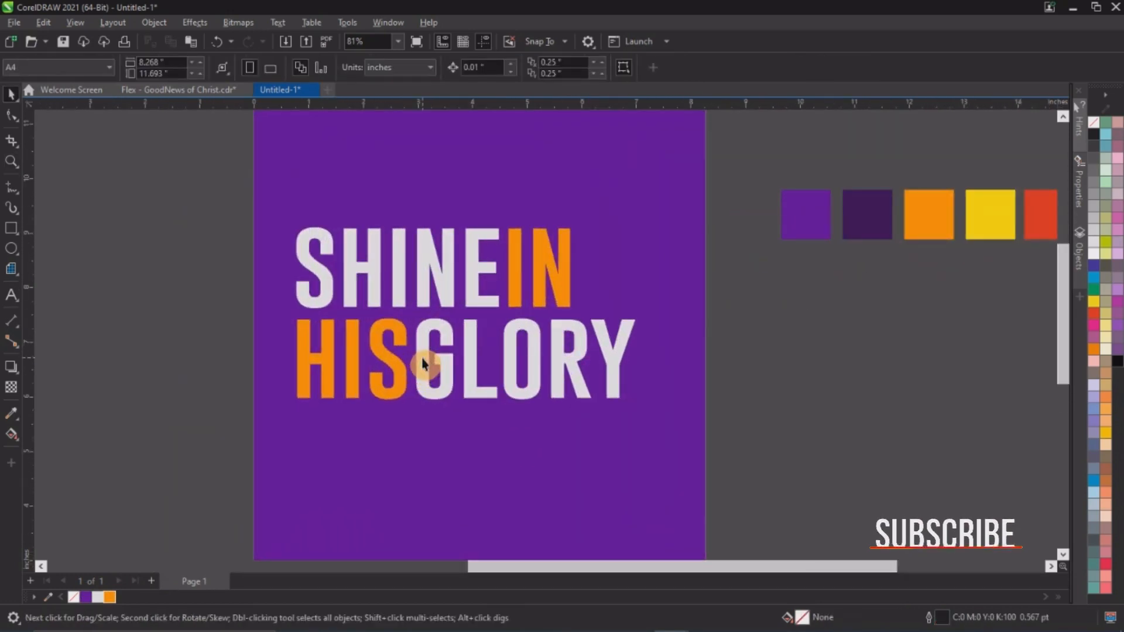
scroll(424, 362, "down", 2)
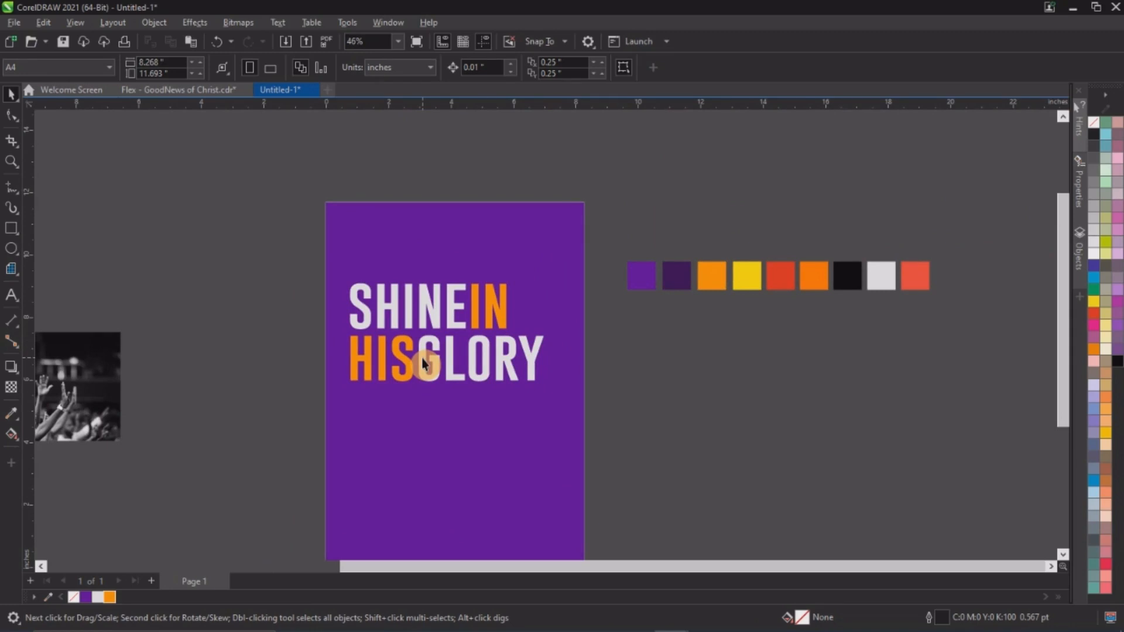
scroll(423, 363, "up", 2)
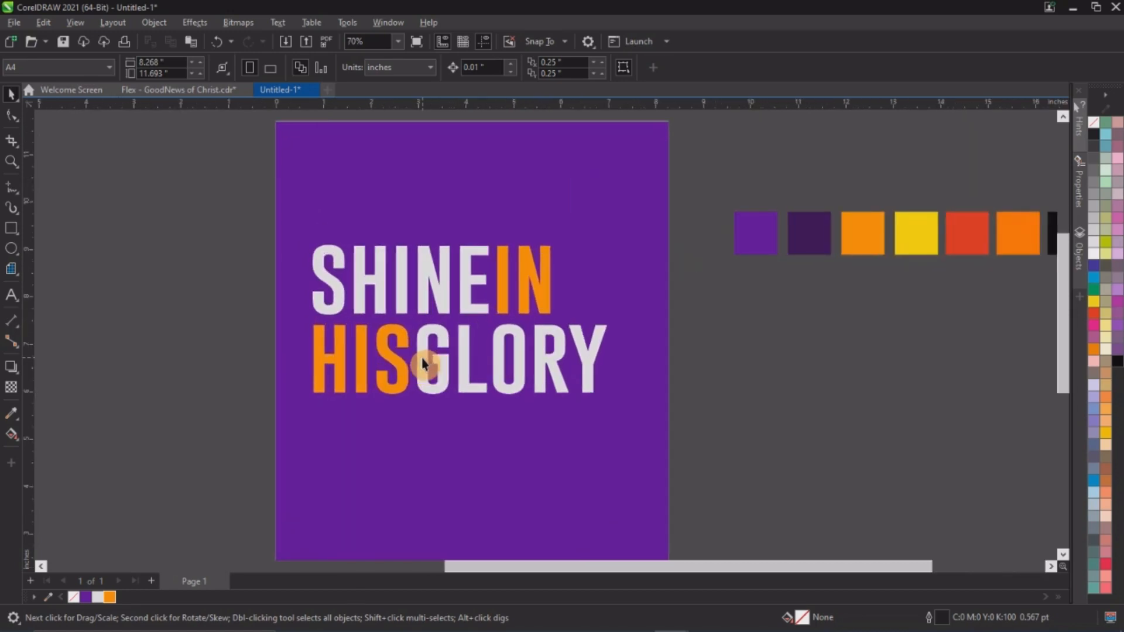
left_click(468, 283)
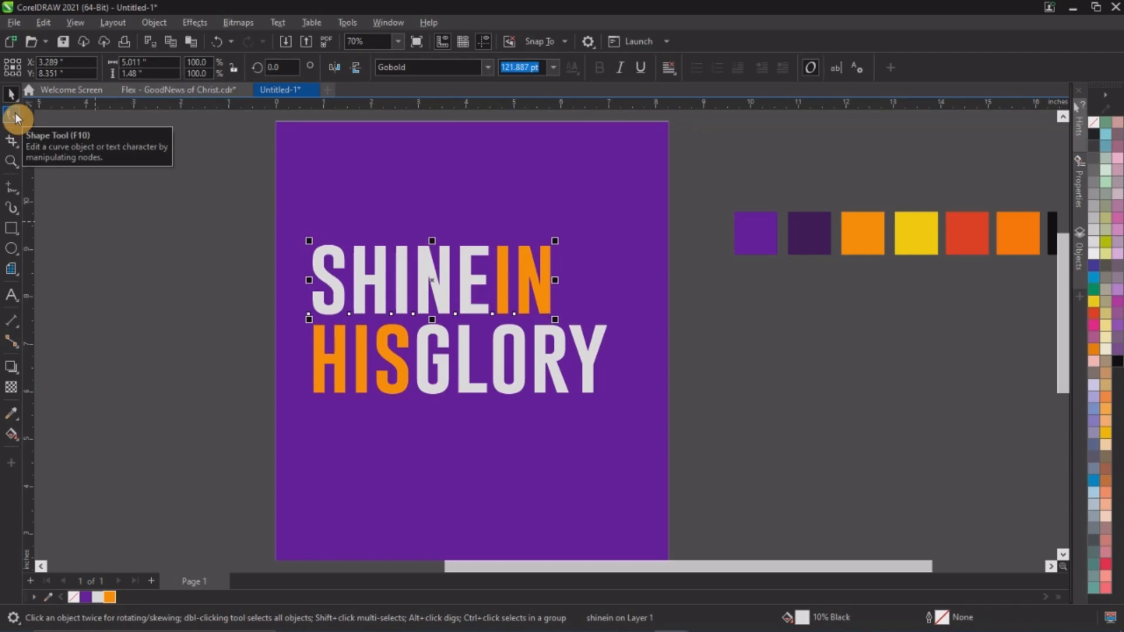
left_click(13, 116)
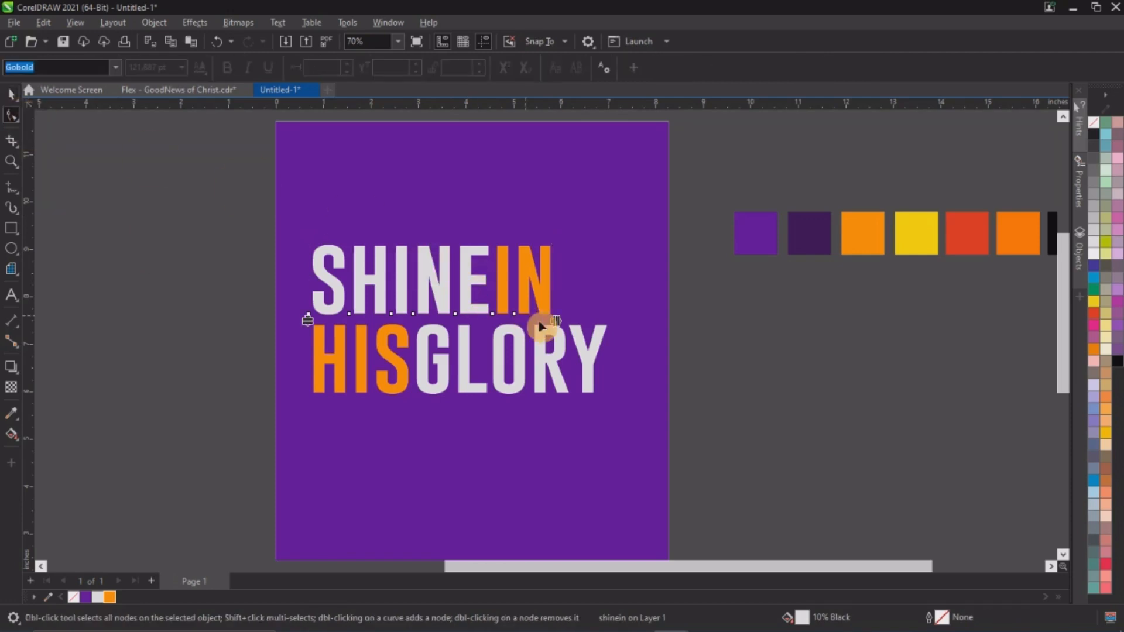
left_click_drag(555, 321, 530, 322)
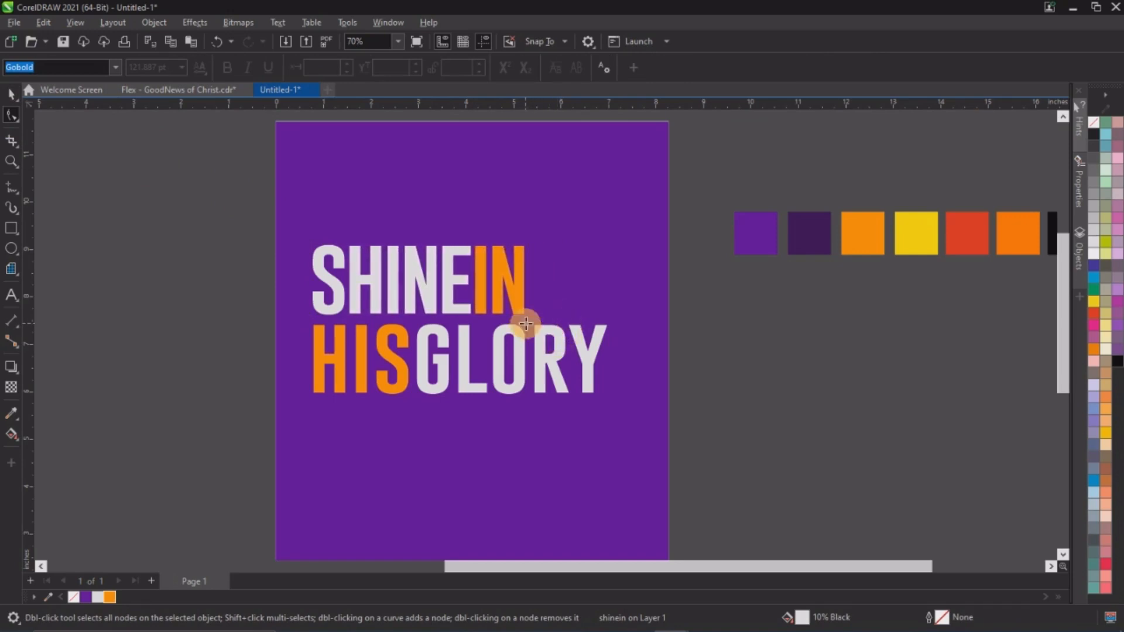
Step: Tighten the letter spacing of the HISGLORY line to a text width of about 5.69 inches
left_click(590, 369)
left_click_drag(609, 404, 589, 407)
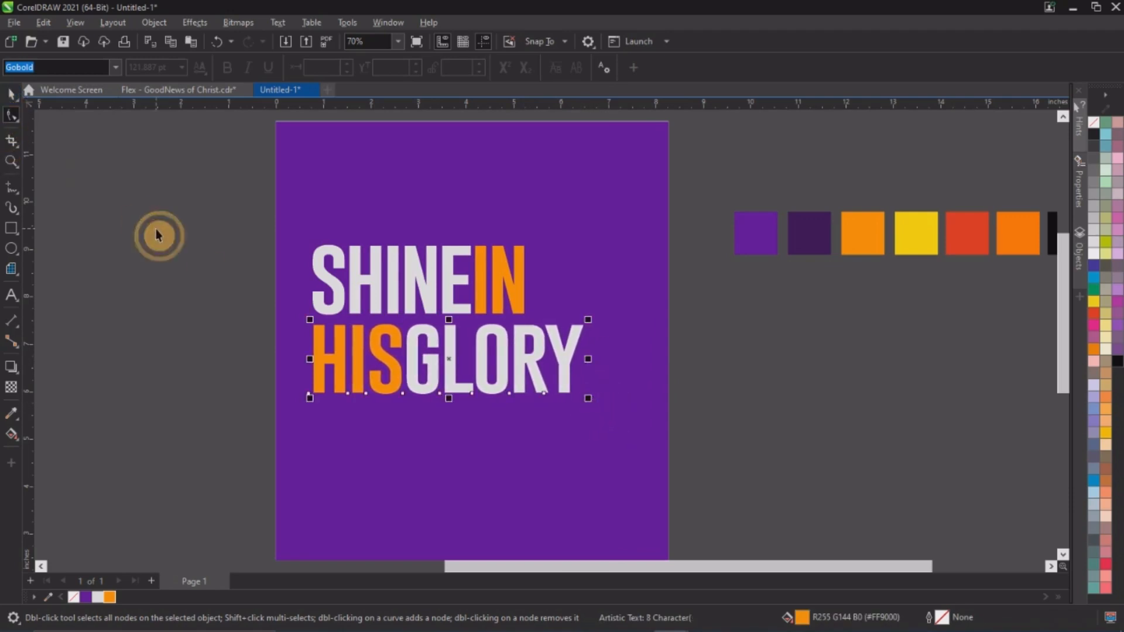
key("space")
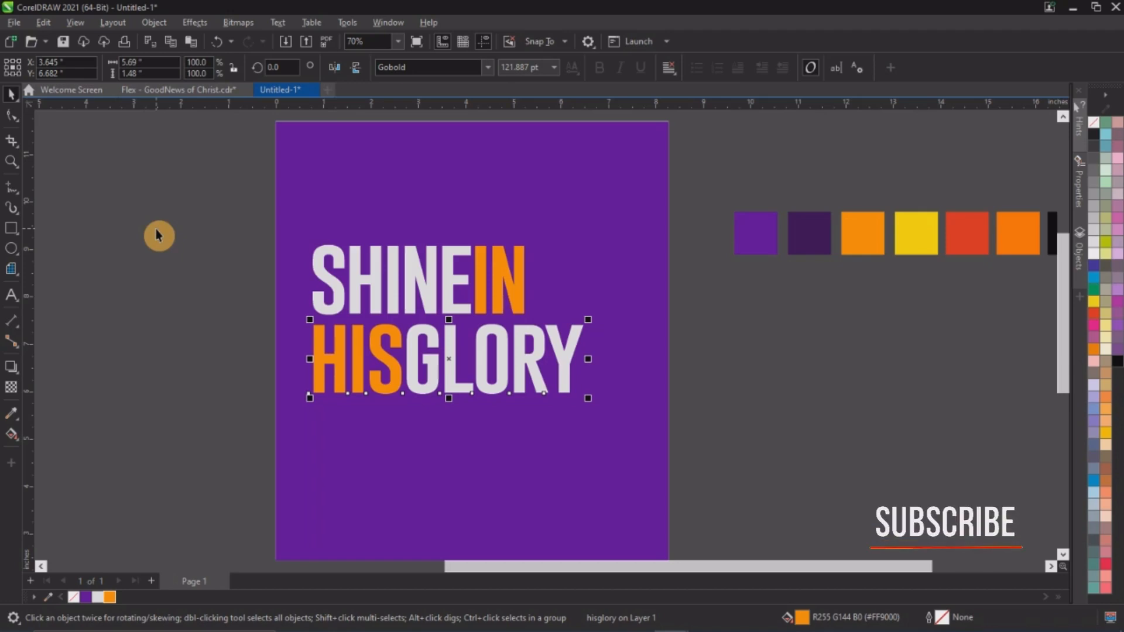
scroll(231, 258, "down", 3)
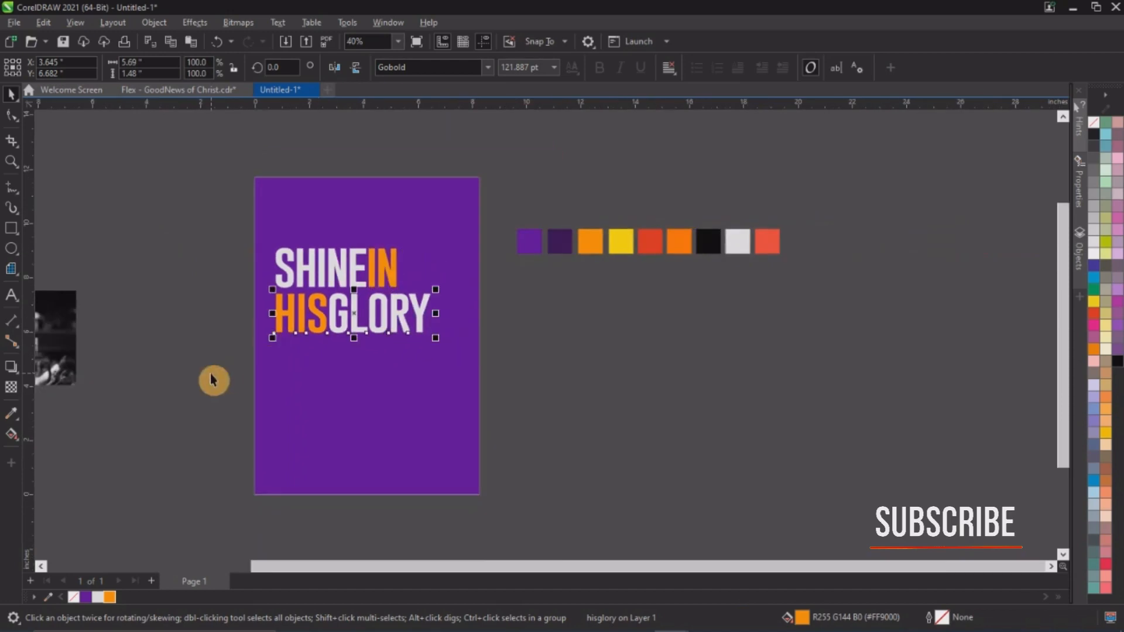
Step: Draw a rectangle about 4.34 by 1.08 inches beneath the HISGLORY line and fill it with white
scroll(233, 366, "up", 3)
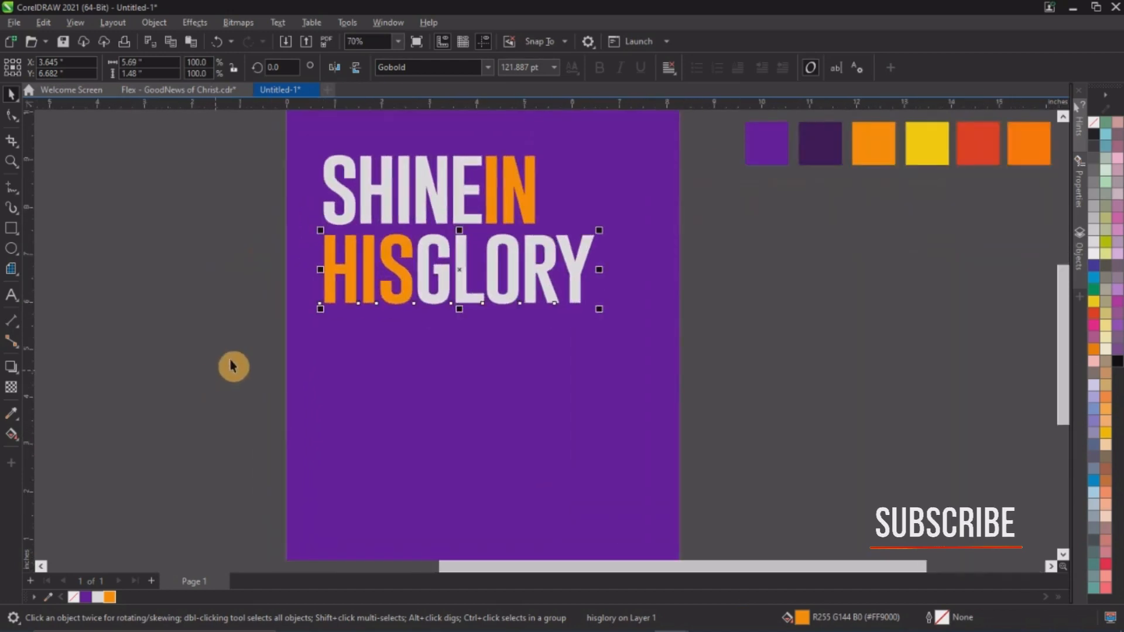
left_click(11, 230)
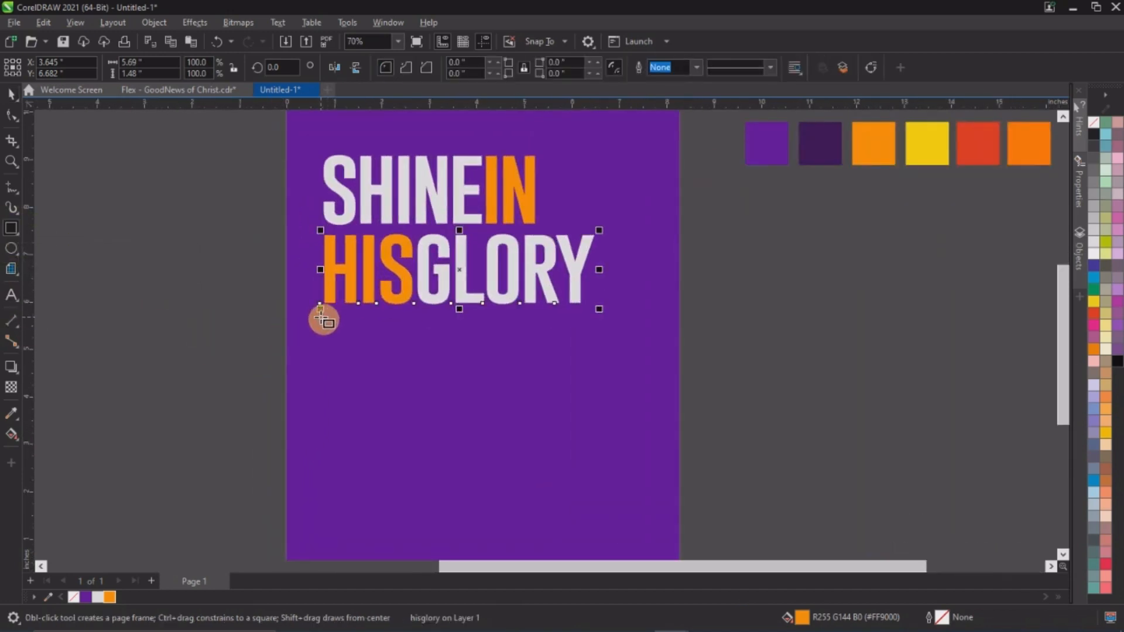
left_click_drag(322, 318, 529, 370)
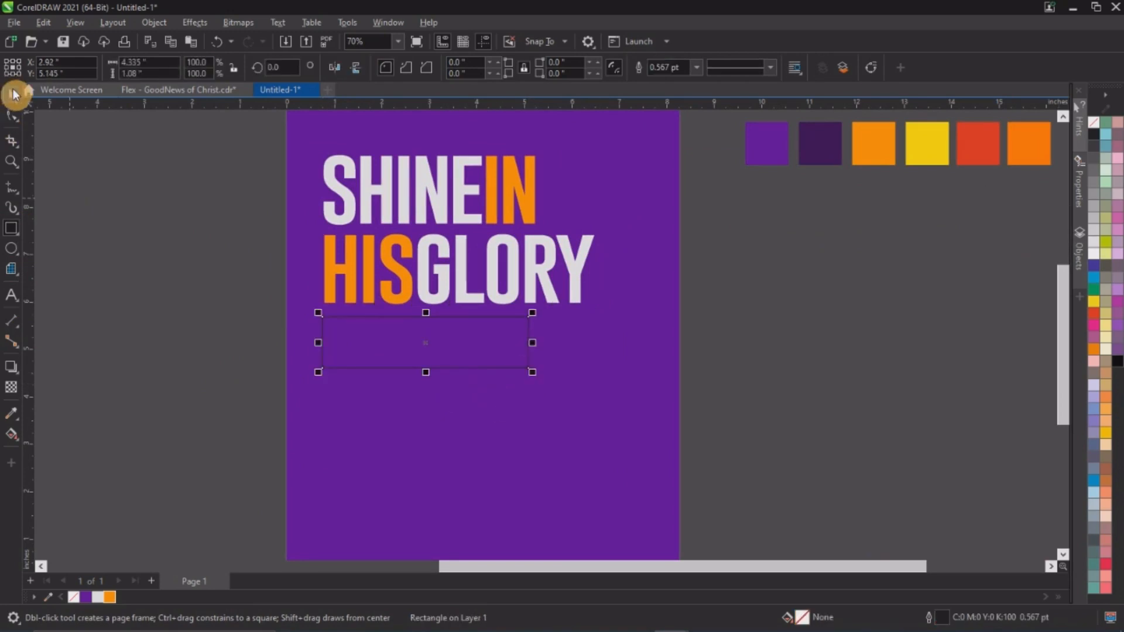
left_click(11, 94)
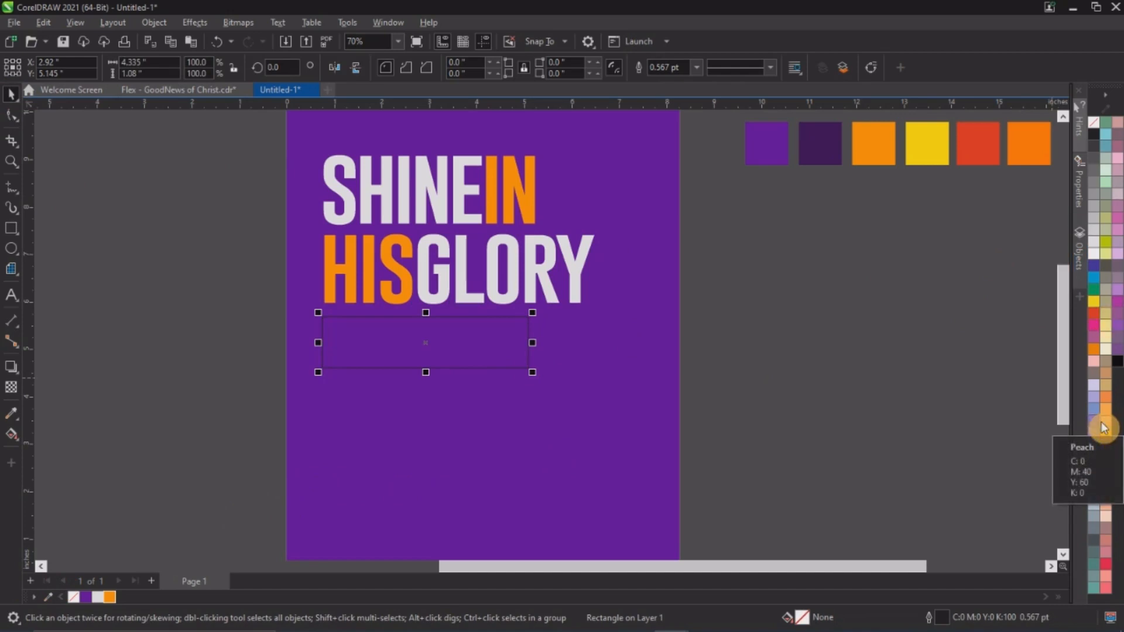
left_click(1093, 253)
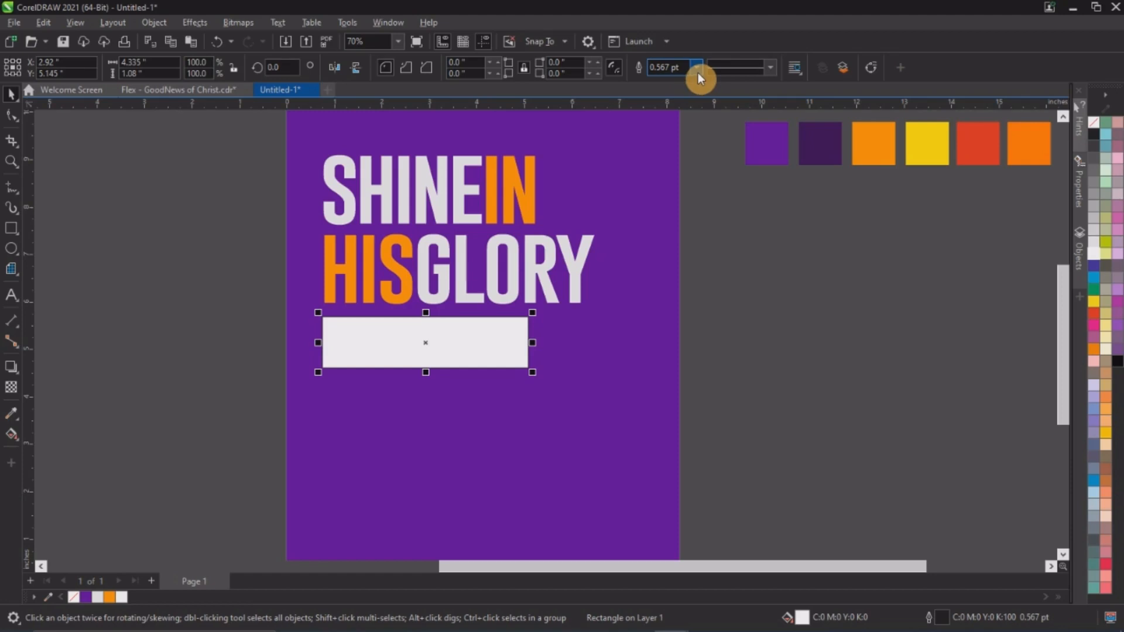
Step: Remove the outline from the white rectangle beneath the title
scroll(582, 319, "up", 4)
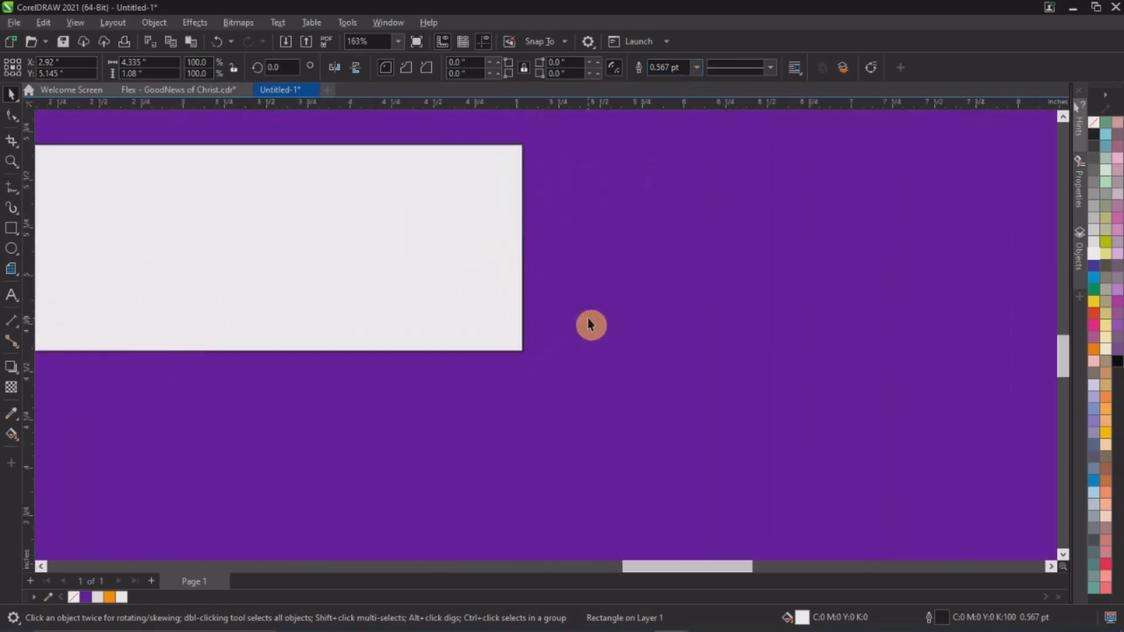
scroll(530, 360, "up", 2)
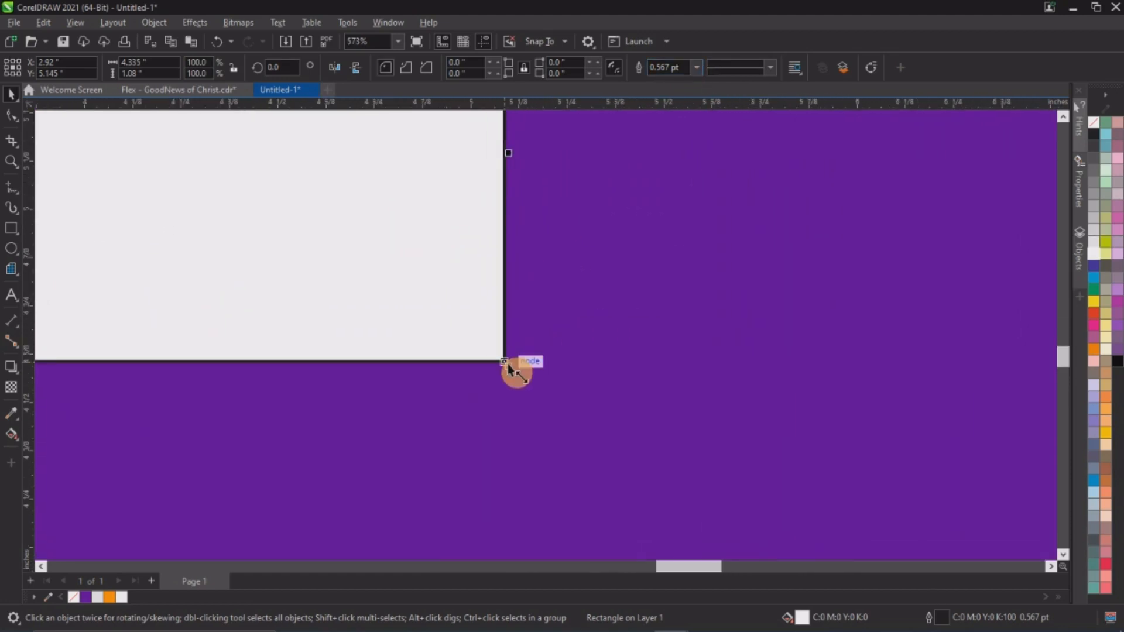
scroll(509, 369, "down", 4)
scroll(518, 387, "down", 2)
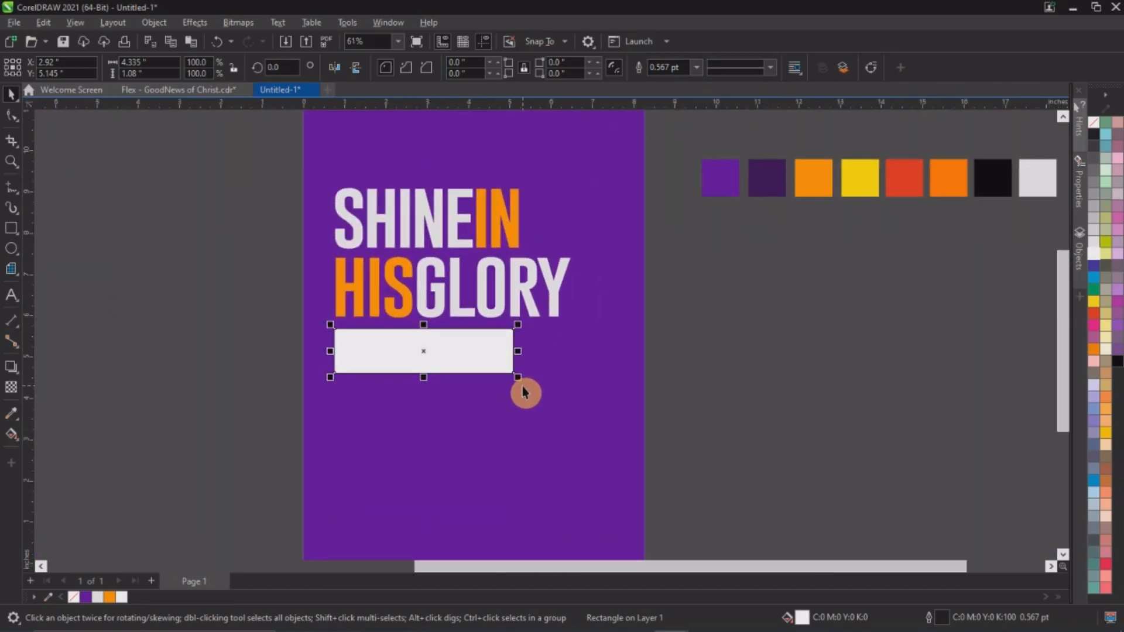
scroll(523, 388, "up", 3)
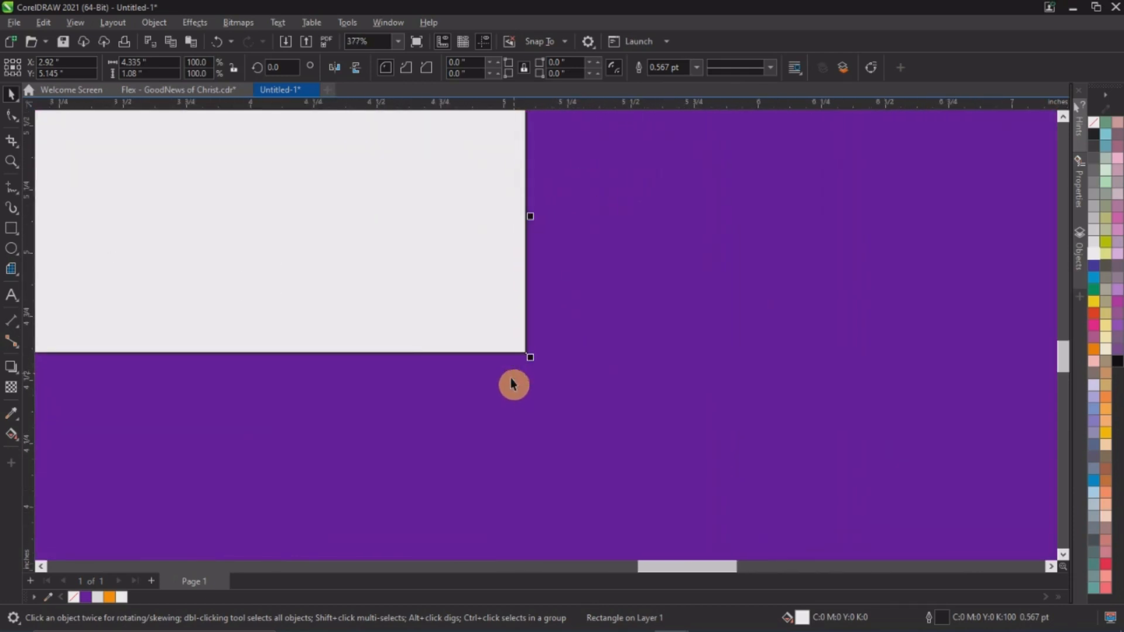
scroll(513, 385, "down", 4)
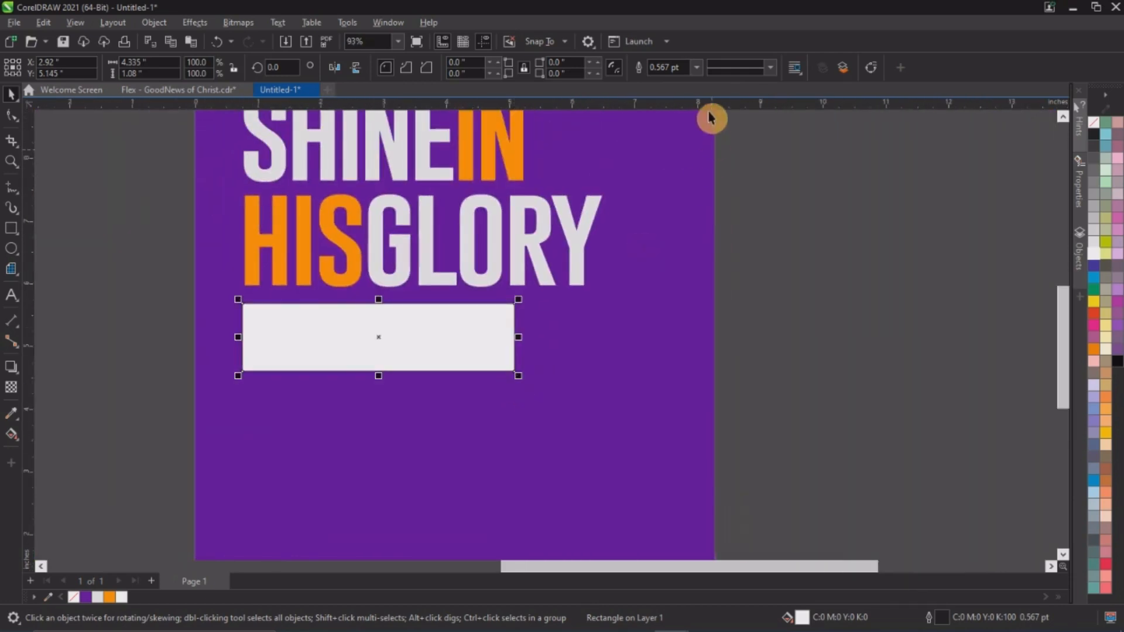
left_click(701, 75)
left_click(677, 83)
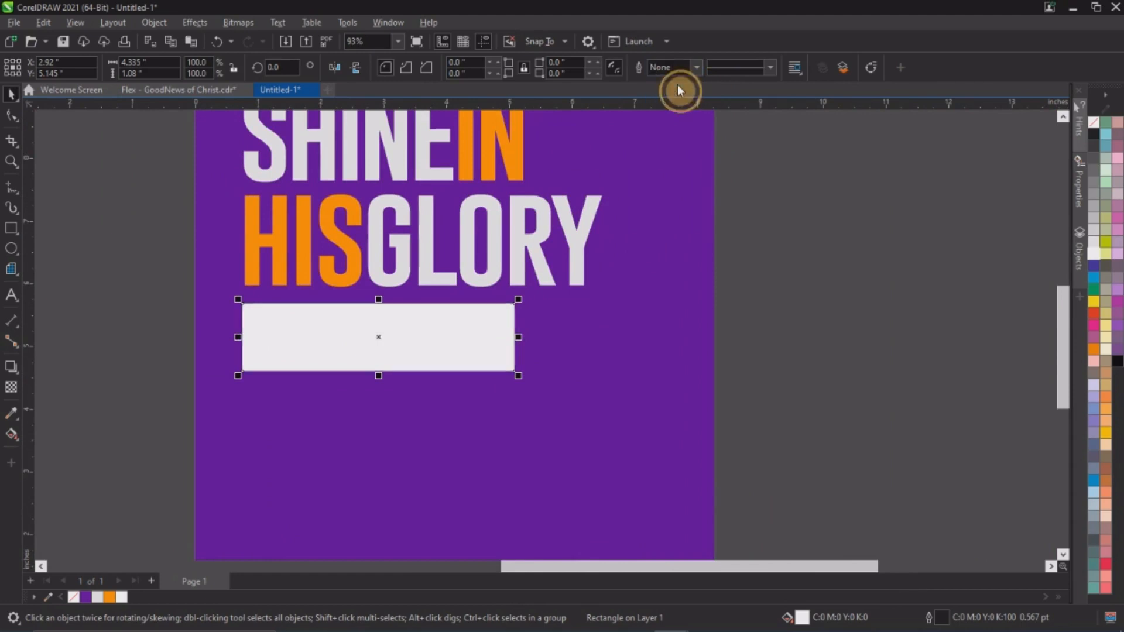
right_click(1096, 128)
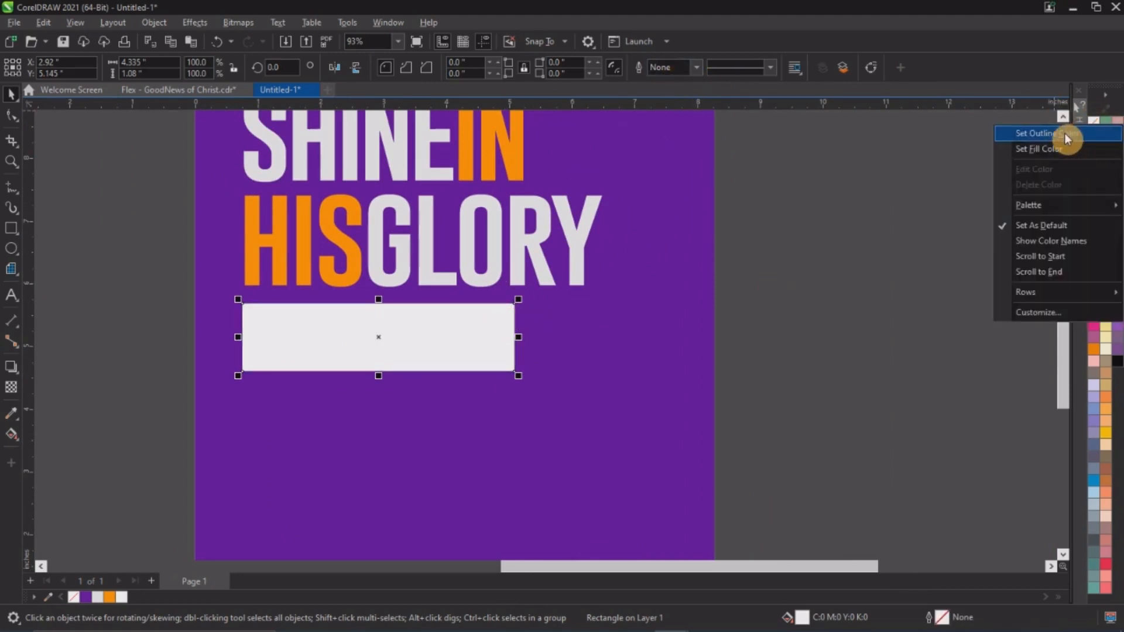
left_click(1067, 136)
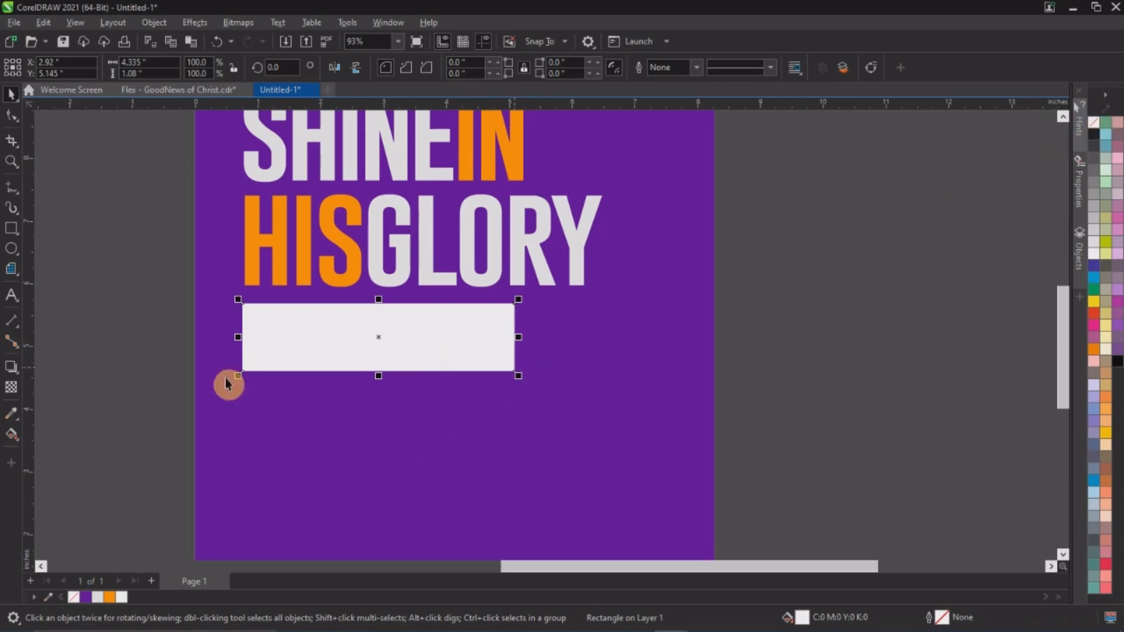
Step: Add the text "2cor. 3:18", place it on the white bar and fill it with the document's purple
scroll(259, 354, "up", 1)
left_click(11, 302)
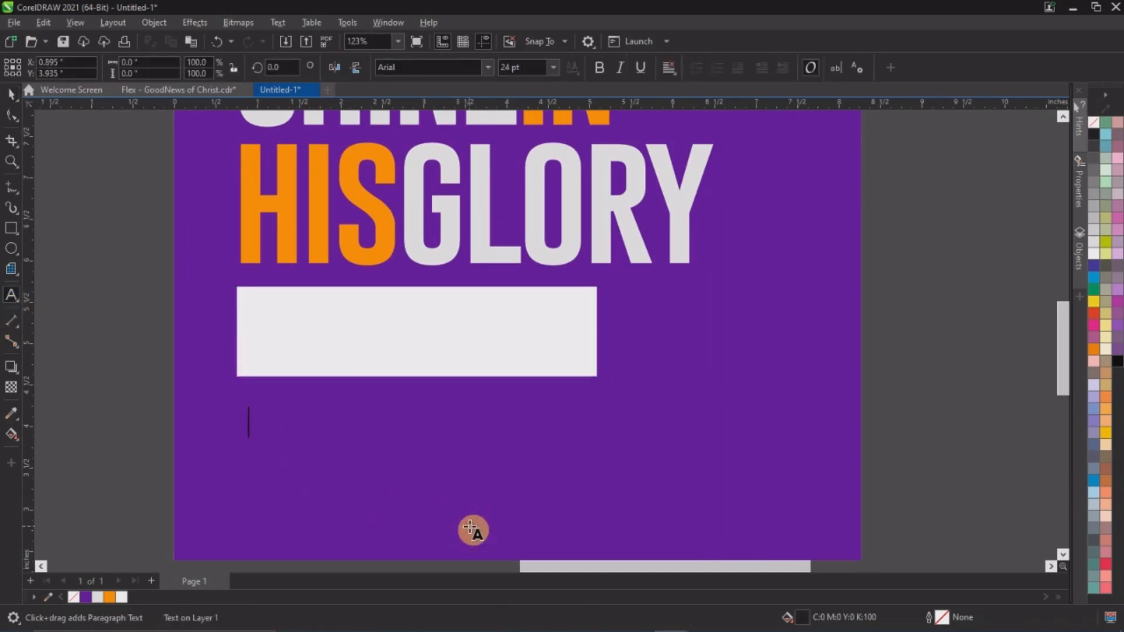
type("2cor. 3:18")
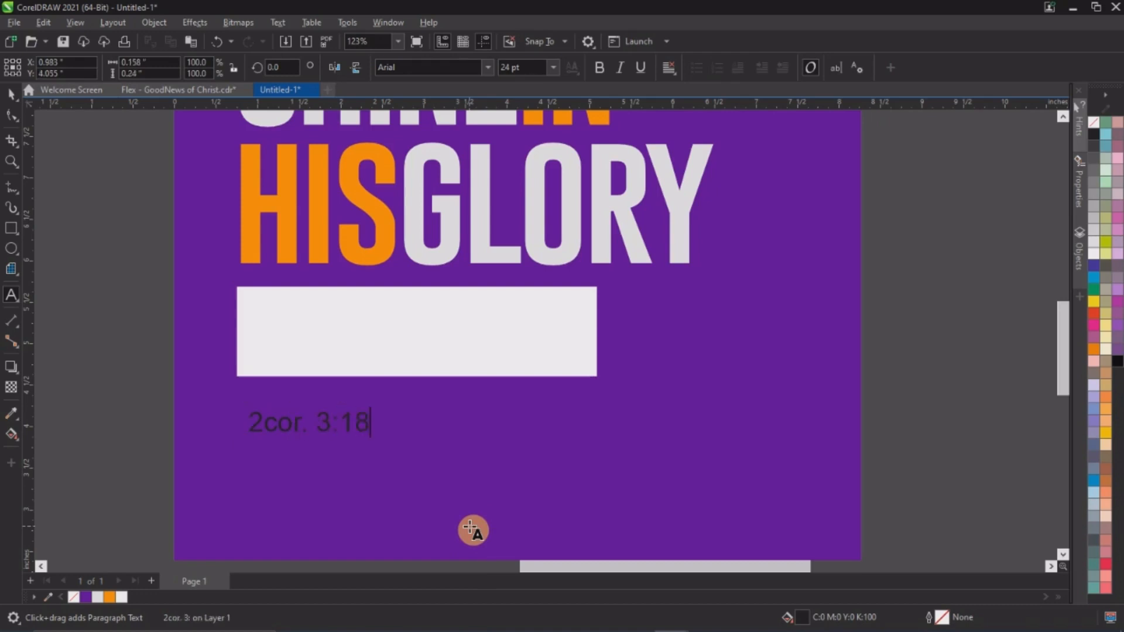
key("ctrl+space")
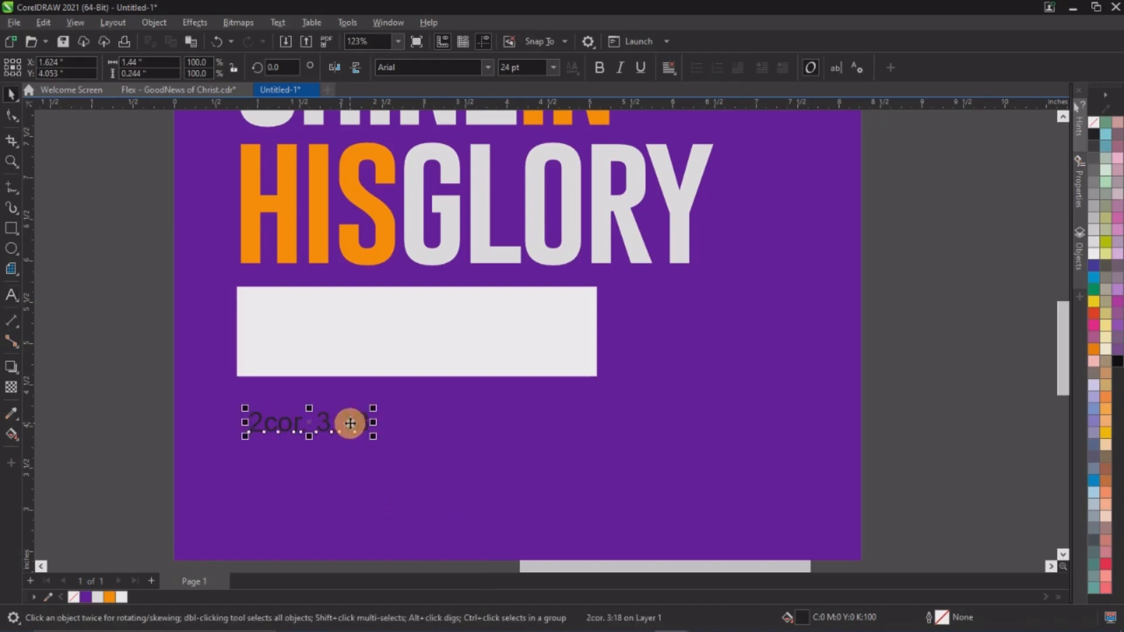
left_click_drag(343, 414, 428, 344)
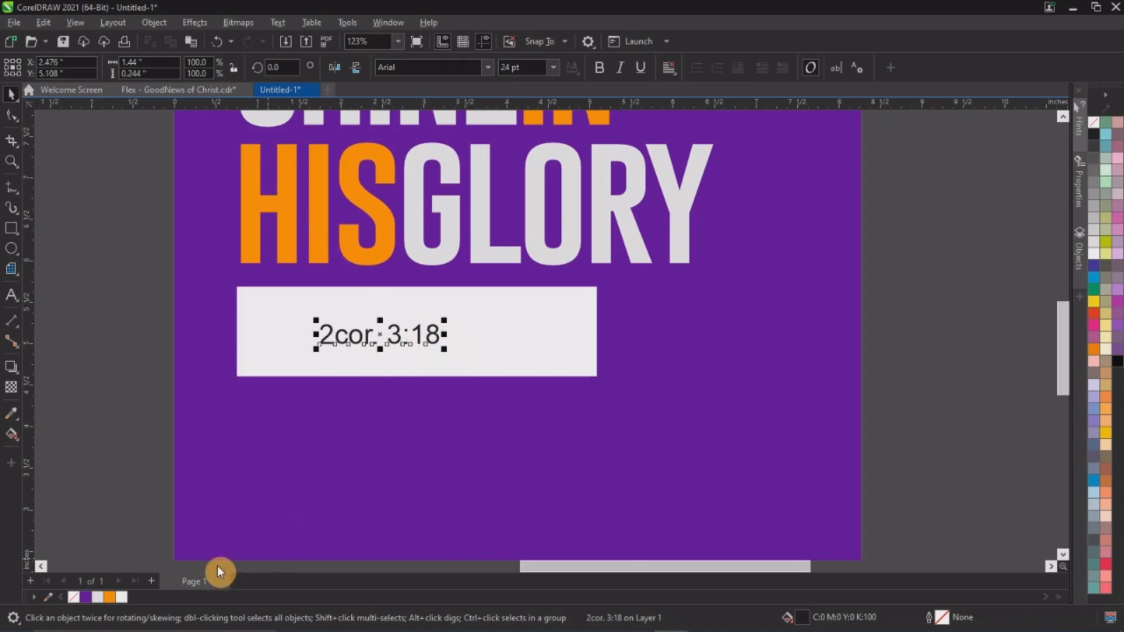
left_click(87, 597)
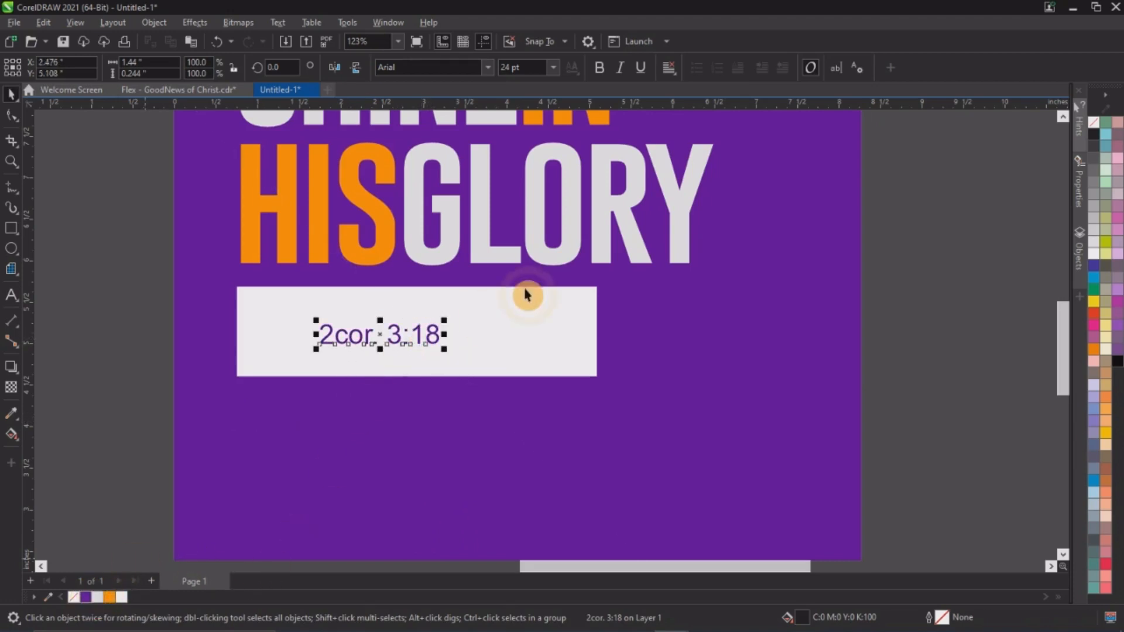
Step: Set the verse text in the Gobold font and enlarge it to about 43.7 pt
left_click(429, 66)
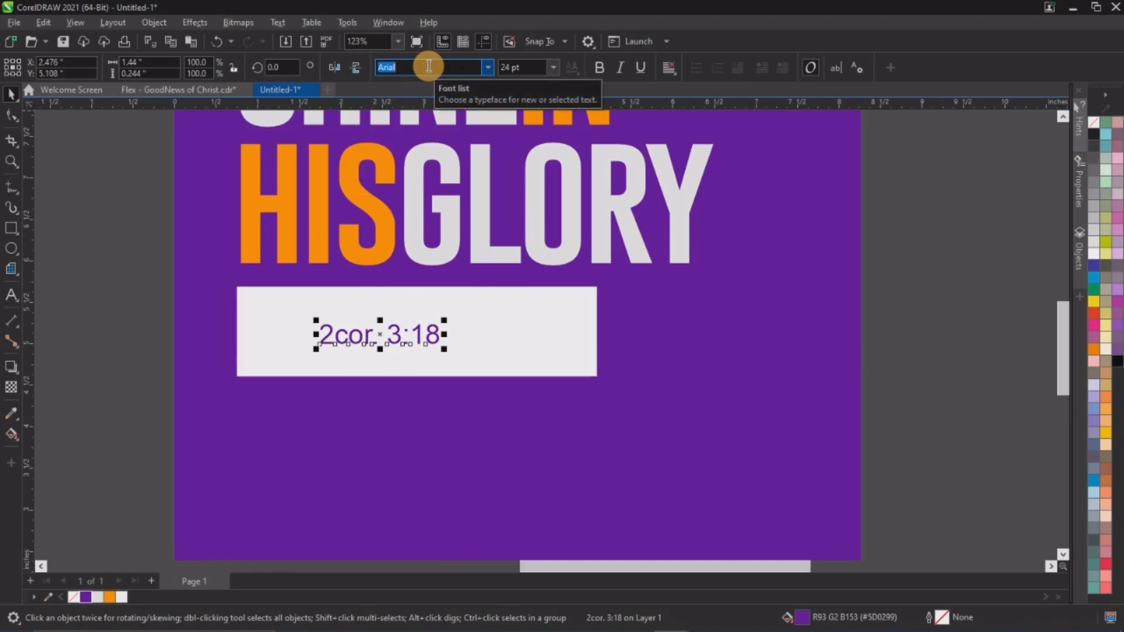
type("g")
key("Return")
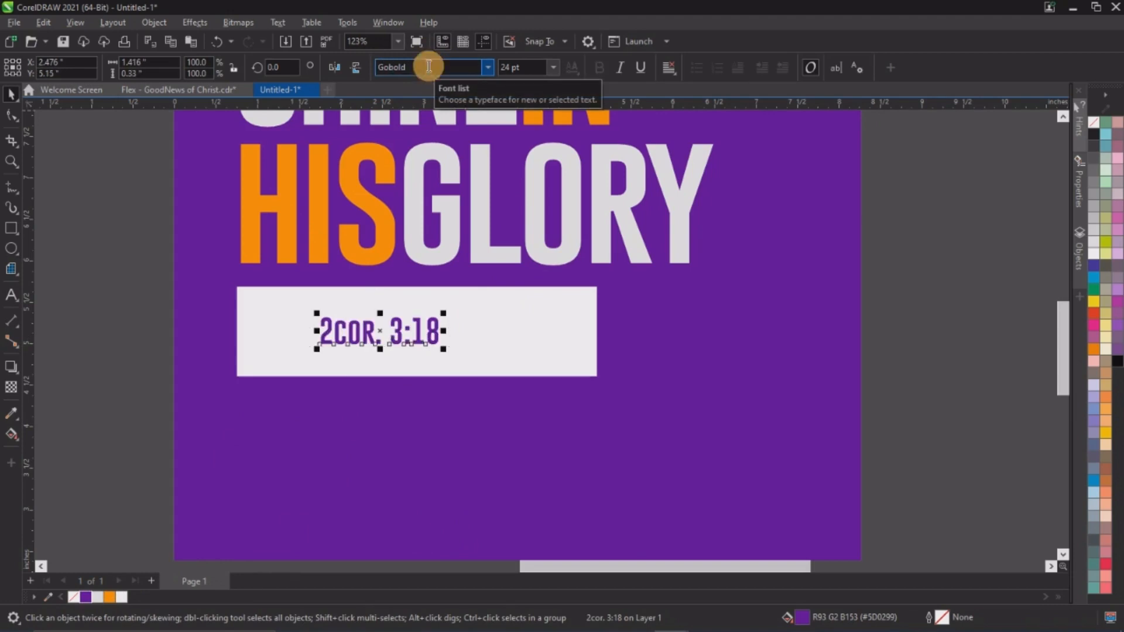
left_click_drag(445, 357, 553, 387)
Step: Convert the verse text to uppercase and move it to the left part of the white bar
left_click(278, 23)
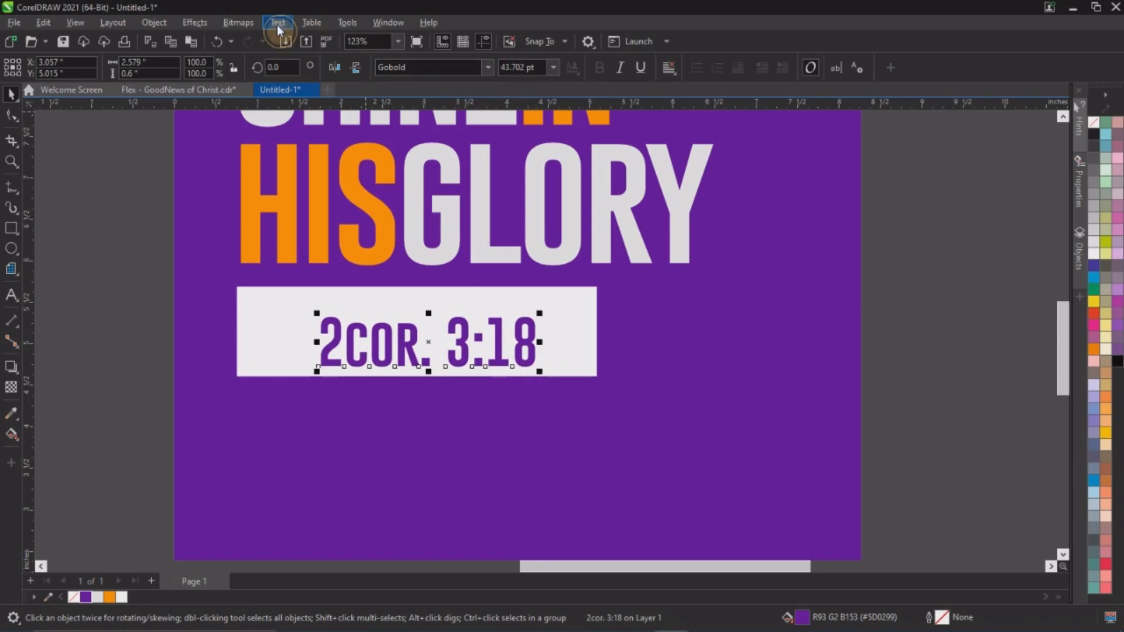
left_click(318, 317)
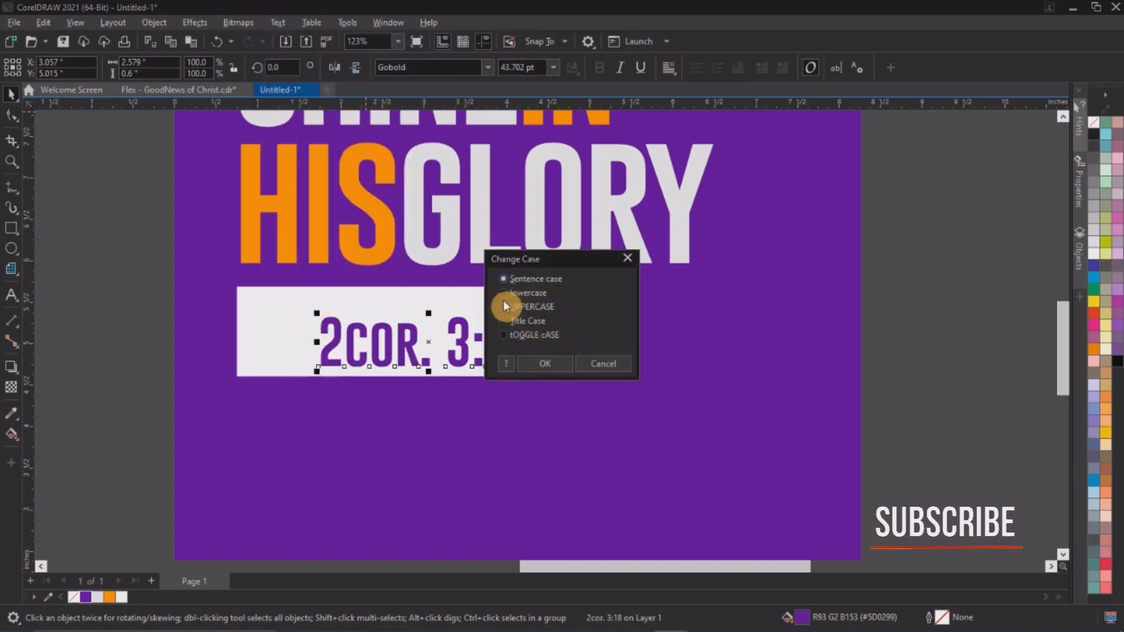
left_click(530, 363)
left_click_drag(515, 346, 464, 326)
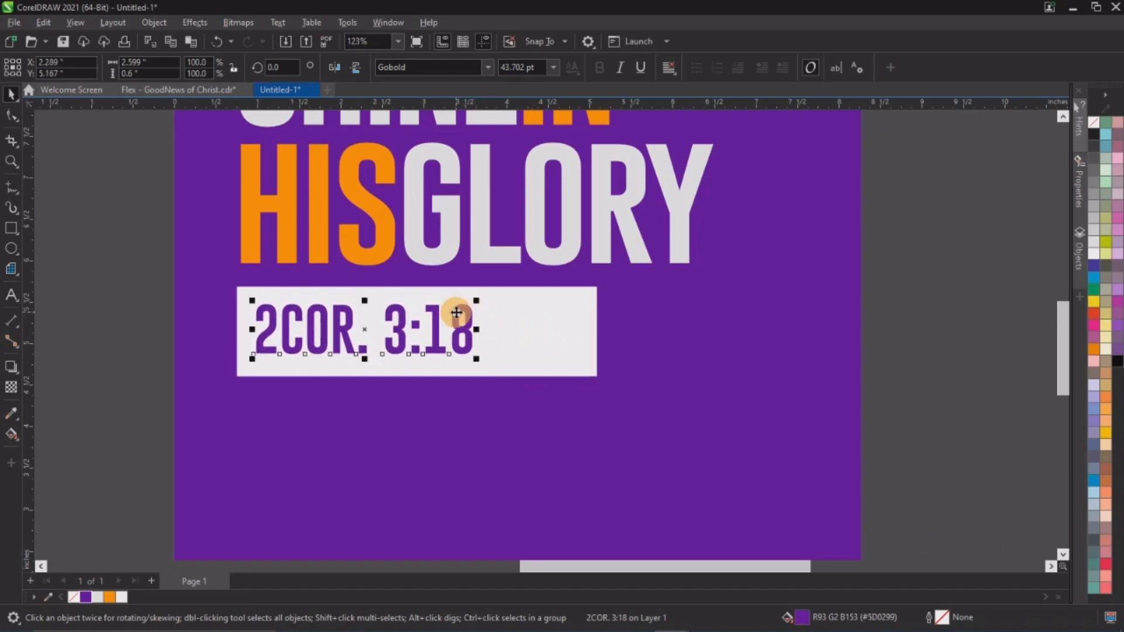
Step: Center the verse text vertically on the white bar
left_click(556, 318, "shift")
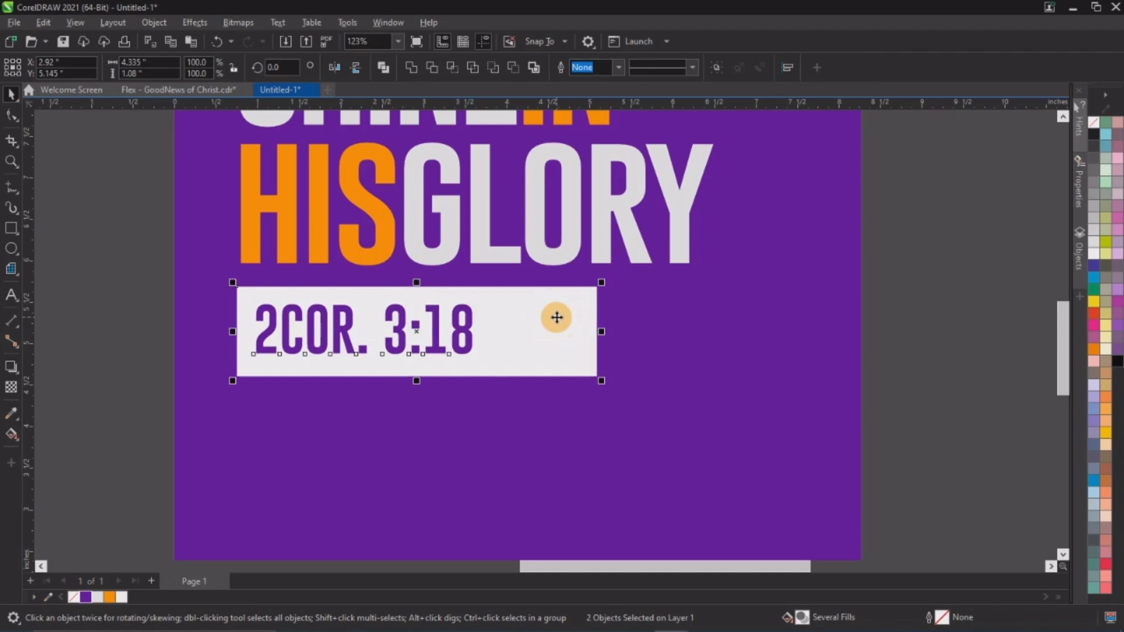
key("e")
left_click(933, 338)
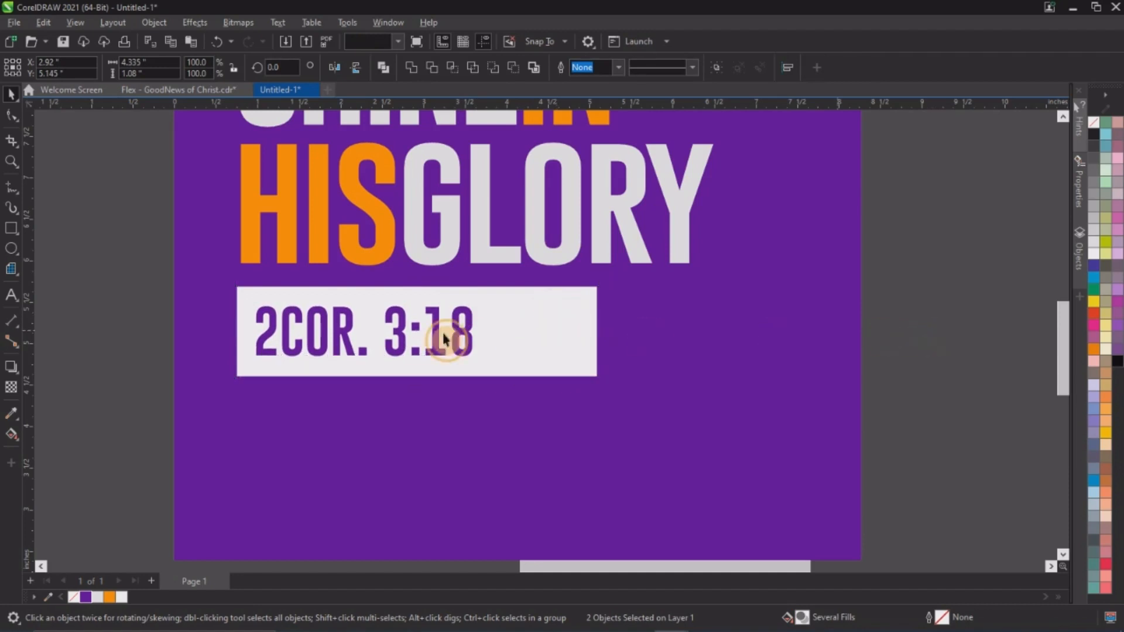
Step: Enlarge the verse text slightly and realign its vertical center with the white bar
left_click(470, 342)
left_click_drag(484, 369, 515, 383)
left_click(537, 345, "shift")
key("e")
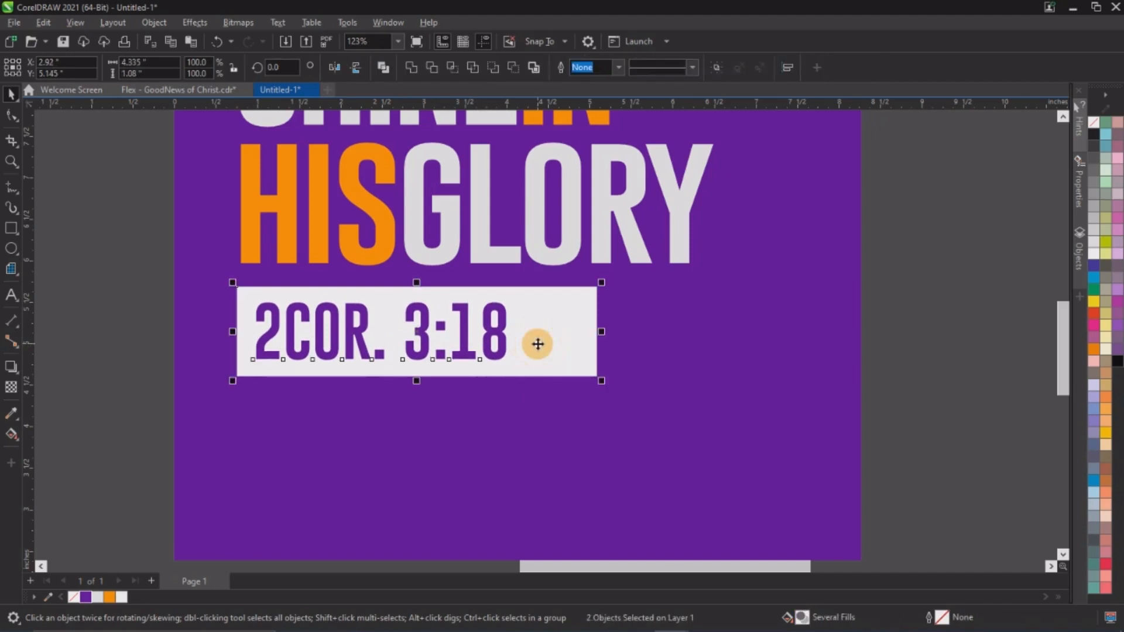
scroll(462, 345, "down", 3)
left_click(514, 369)
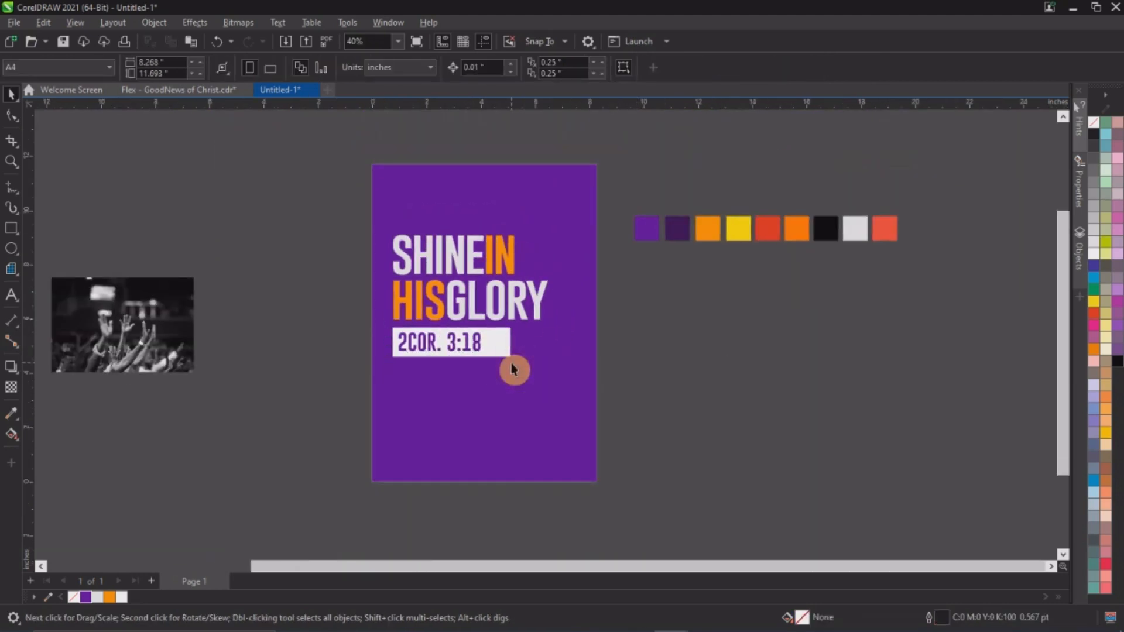
Step: Move the white bar and its verse text together up closer to HISGLORY, to a center Y of about 5.275 inches
scroll(514, 369, "up", 2)
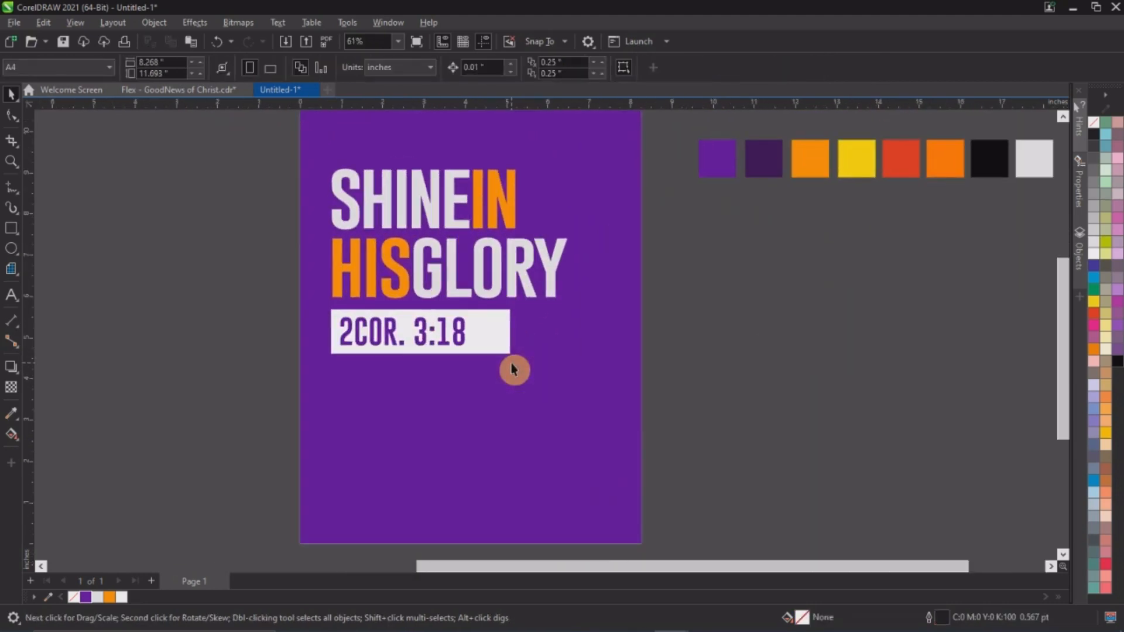
scroll(463, 265, "up", 3)
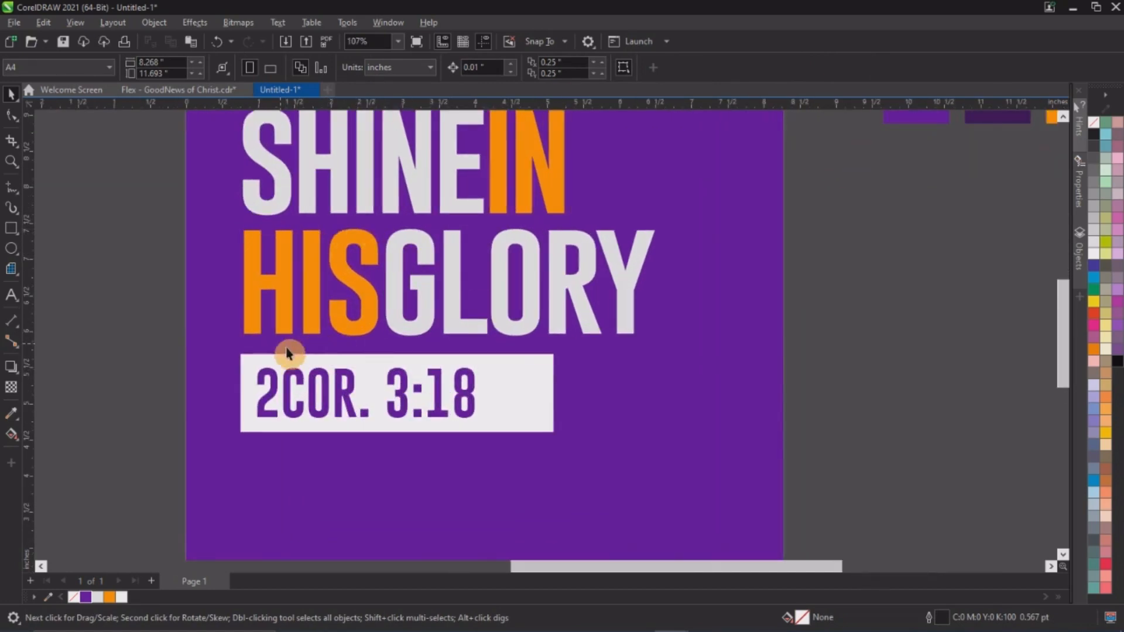
left_click_drag(92, 351, 616, 470)
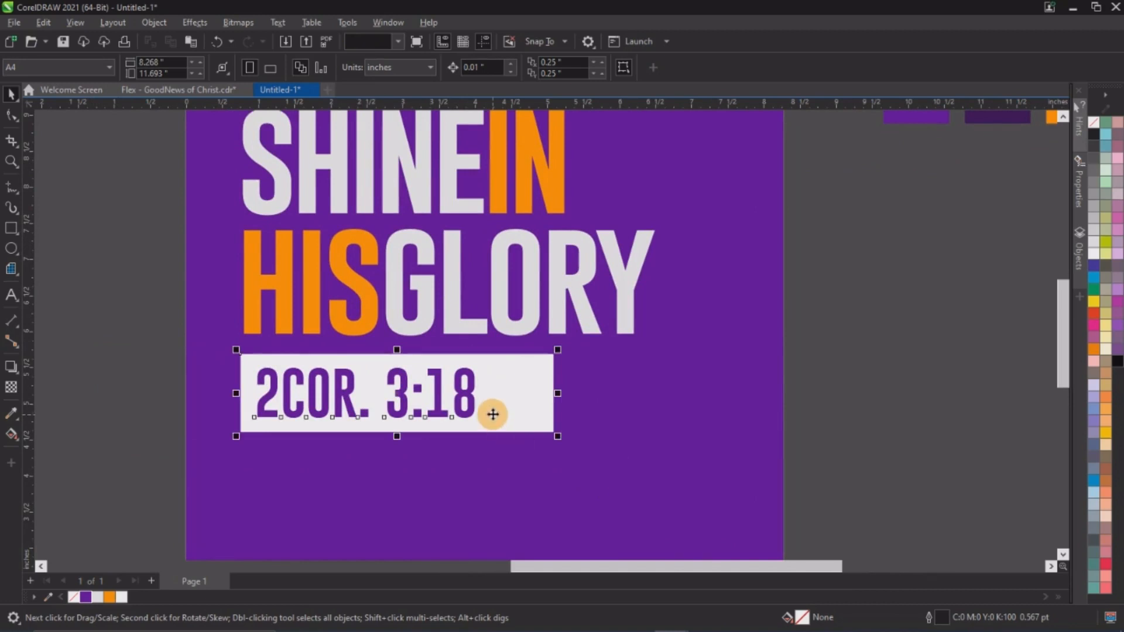
left_click_drag(492, 414, 491, 410)
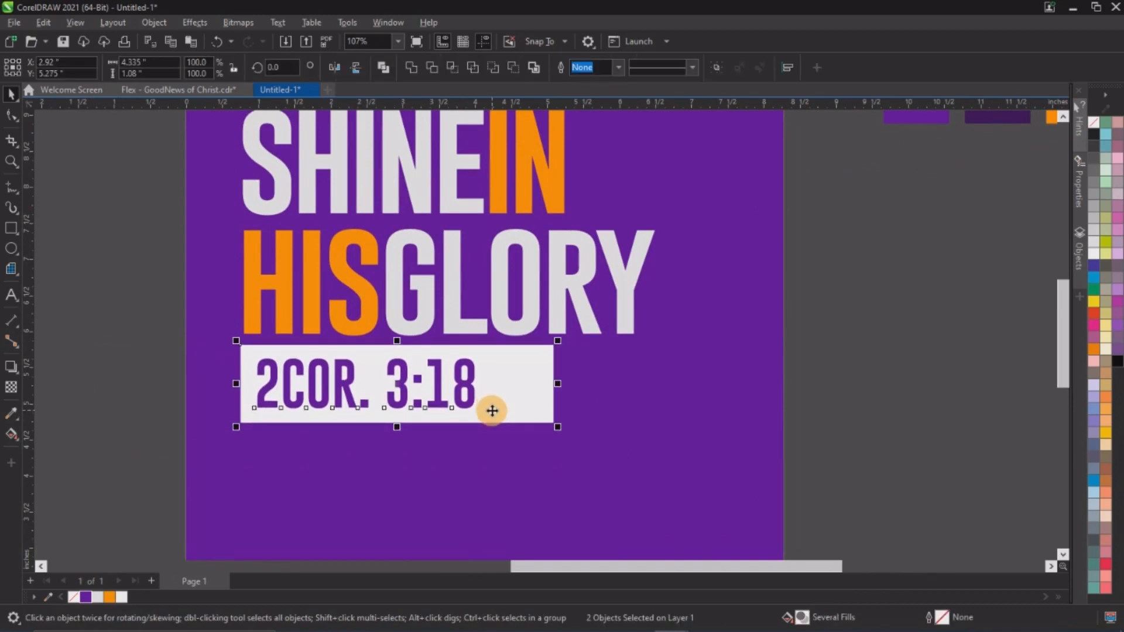
Step: Nudge the HISGLORY line together with the verse bar upward to narrow the gap below SHINEIN
left_click(100, 230)
left_click_drag(112, 205, 766, 487)
key("Up")
key("Up")
key("Up")
key("Up")
key("Up")
key("Up")
key("Up")
key("Up")
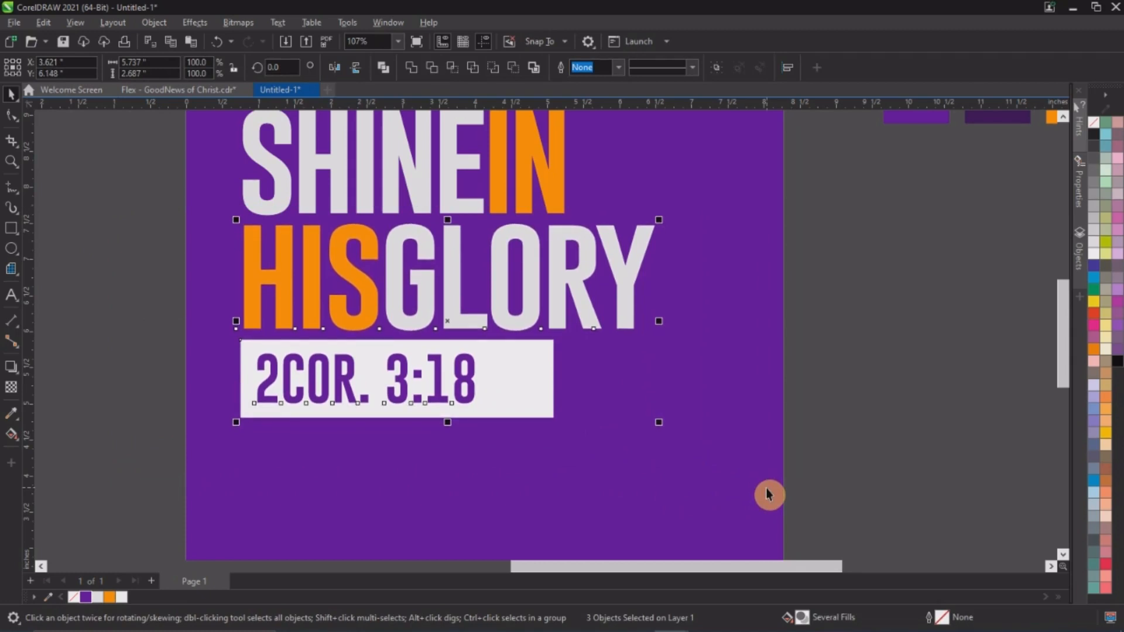
key("Up")
key("Up")
scroll(459, 376, "down", 3)
left_click(408, 245)
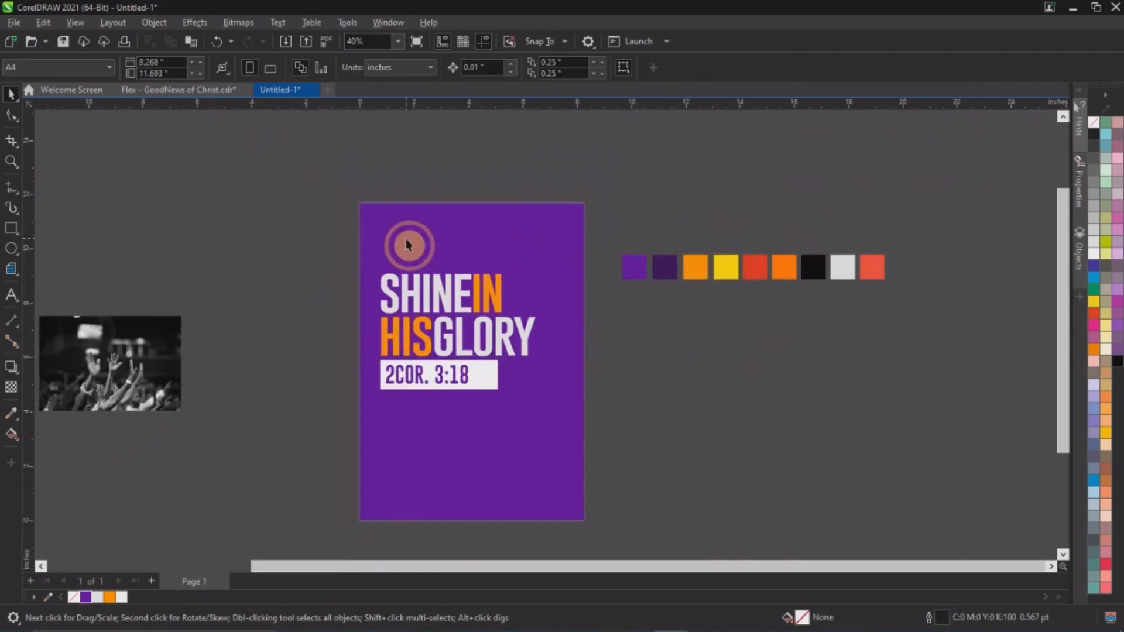
Step: Move the whole title block with the verse bar up the page to a center Y of about 7.35 inches
left_click_drag(281, 228, 597, 404)
scroll(459, 276, "up", 2)
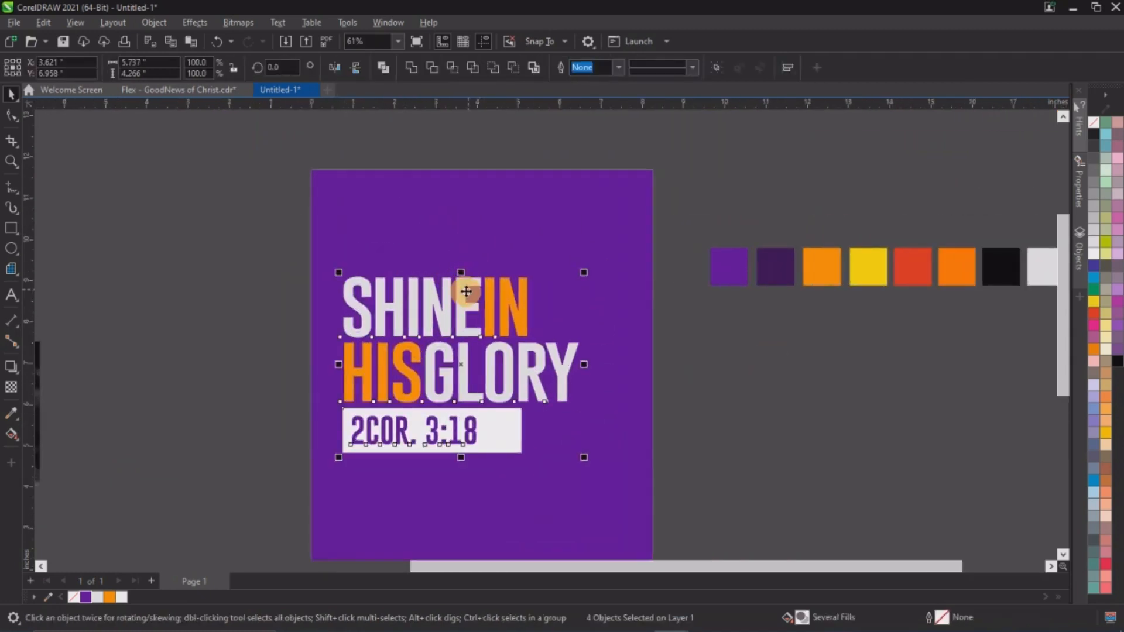
left_click_drag(466, 292, 465, 275)
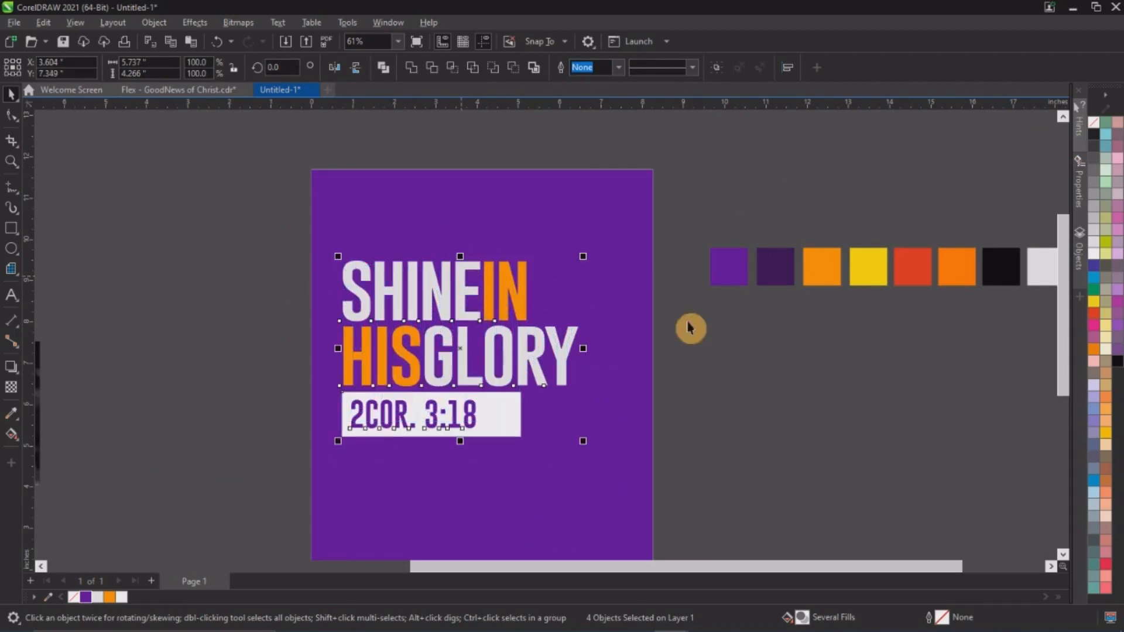
Step: Place a copy of the crowd photo over the upper part of the flyer, enlarged to about 9.86 by 6.57 inches
left_click(689, 328)
scroll(450, 275, "down", 3)
scroll(442, 313, "up", 1)
scroll(441, 325, "down", 2)
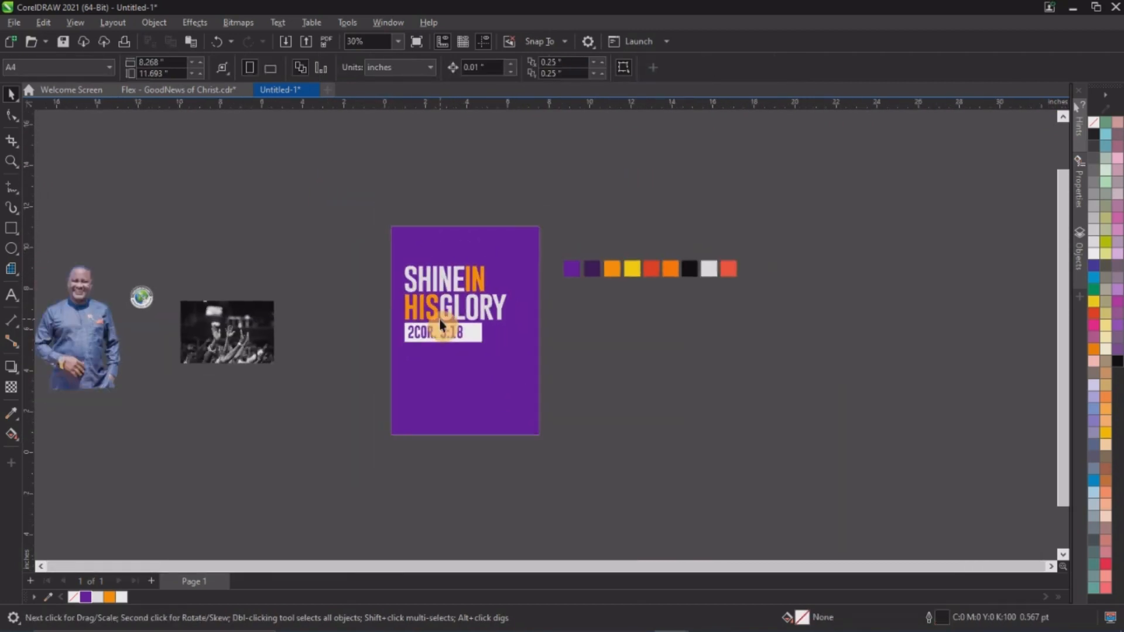
scroll(392, 290, "up", 1)
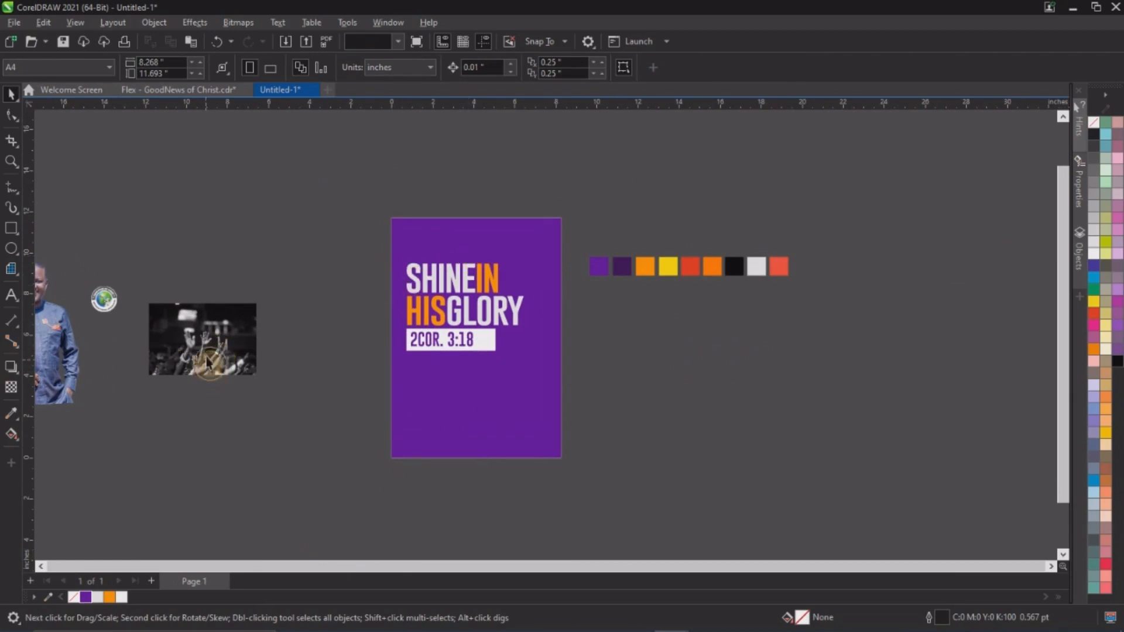
left_click_drag(207, 361, 607, 353)
key("z")
left_click_drag(327, 163, 672, 325)
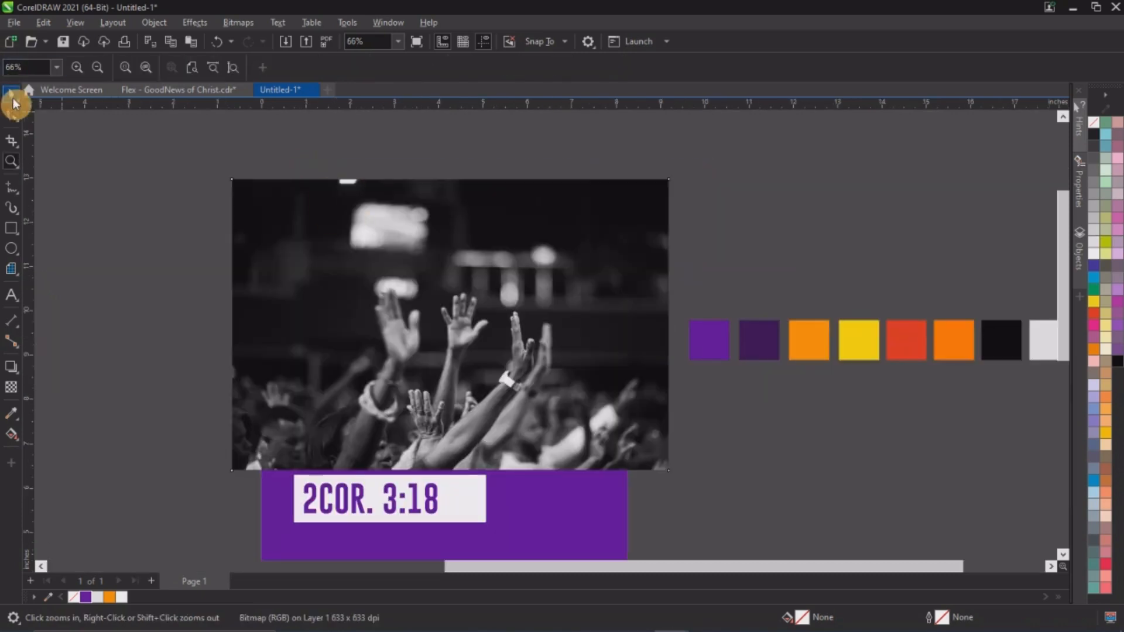
left_click(15, 104)
left_click_drag(557, 258, 553, 253)
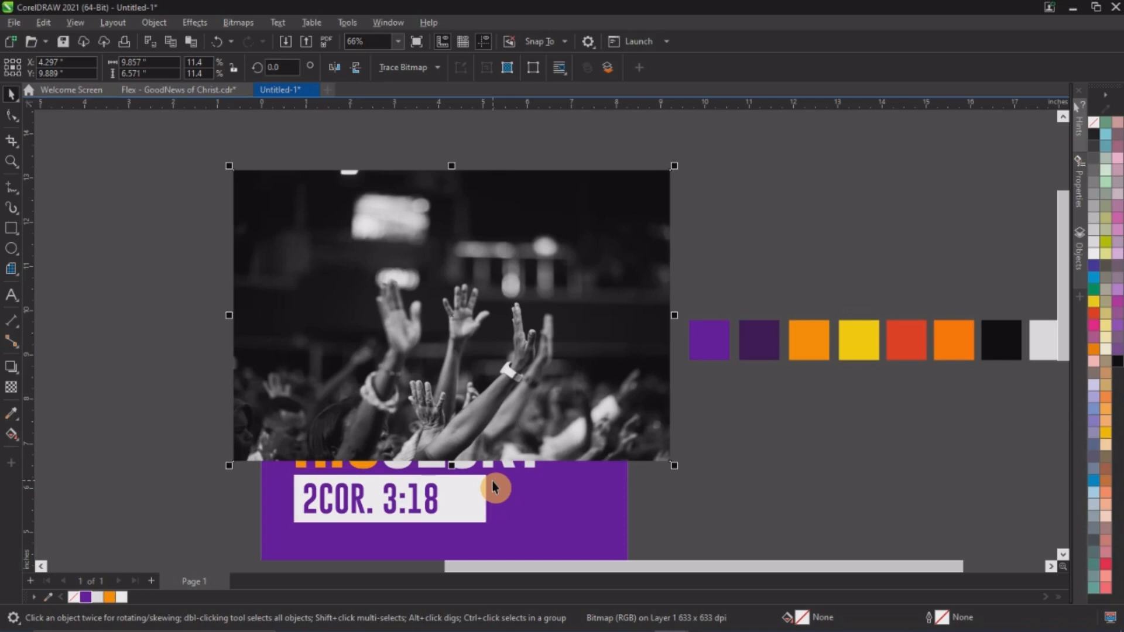
Step: Apply a linear fountain transparency to the crowd photo, fading it downward from its top edge until it vanishes over HISGLORY
left_click(11, 387)
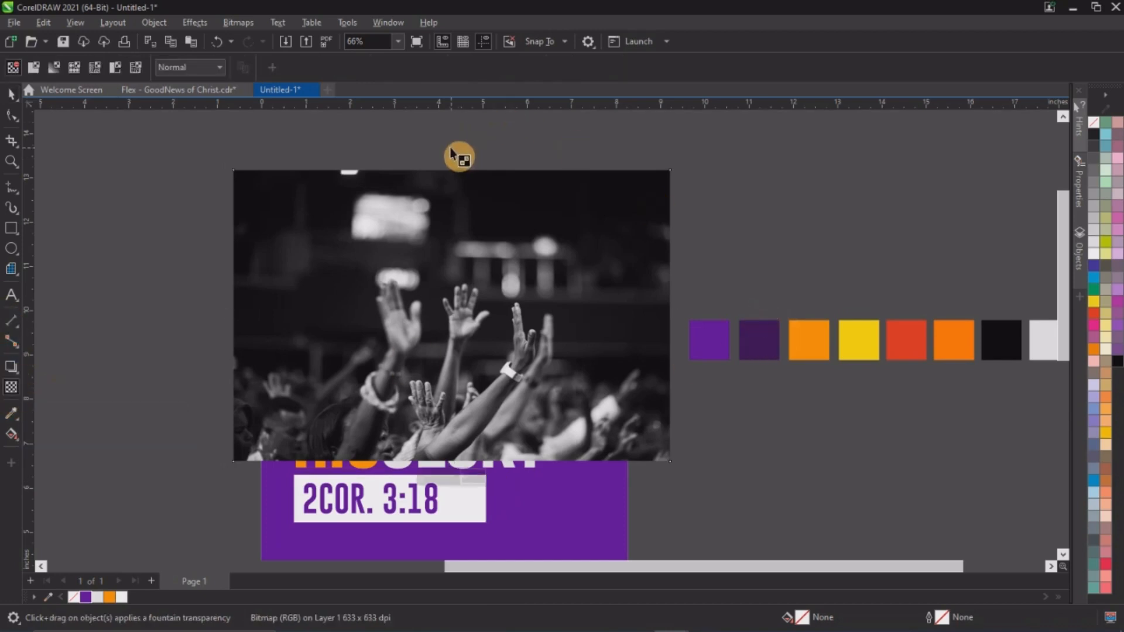
left_click_drag(449, 146, 449, 449)
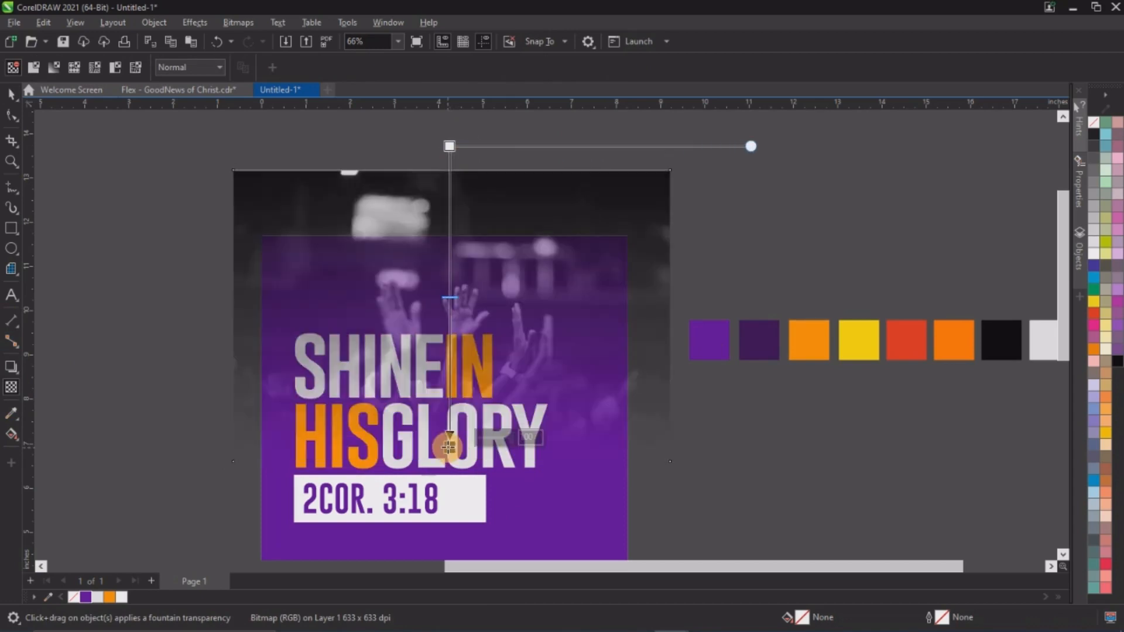
left_click_drag(449, 147, 449, 123)
left_click(11, 94)
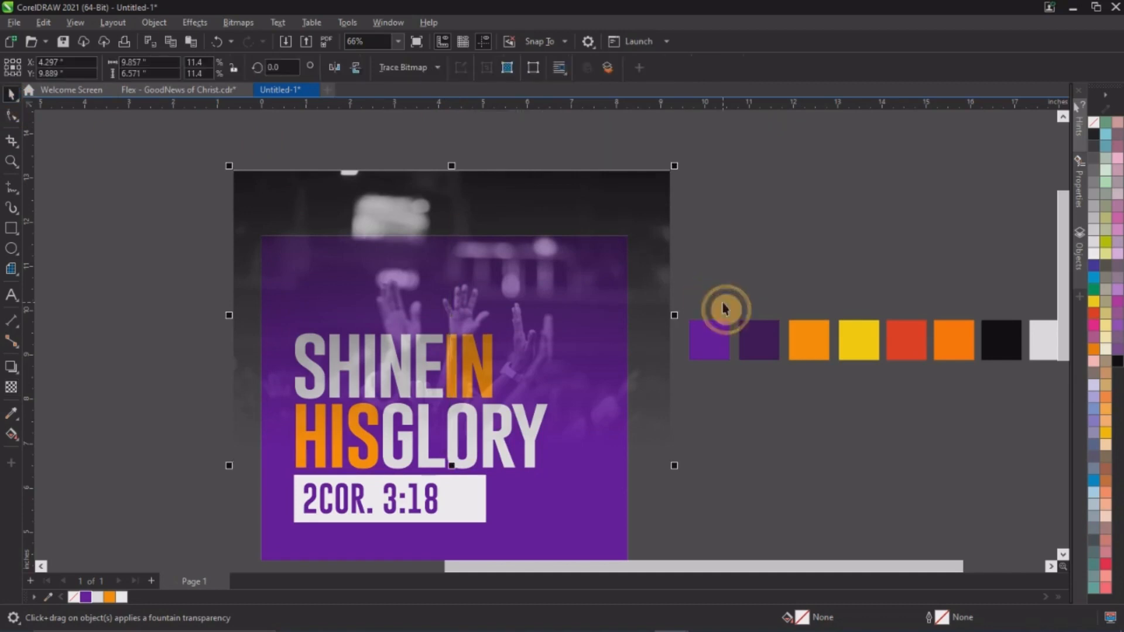
Step: Enlarge the faded crowd photo to about 11.1 by 7.4 inches and center it near X 5.08, Y 10.25 inches
left_click_drag(675, 465, 763, 515)
left_click_drag(663, 244, 674, 221)
left_click_drag(672, 283, 668, 271)
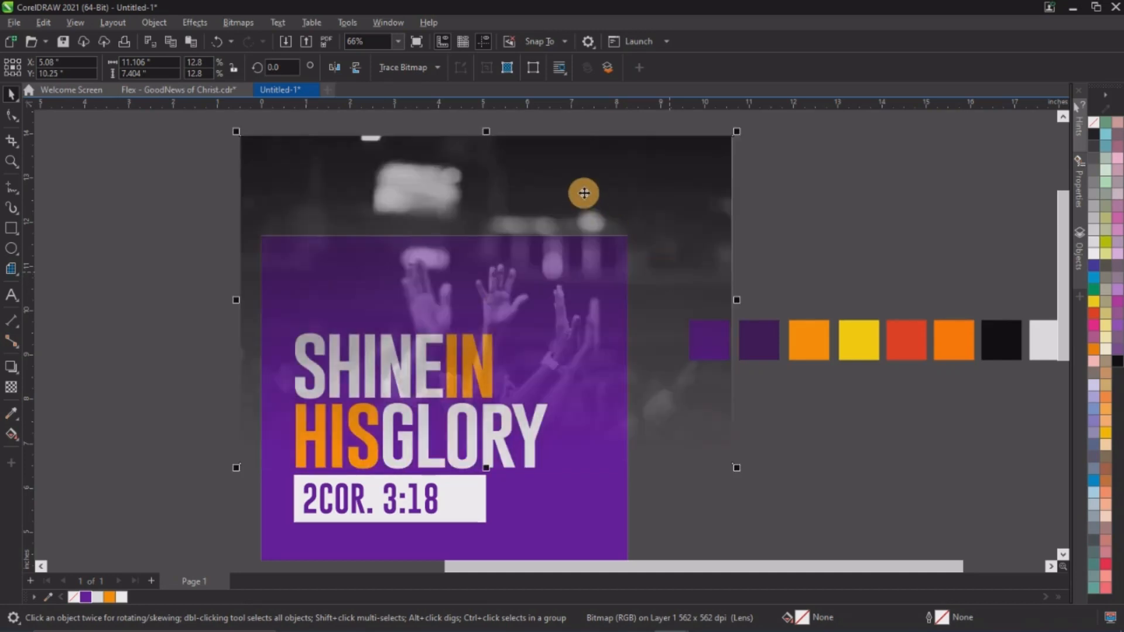
Step: PowerClip the faded crowd photo inside the purple background rectangle
scroll(582, 188, "down", 2)
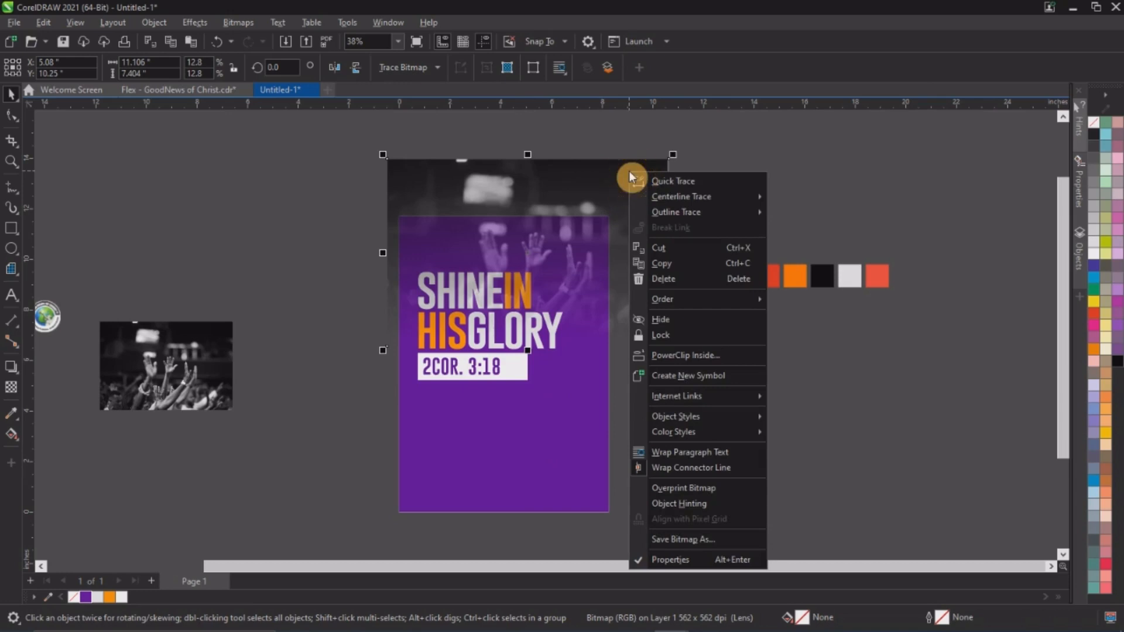
left_click(702, 357)
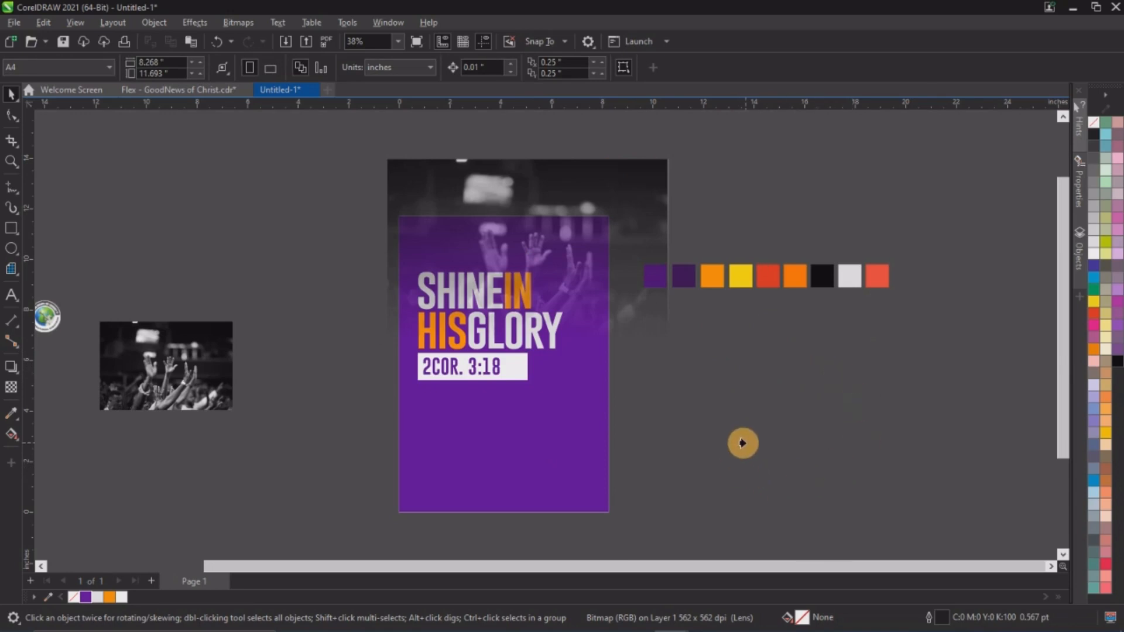
left_click(548, 473)
left_click(673, 381)
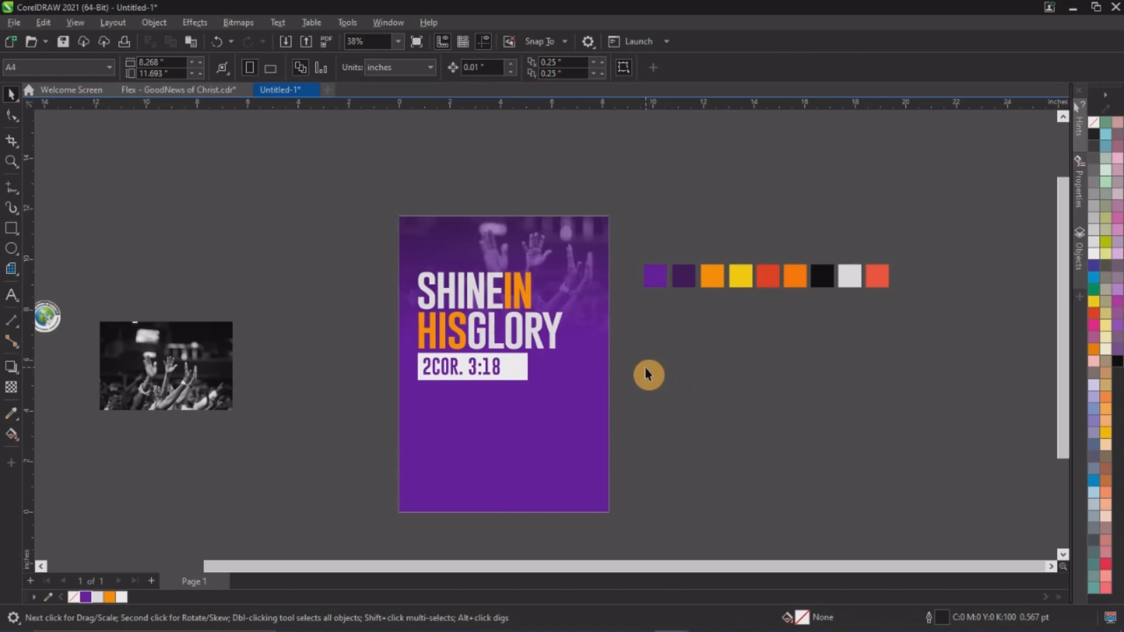
Step: Move the man's portrait onto the lower part of the flyer and bring it in front of the purple background
scroll(647, 374, "down", 1)
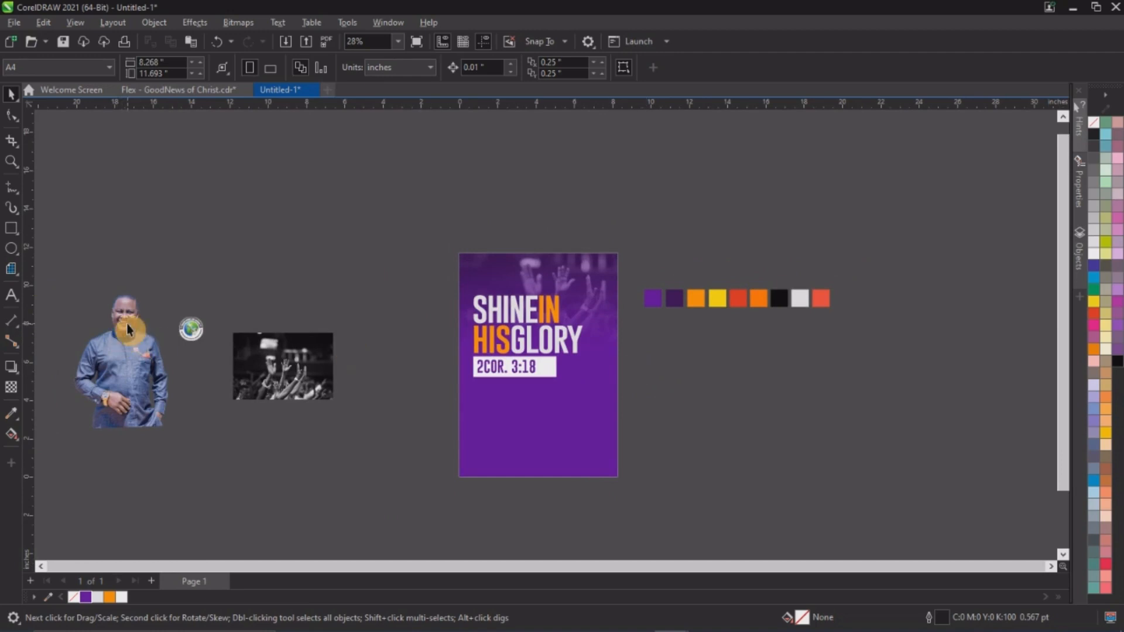
left_click_drag(126, 325, 583, 414)
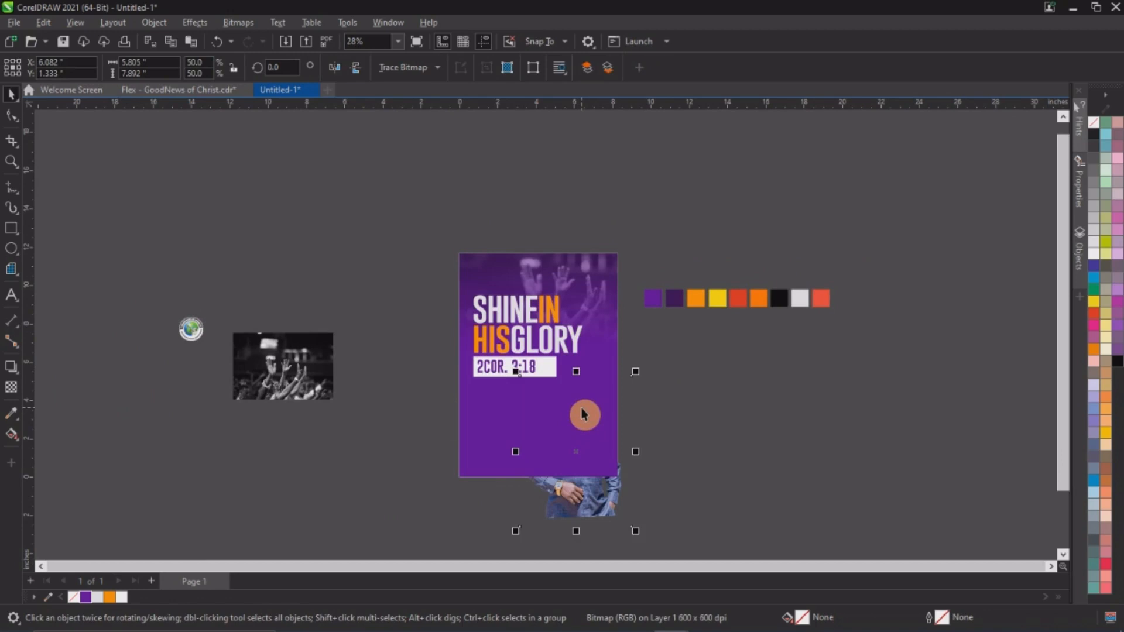
key("ctrl+Home")
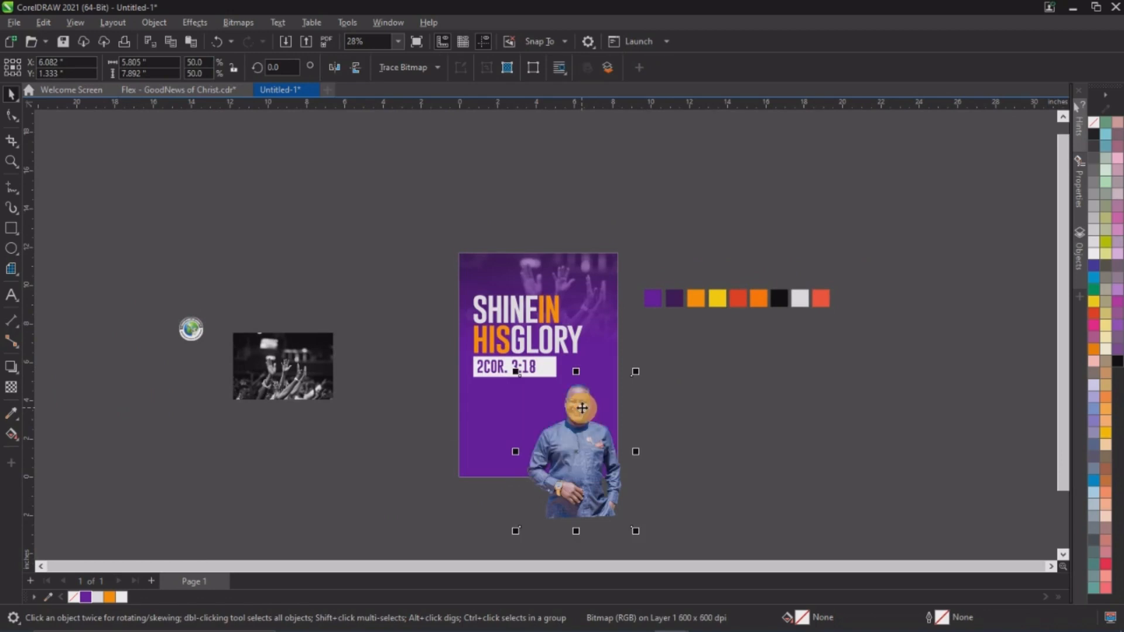
Step: Enlarge the portrait to about 10.3 by 14 inches and center it near X 5.53, Y 1.0 inches
left_click_drag(636, 372, 686, 306)
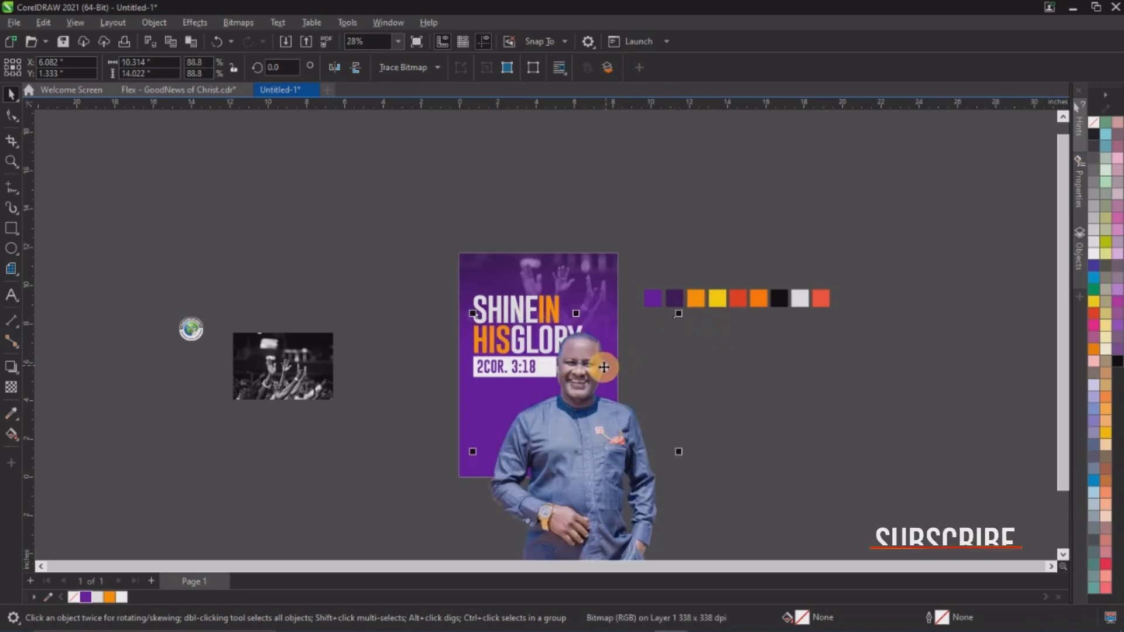
left_click_drag(602, 366, 603, 465)
left_click(736, 429)
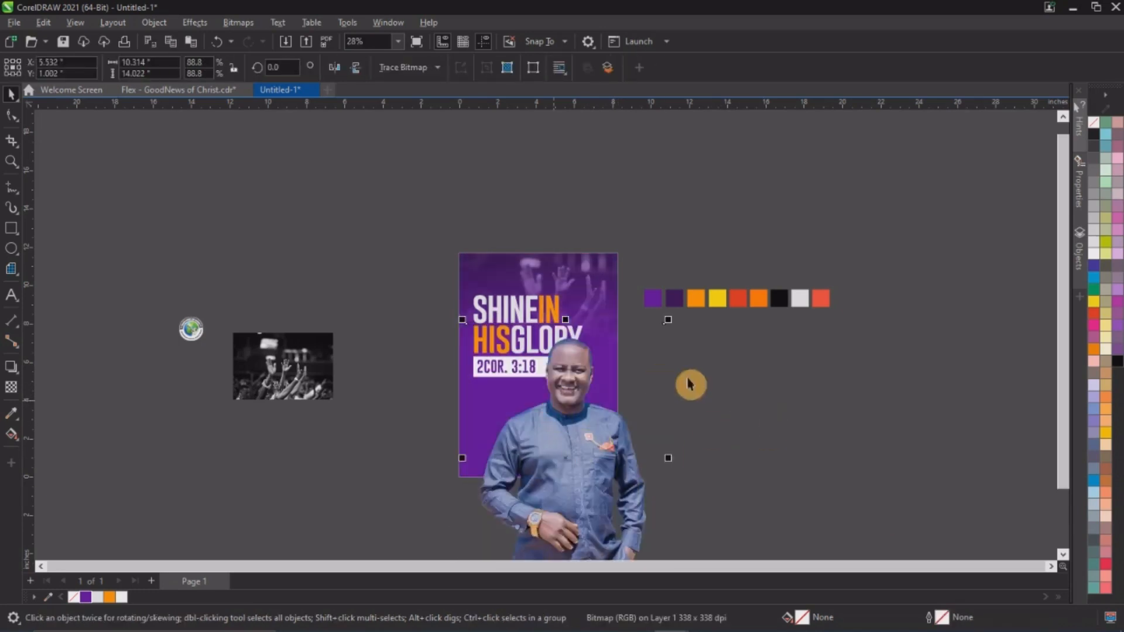
left_click(690, 384)
Step: Skew the two title lines and verse bar together vertically so they slant upward to the right by about 8.5 degrees
key("F2")
left_click_drag(443, 257, 697, 476)
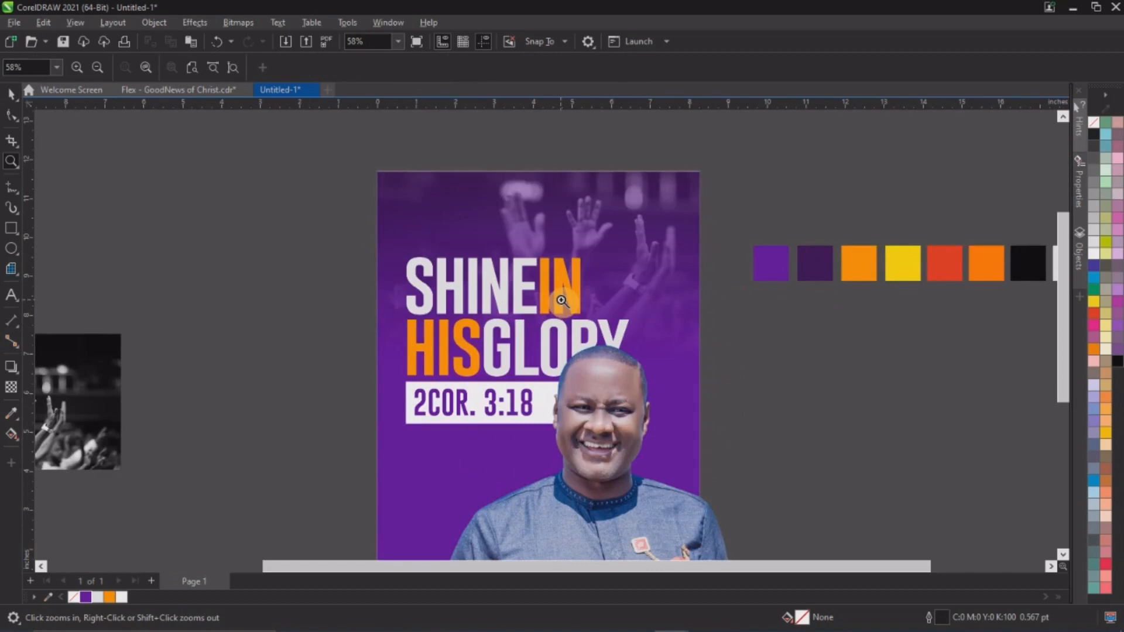
left_click(12, 94)
left_click_drag(209, 211, 659, 436)
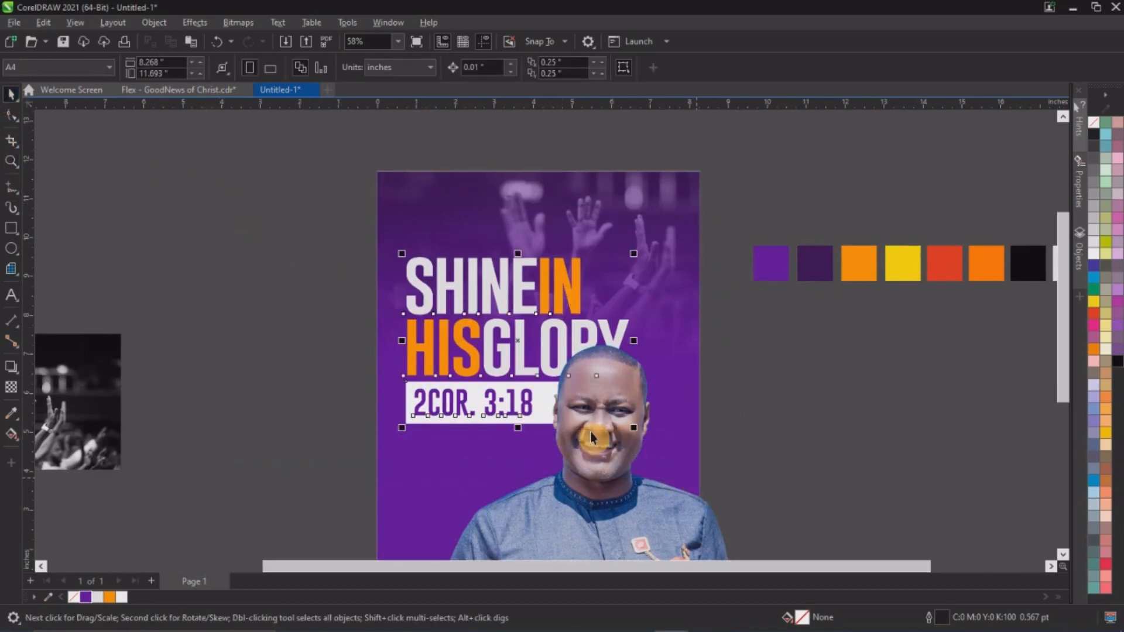
left_click(491, 271)
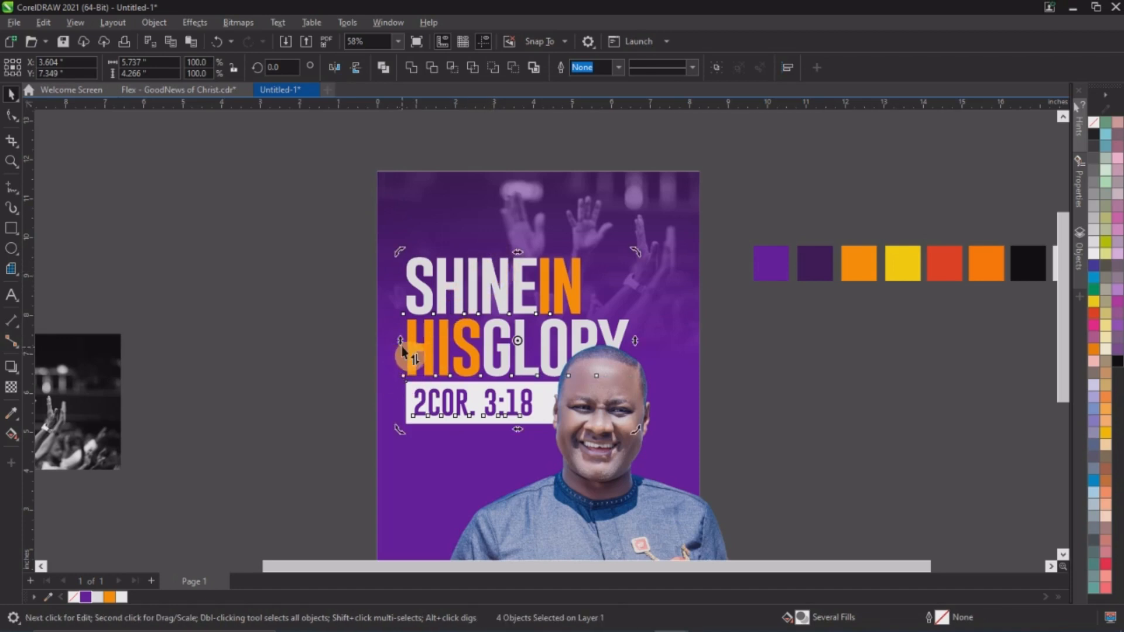
left_click_drag(402, 346, 404, 371)
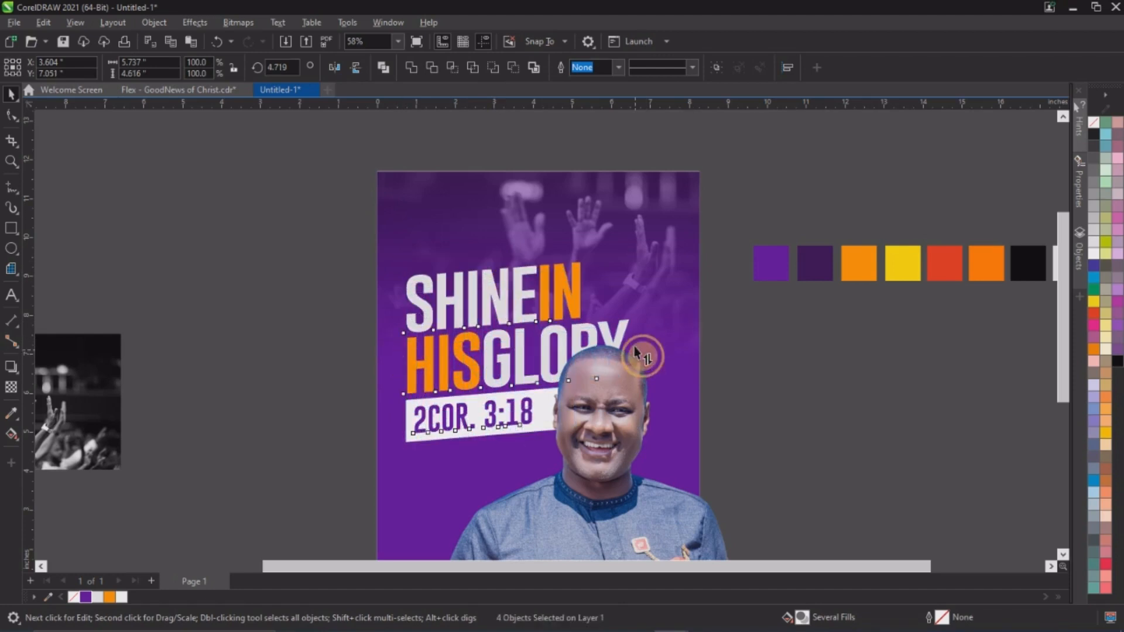
left_click_drag(636, 351, 635, 332)
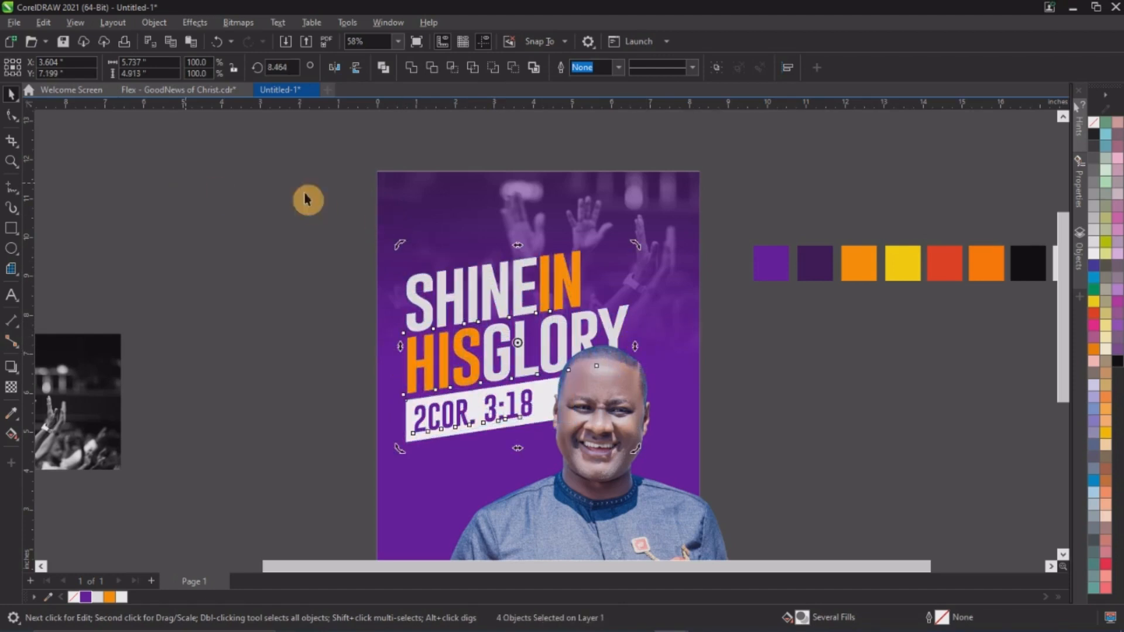
Step: Enlarge the slanted title block to about 6.6 by 5.65 inches and position it near X 4.04, Y 7.44 inches
left_click(413, 282)
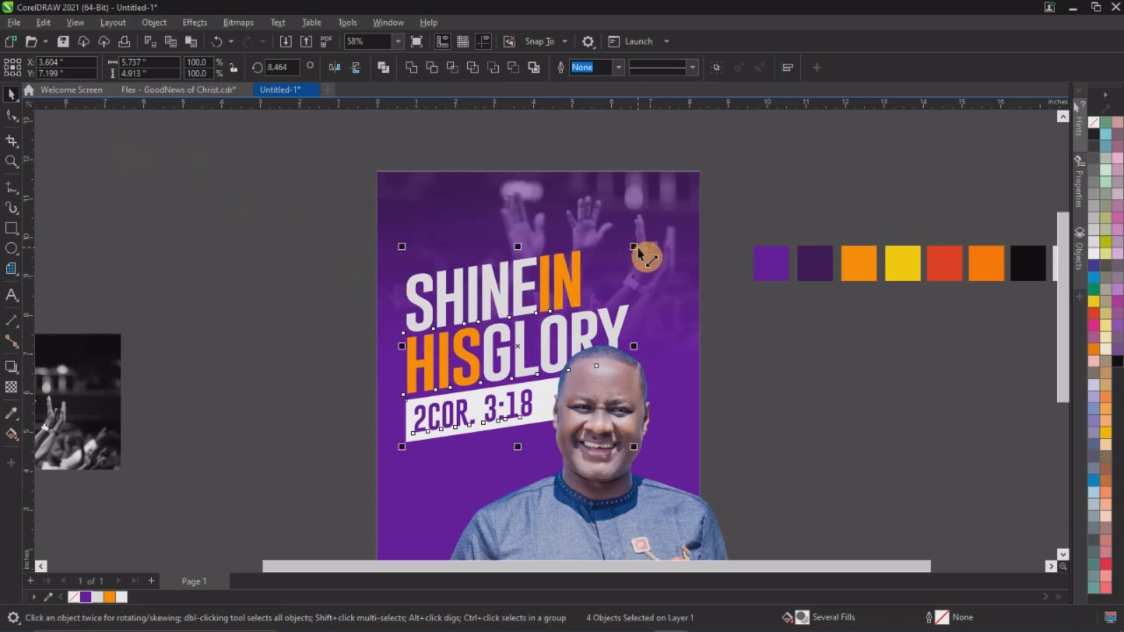
left_click_drag(637, 251, 673, 209)
left_click_drag(652, 302, 651, 307)
Step: Reduce the upward slant of the title block slightly, to an angle of about 7.5 degrees
scroll(639, 304, "down", 3)
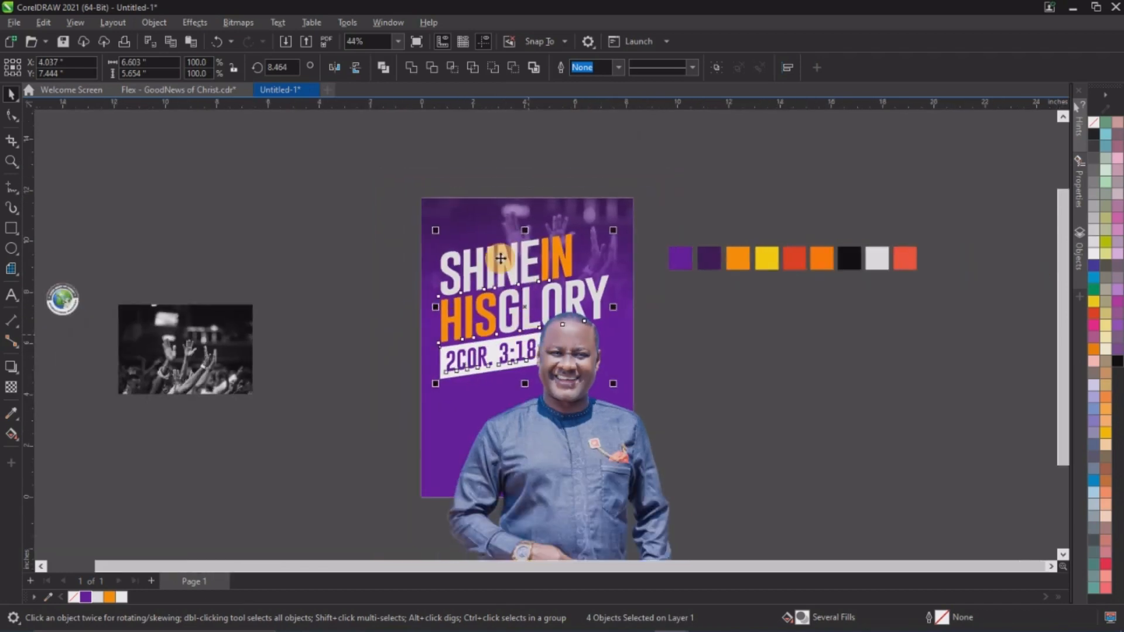
scroll(607, 423, "up", 2)
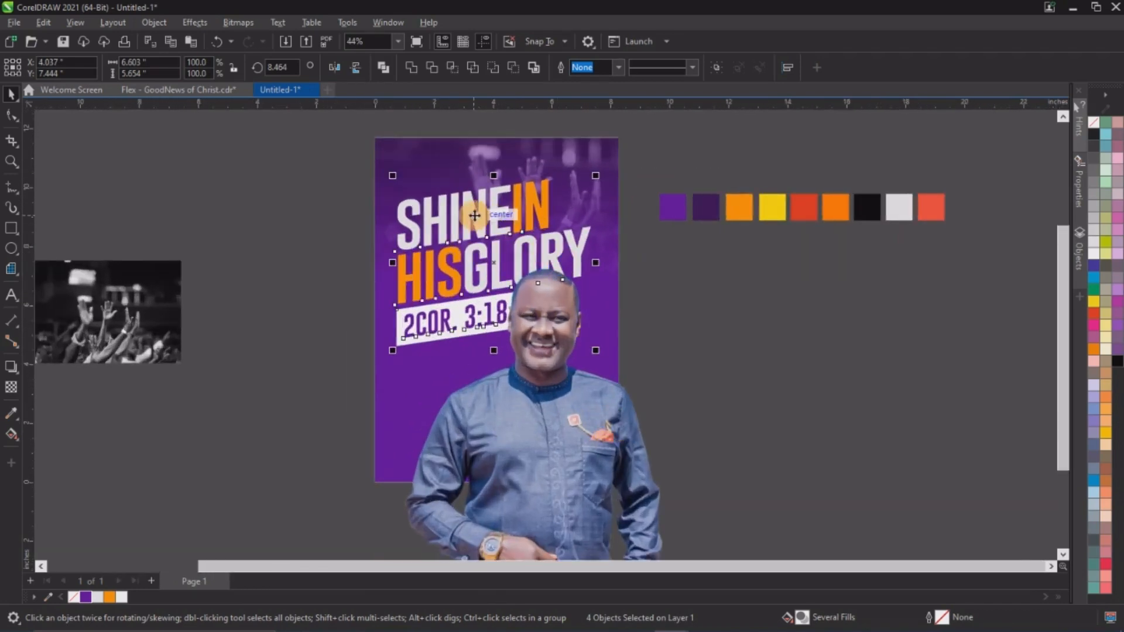
left_click(617, 270)
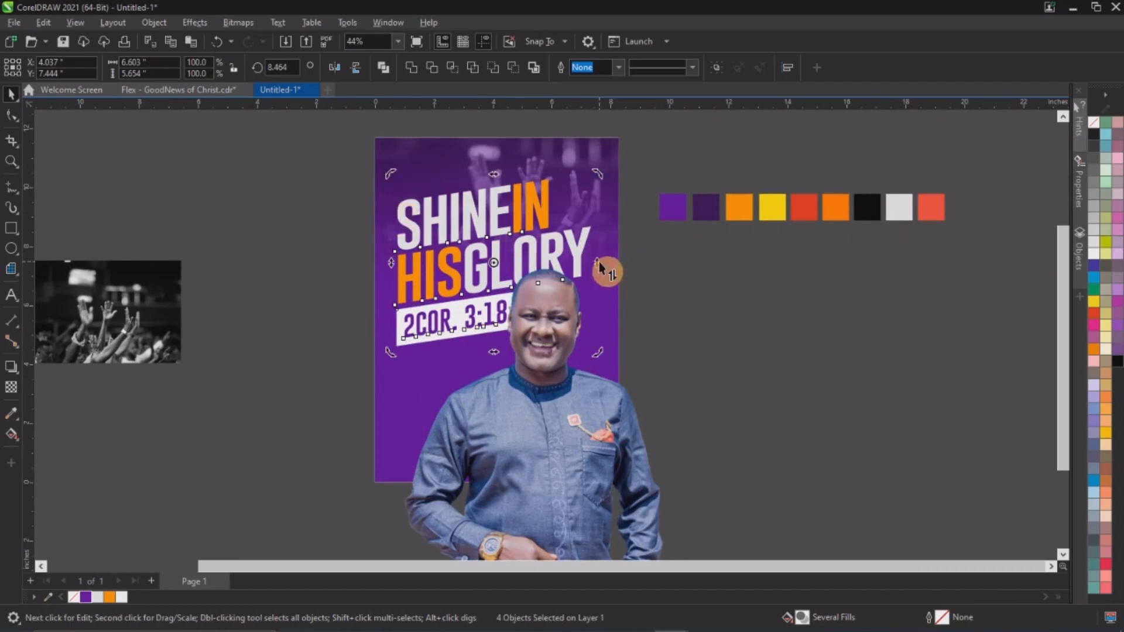
left_click_drag(600, 264, 600, 271)
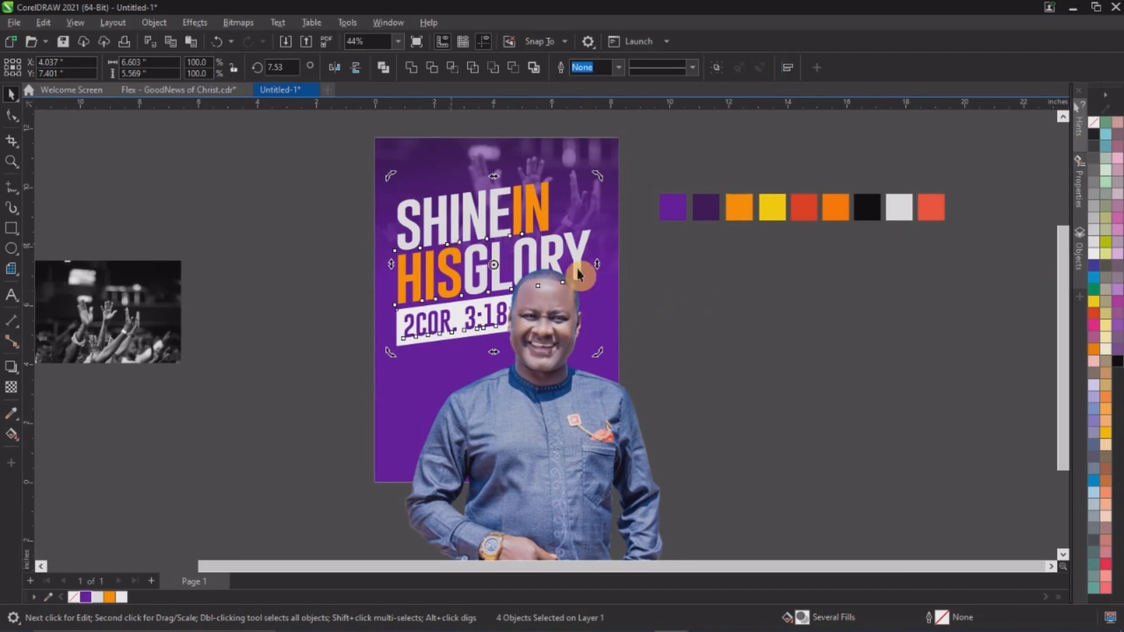
left_click(664, 334)
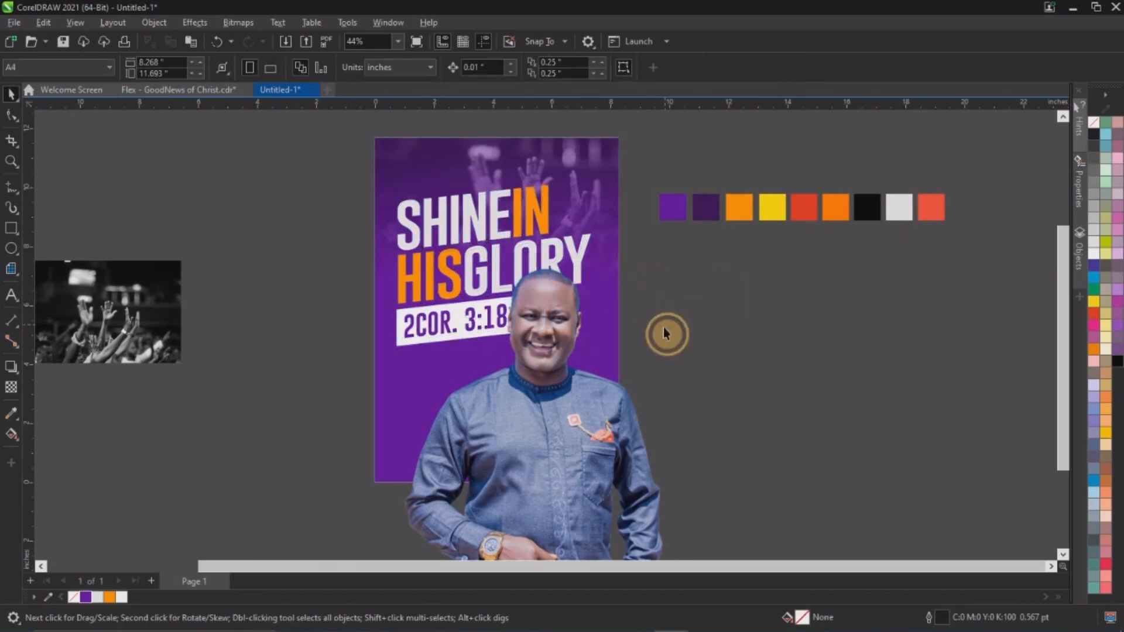
Step: Scale the portrait down to about 9.84 by 13.37 inches and shift it to a center near X 5.63, Y 0.79 inches
left_click_drag(559, 331, 566, 336)
left_click_drag(697, 247, 700, 261)
left_click_drag(597, 329, 583, 345)
scroll(583, 345, "down", 2)
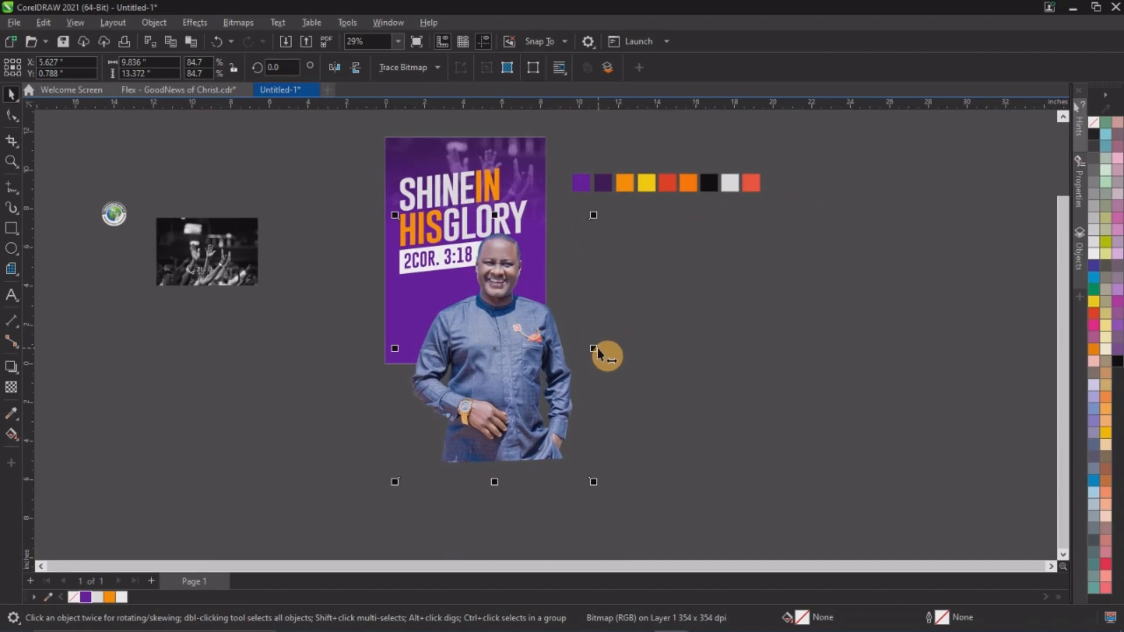
scroll(597, 352, "up", 1)
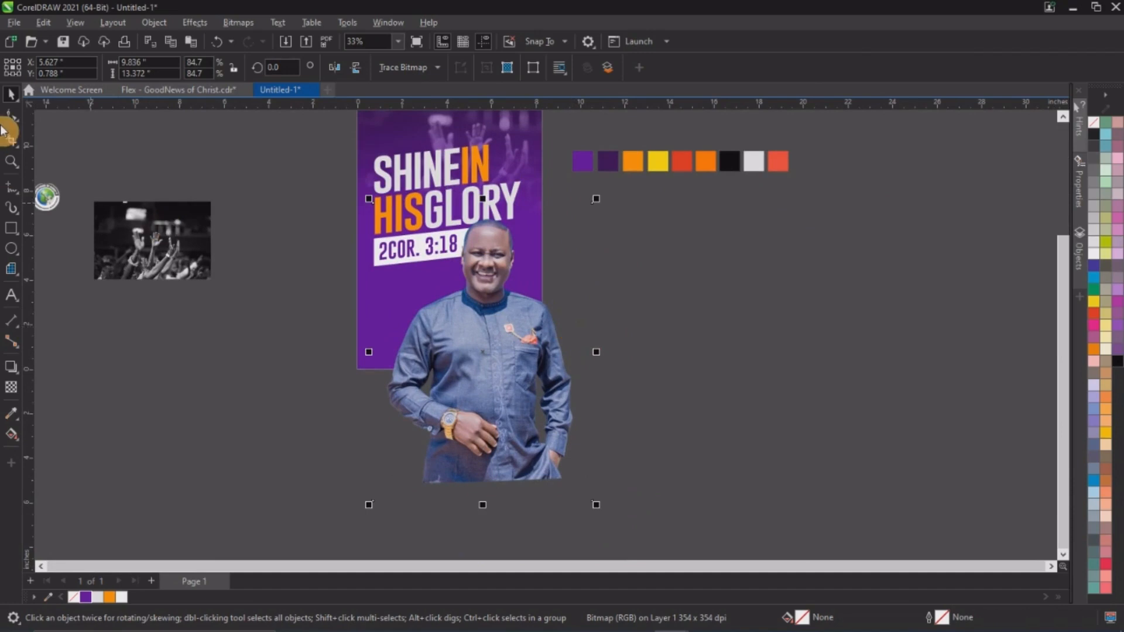
Step: Crop the portrait by reshaping its boundary nodes so its bottom and right sides align with the page edges
left_click_drag(466, 490, 639, 521)
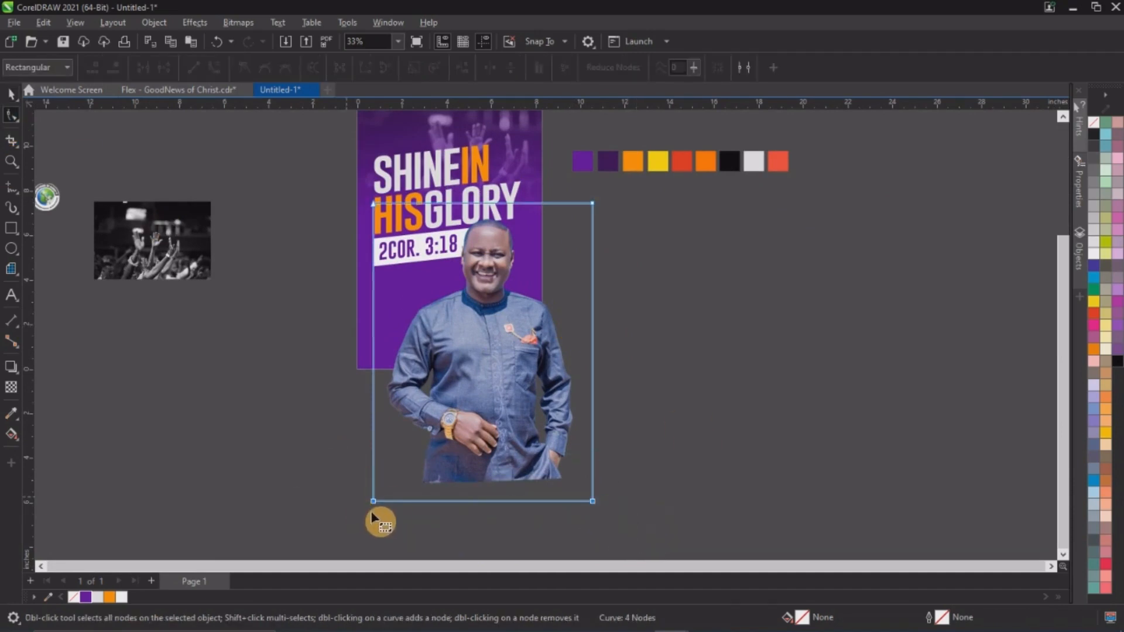
left_click_drag(374, 502, 373, 369)
left_click_drag(566, 170, 637, 445)
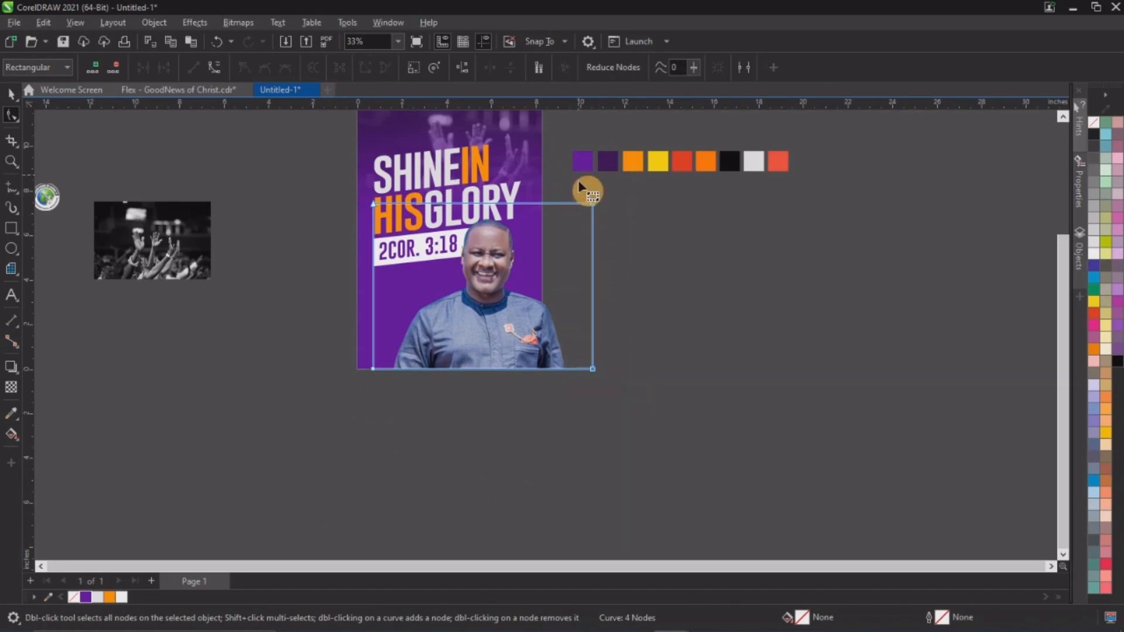
left_click_drag(585, 206, 543, 206)
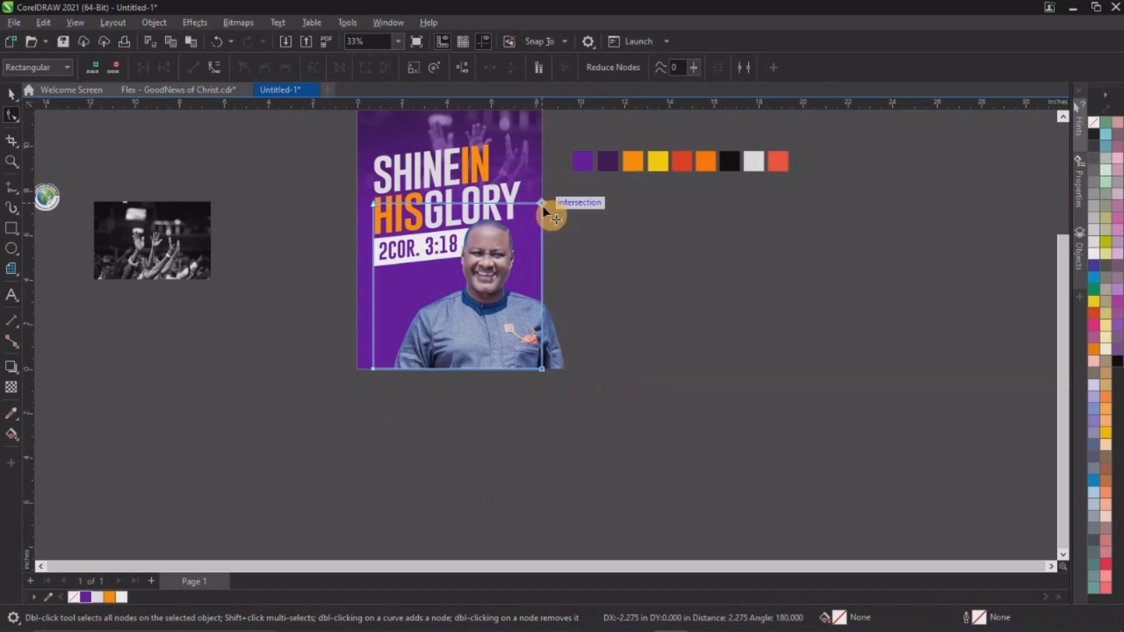
scroll(659, 392, "down", 1)
key("space")
Step: Add a two-line text reading nov 29 and dec 30 on the empty area beside the flyer, below the crowd photo
key("F2")
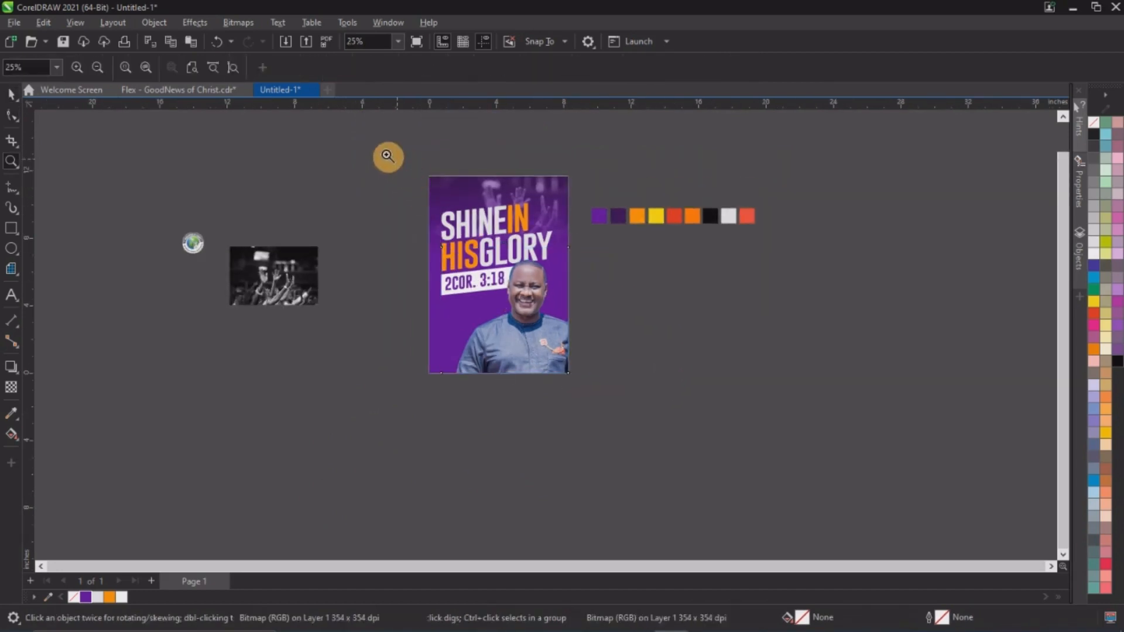
left_click_drag(391, 149, 619, 402)
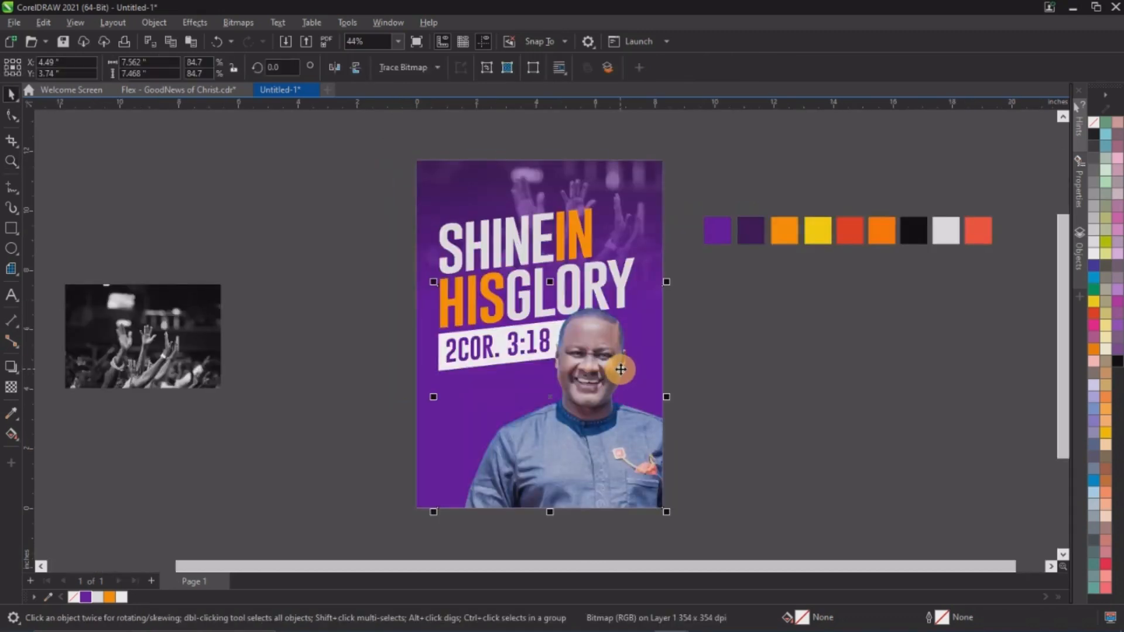
left_click(11, 294)
left_click(219, 462)
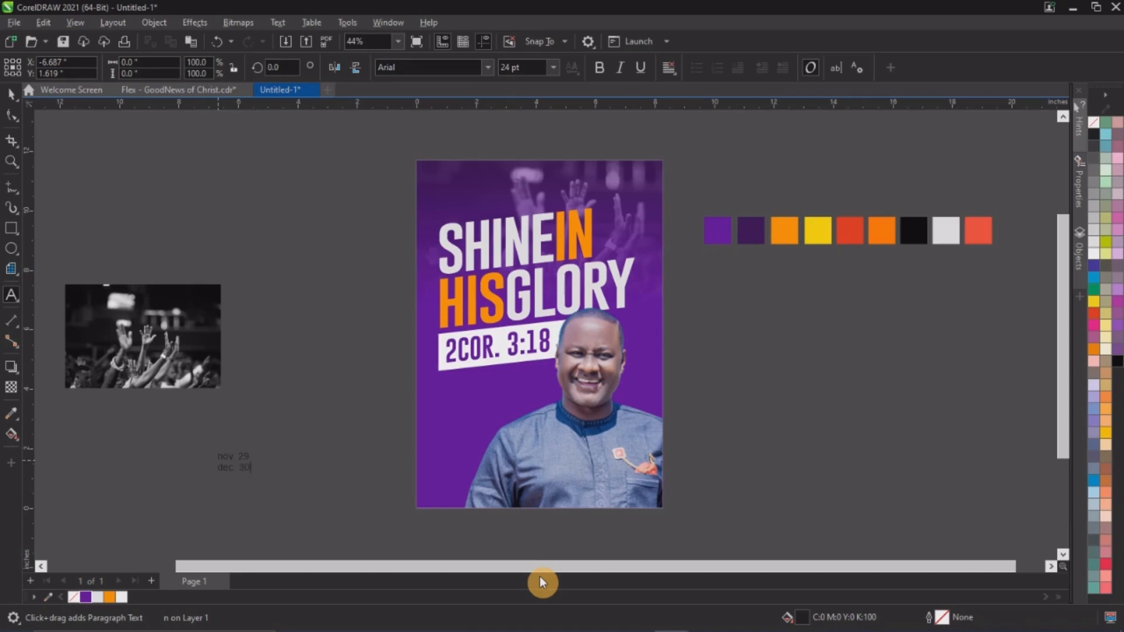
Step: Enlarge the date text to about 60.85 pt and place it on the flyer directly below the verse bar
key("ctrl+space")
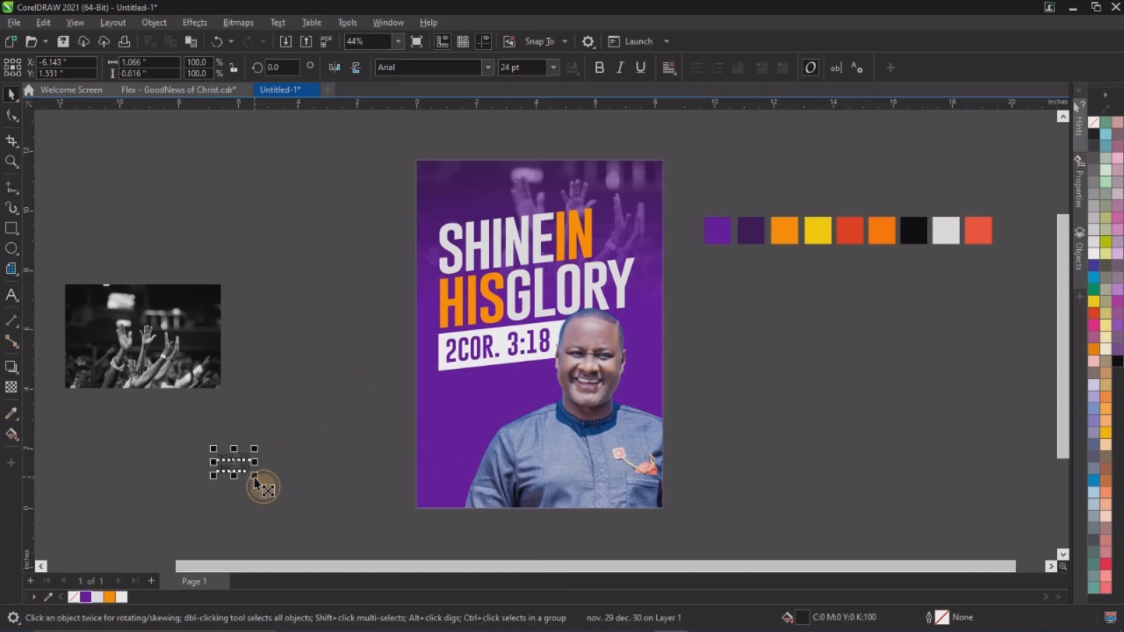
left_click_drag(254, 479, 316, 509)
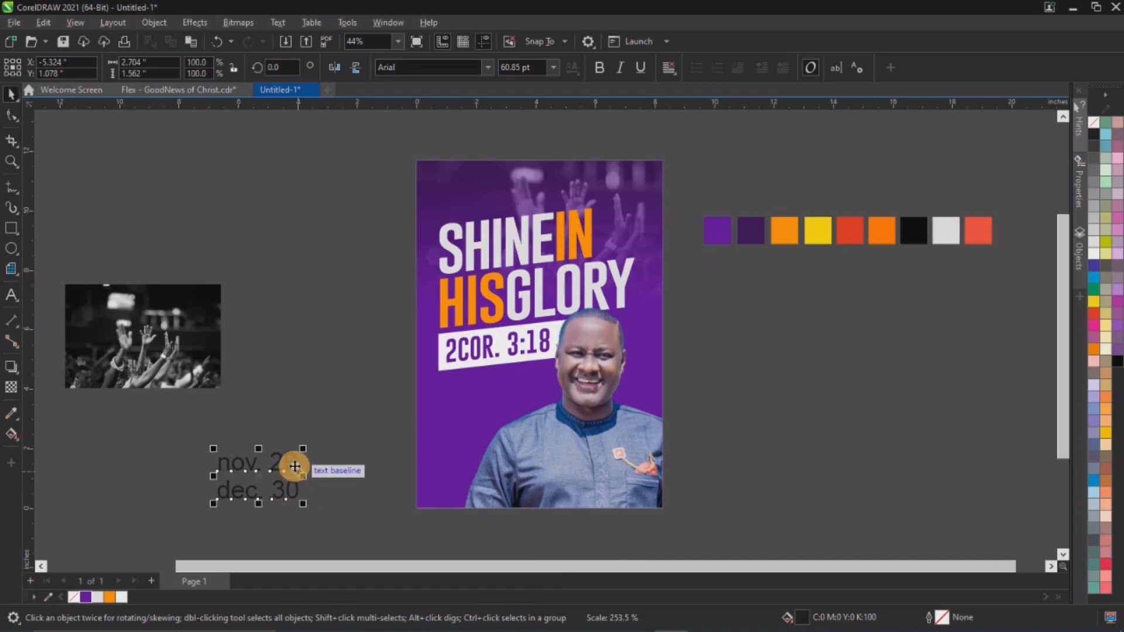
left_click_drag(294, 467, 520, 393)
Step: Add a third line reading 2022 to the date text and set its font to Agrandir Grand Heavy
left_click(519, 411)
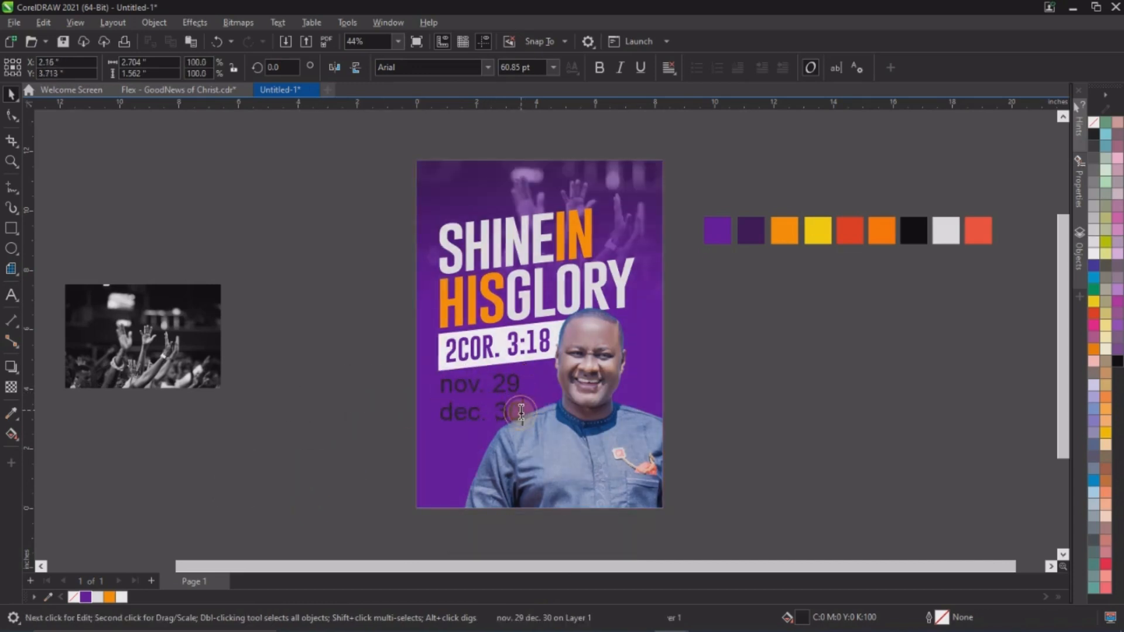
key("F8")
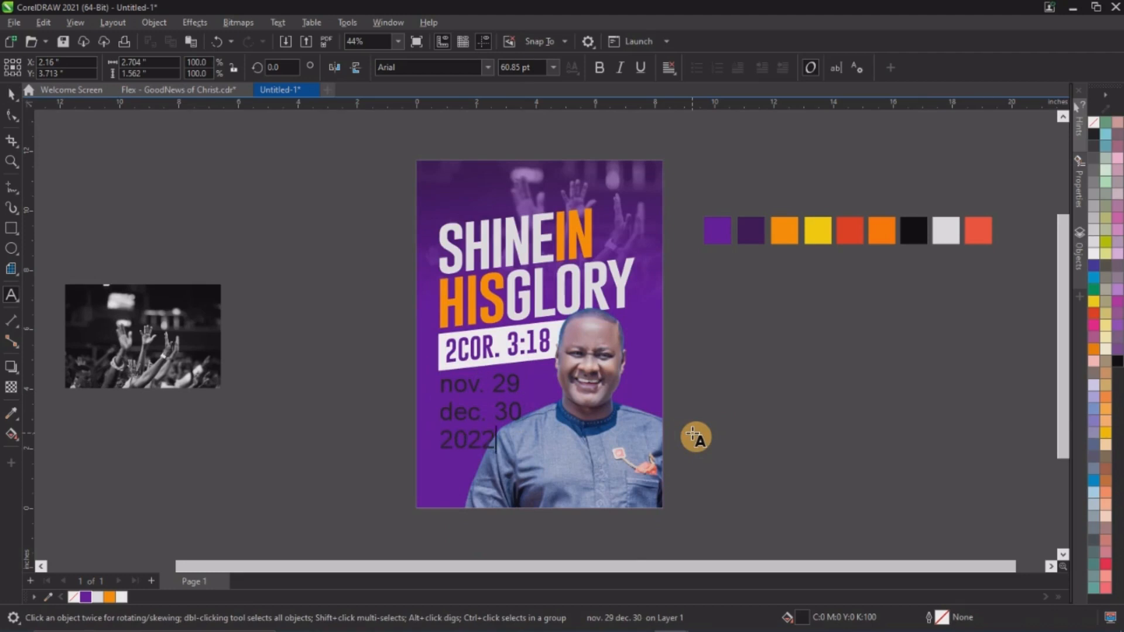
left_click(433, 66)
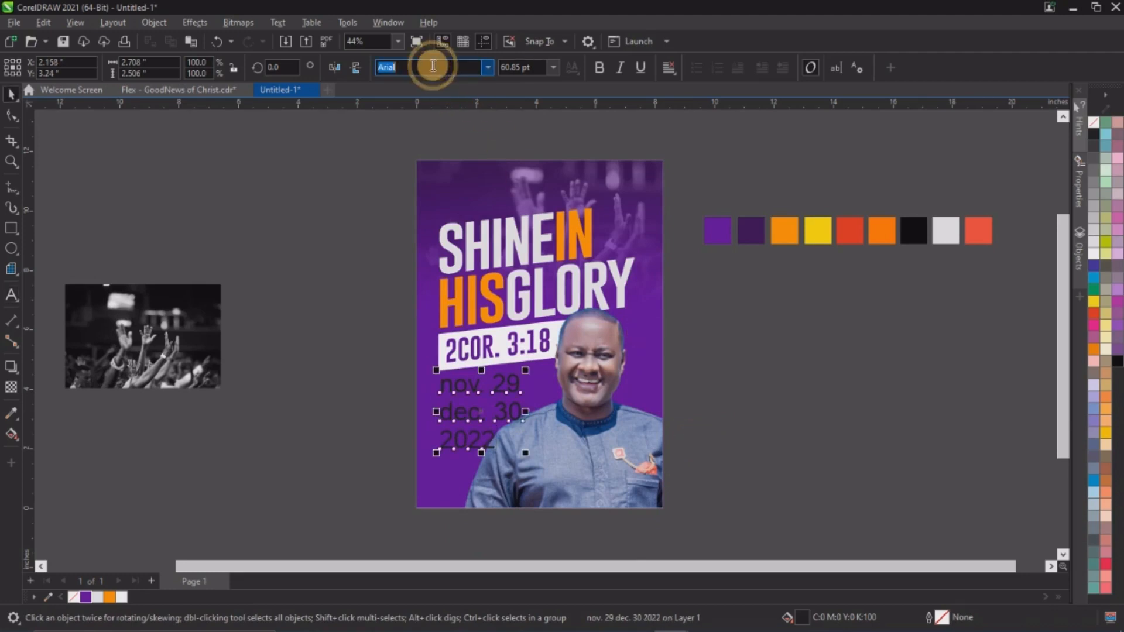
type("andir")
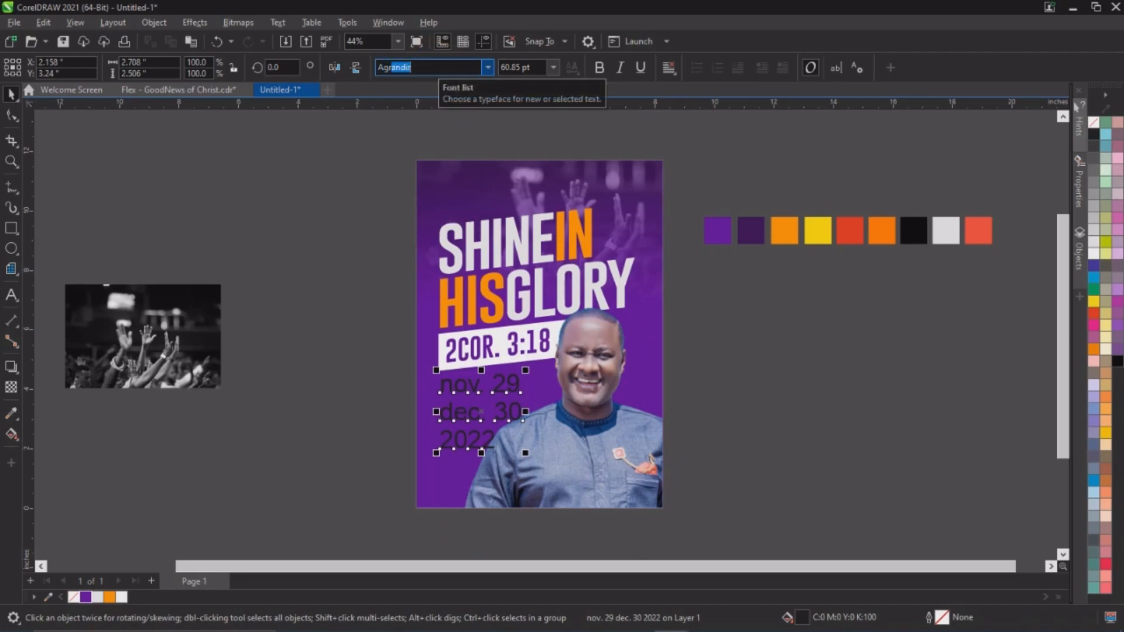
key("Return")
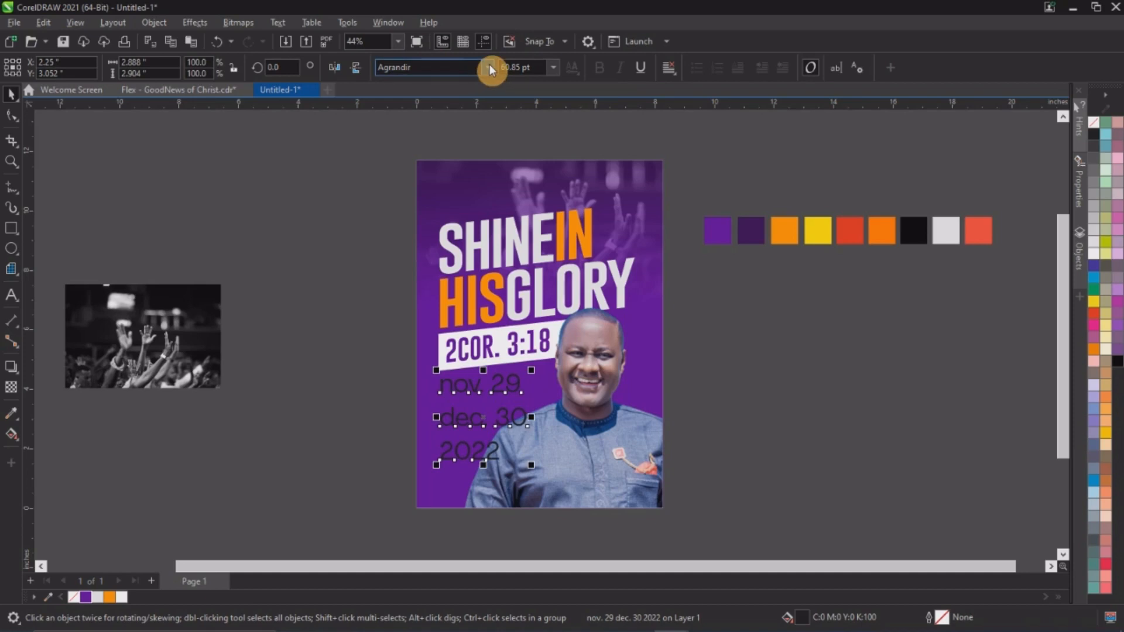
left_click(489, 66)
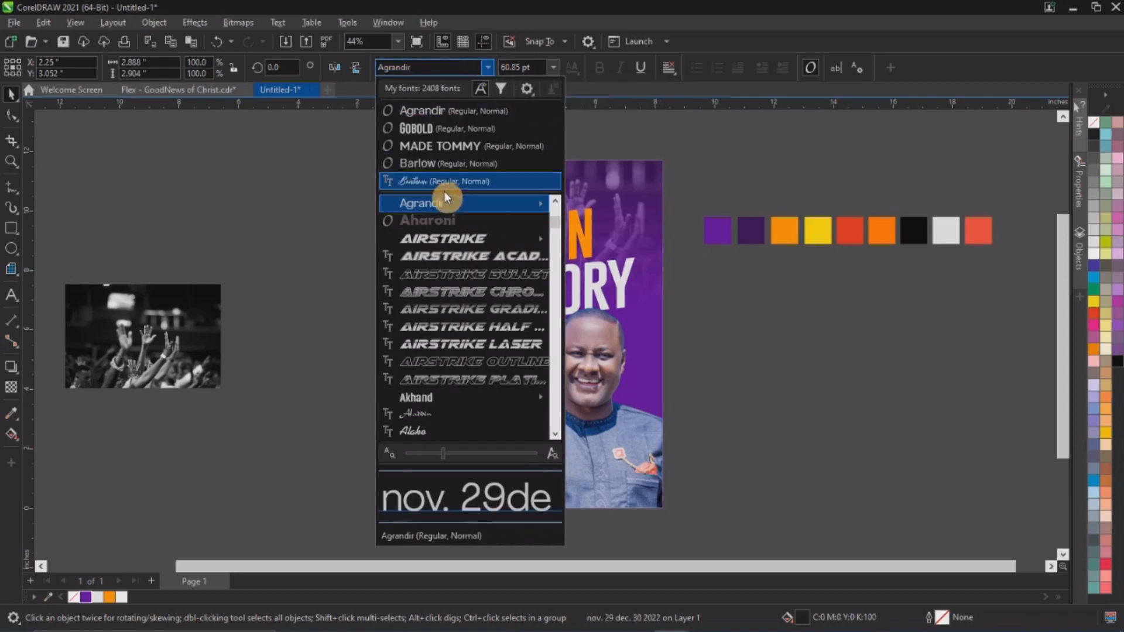
mouse_move(436, 200)
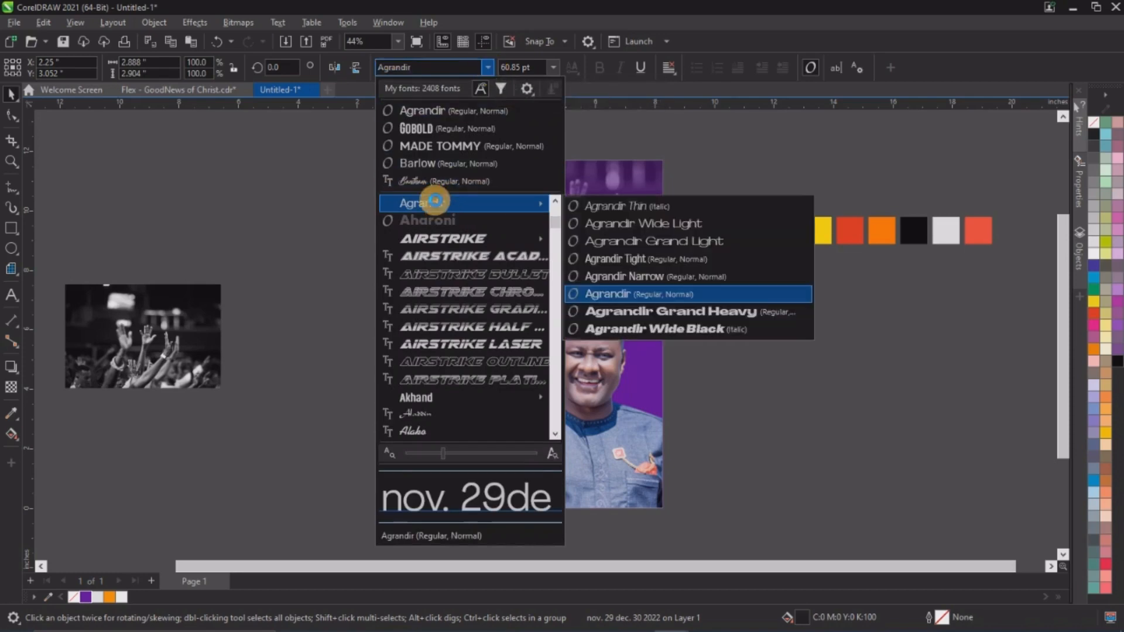
left_click(739, 316)
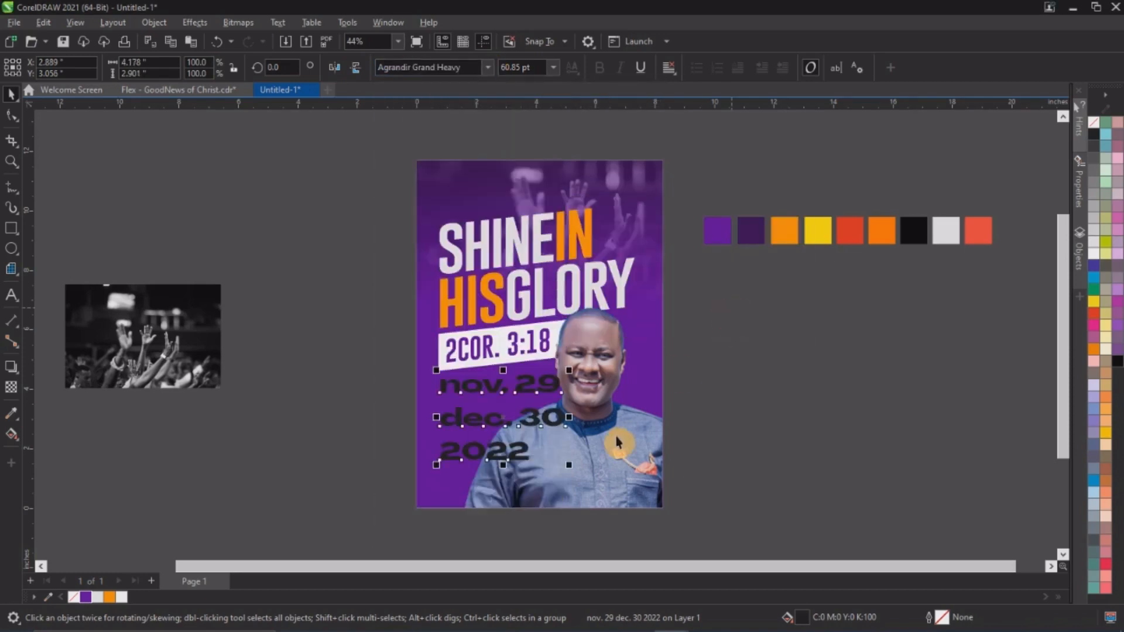
Step: Change the case of the date text to UPPERCASE
scroll(556, 449, "up", 2)
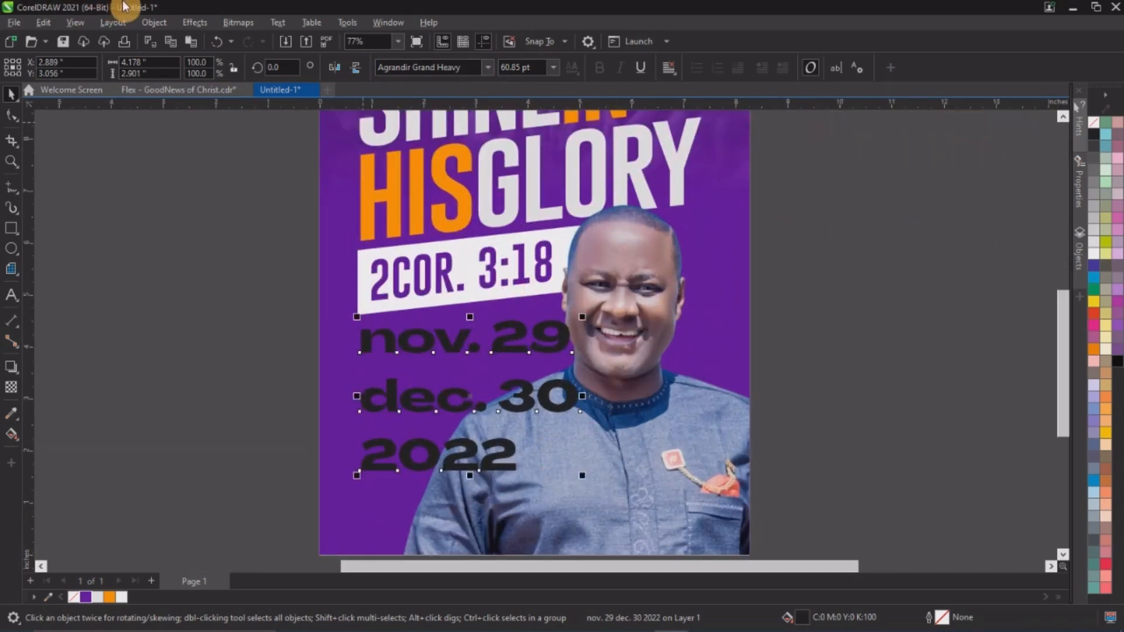
left_click(284, 26)
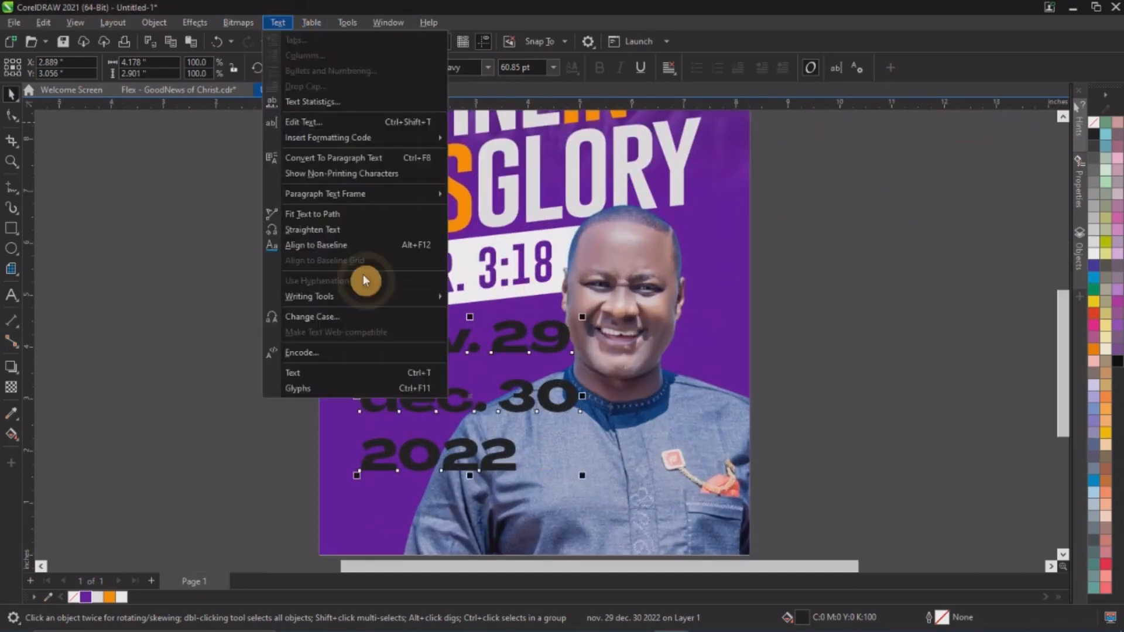
left_click(309, 318)
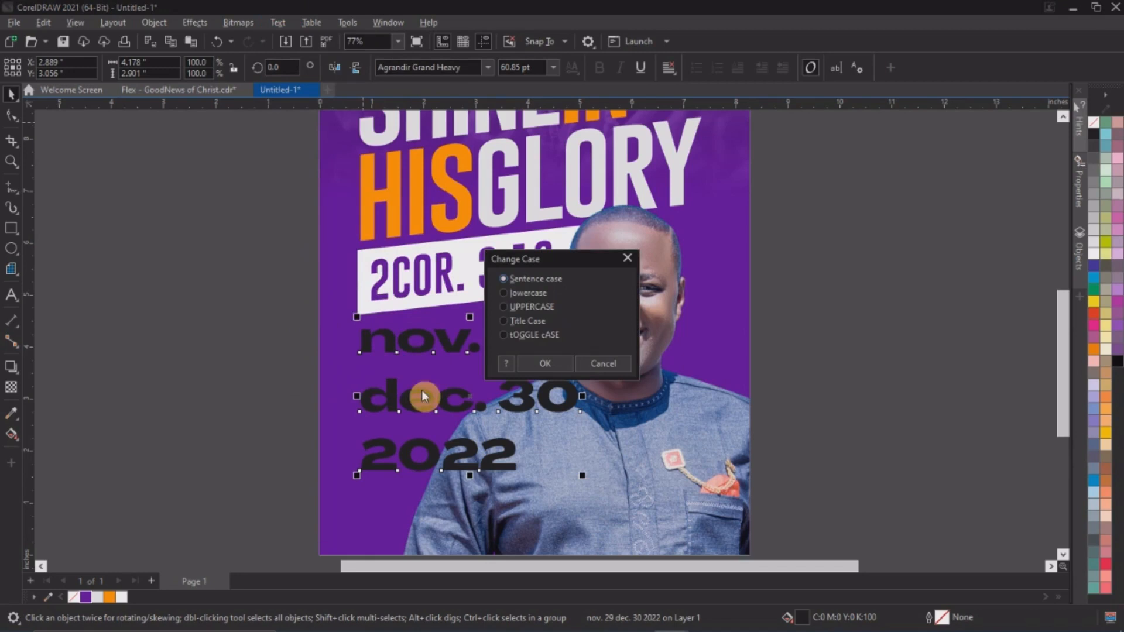
left_click(515, 308)
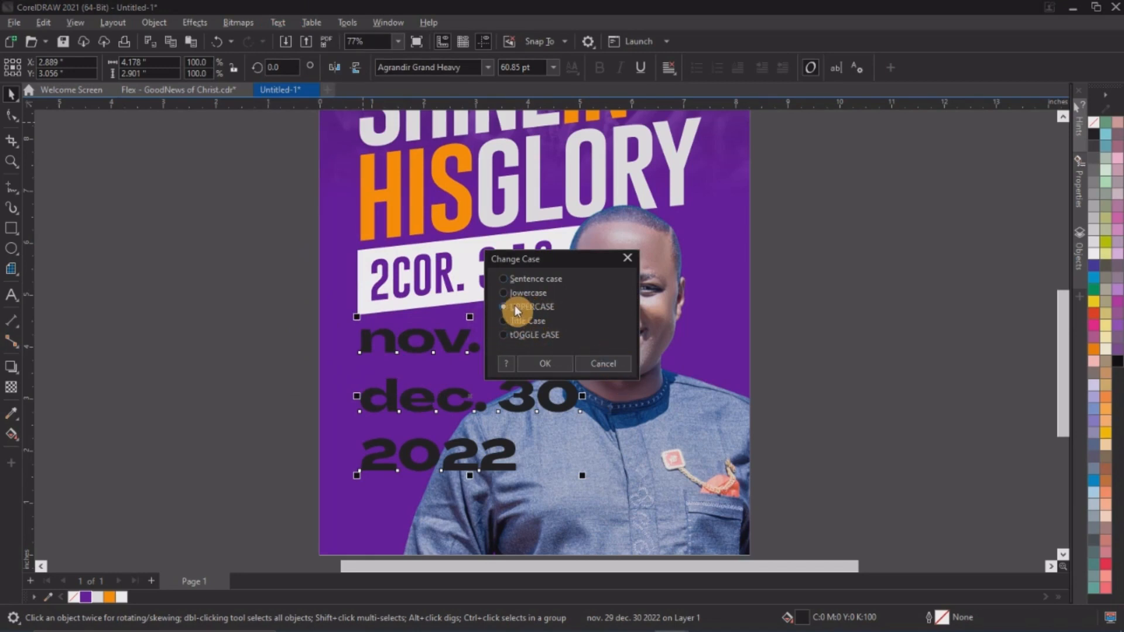
left_click(558, 365)
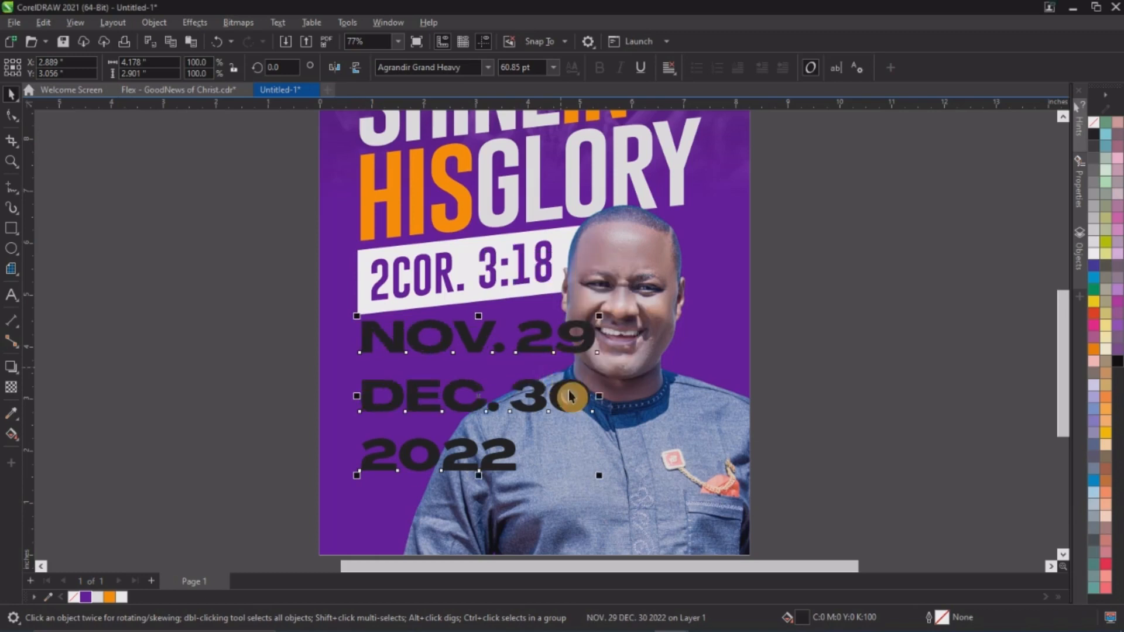
Step: Shrink the date text to about 33.6 pt just below the verse bar and fill it with white
left_click_drag(599, 475, 495, 432)
left_click(1094, 253)
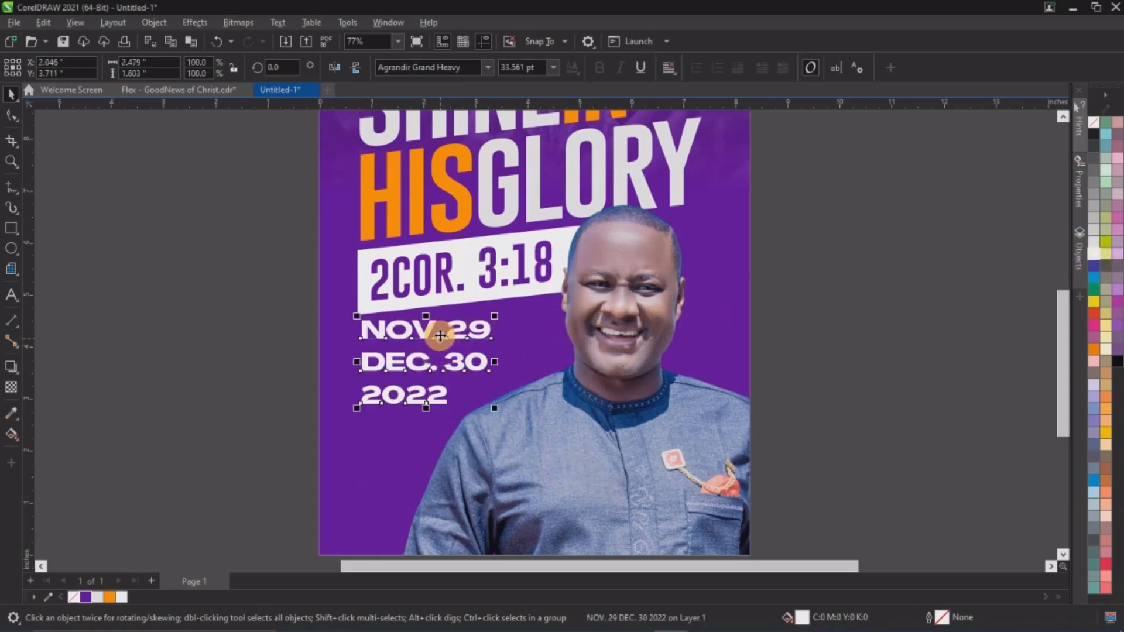
left_click_drag(451, 336, 452, 344)
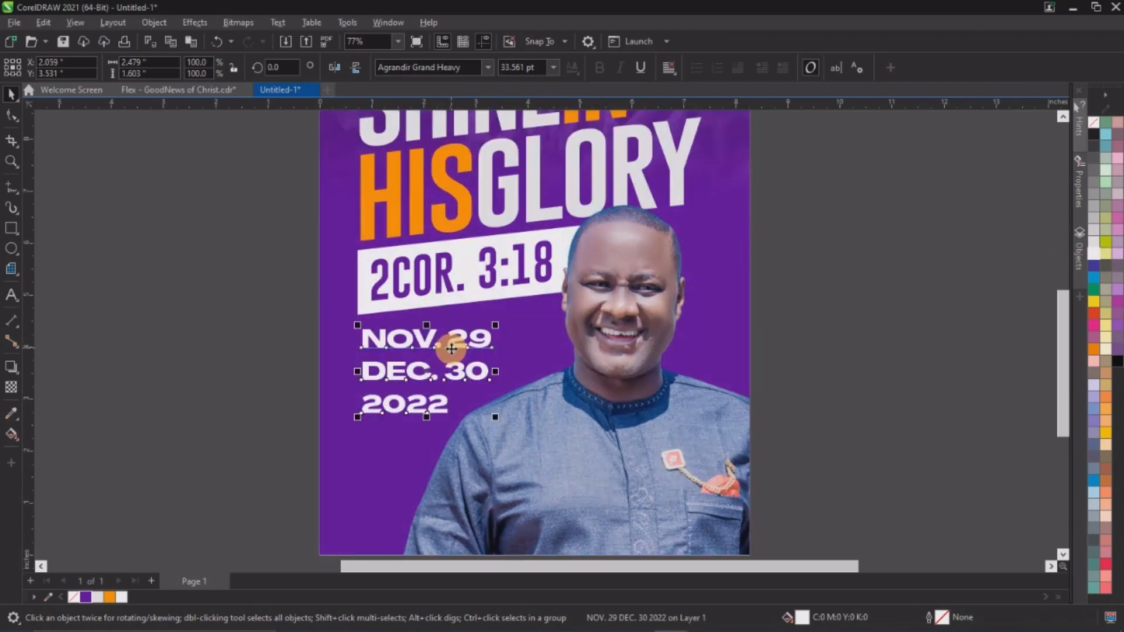
Step: Tighten the line spacing of the date text and enlarge it to about 46.5 pt
left_click(10, 117)
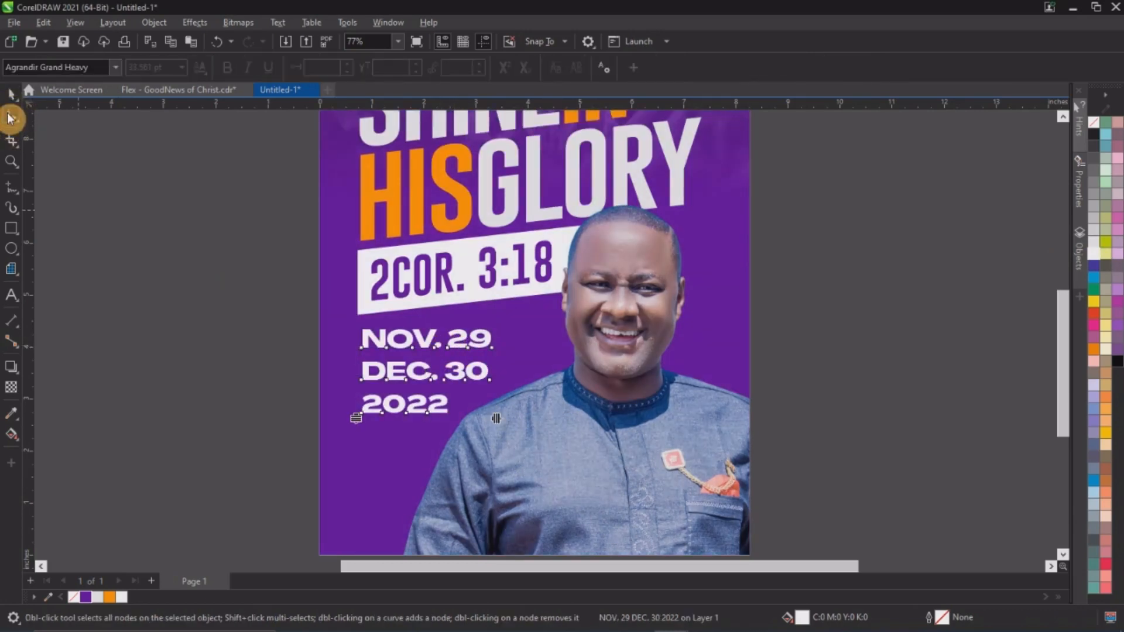
left_click_drag(355, 417, 353, 397)
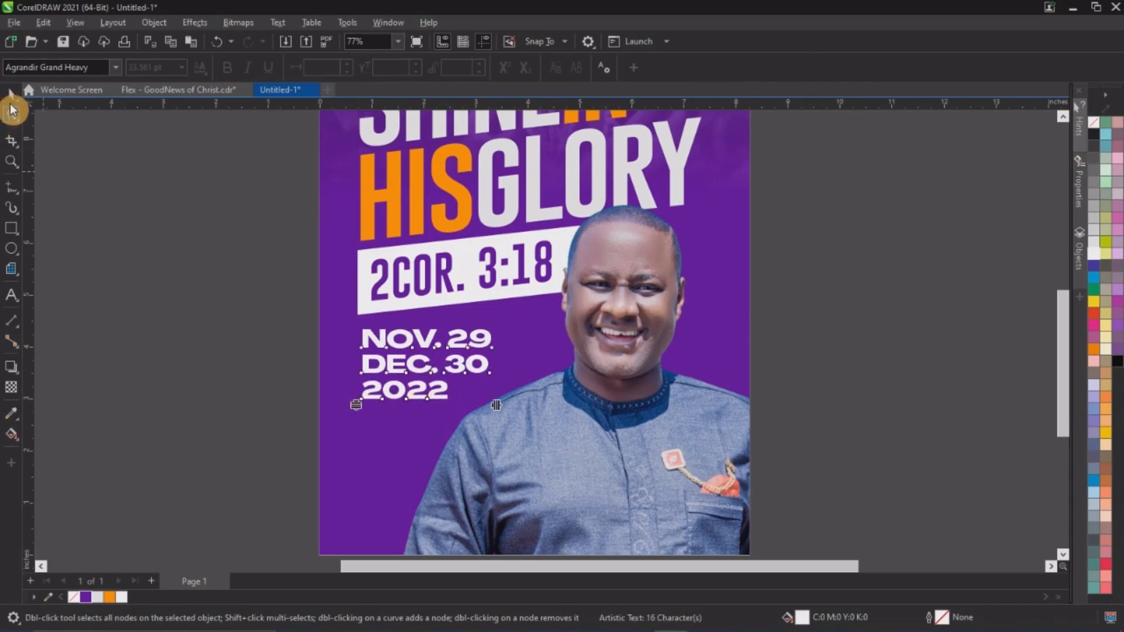
left_click(10, 97)
left_click_drag(503, 413, 553, 447)
left_click(11, 115)
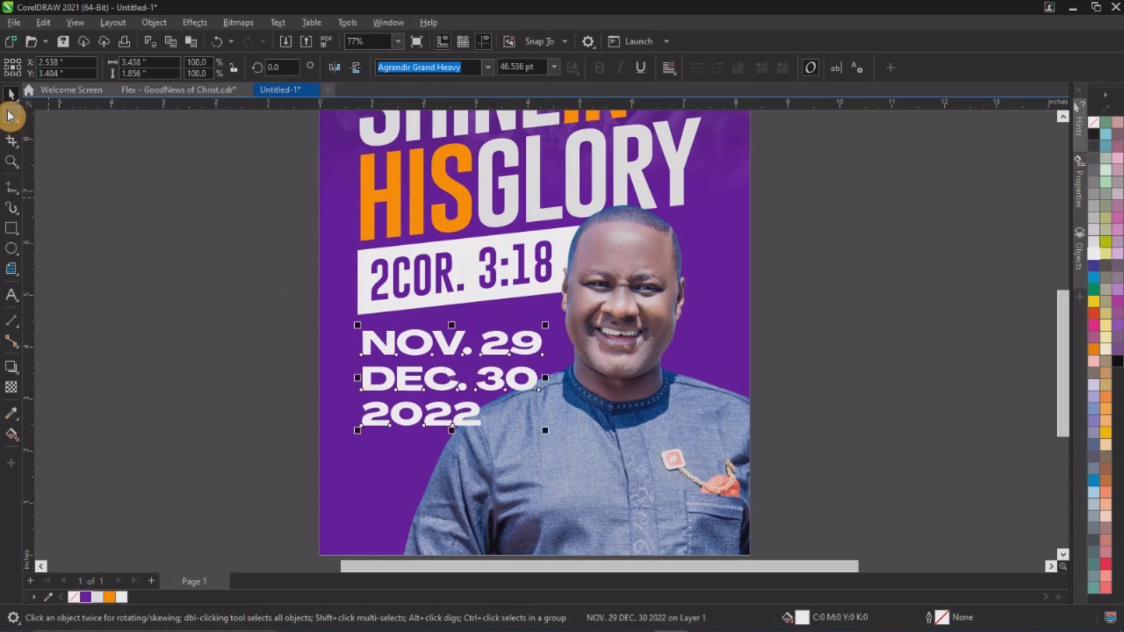
left_click_drag(356, 431, 357, 420)
left_click(8, 95)
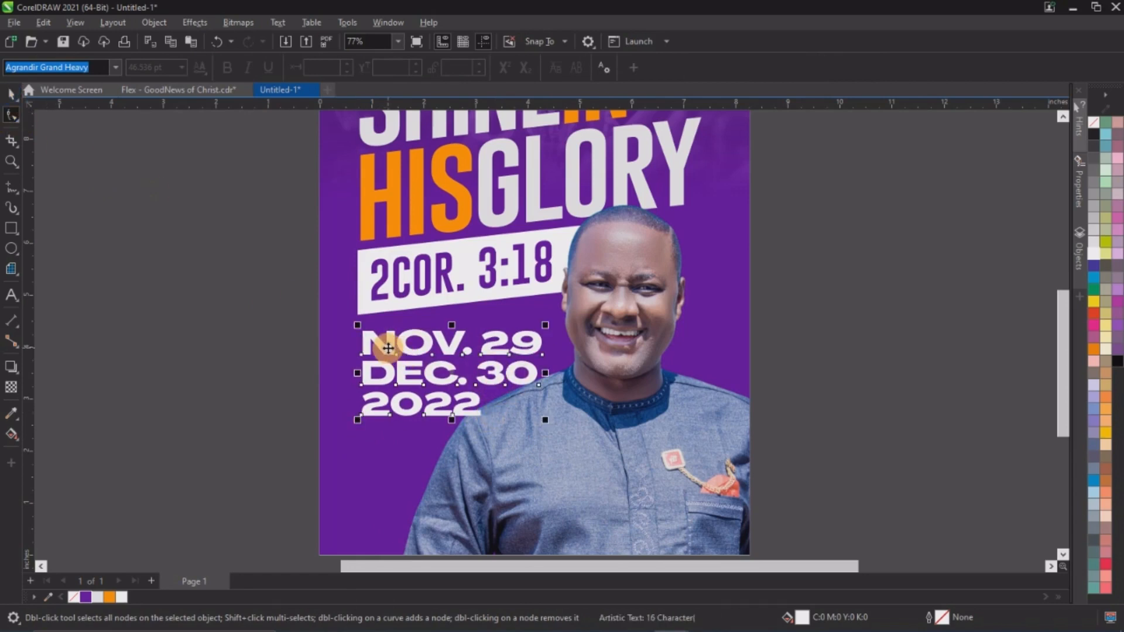
Step: Recolour only the 2022 line of the date text orange, matching the IN HIS words of the title
left_click(383, 345)
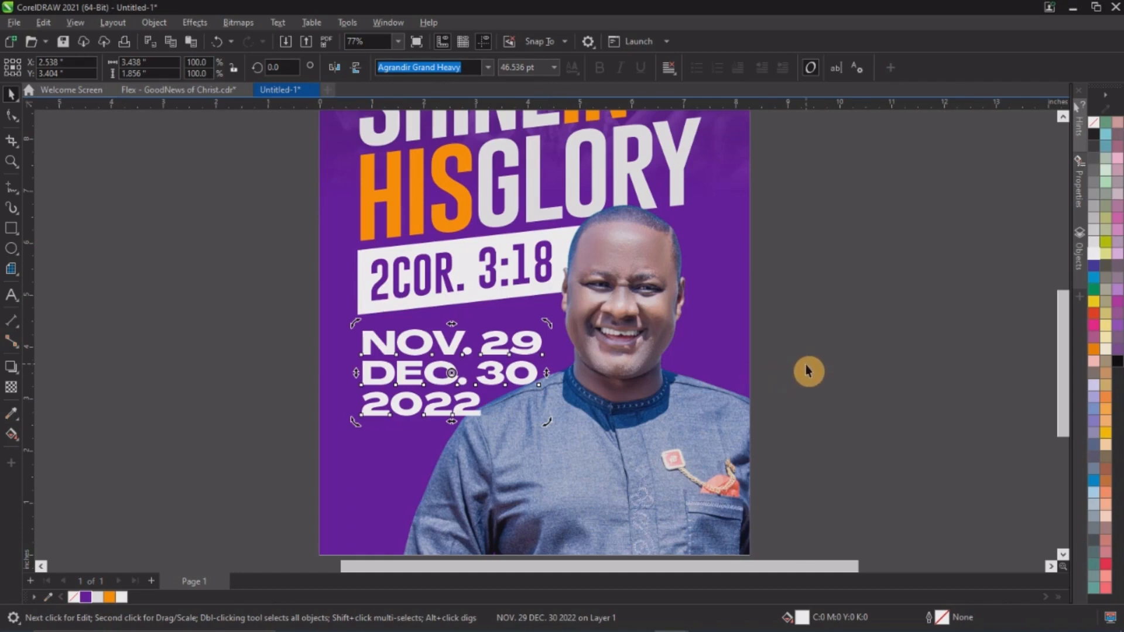
left_click(371, 414)
scroll(373, 460, "up", 1)
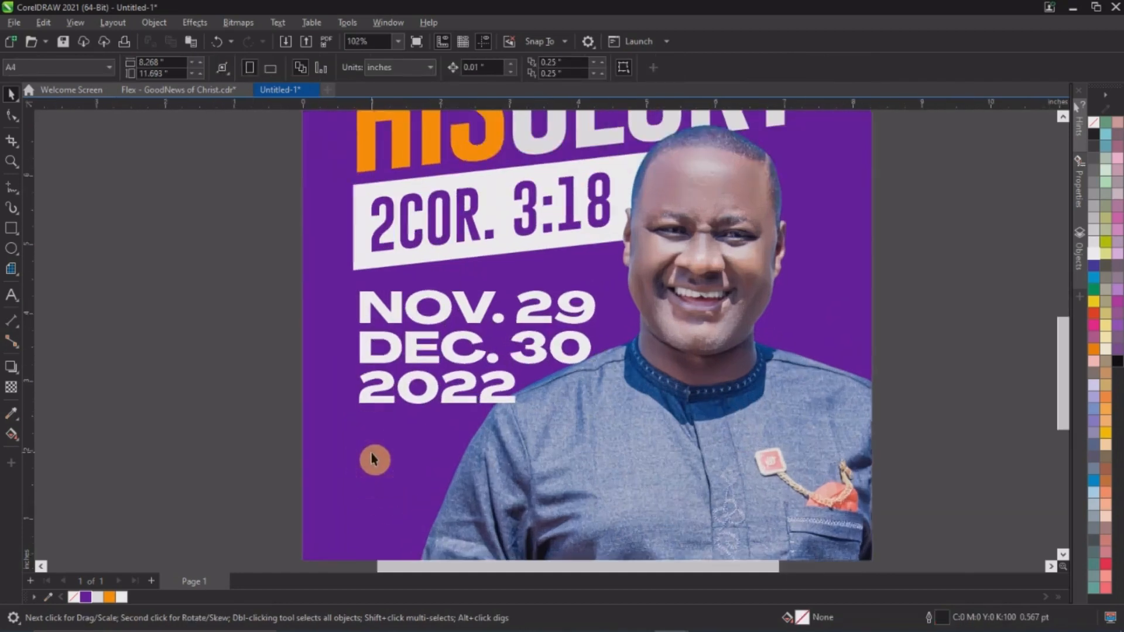
double_click(364, 393)
left_click_drag(364, 394, 520, 401)
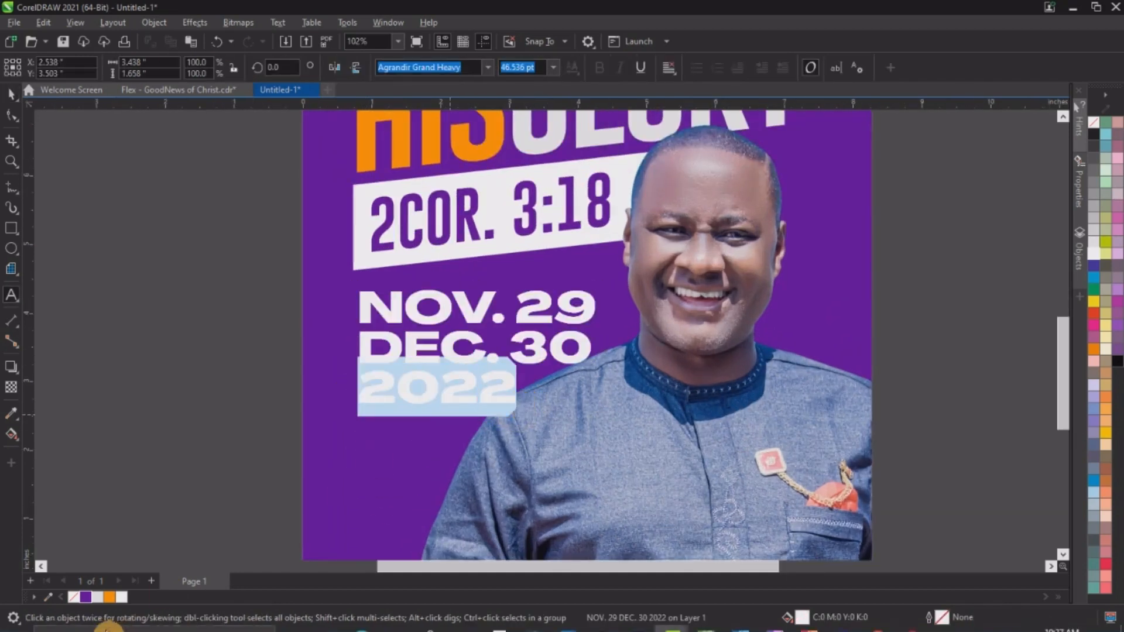
left_click(109, 598)
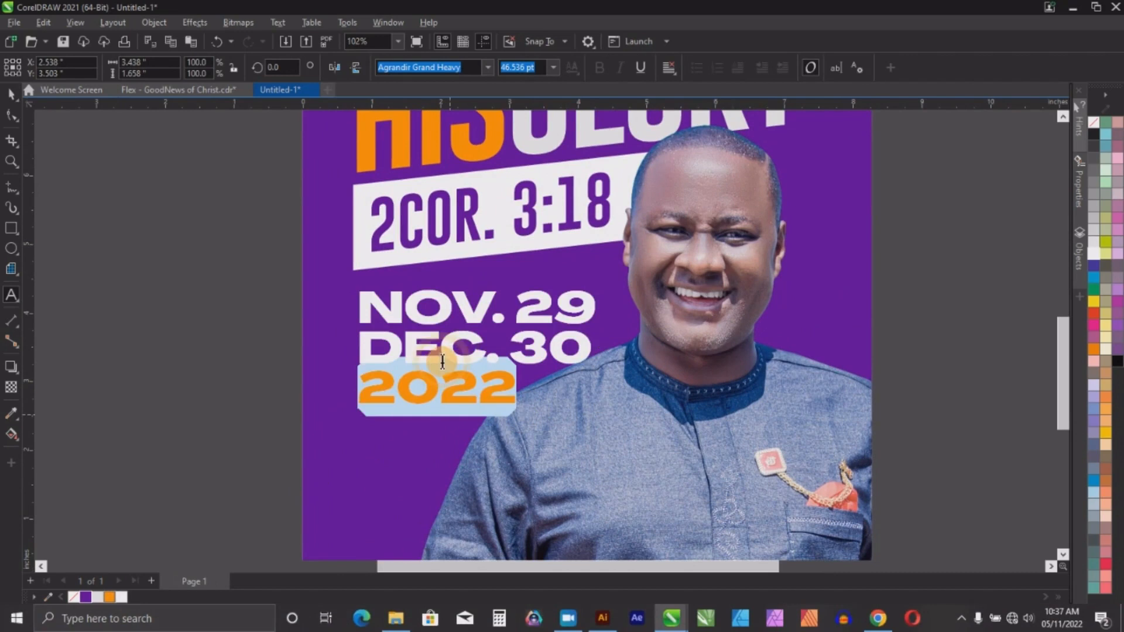
left_click(11, 95)
left_click(190, 250)
Step: Draw a thin rectangle about 2.29 by 0.053 inches below 2022 and fill it with orange #FF9000
left_click(11, 230)
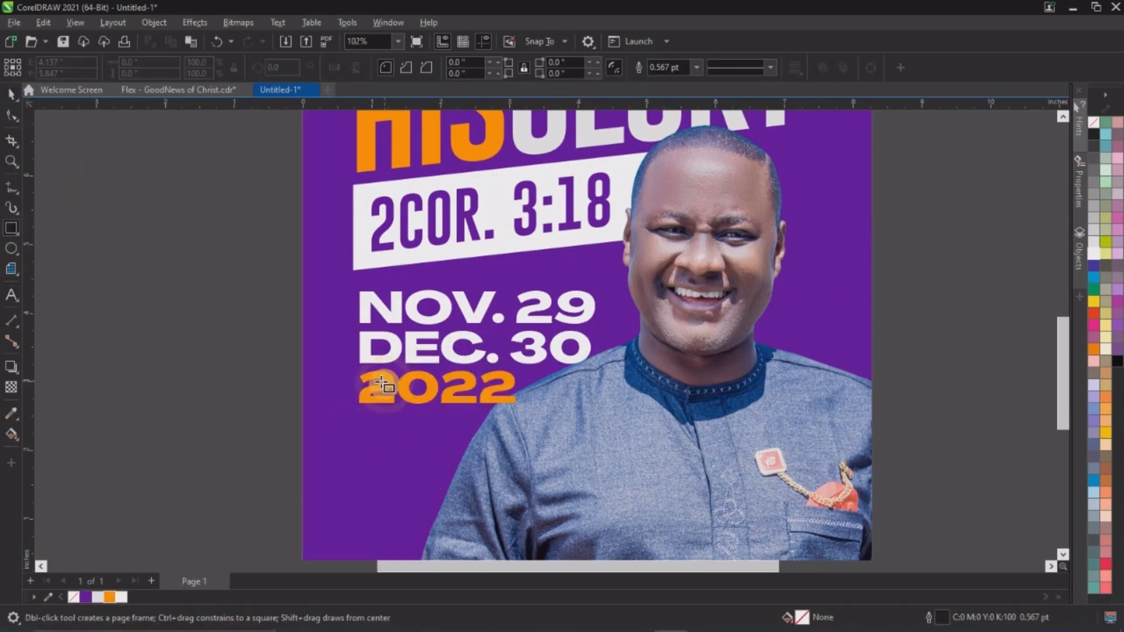
scroll(360, 410, "up", 1)
left_click_drag(357, 419, 541, 422)
left_click(10, 94)
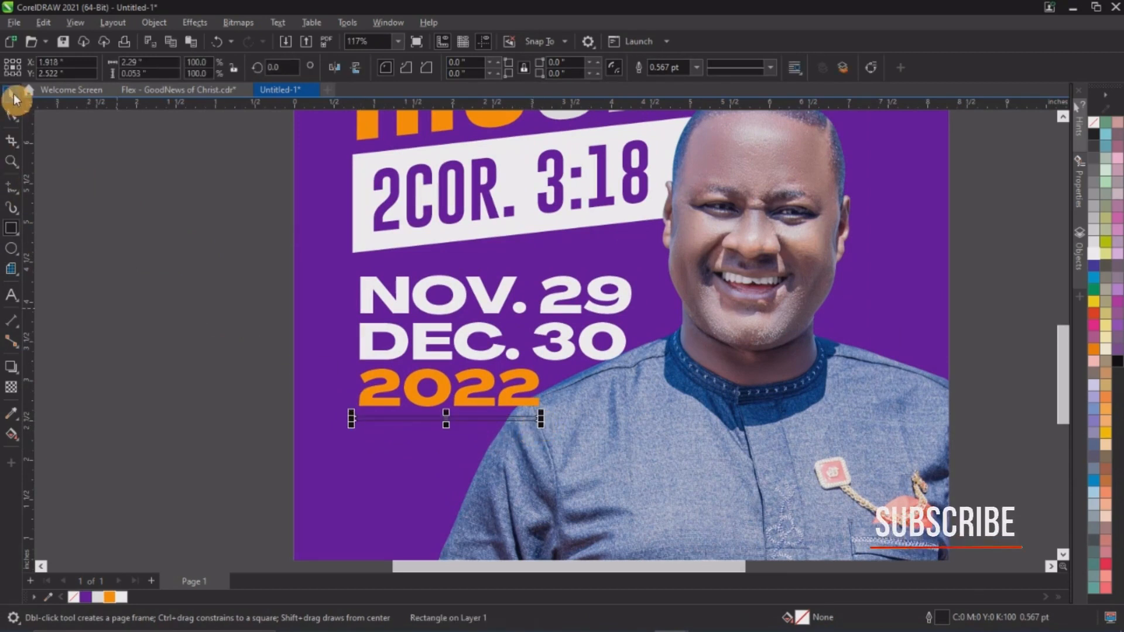
left_click(109, 597)
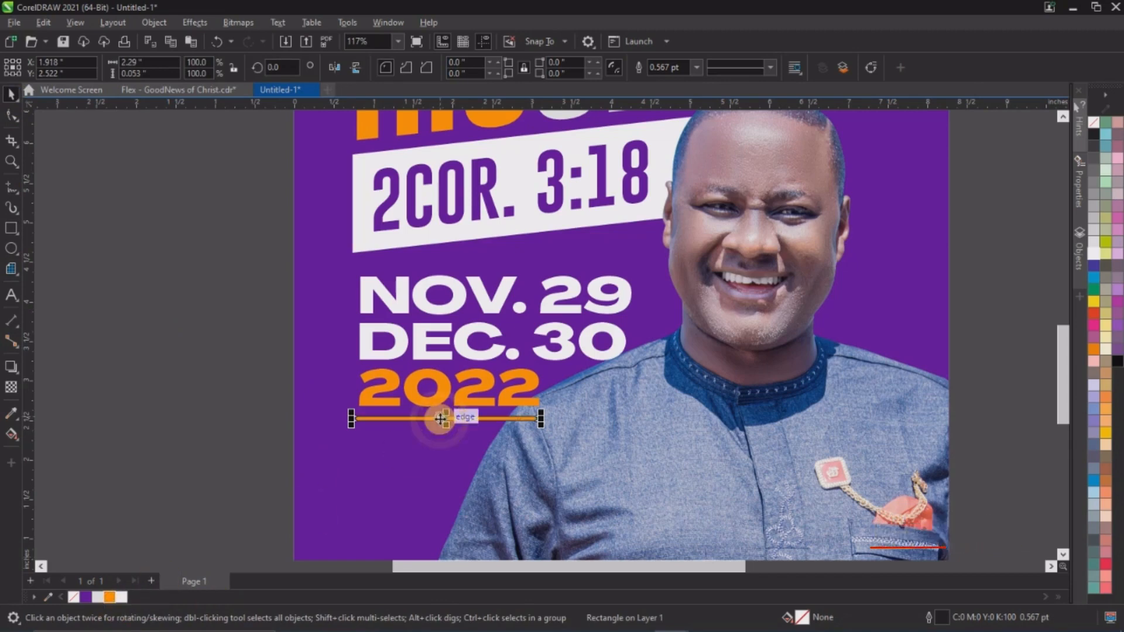
Step: Remove the orange bar's outline and shift it to about X 1.972, Y 2.58 inches, lining up its start with 2022
key("z")
left_click_drag(271, 364, 543, 459)
left_click(11, 99)
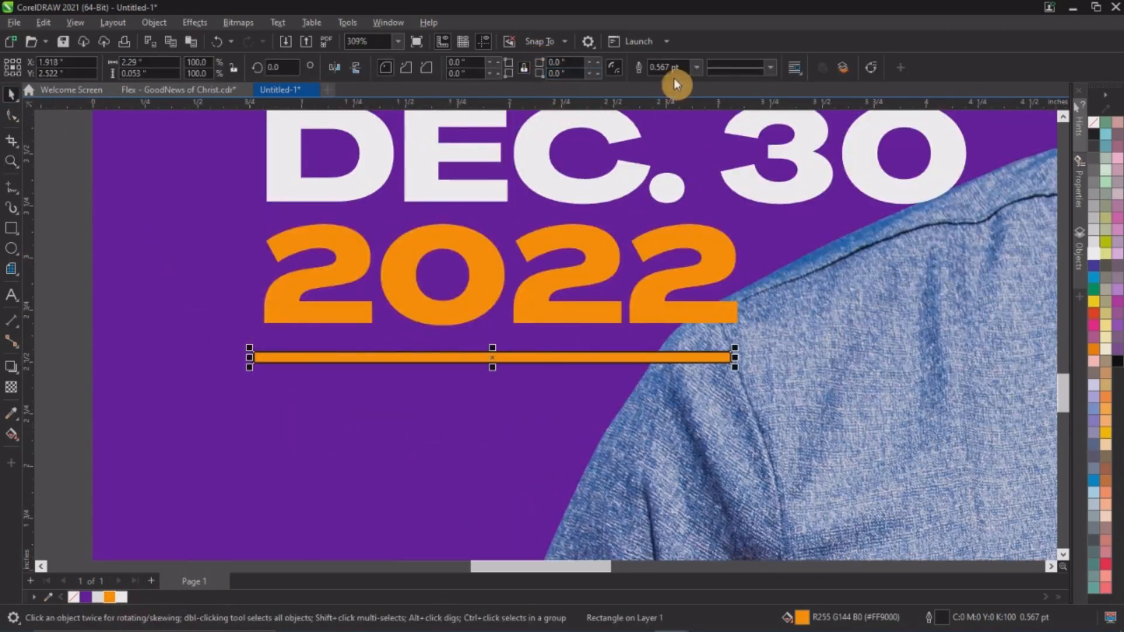
left_click(696, 67)
left_click(682, 79)
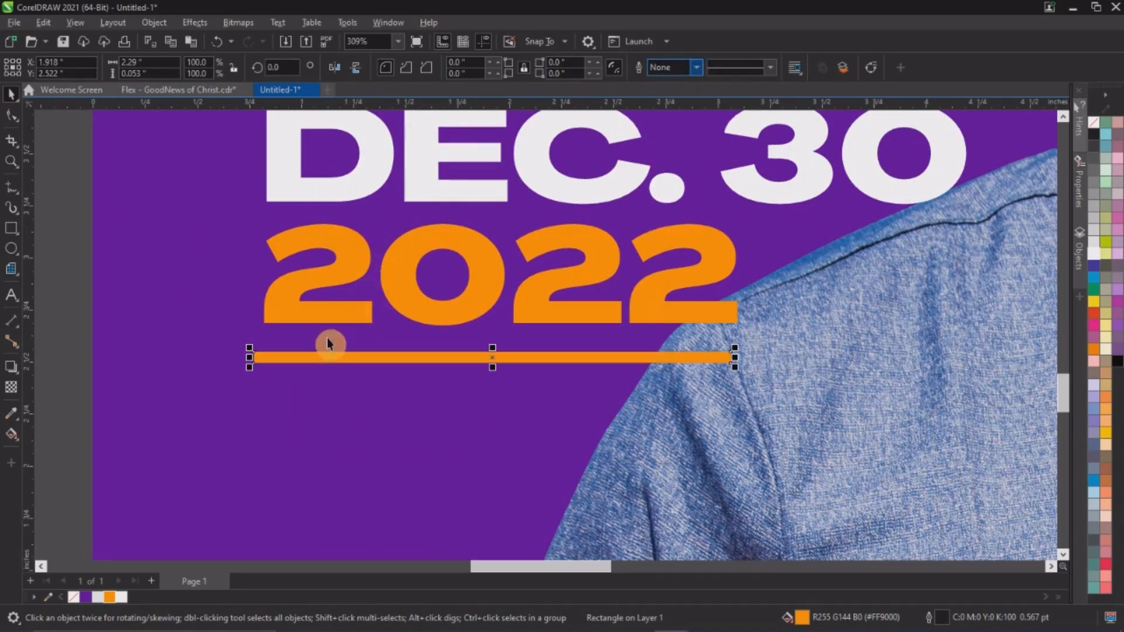
left_click_drag(300, 359, 311, 348)
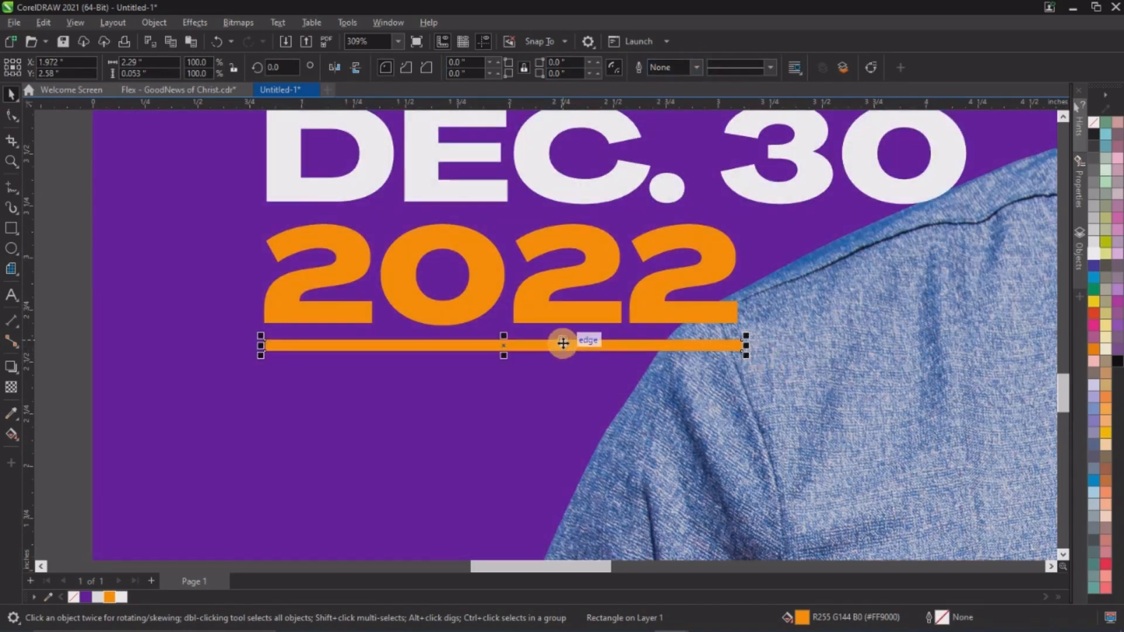
Step: Skew the date text and its orange underline together upward by about 6 degrees to follow the verse bar's slant
scroll(585, 345, "down", 5)
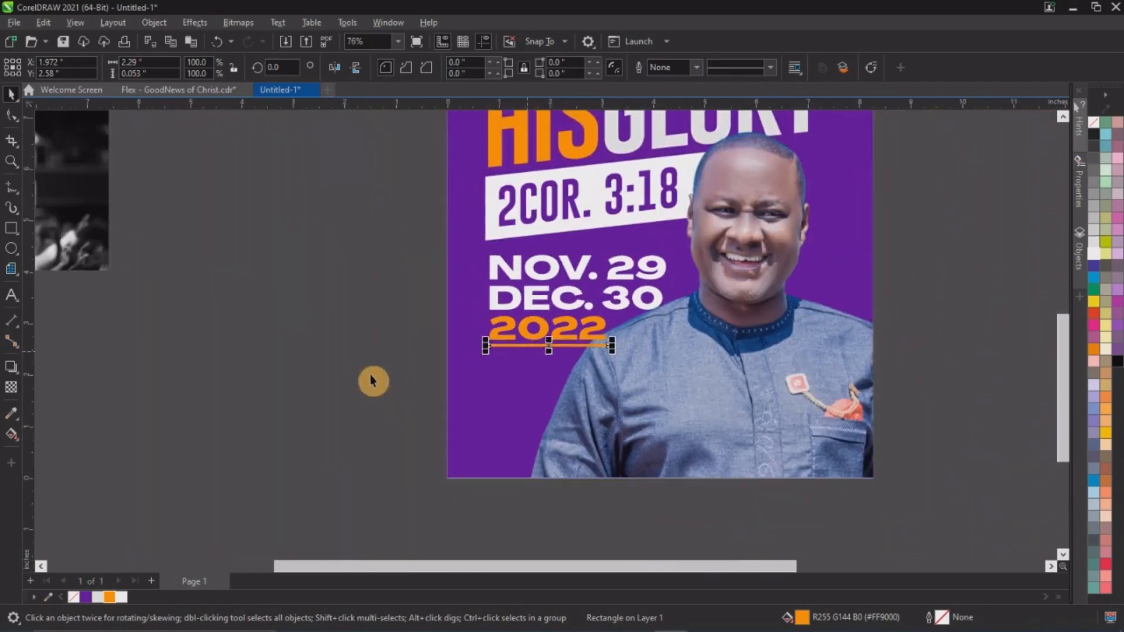
left_click_drag(305, 372, 648, 269)
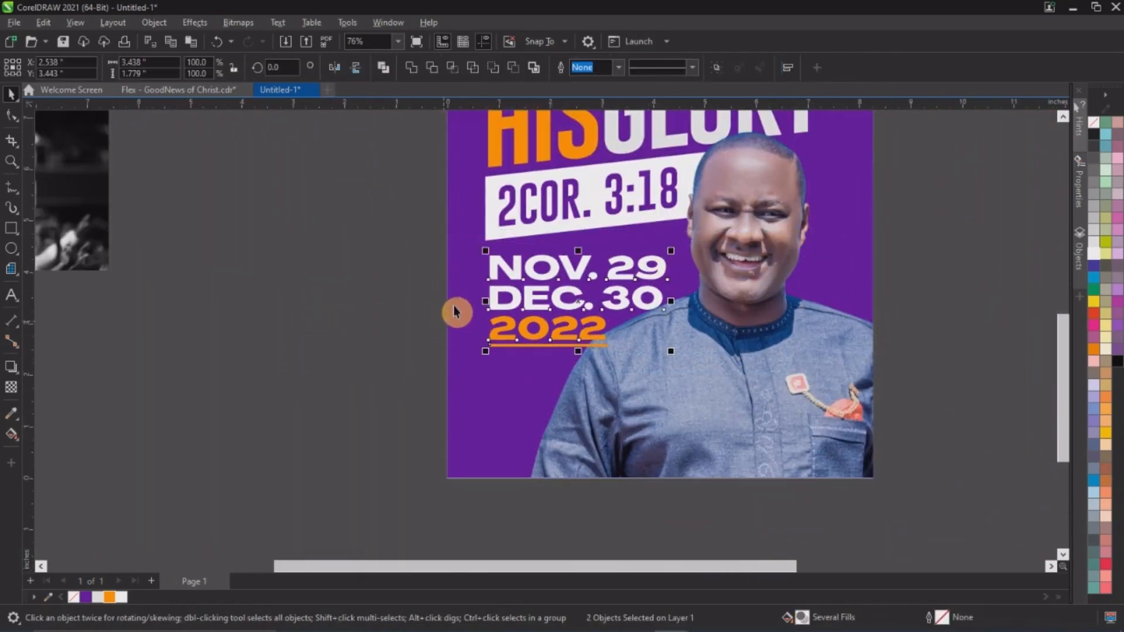
left_click(491, 262)
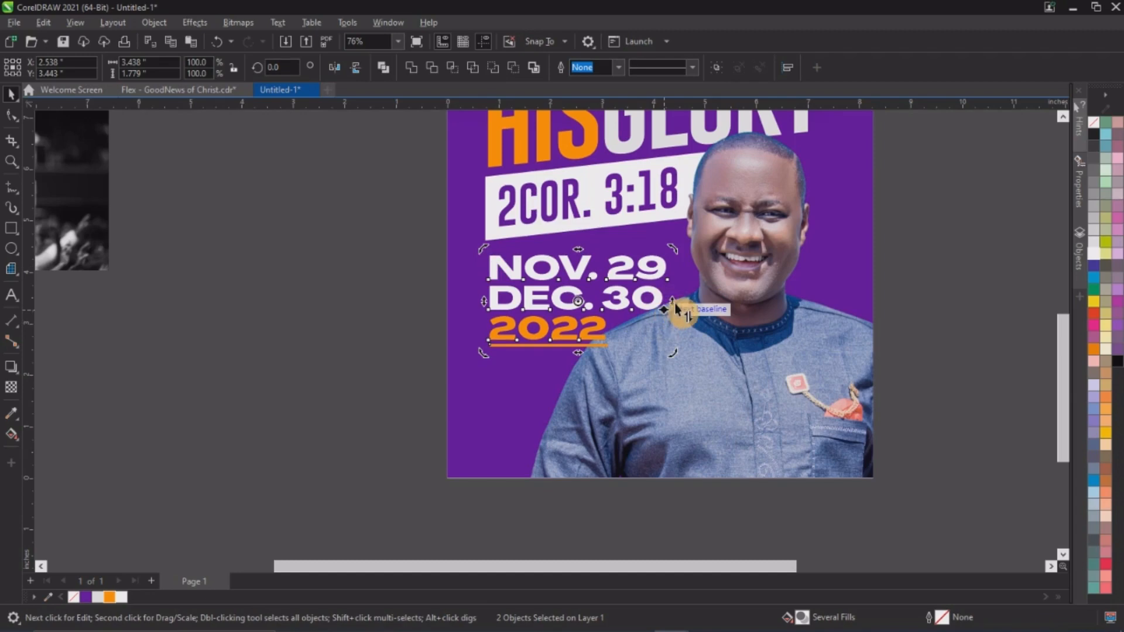
left_click_drag(673, 305, 658, 276)
scroll(458, 354, "down", 2)
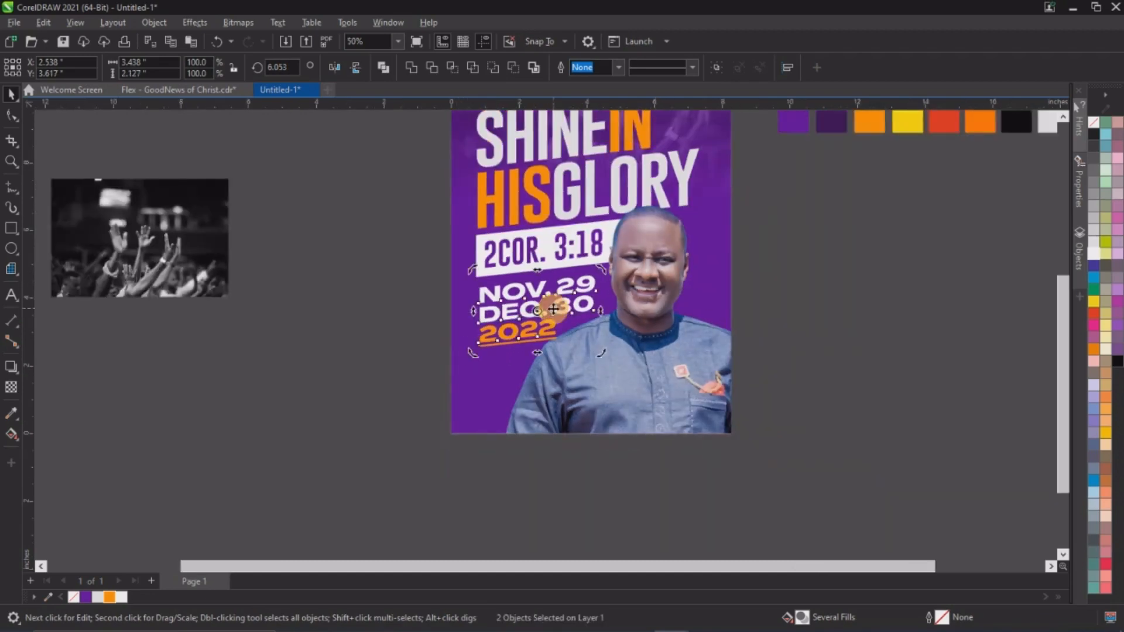
Step: Scale the date text and its orange underline together to about 3.228 by 1.998 inches, starting near the verse bar's edge
scroll(553, 309, "up", 3)
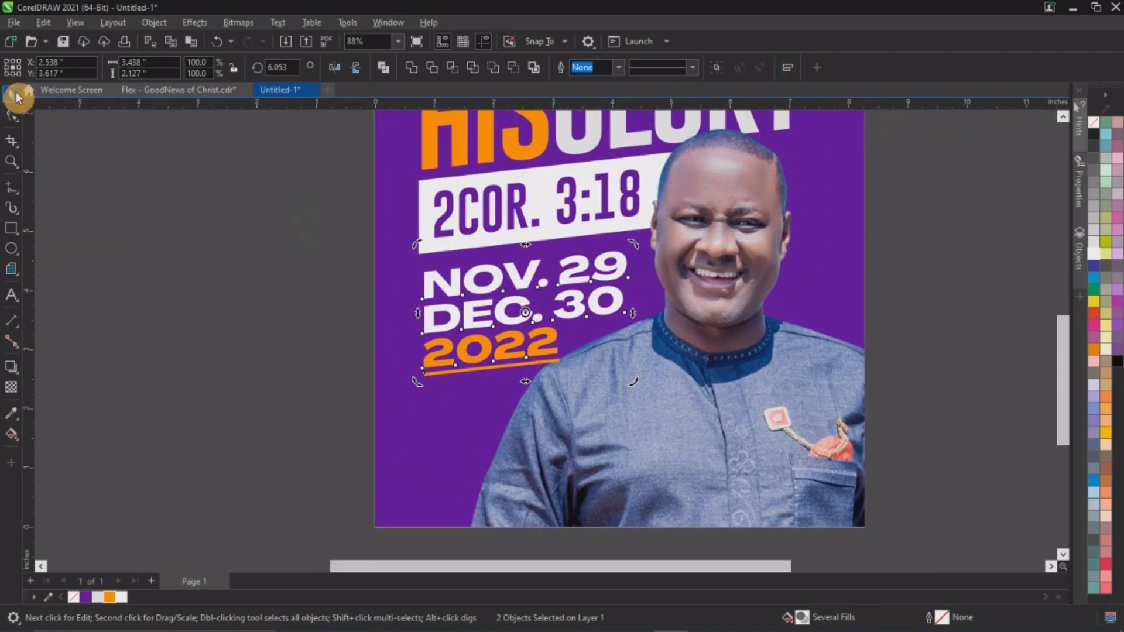
left_click(466, 285)
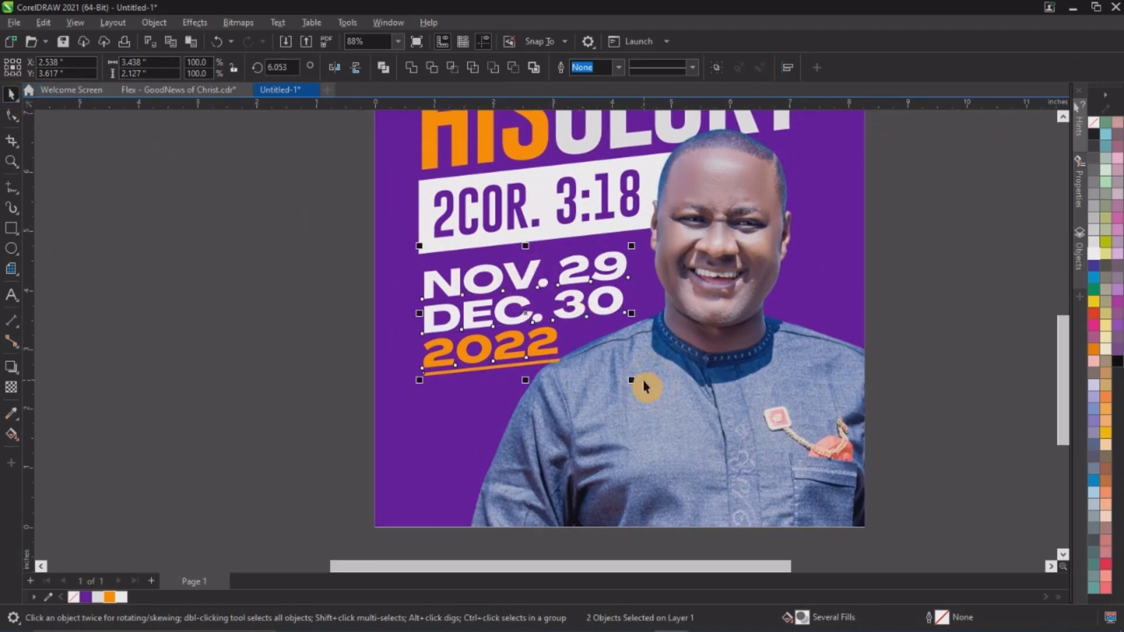
left_click_drag(632, 380, 609, 365)
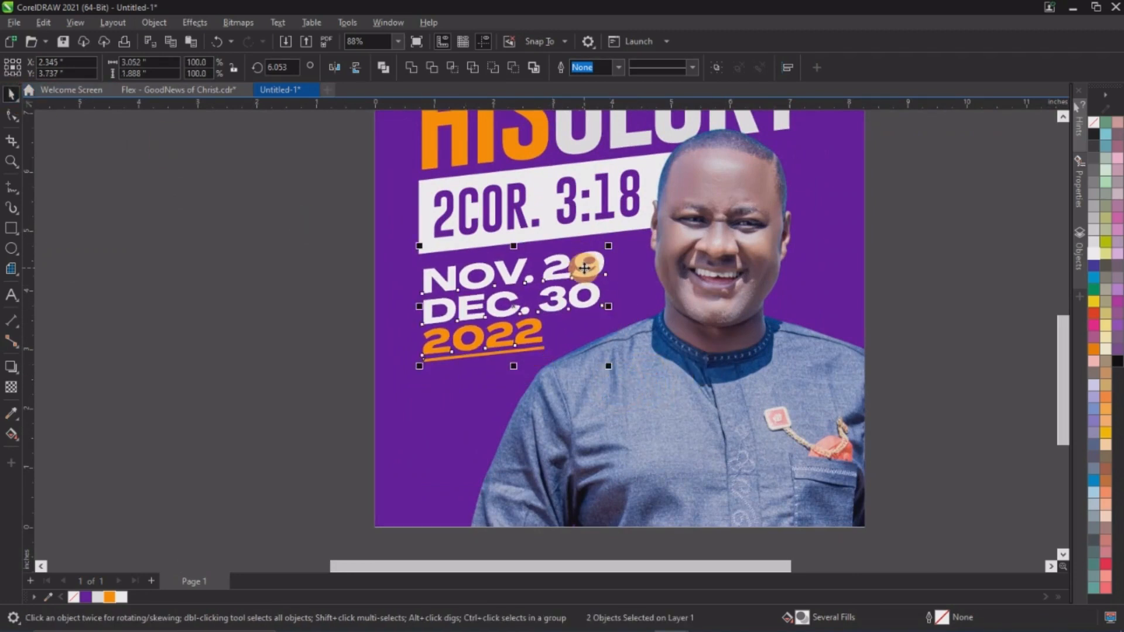
left_click_drag(581, 270, 578, 268)
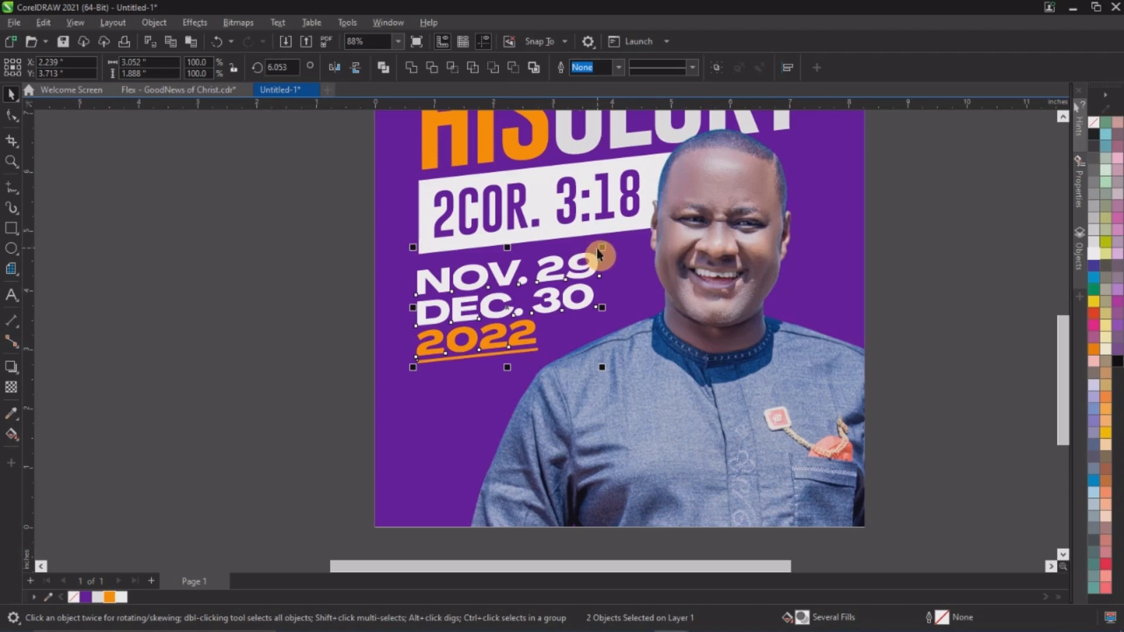
left_click_drag(602, 248, 615, 242)
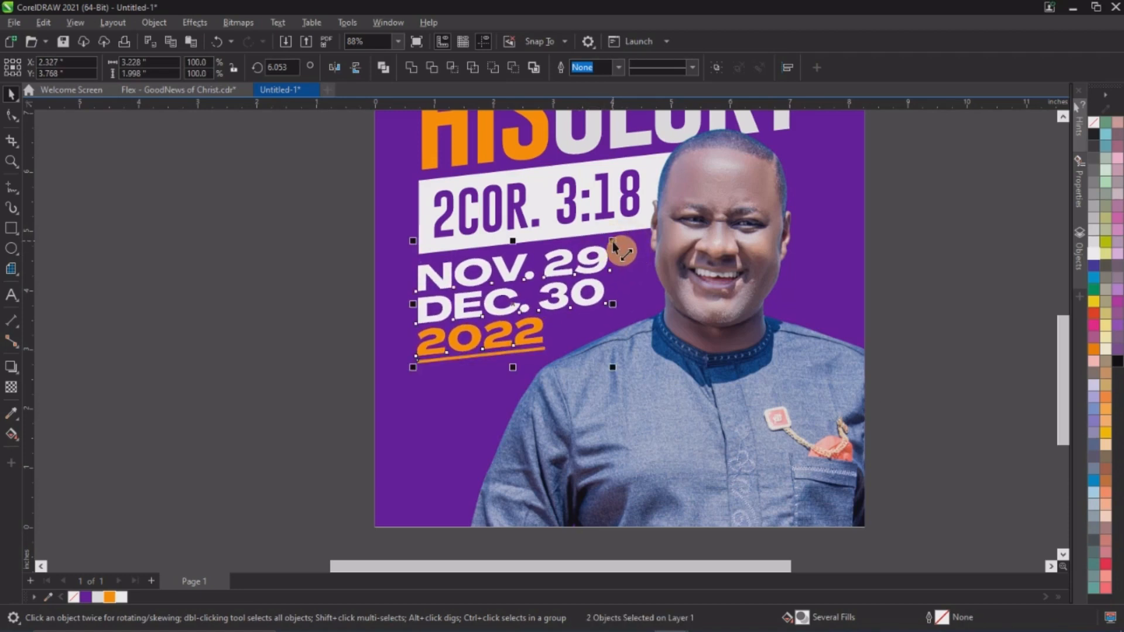
Step: Shift the date text and underline to about X 2.363, Y 3.696 inches so they line up below the verse bar
scroll(615, 249, "down", 2)
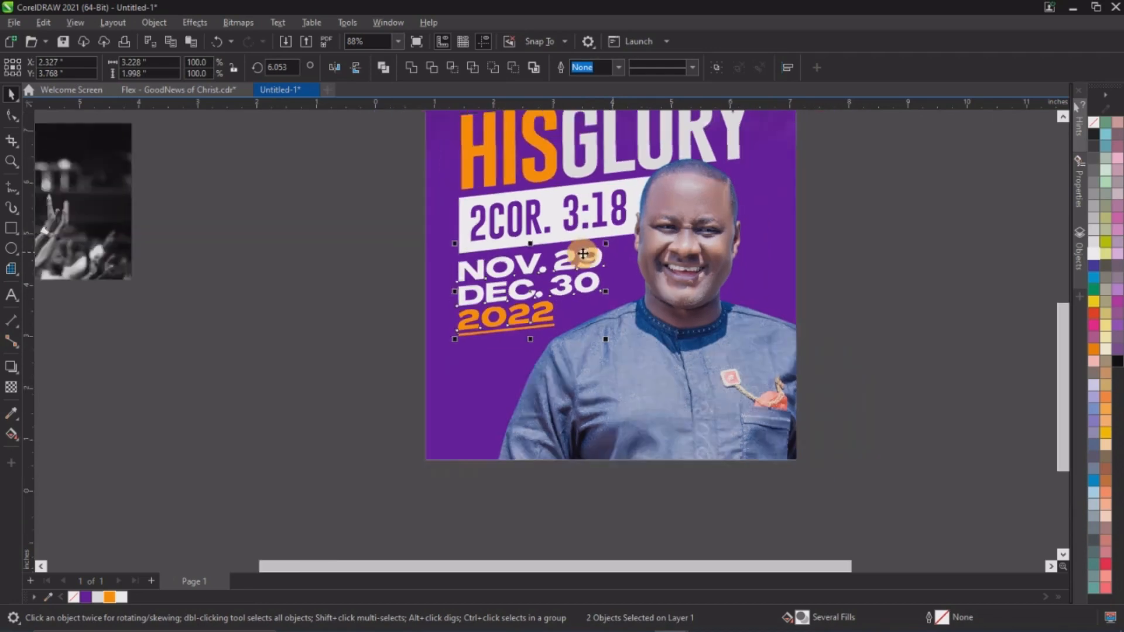
scroll(591, 252, "up", 2)
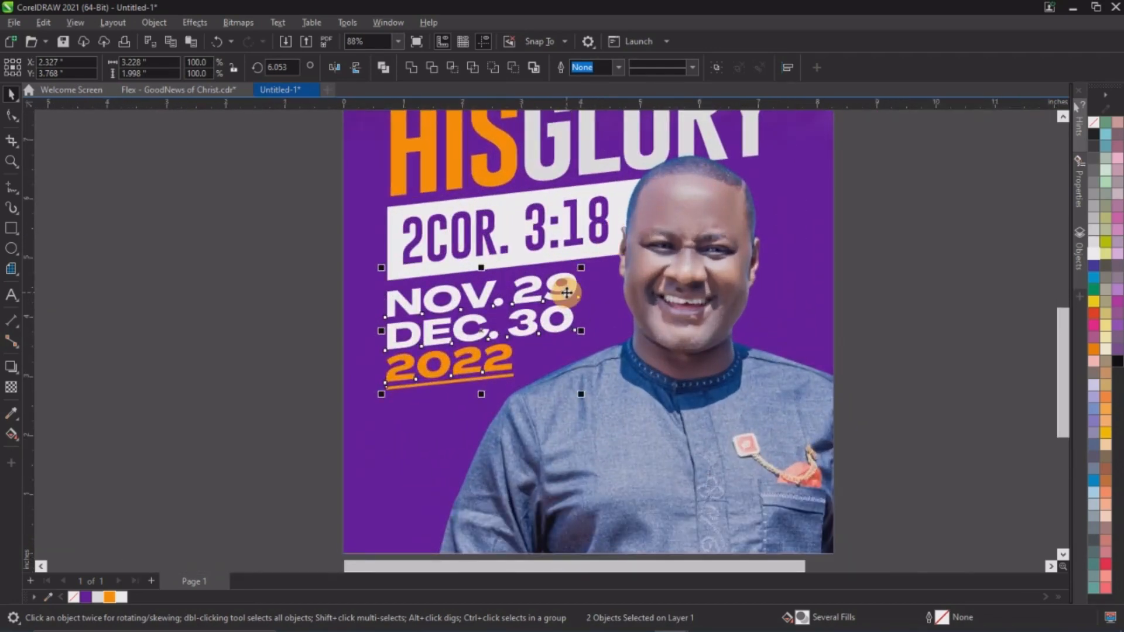
left_click_drag(567, 293, 570, 296)
scroll(571, 303, "up", 1)
scroll(502, 278, "down", 3)
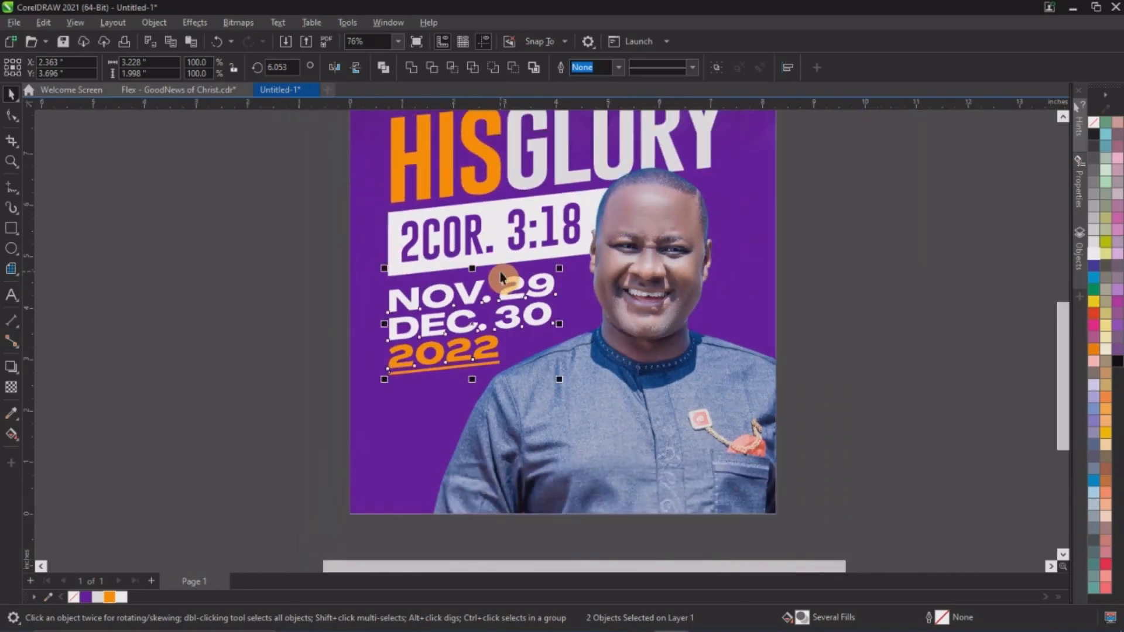
scroll(501, 278, "down", 1)
key("Escape")
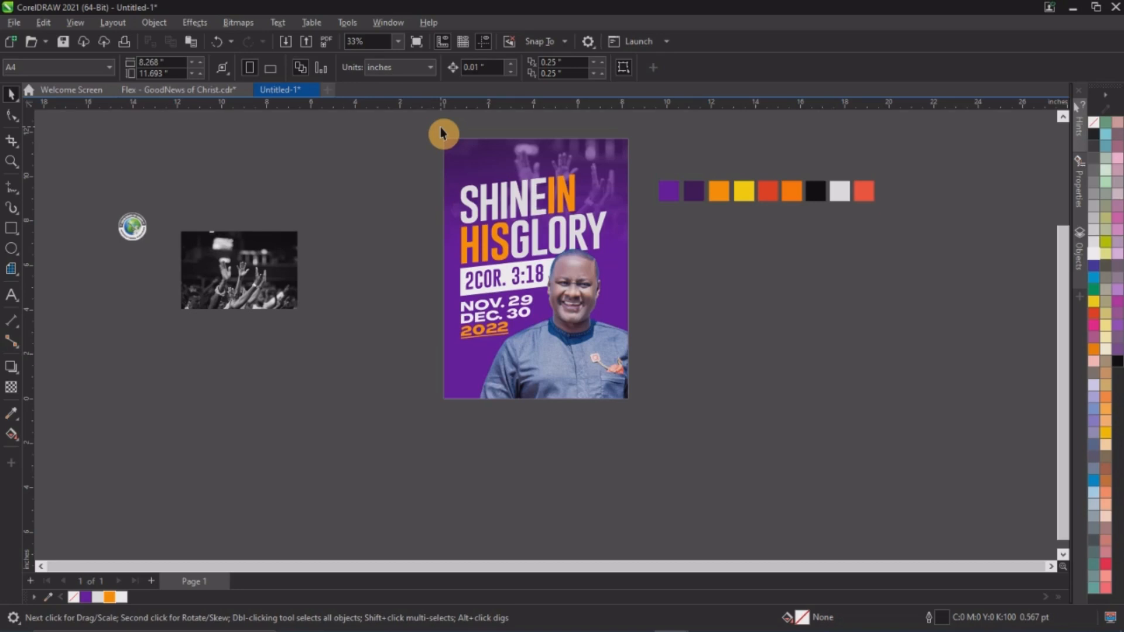
Step: Bring the black-and-white crowd photo to the front over the flyer's lower half, enlarged to about 9.682 by 6.455 inches
key("z")
left_click_drag(440, 130, 692, 438)
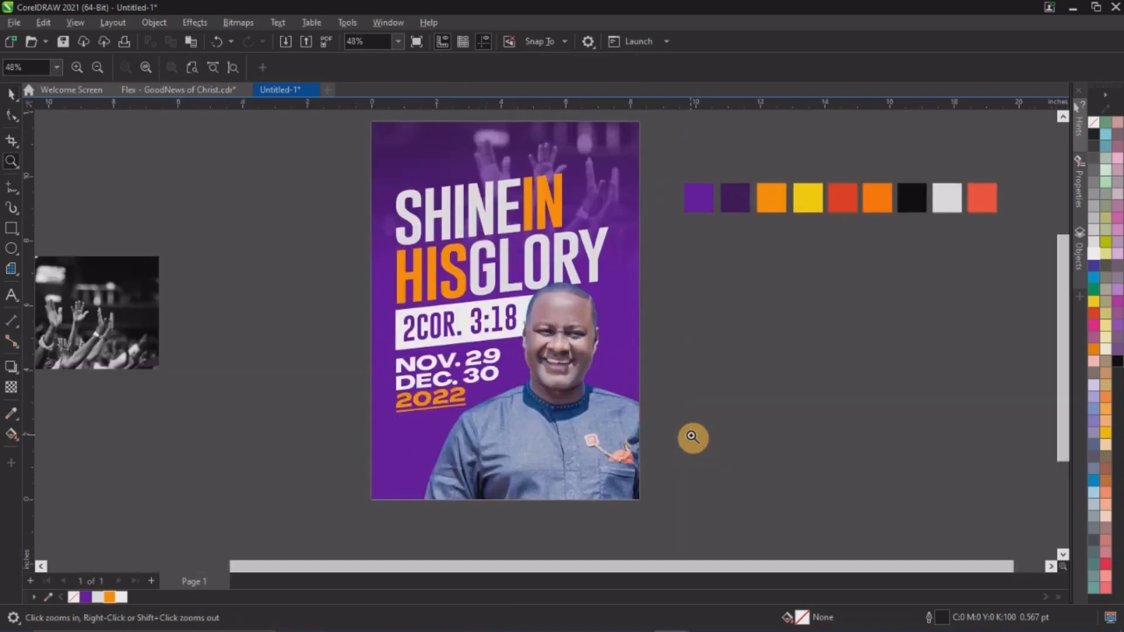
key("space")
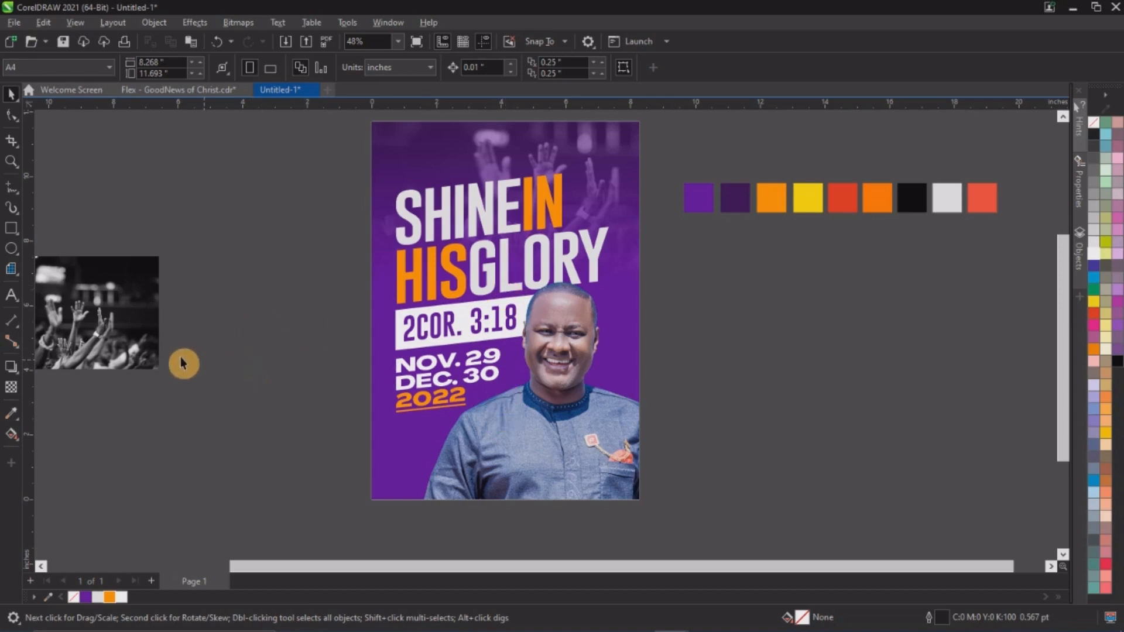
left_click(119, 311)
left_click_drag(119, 312, 469, 418)
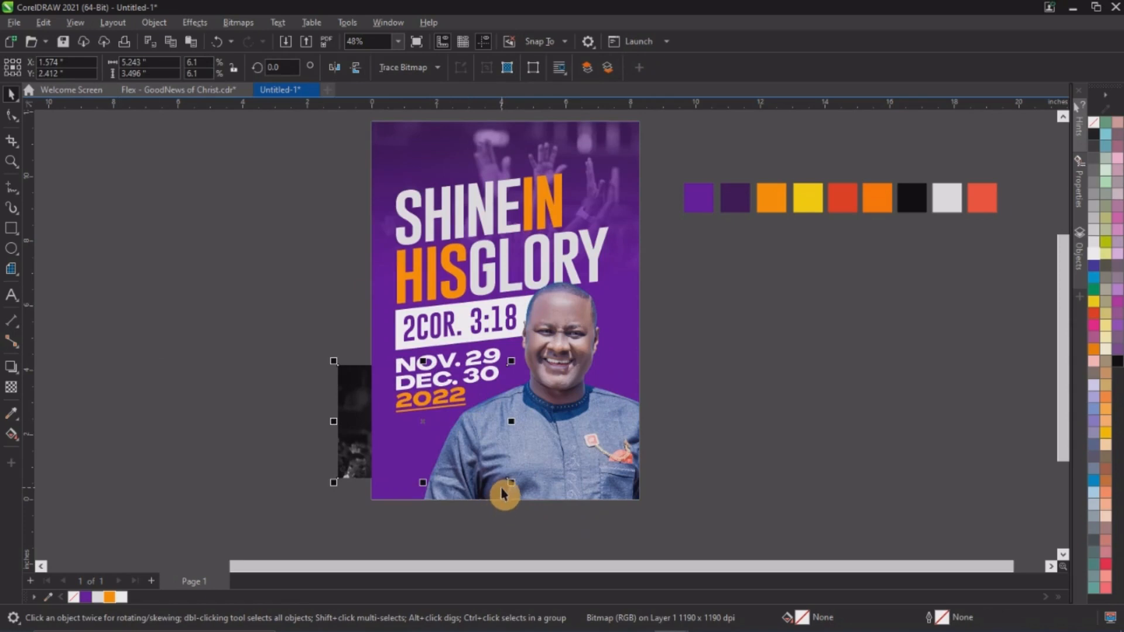
key("shift+Page_Up")
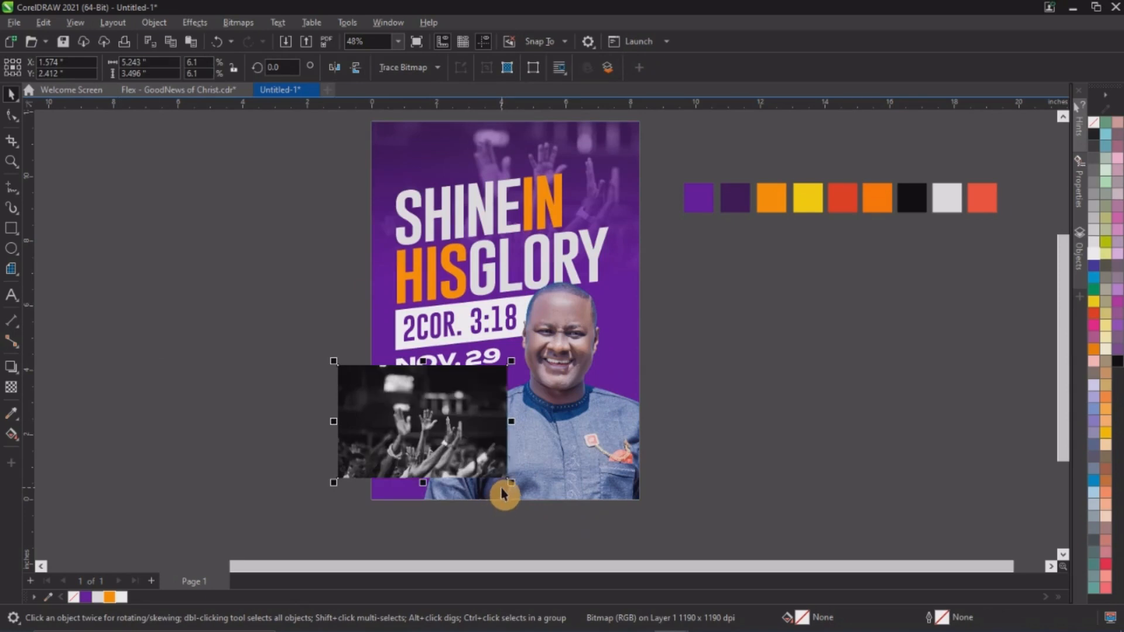
left_click_drag(511, 484, 651, 518)
left_click_drag(581, 445, 591, 382)
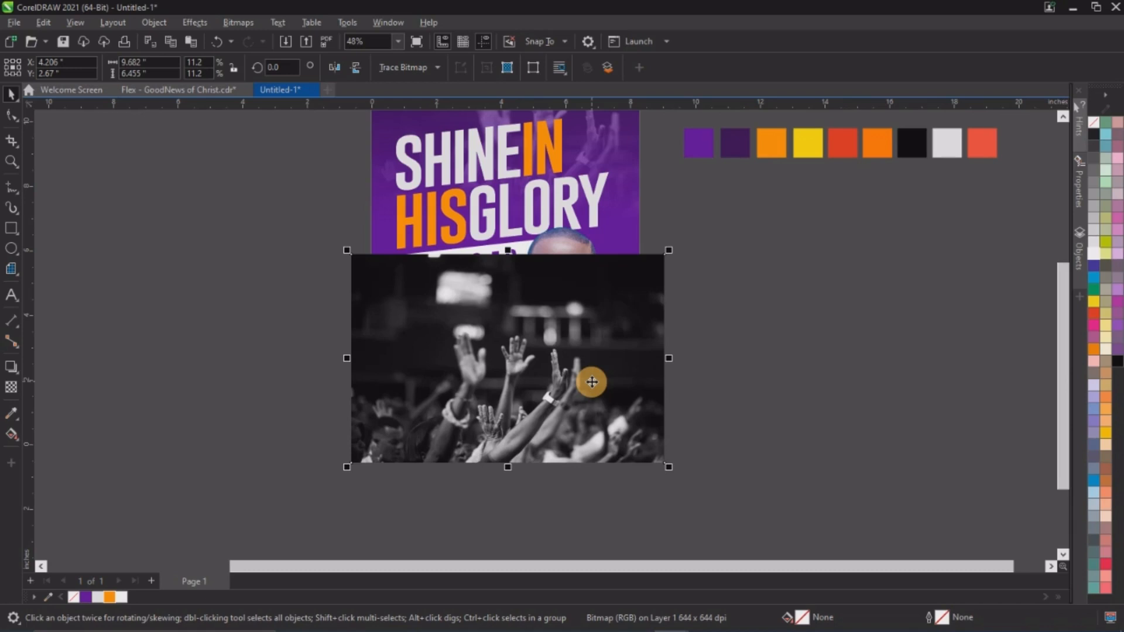
Step: Apply a vertical fountain transparency to the crowd photo, fading it out upward from its lower edge
left_click(11, 389)
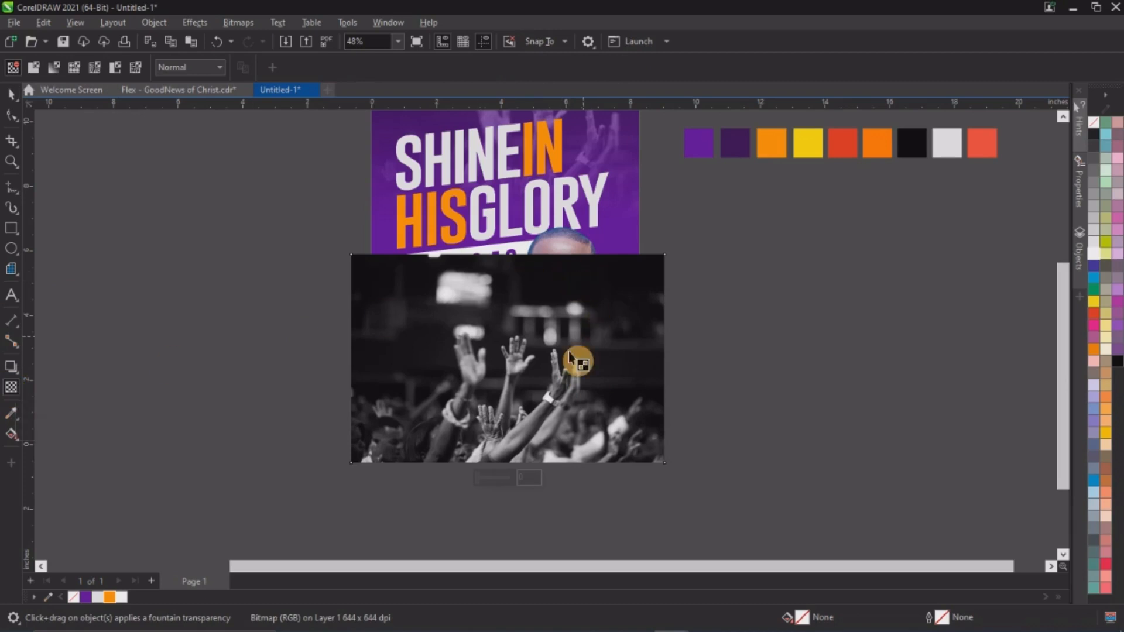
left_click_drag(435, 463, 439, 269)
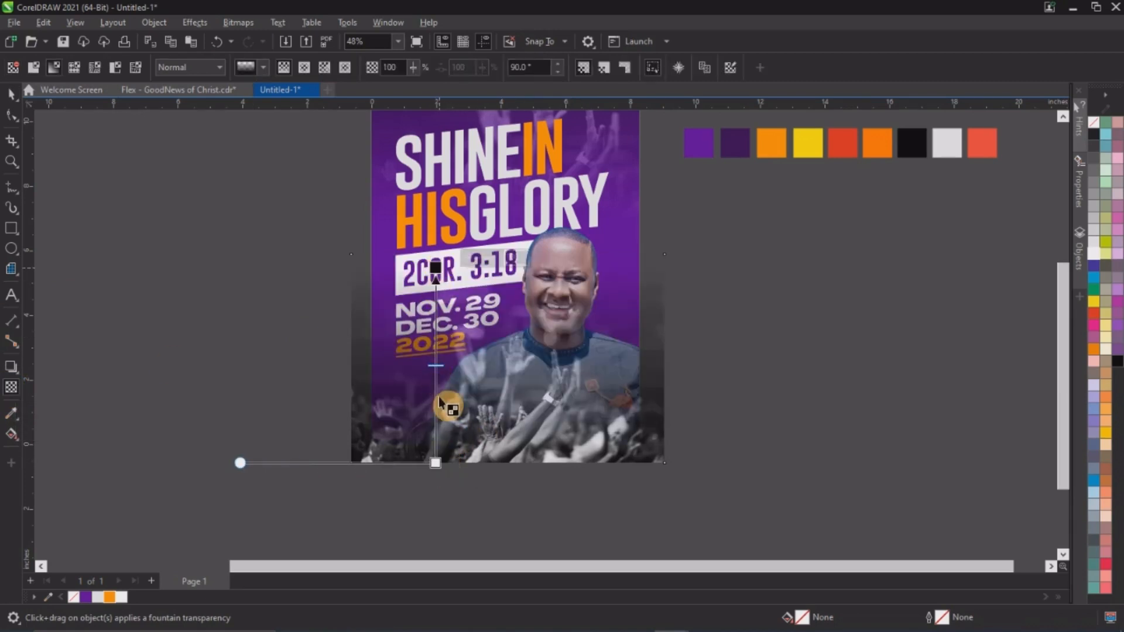
left_click_drag(436, 398, 436, 419)
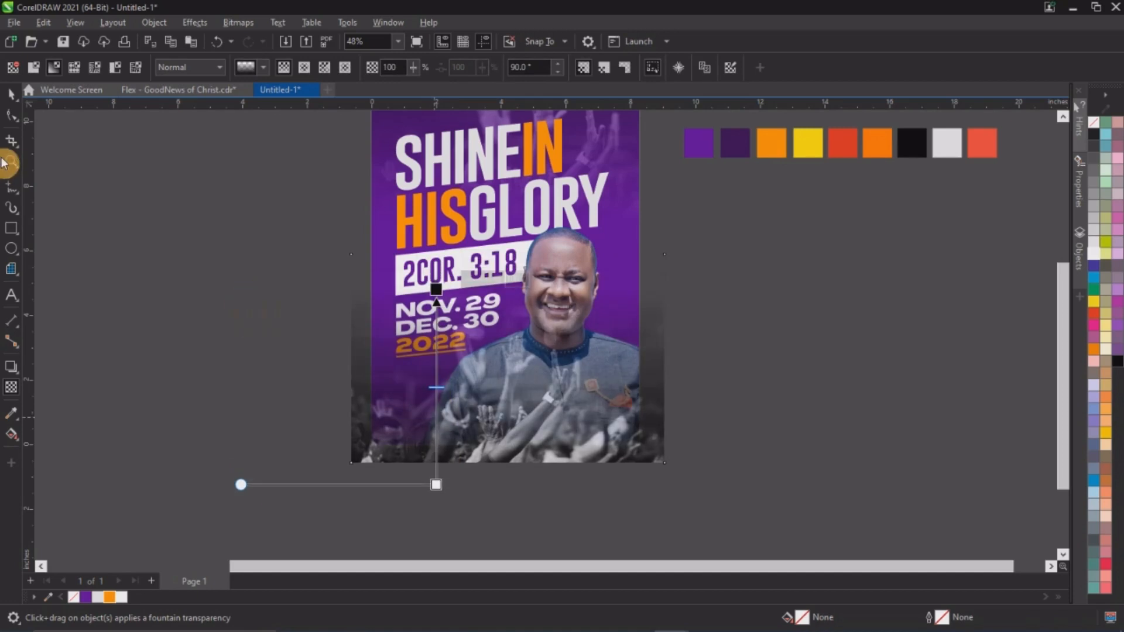
Step: Enlarge the faded crowd photo to about 13.722 by 9.148 inches and centre it at about X 2.36, Y 3.452 inches
left_click(11, 94)
mouse_move(634, 384)
left_mouse_down()
mouse_move(577, 358)
mouse_move(560, 369)
mouse_move(592, 402)
mouse_move(578, 440)
left_mouse_up()
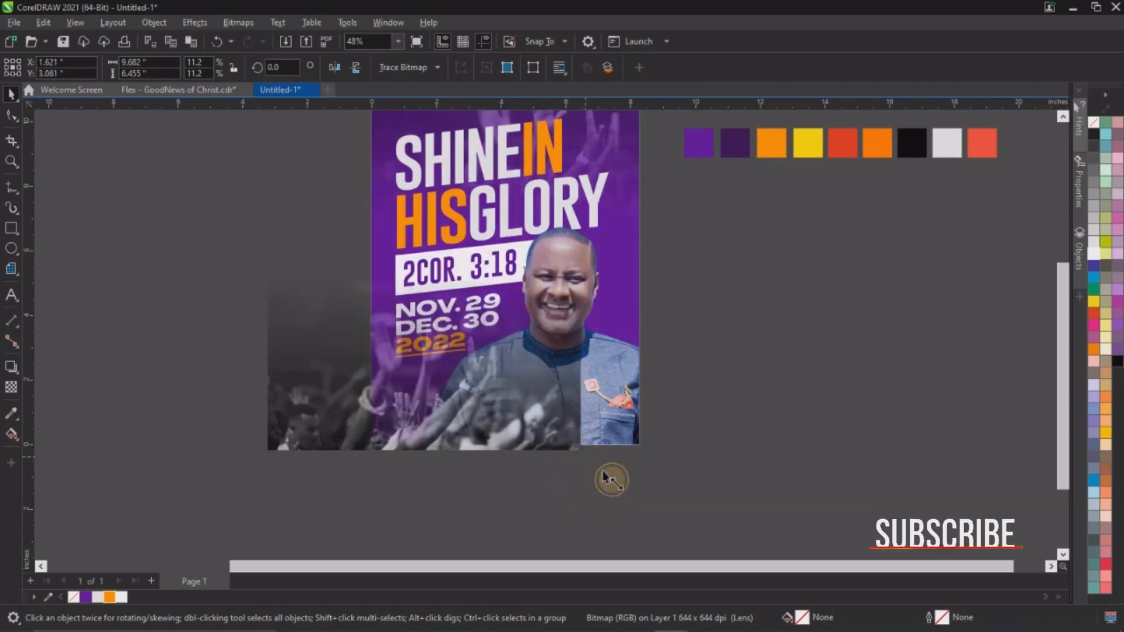
left_click_drag(585, 454, 735, 517)
left_click_drag(665, 434, 617, 380)
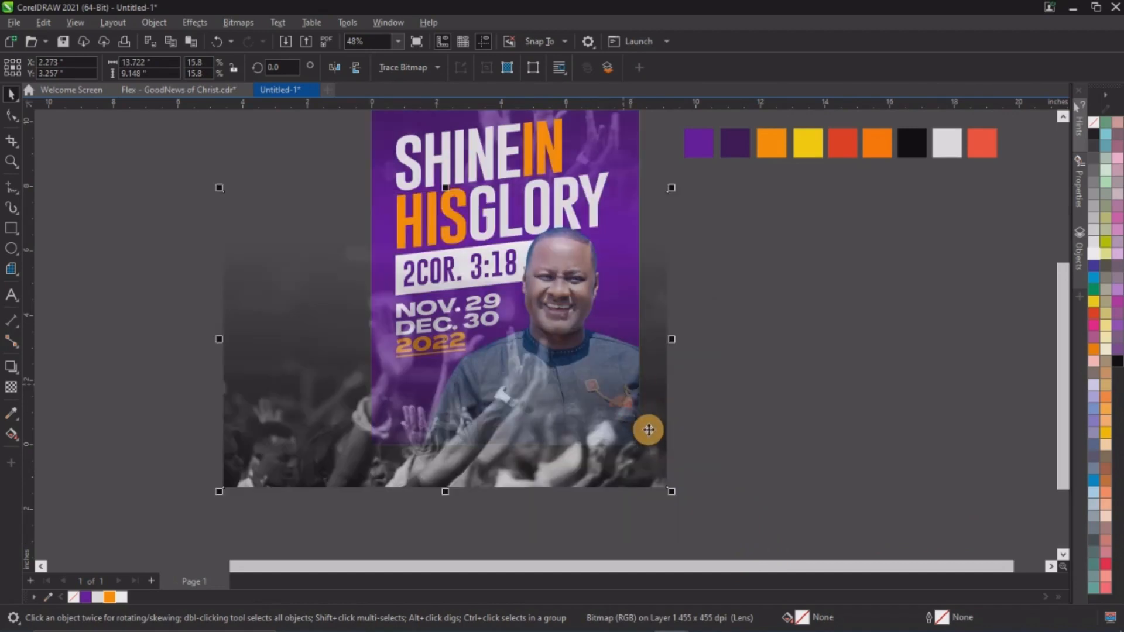
left_click_drag(652, 441, 655, 434)
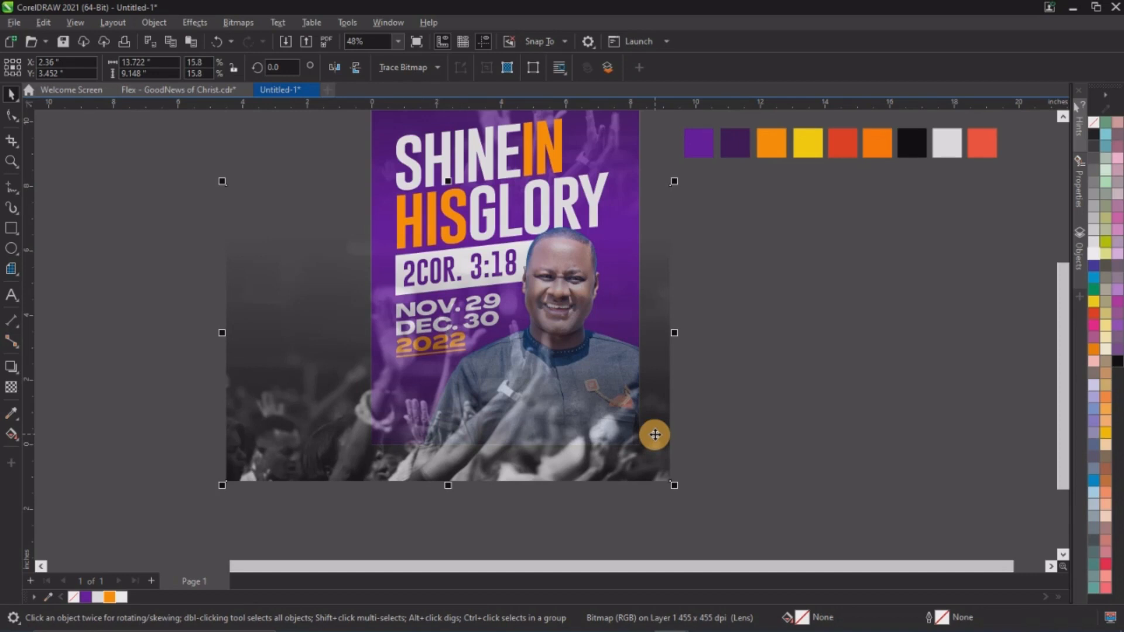
Step: PowerClip the faded crowd photo inside the flyer's purple background rectangle
scroll(654, 435, "down", 1)
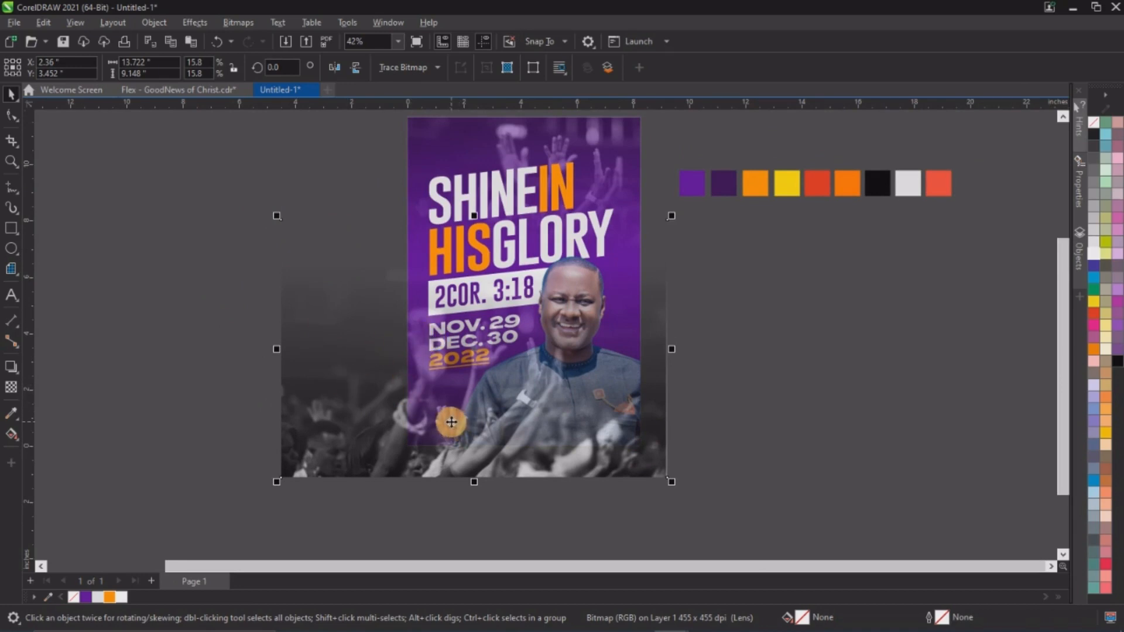
right_click(322, 354)
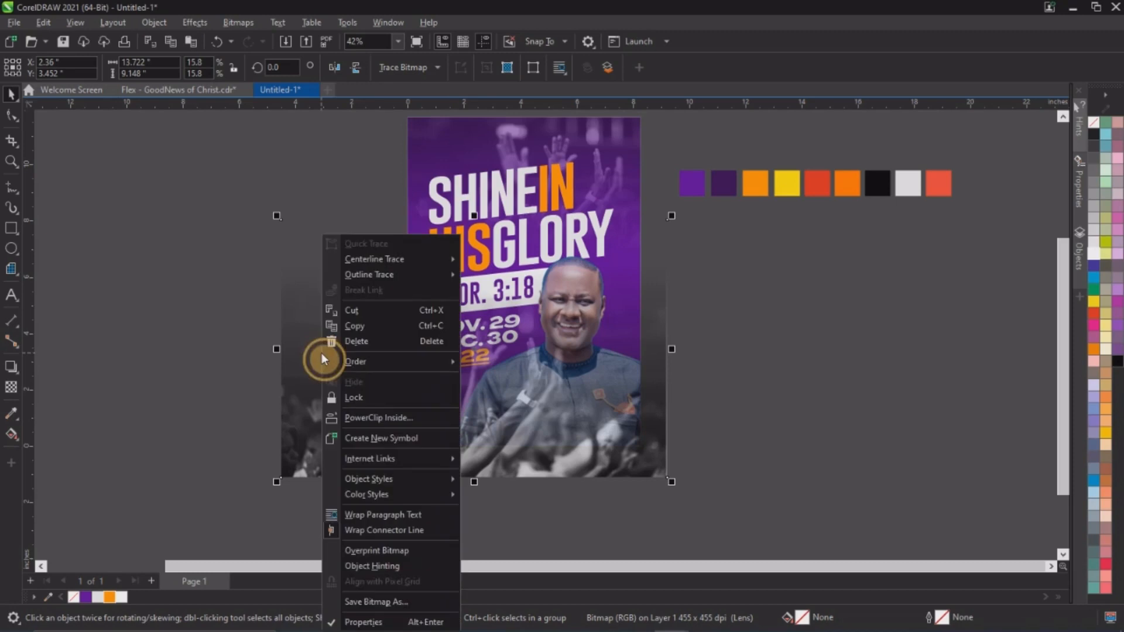
left_click(375, 417)
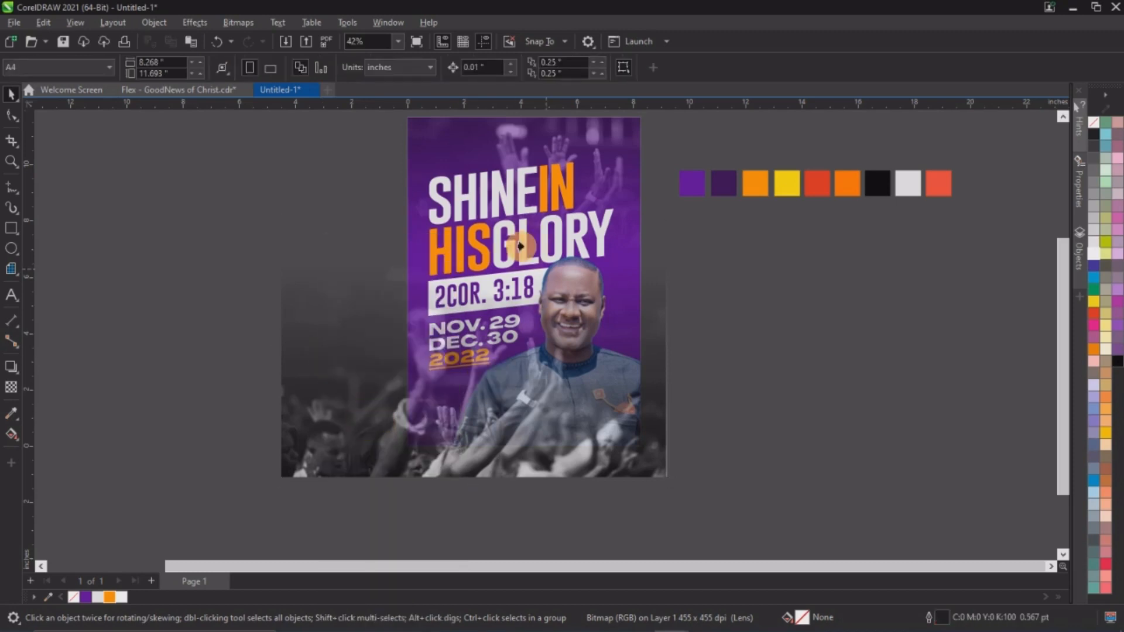
left_click(446, 139)
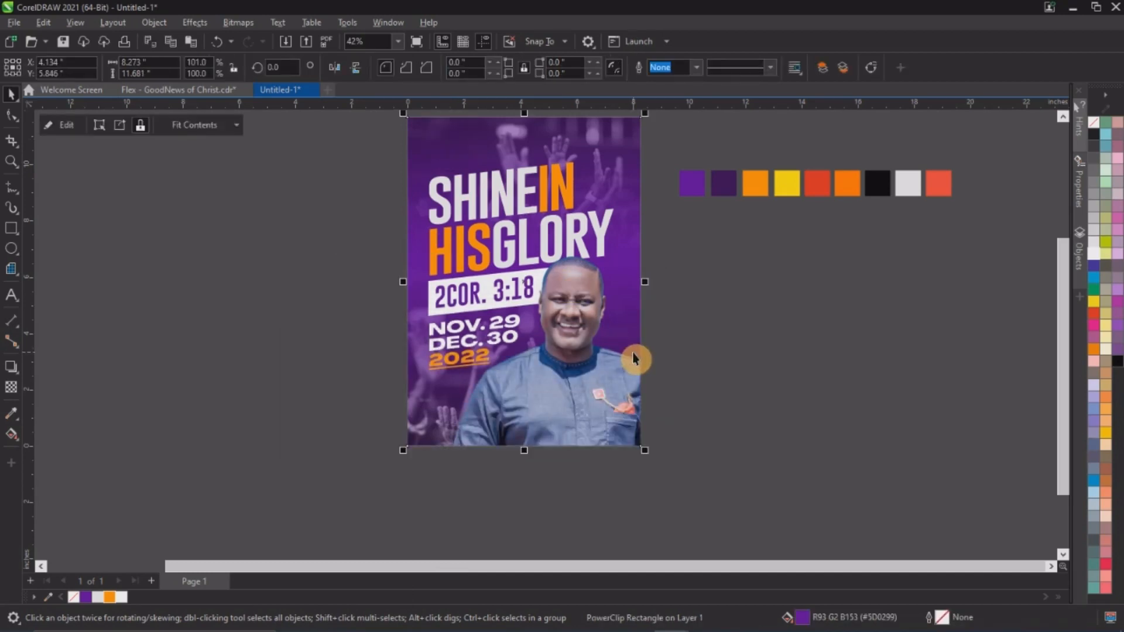
scroll(548, 345, "up", 2)
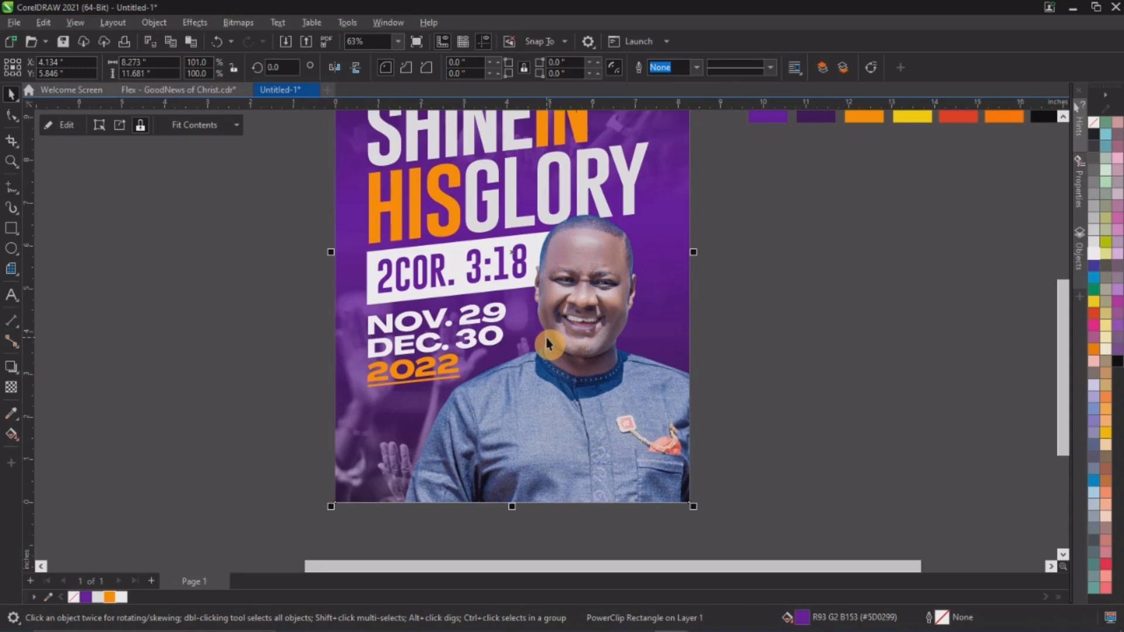
Step: Scale the date text and its underline up slightly to about 3.3 by 2.042 inches
left_click(274, 360)
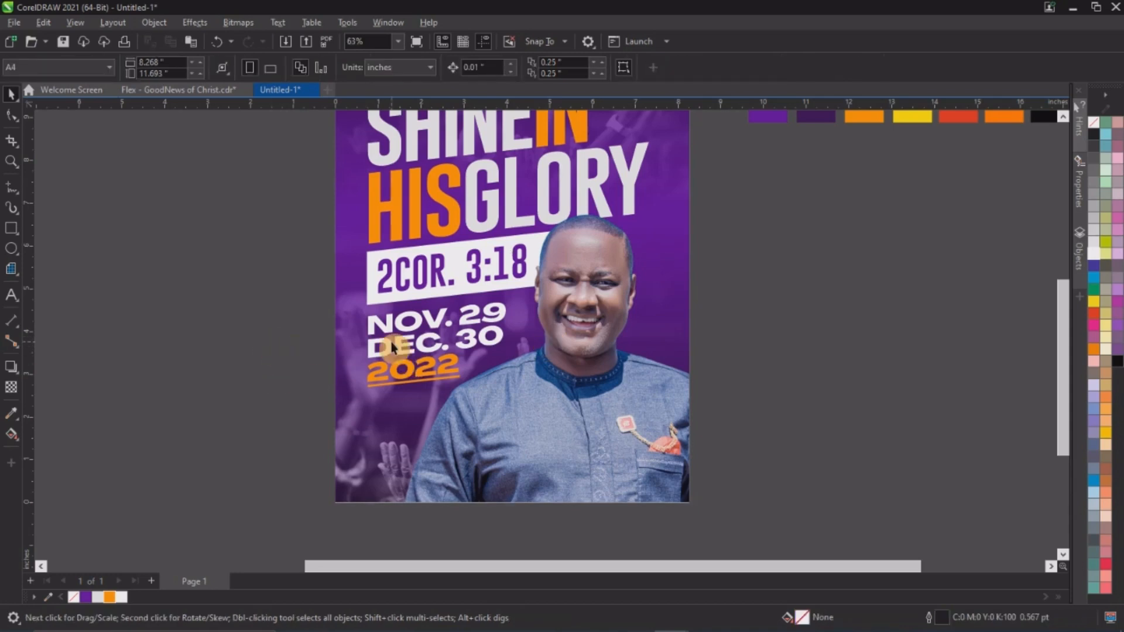
left_click_drag(234, 417, 529, 284)
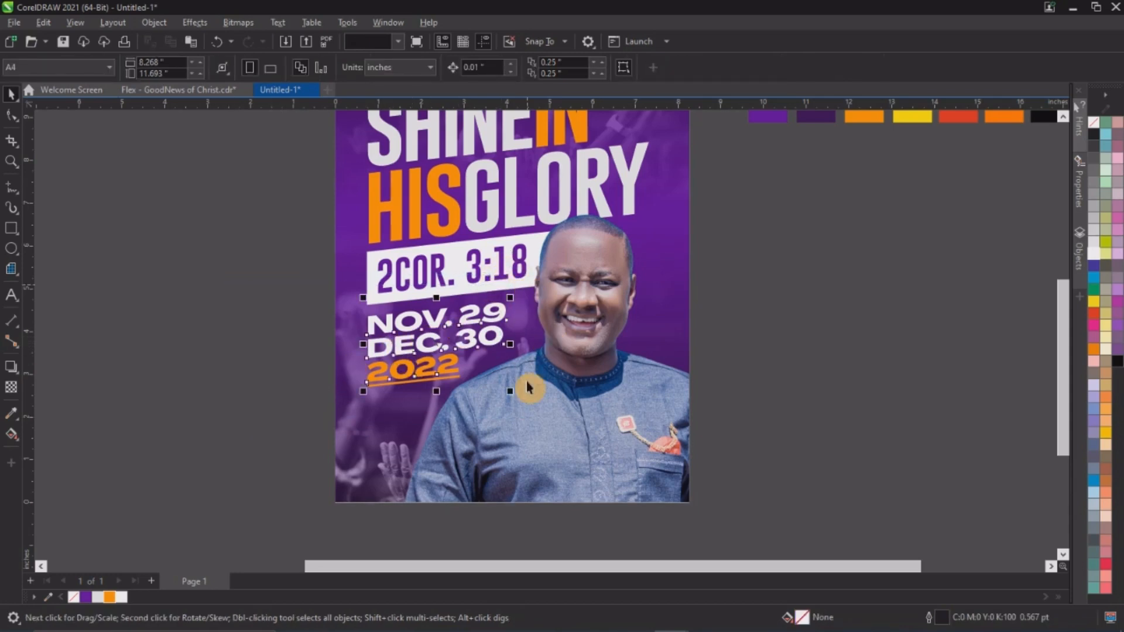
left_click_drag(510, 392, 513, 394)
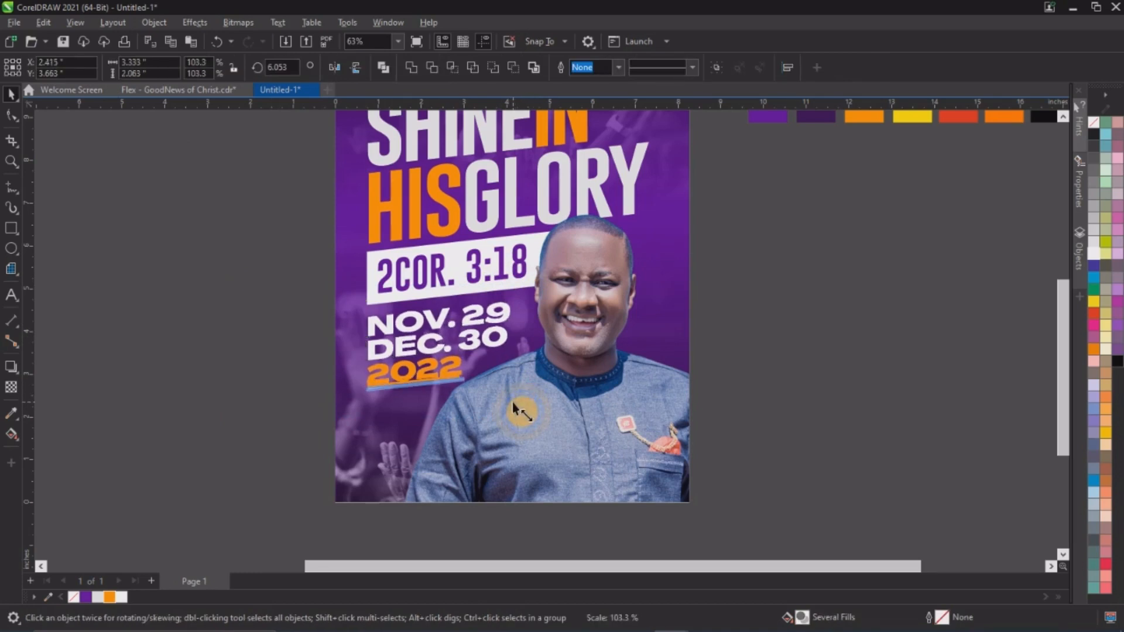
left_click(11, 368)
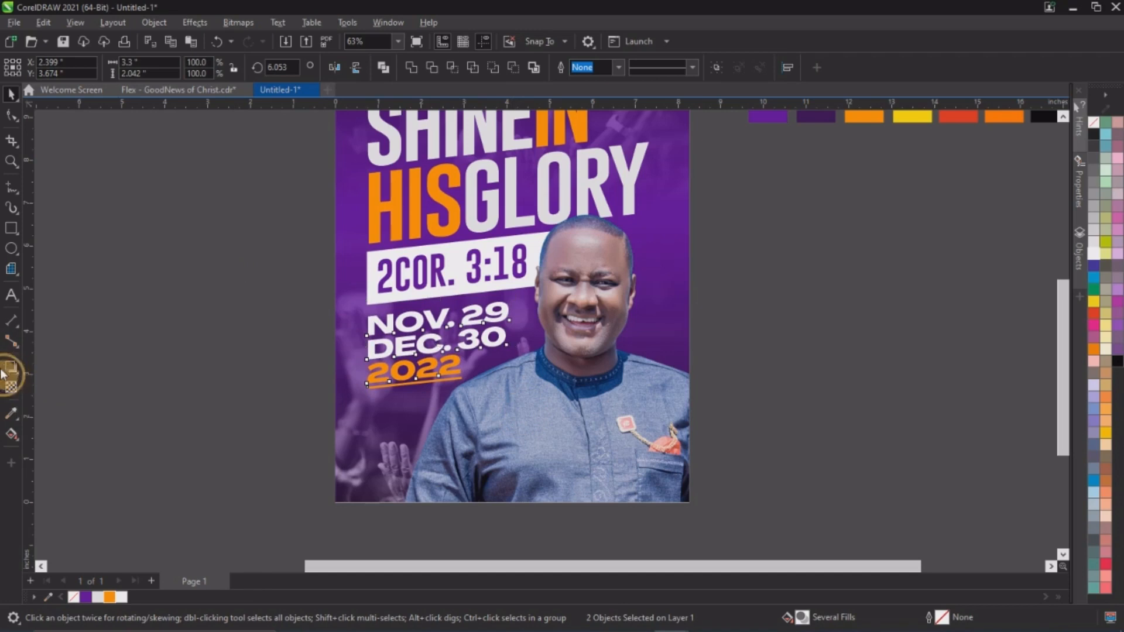
left_click_drag(438, 302, 473, 395)
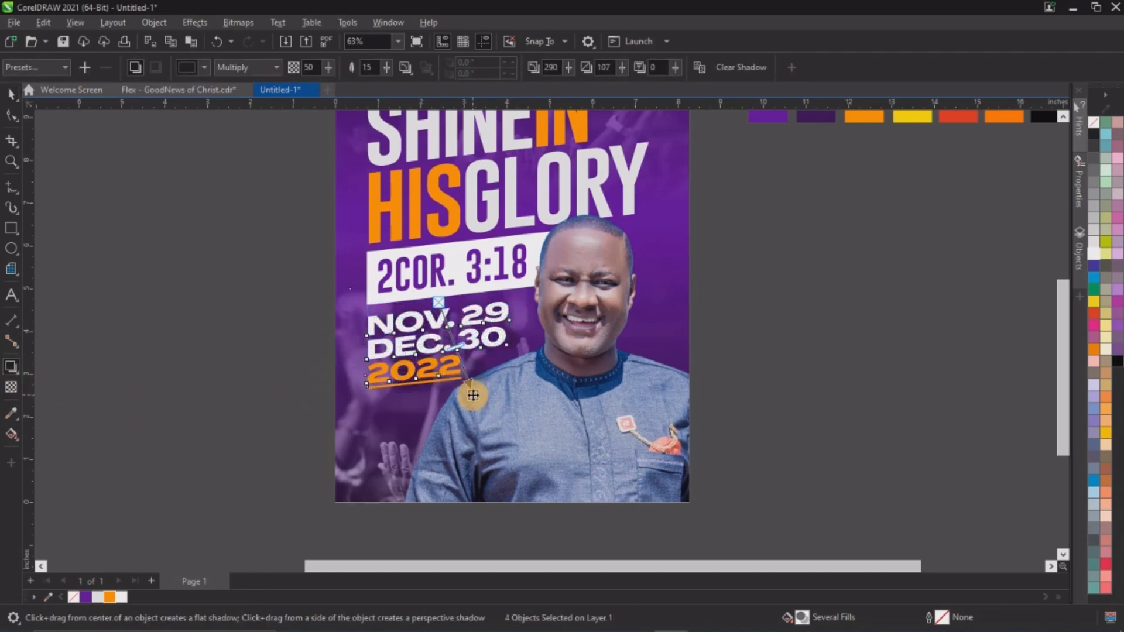
scroll(473, 395, "up", 3)
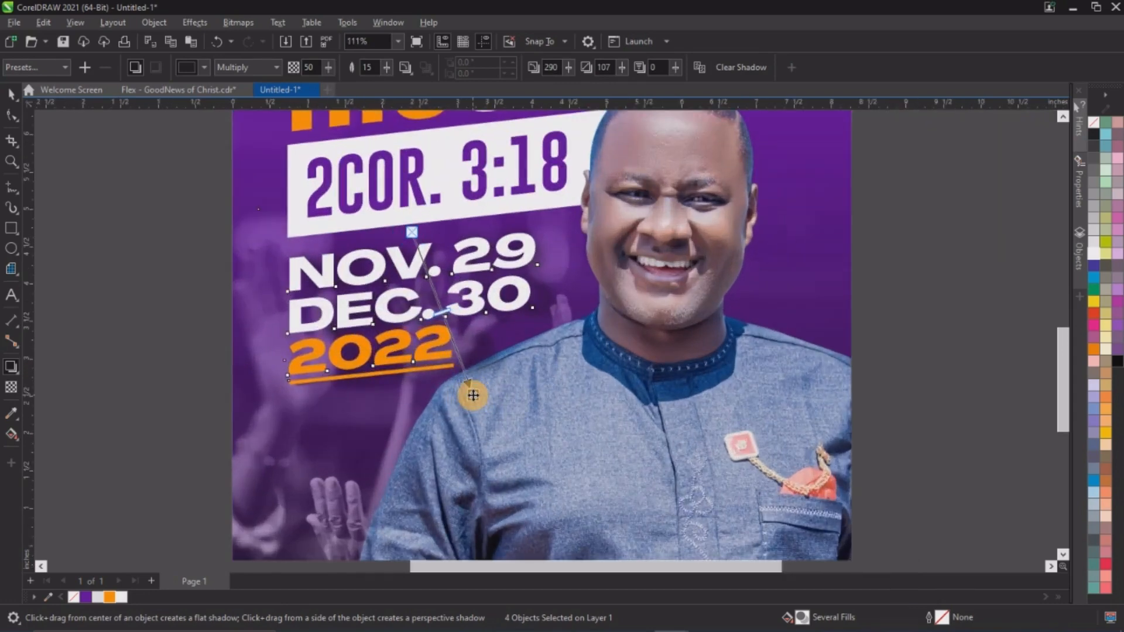
key("ctrl+z")
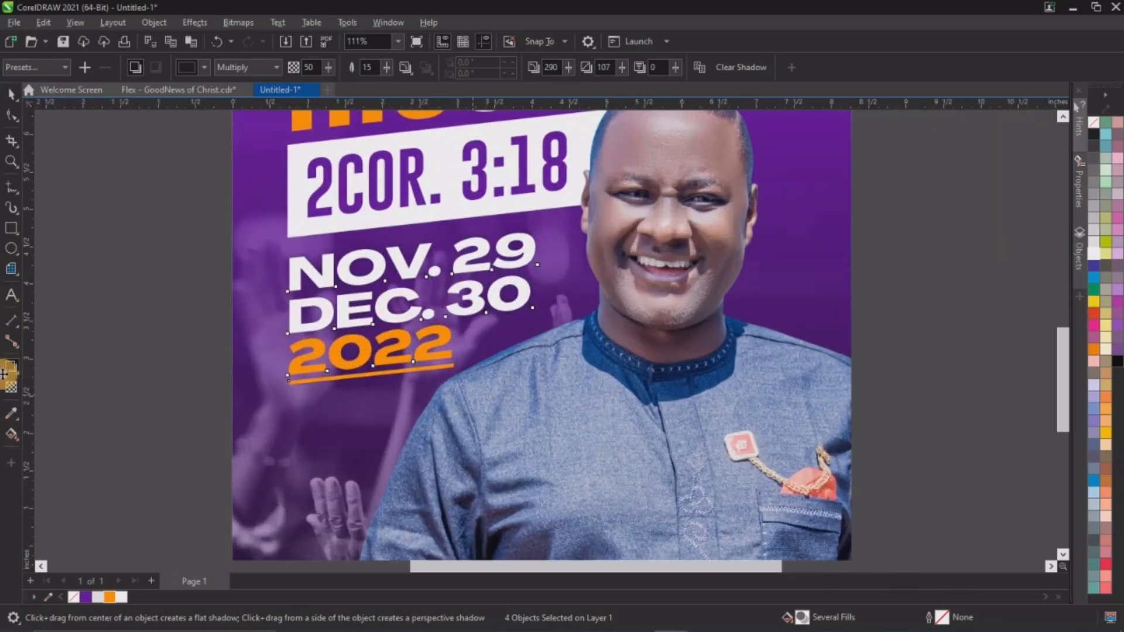
key("ctrl+z")
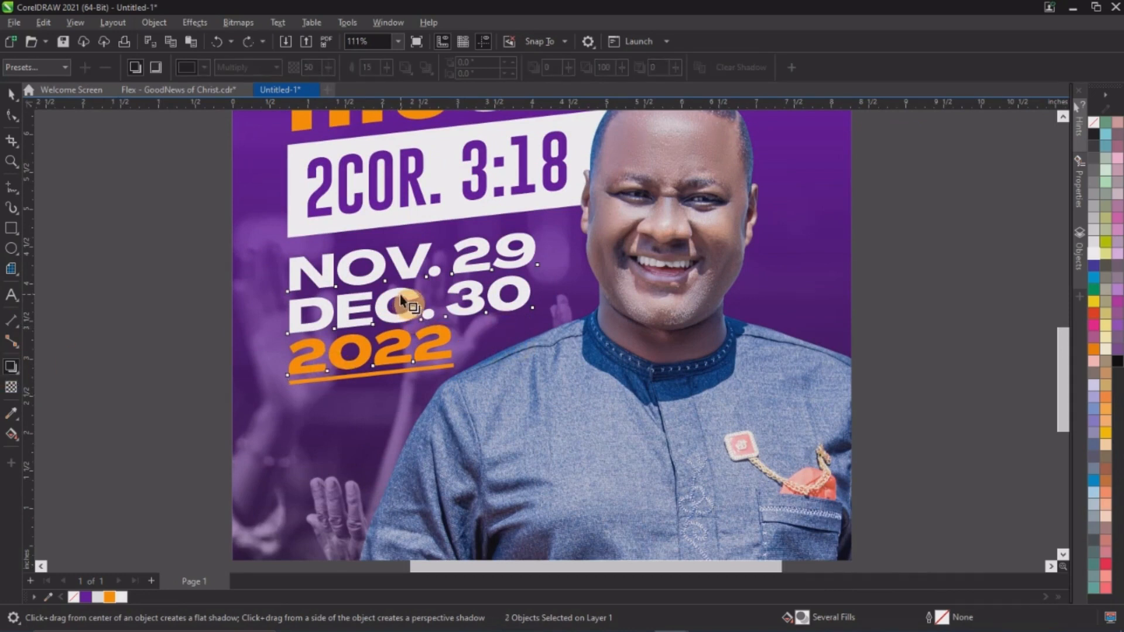
Step: Add a flat Multiply drop shadow to the date text and underline, with opacity 50, feather 15 and offset about 0.042, -0.04 inches
left_click_drag(402, 301, 497, 393)
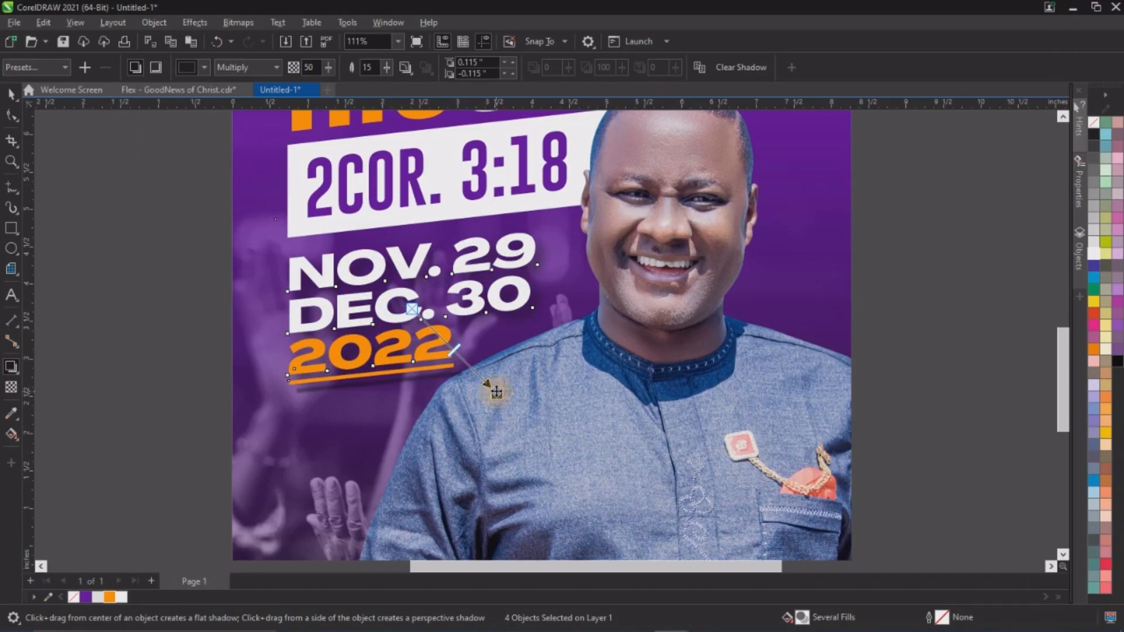
key("F4")
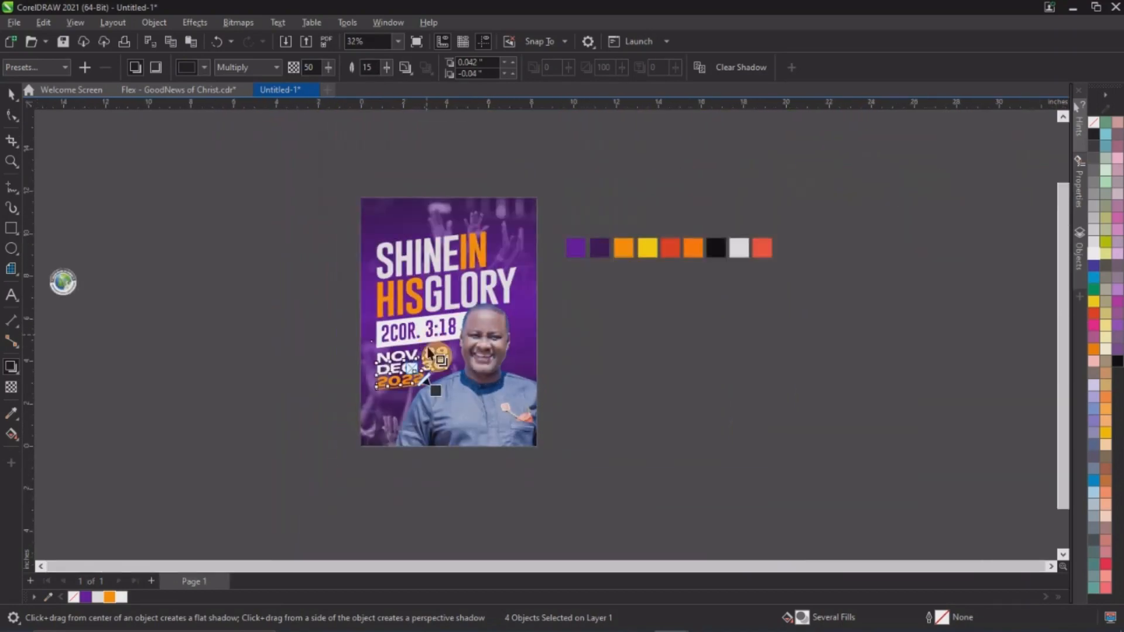
Step: Move the date text's drop shadow farther out to an offset of about 0.091, -0.084 inches
scroll(441, 391, "up", 3)
left_click_drag(424, 387, 432, 389)
scroll(431, 389, "down", 7)
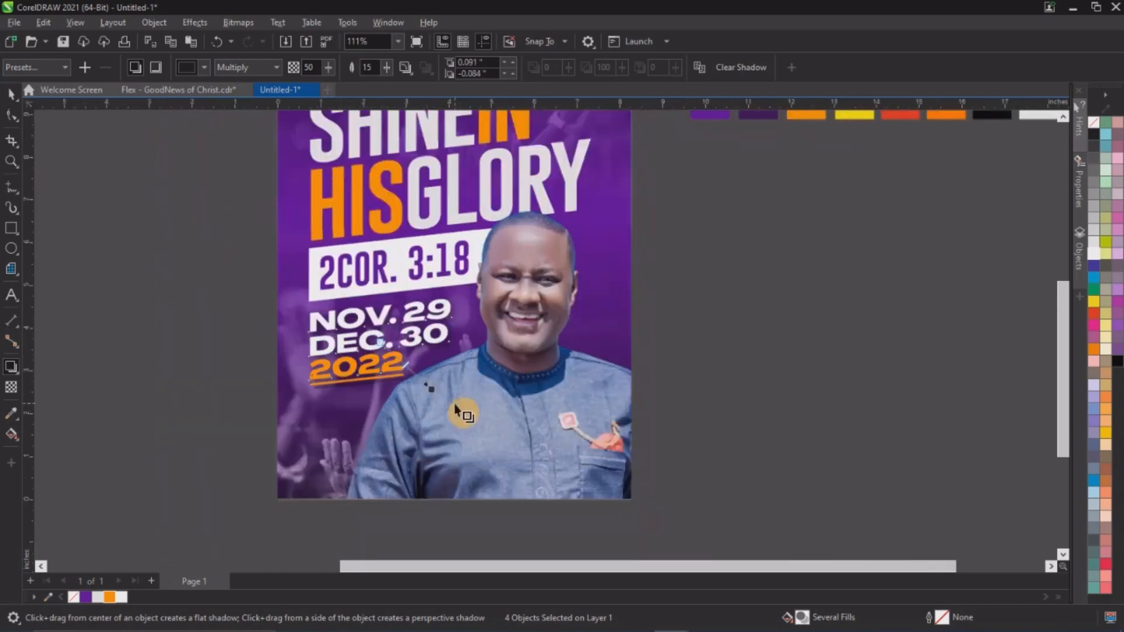
scroll(438, 191, "up", 2)
scroll(491, 270, "down", 2)
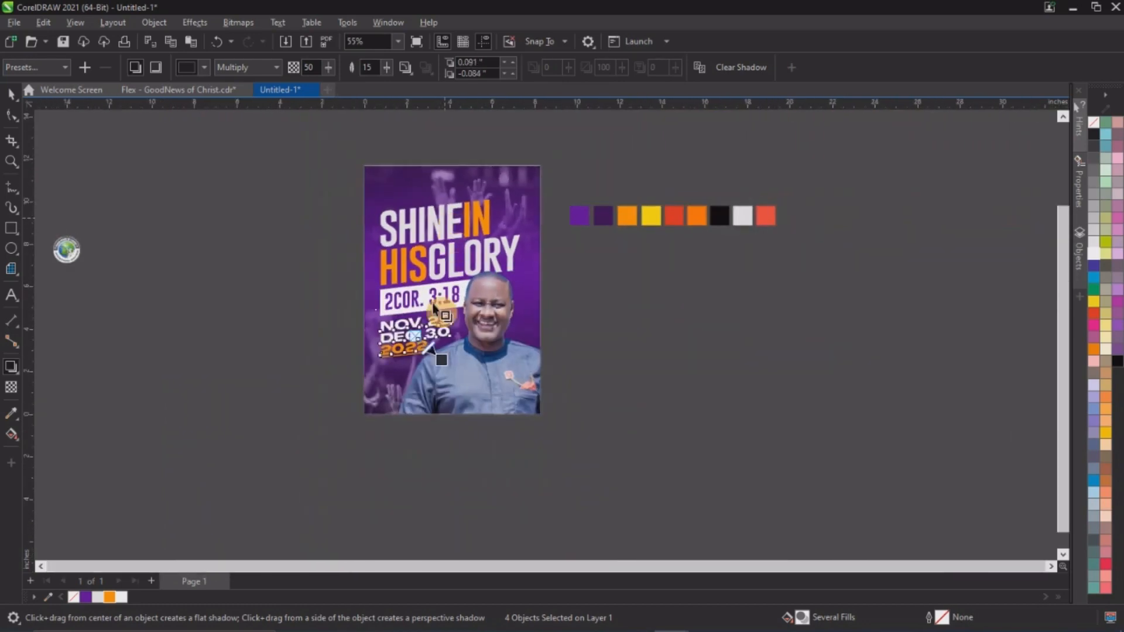
scroll(388, 257, "up", 4)
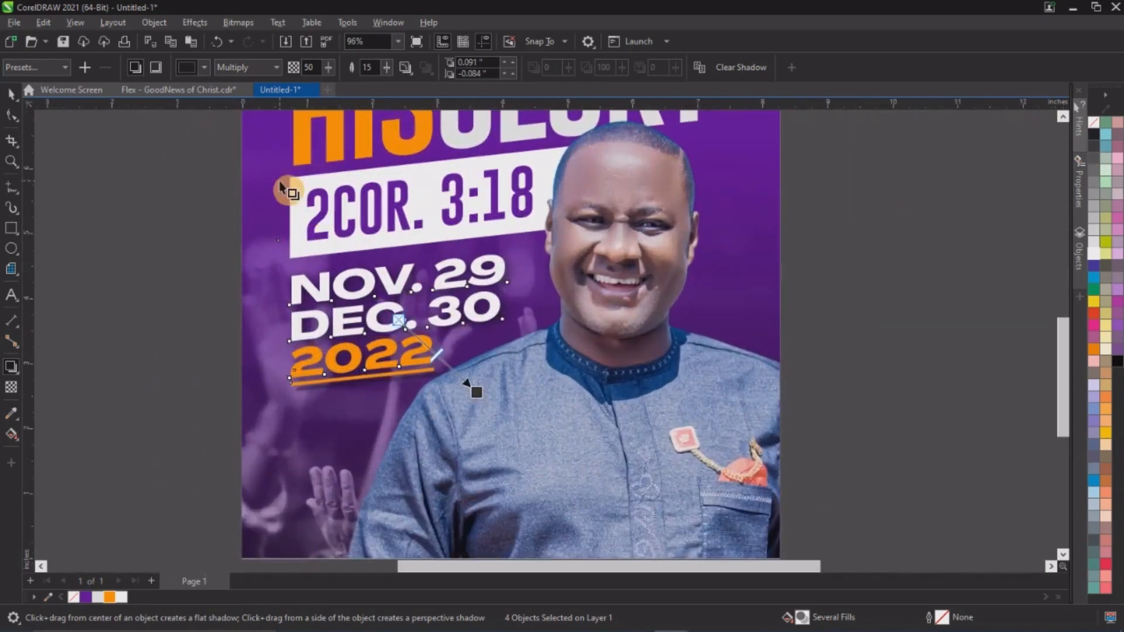
left_click(297, 186)
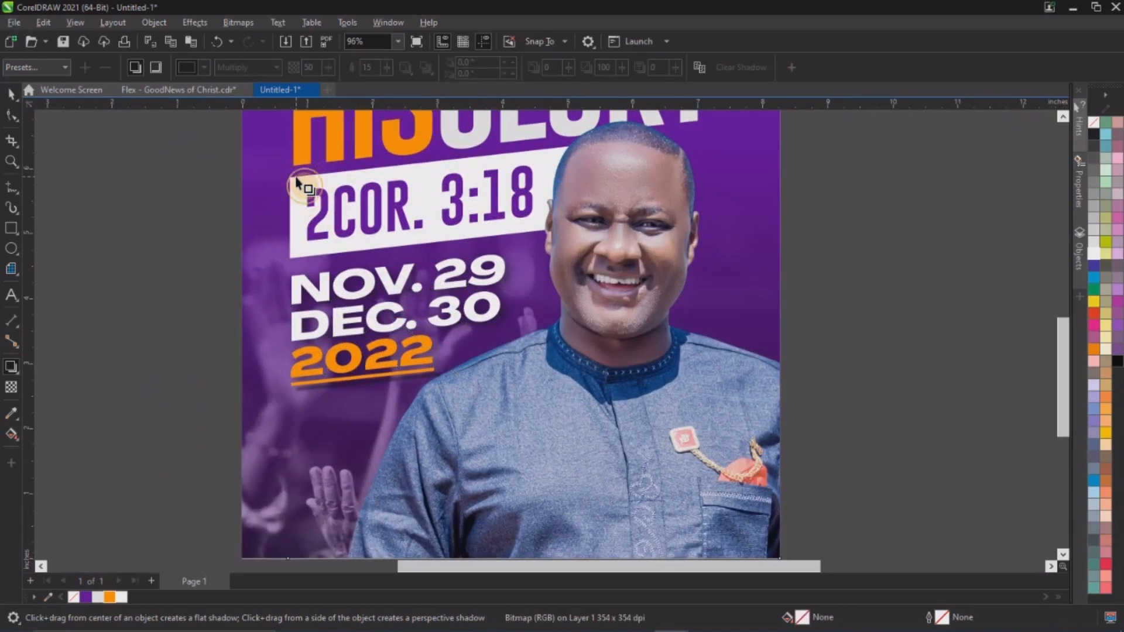
left_click(11, 95)
left_click(297, 183)
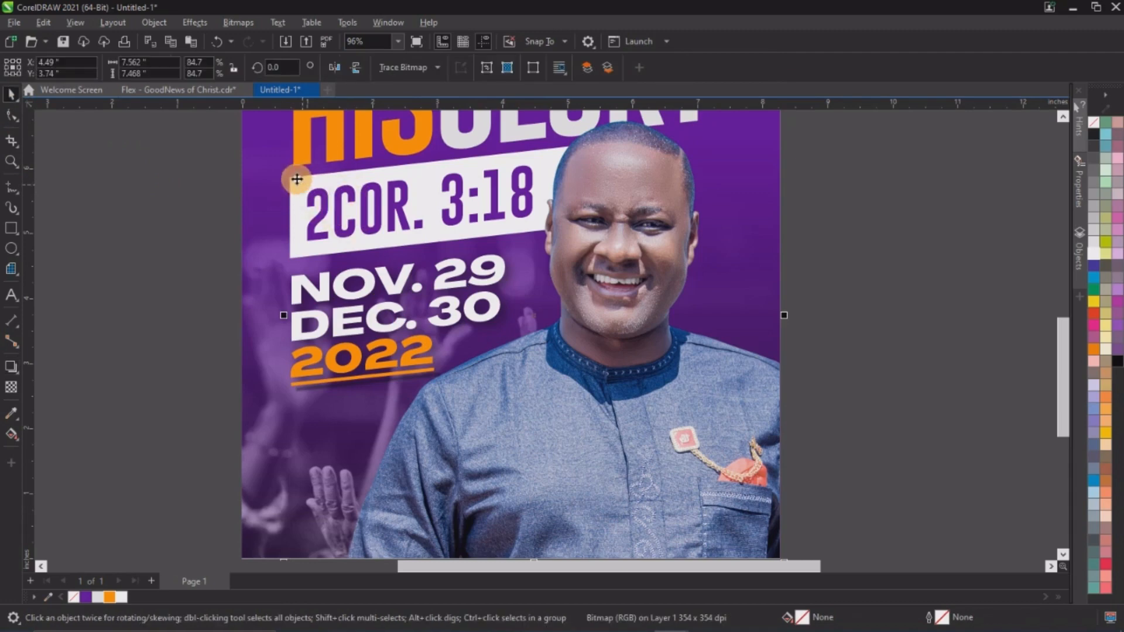
scroll(490, 422, "down", 4)
left_click(385, 316)
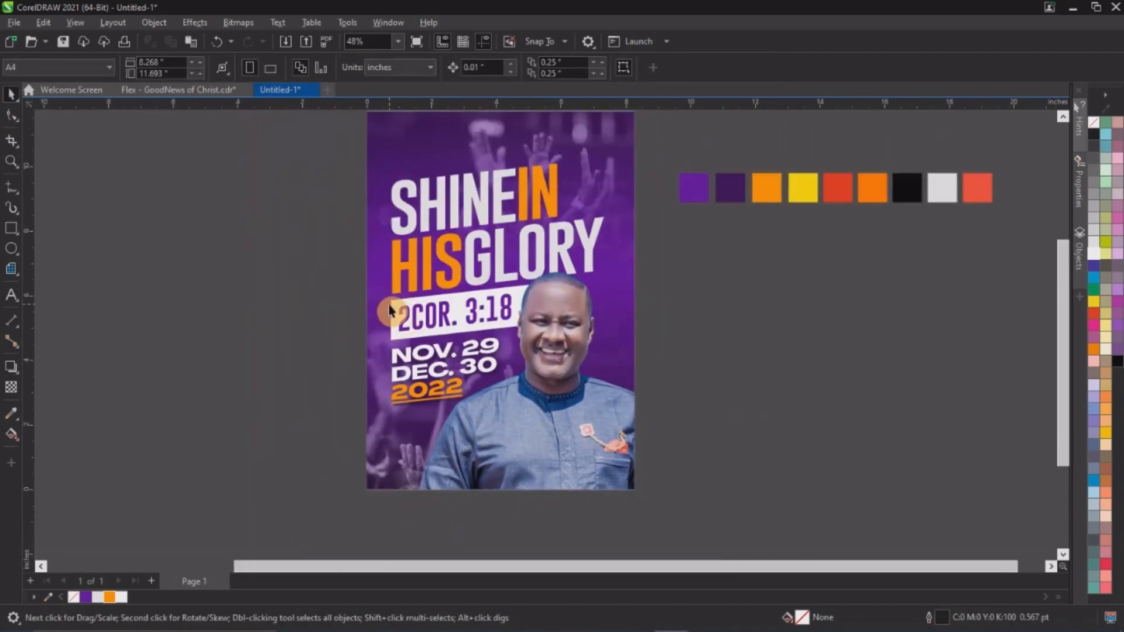
left_click(388, 310)
scroll(579, 391, "up", 1)
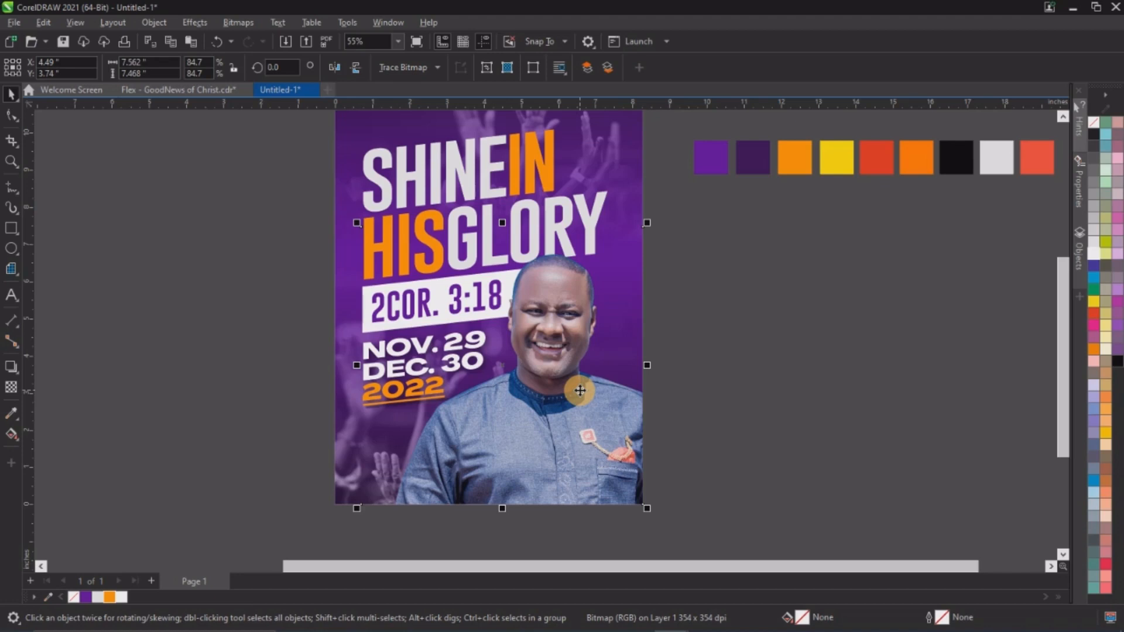
left_click_drag(420, 280, 527, 280)
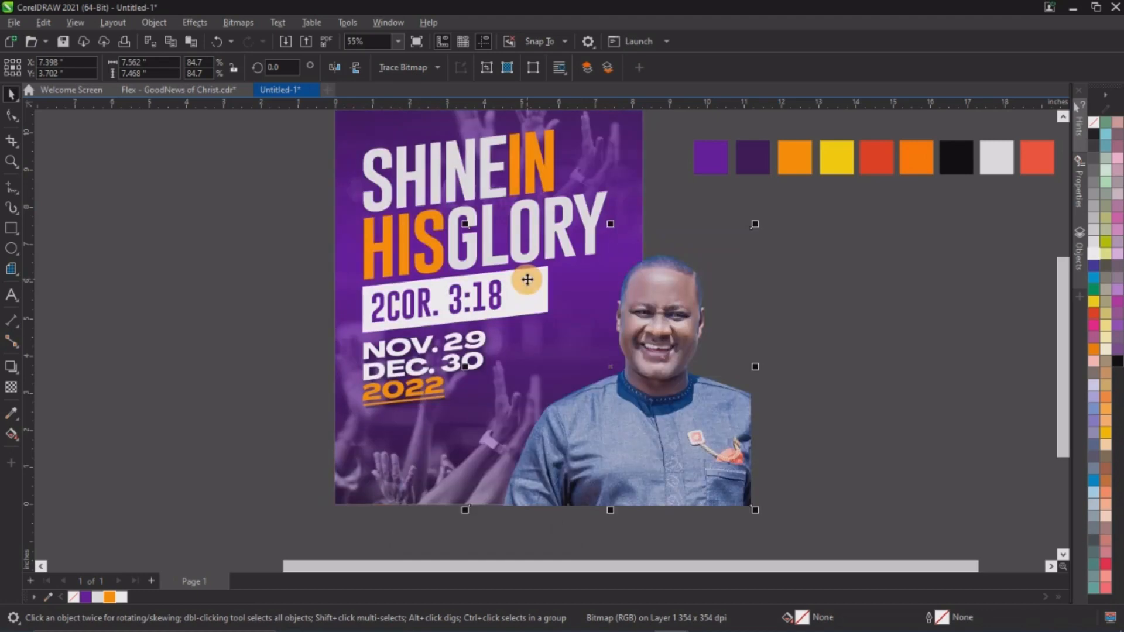
key("ctrl+z")
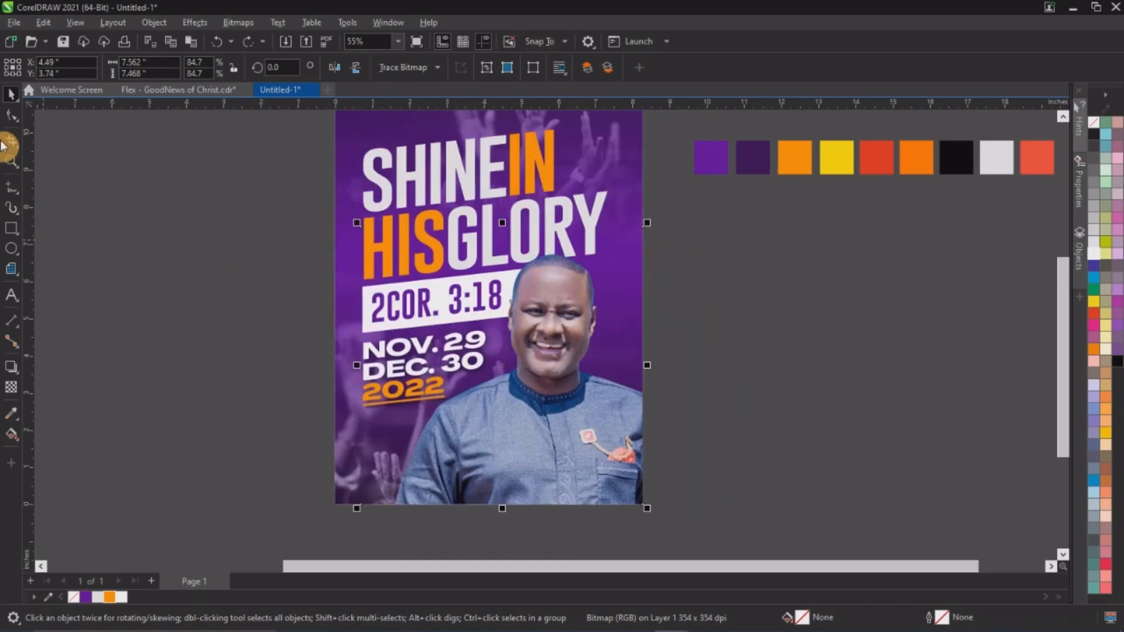
Step: Reshape the portrait bitmap's outline by its nodes, trimming the empty left and upper areas and cutting in the upper-left corner clear of the verse bar
left_click(15, 114)
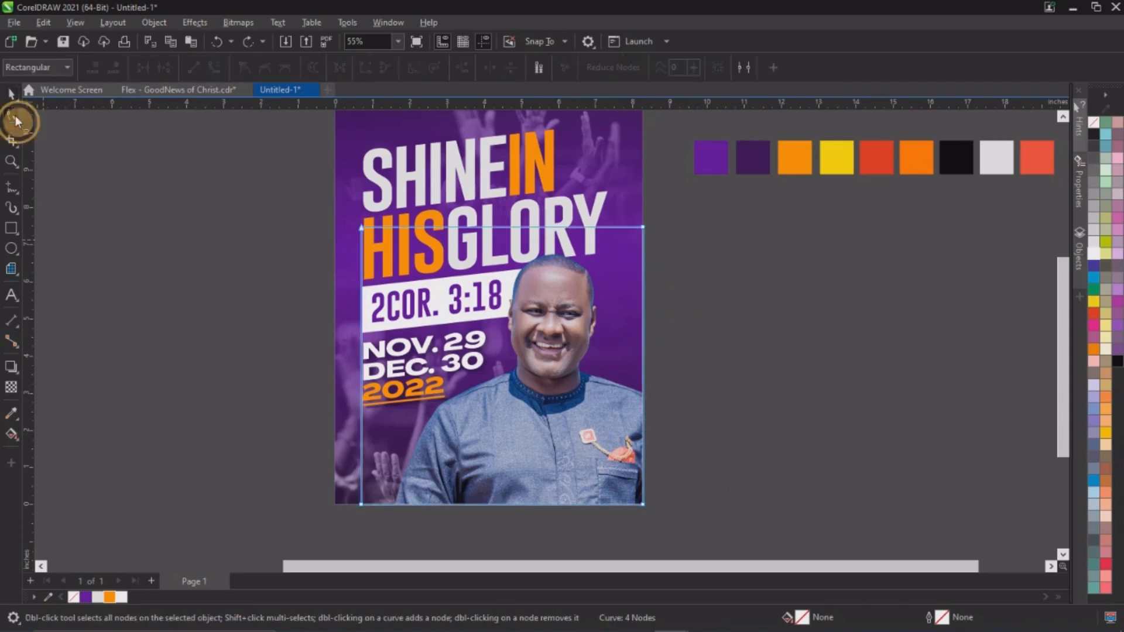
left_click_drag(321, 184, 410, 544)
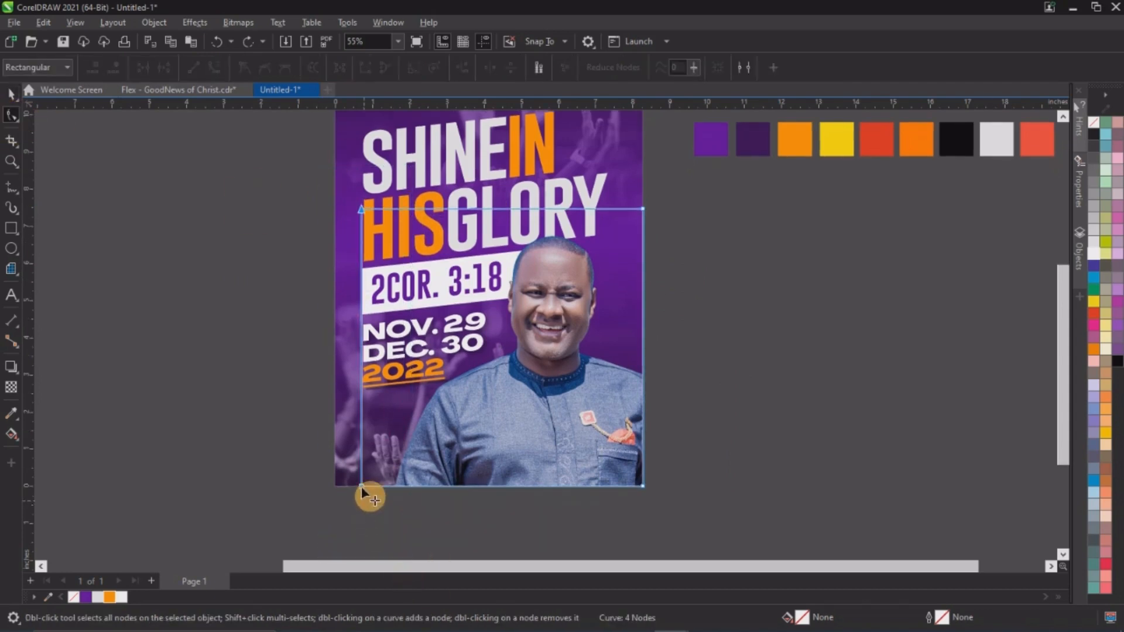
left_click_drag(363, 487, 392, 486)
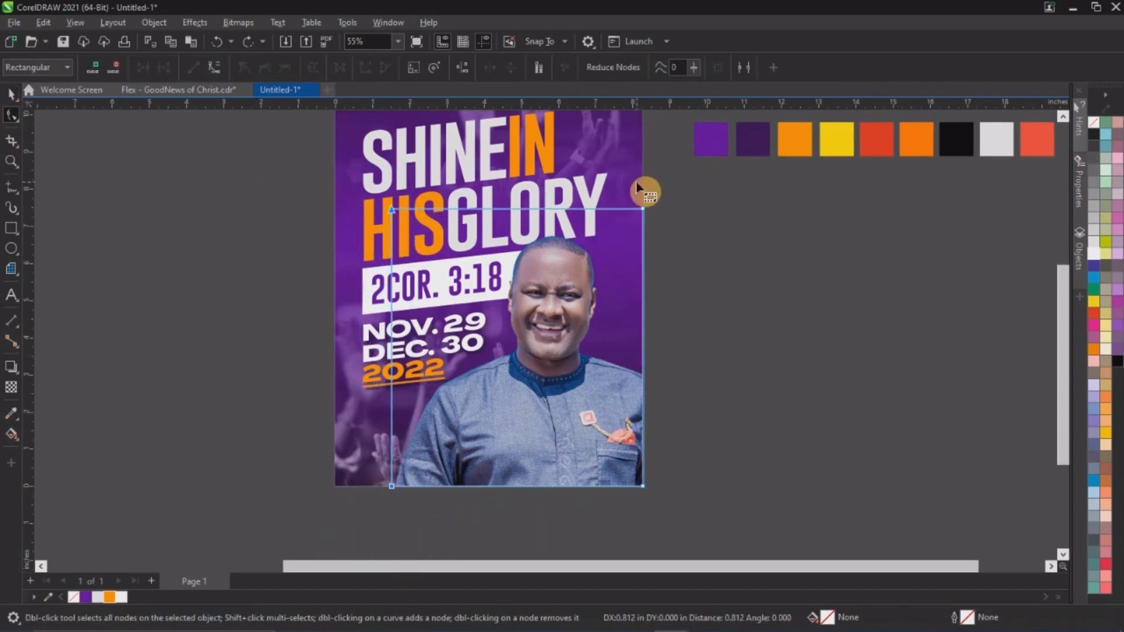
left_click_drag(251, 173, 749, 252)
left_click_drag(642, 209, 642, 232)
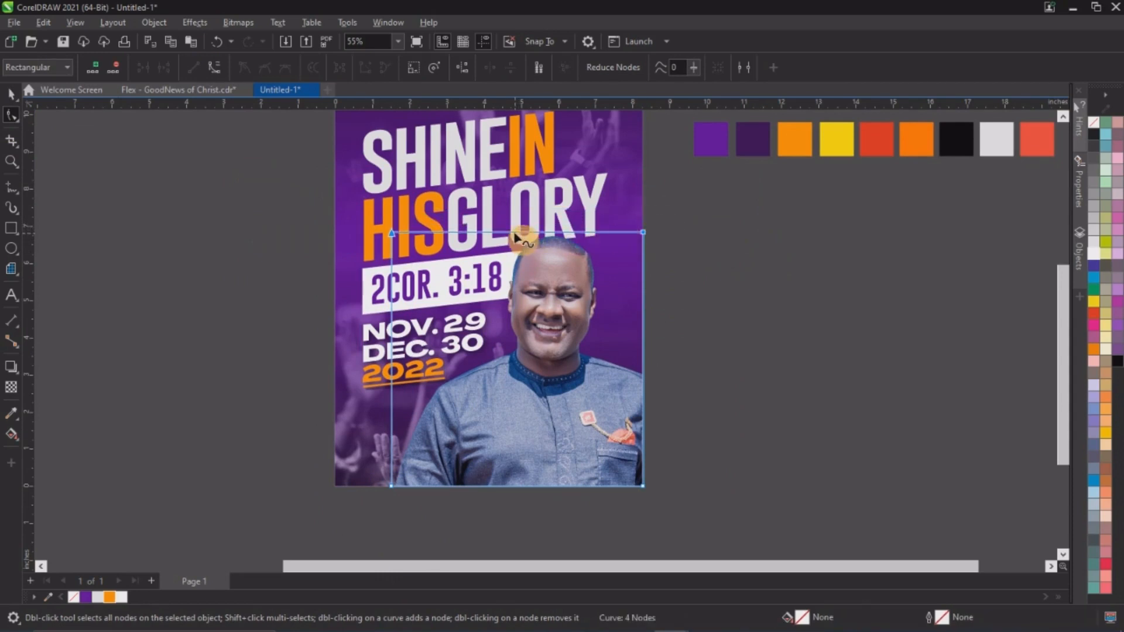
double_click(514, 232)
double_click(391, 396)
left_click_drag(392, 235, 461, 348)
left_click(10, 95)
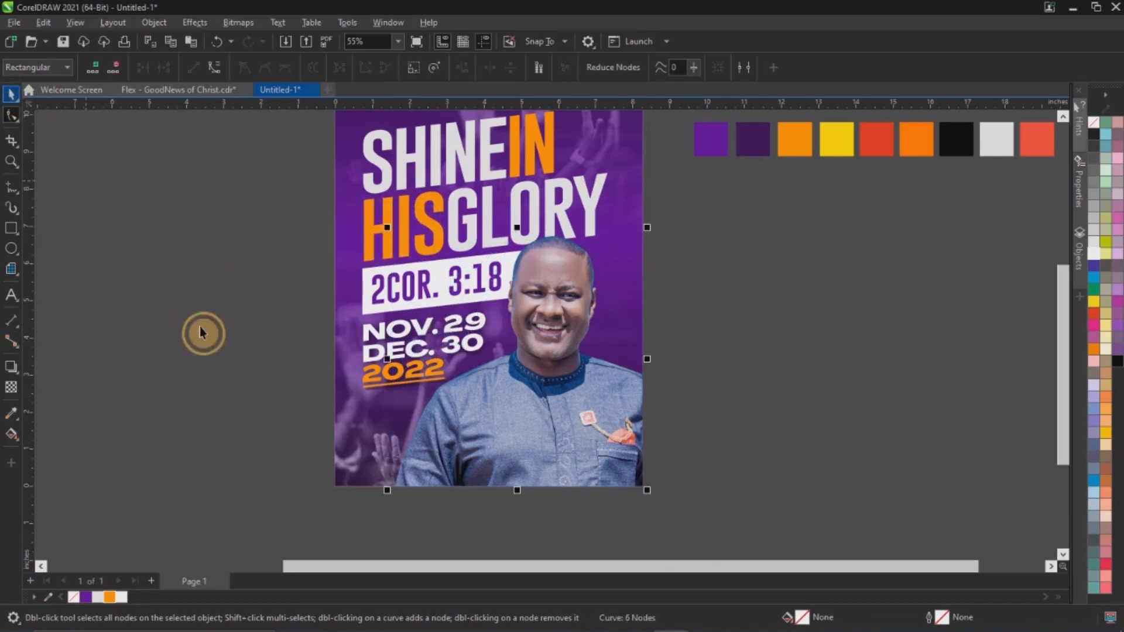
Step: Add a flat Multiply drop shadow to the white verse bar, with opacity 50, feather 15 and offset about 0.108, -0.189 inches
left_click(199, 327)
left_click(364, 285)
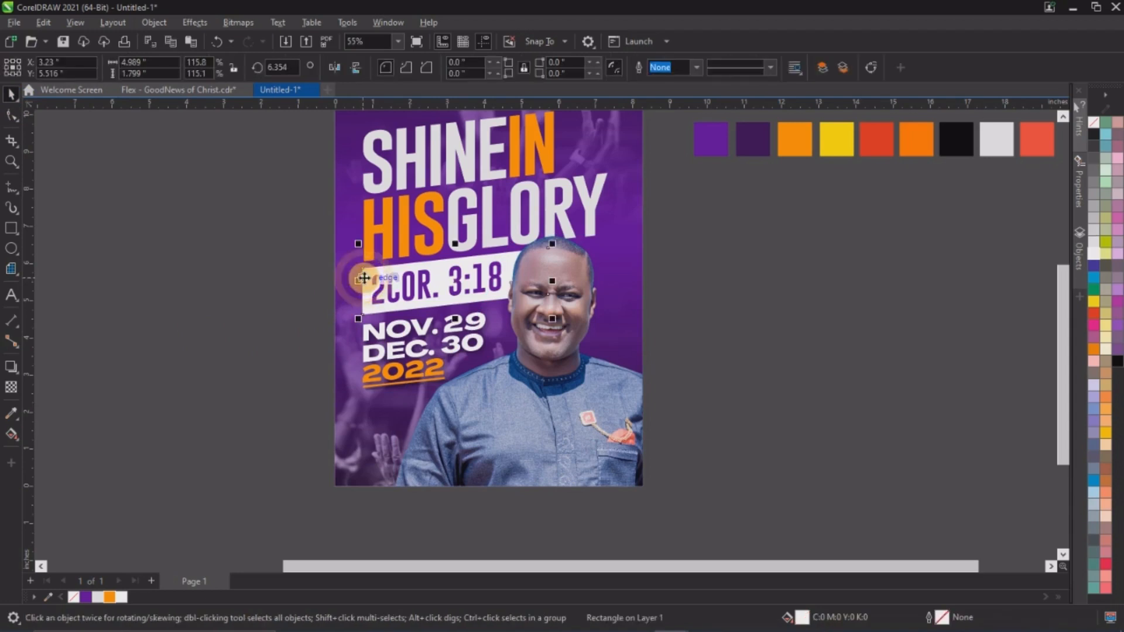
left_click(16, 370)
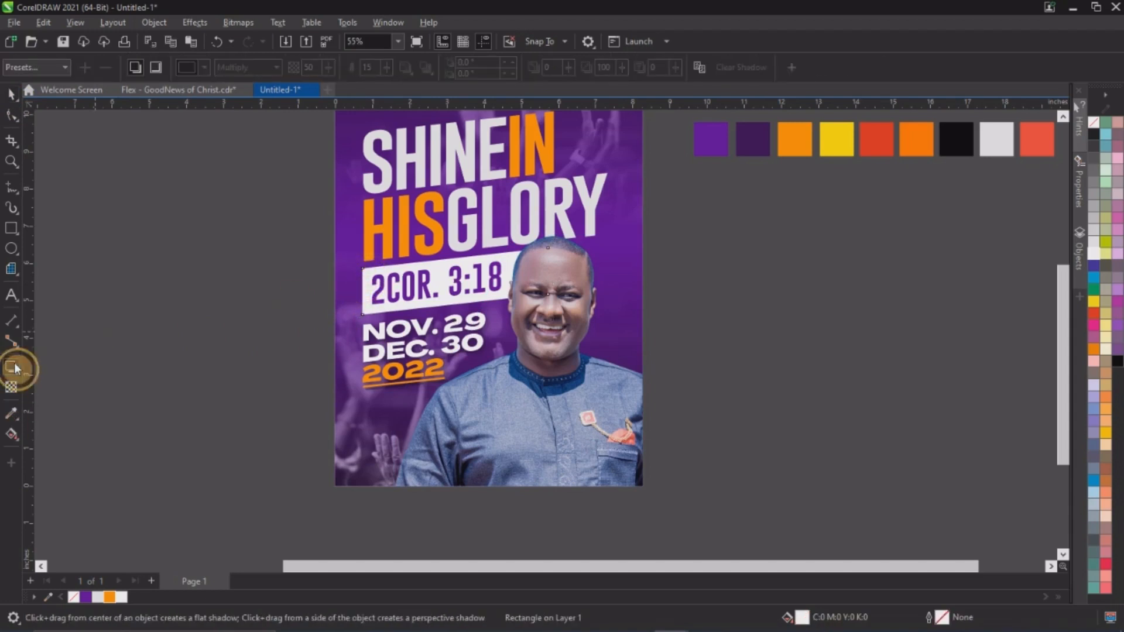
left_click_drag(455, 281, 477, 321)
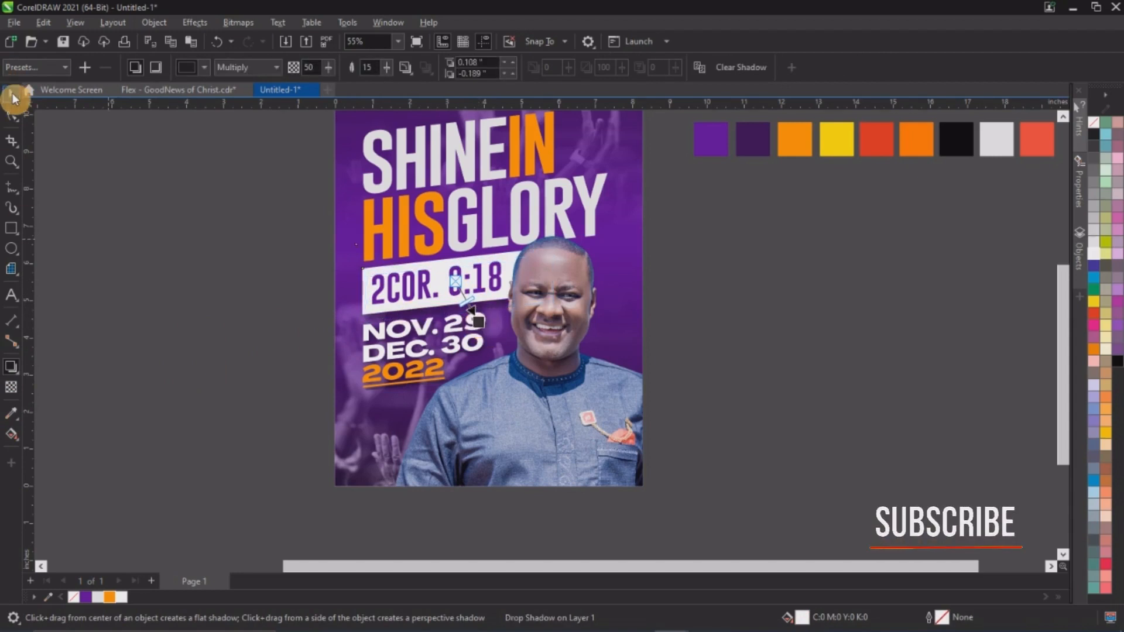
left_click(11, 95)
left_click(184, 314)
Step: Draw a rectangle about 7.487 by 1.21 inches along the flyer's bottom edge, starting from its left side
scroll(429, 271, "down", 1)
key("z")
left_click_drag(379, 155, 568, 404)
key("space")
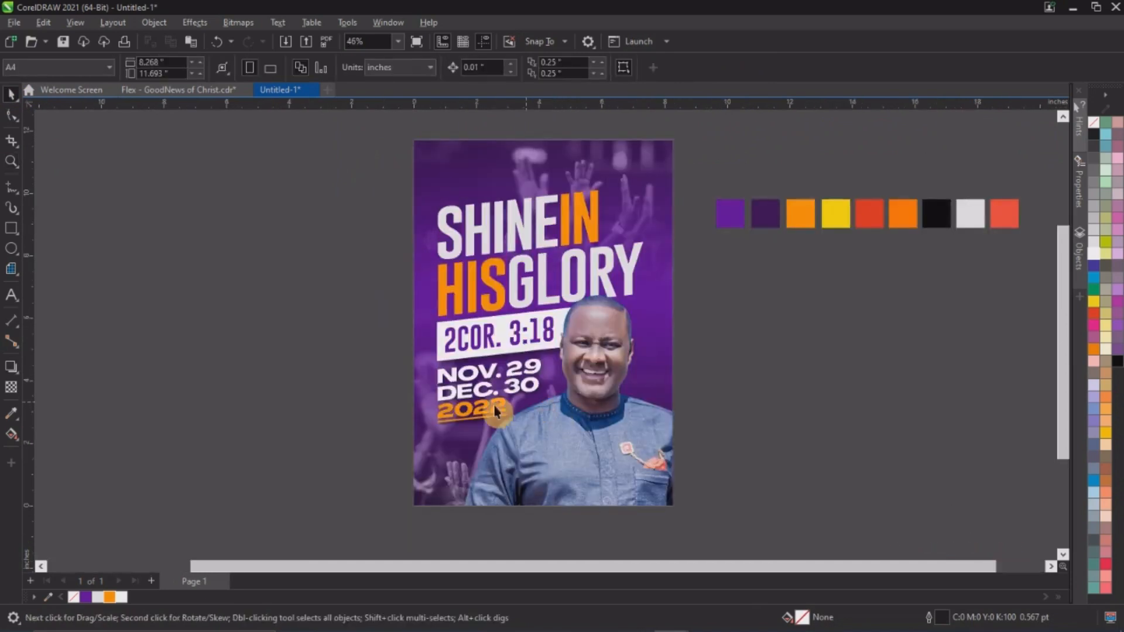
key("z")
left_click_drag(370, 368, 755, 505)
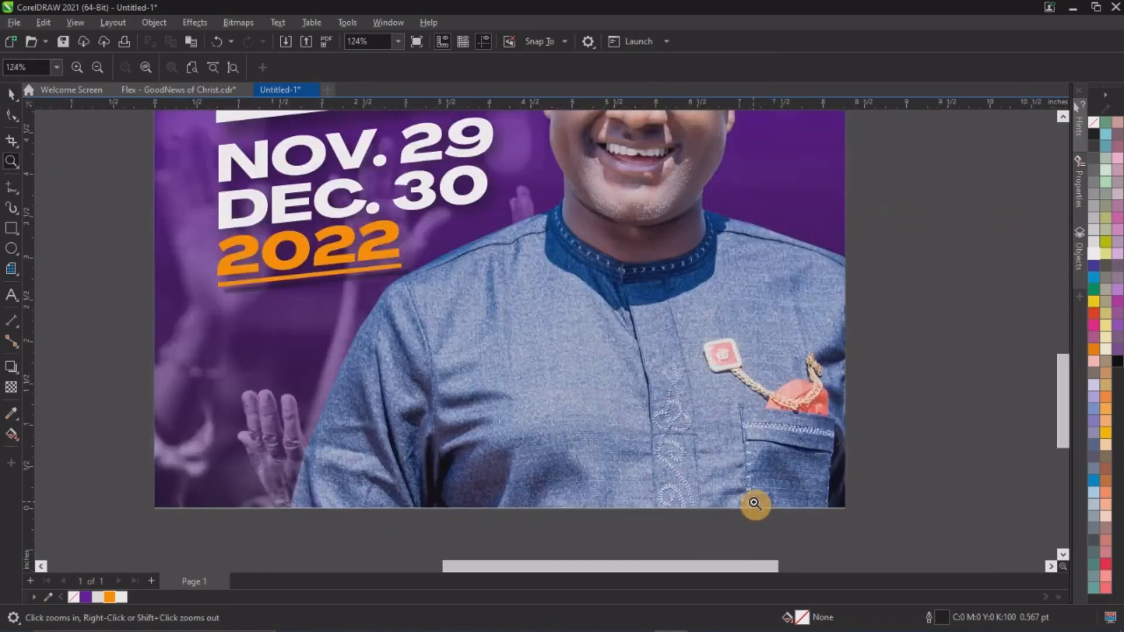
key("space")
scroll(328, 317, "down", 1)
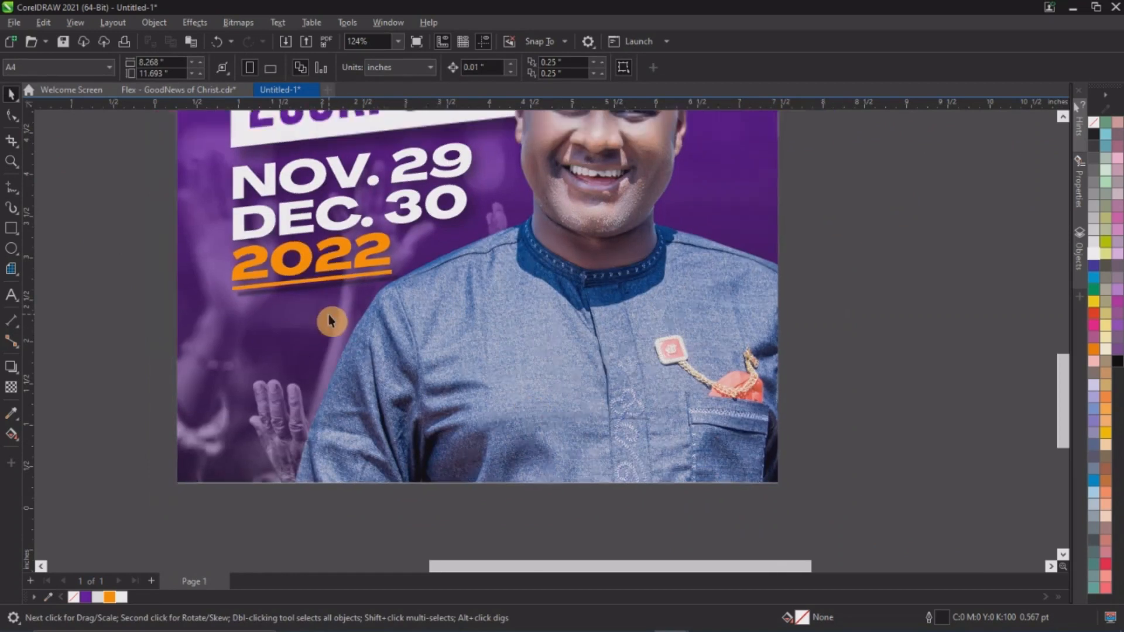
left_click(9, 229)
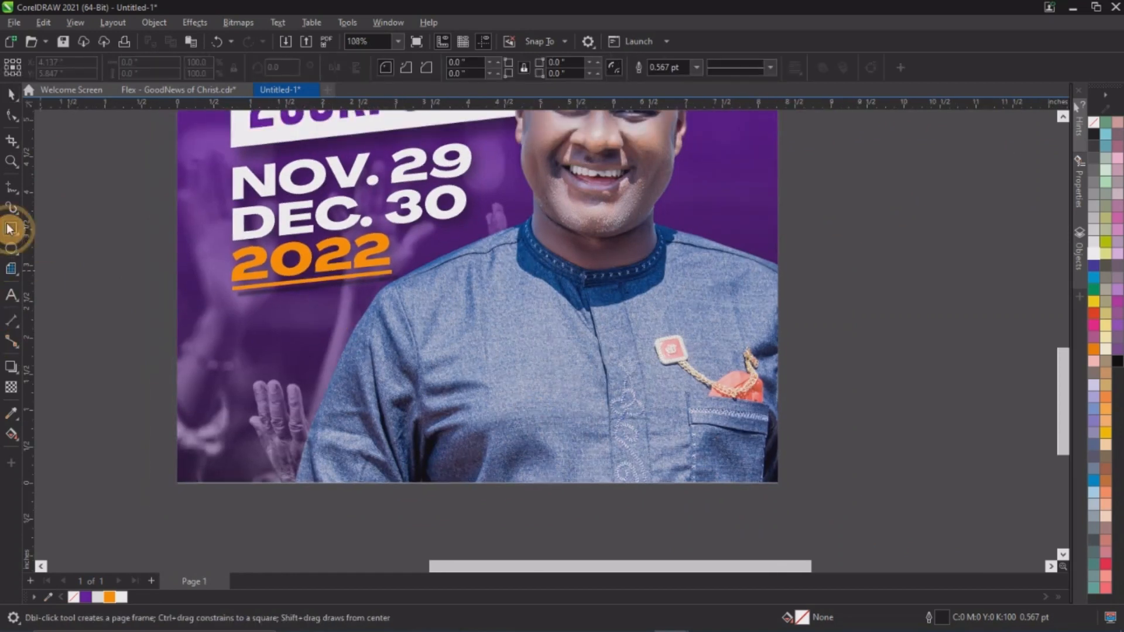
left_click_drag(177, 396, 725, 486)
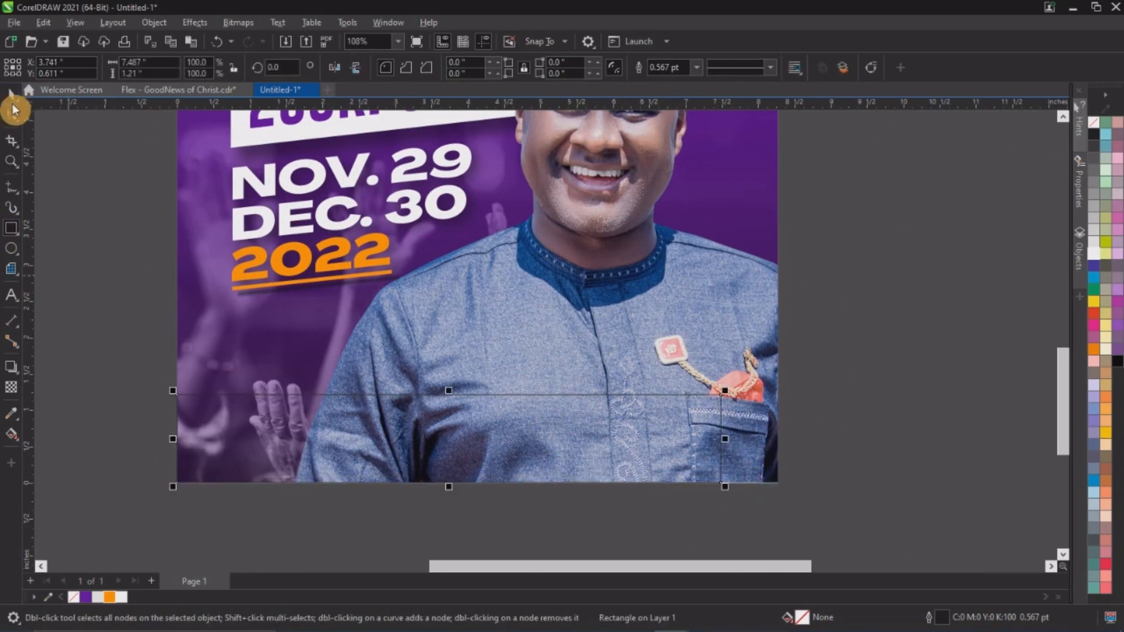
Step: Fill the bottom rectangle with orange #FF9000 without an outline and reduce its height to about 0.959 inches from the top
left_click(110, 597)
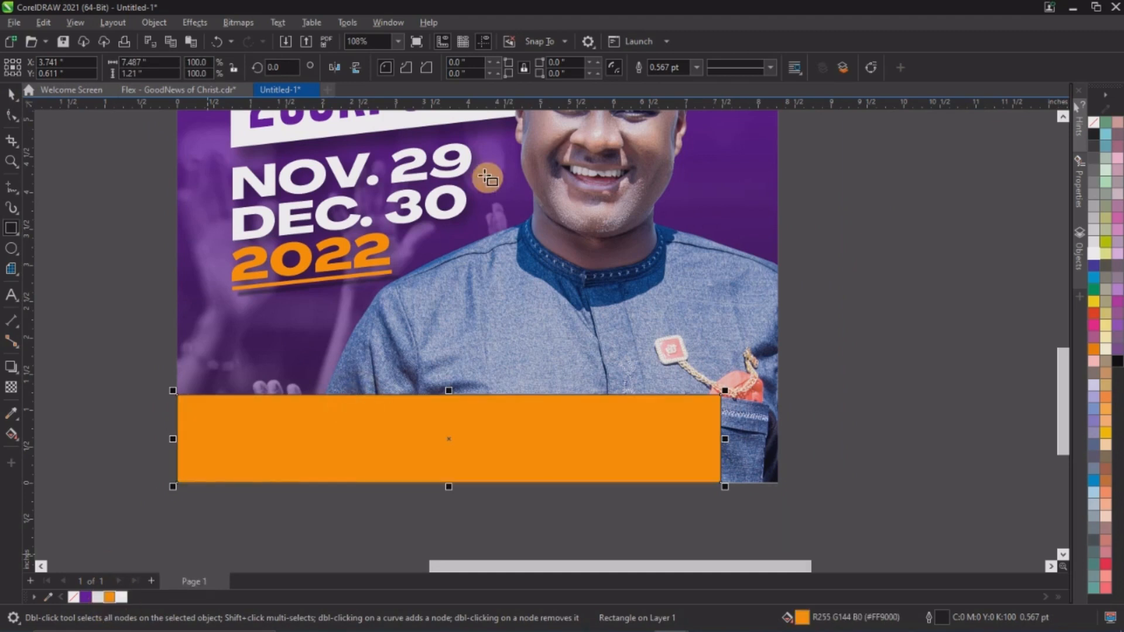
left_click(695, 68)
left_click(682, 82)
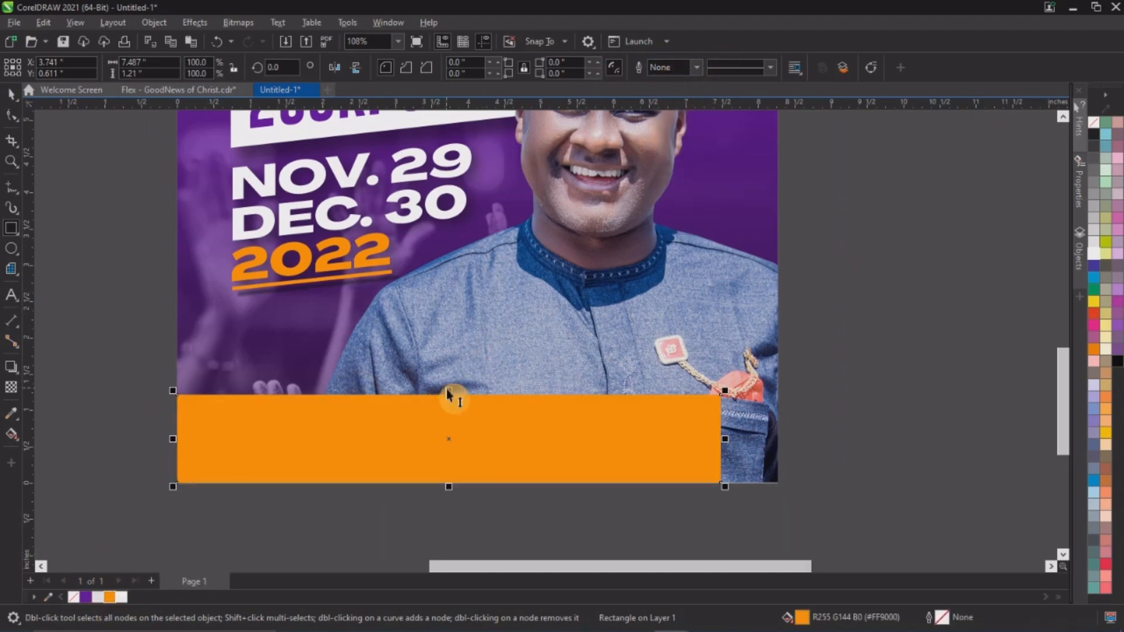
left_click(11, 94)
left_click_drag(447, 393, 447, 410)
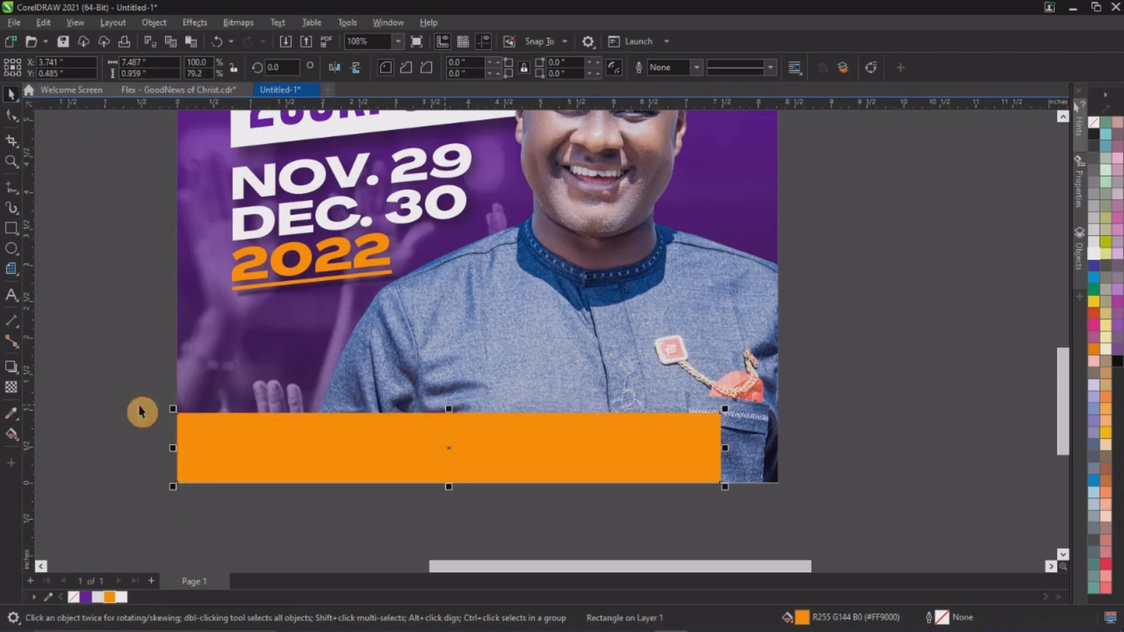
Step: Give the bottom bar a horizontal linear fountain fill running from yellow at its left end to orange at its right end
left_click(13, 436)
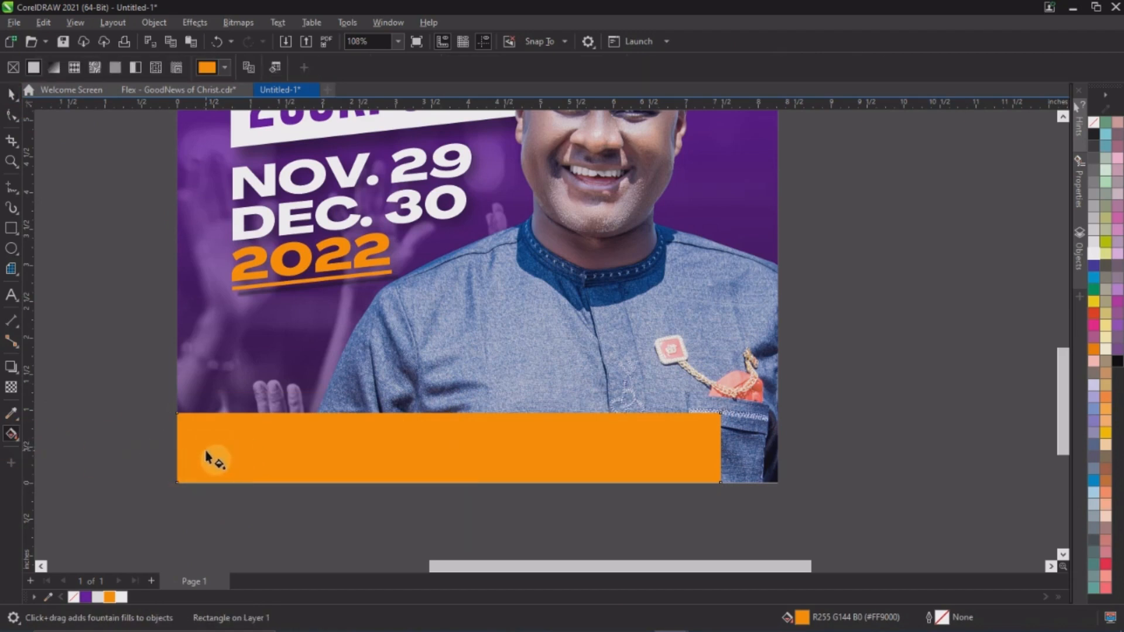
left_click_drag(200, 445, 630, 446)
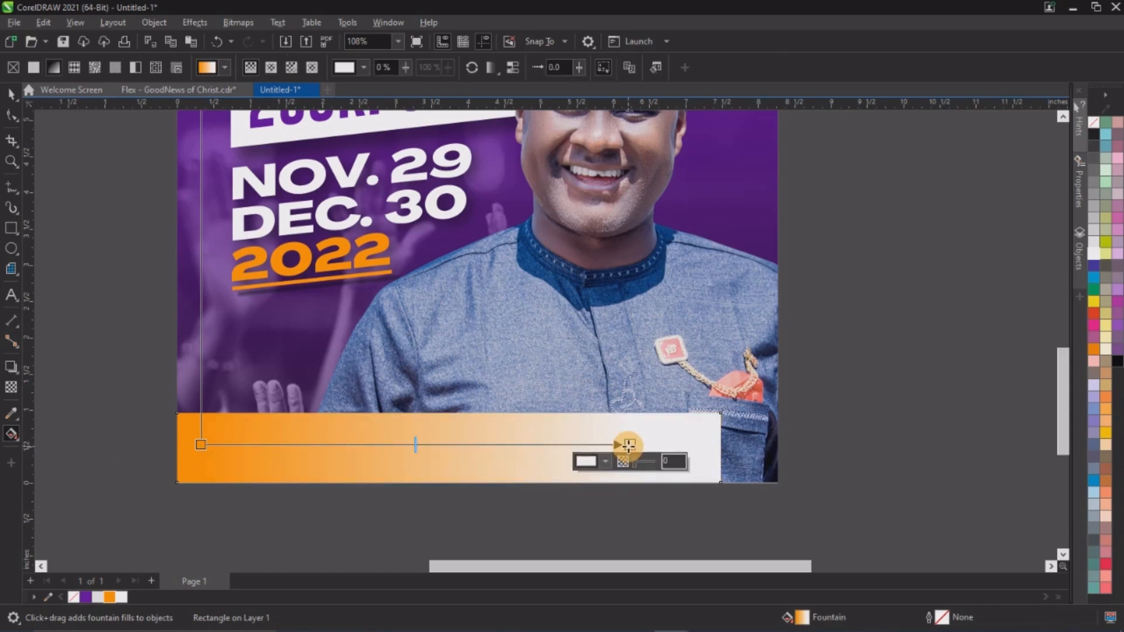
left_click(1096, 301)
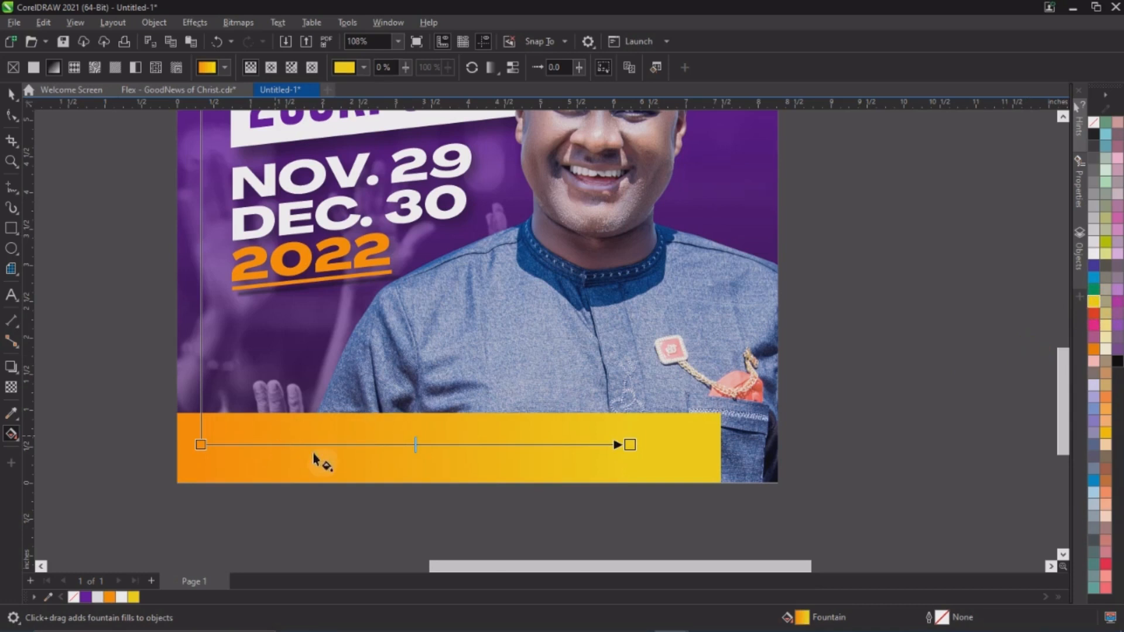
left_click_drag(342, 445, 414, 449)
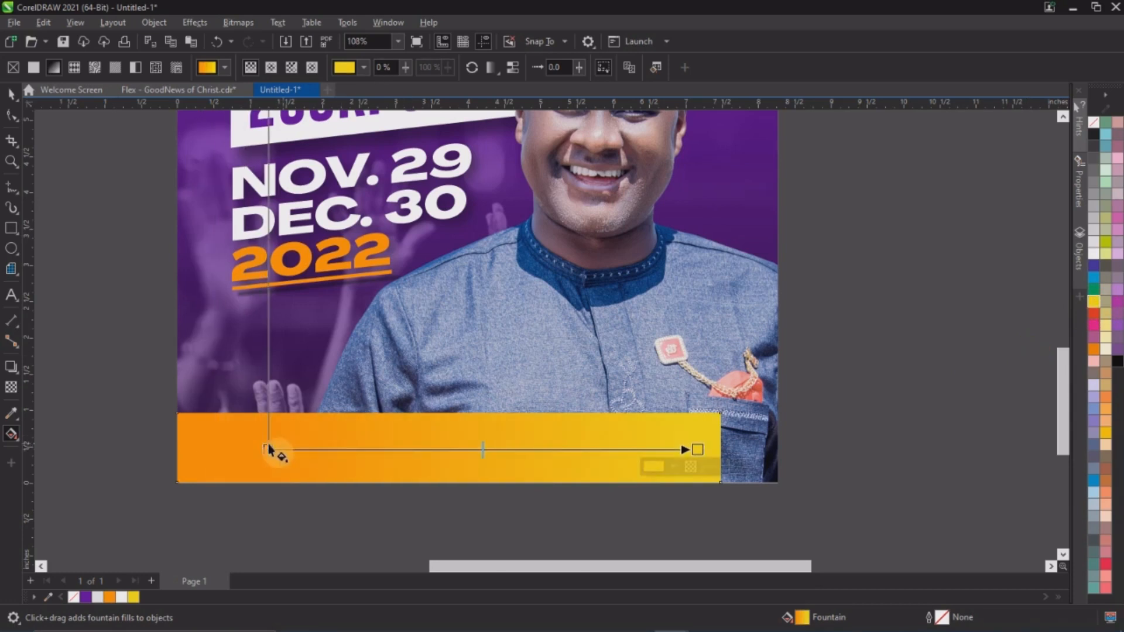
left_click_drag(274, 449, 883, 453)
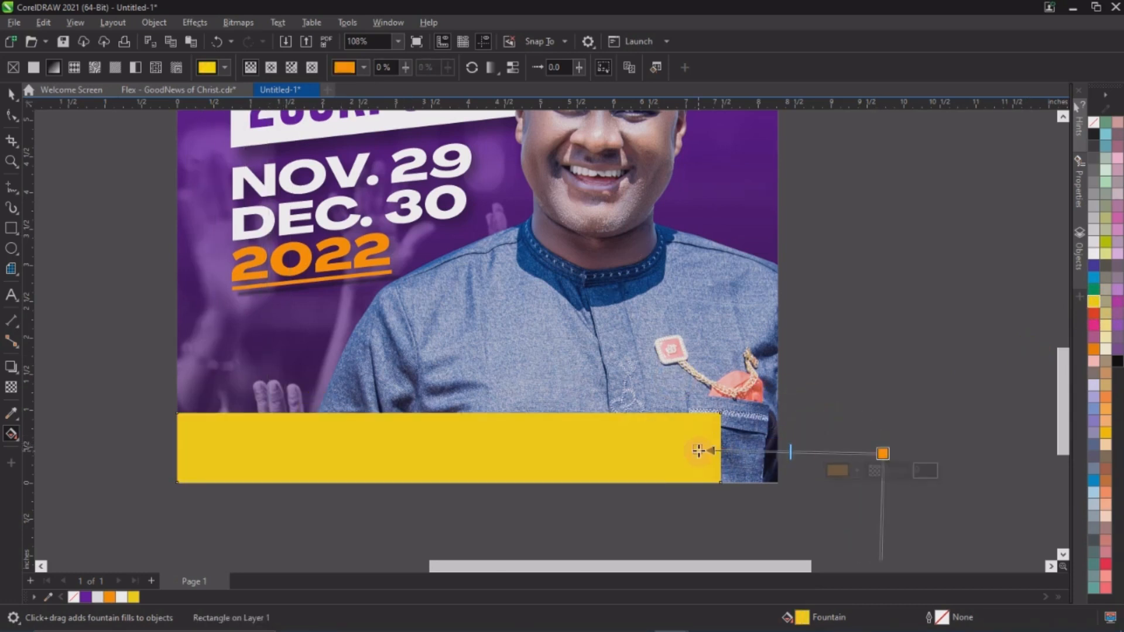
left_click_drag(697, 449, 226, 459)
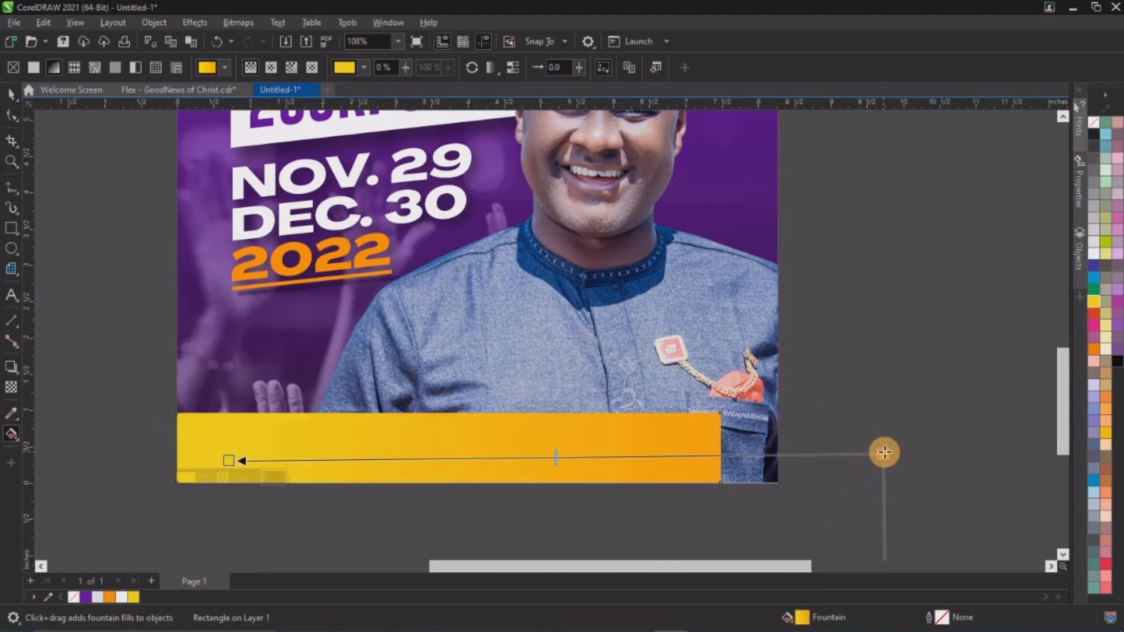
left_click_drag(883, 451, 682, 459)
left_click_drag(517, 459, 510, 451)
left_click(11, 94)
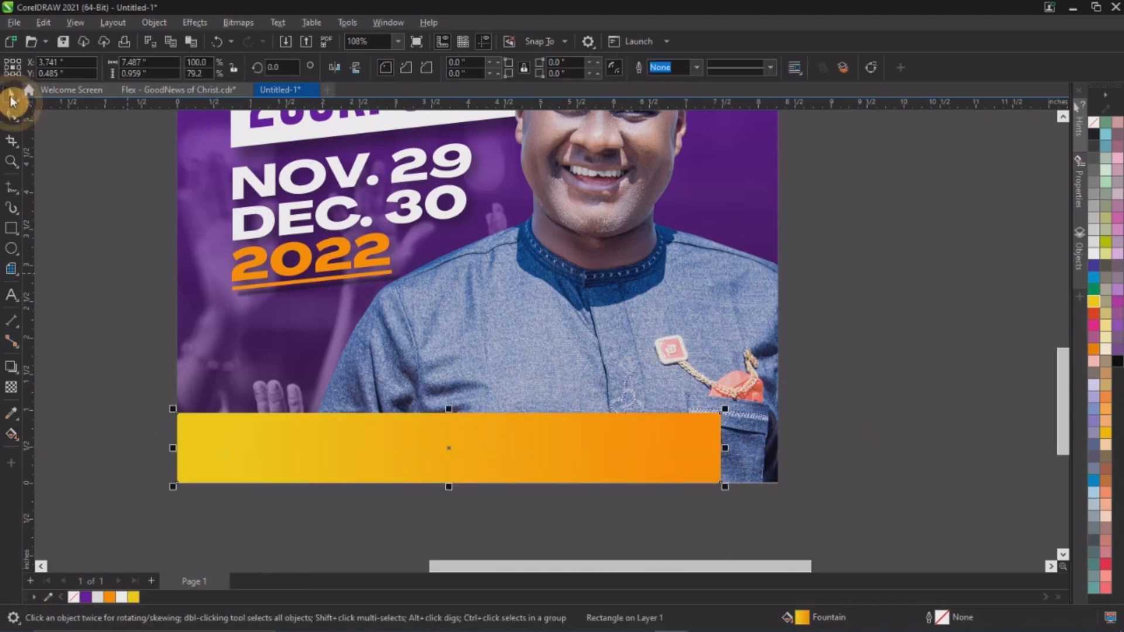
Step: Convert the gradient bottom bar to curves and slant its right end, moving the upper corner about 1 inch inward and the lower corner slightly outward
right_click(569, 441)
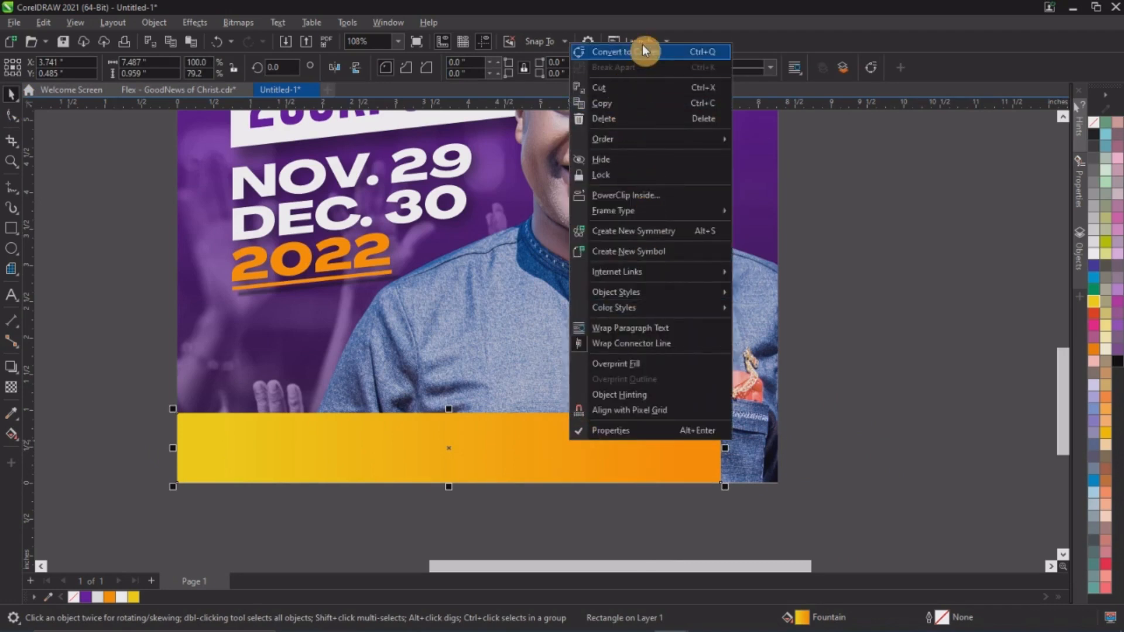
left_click(681, 51)
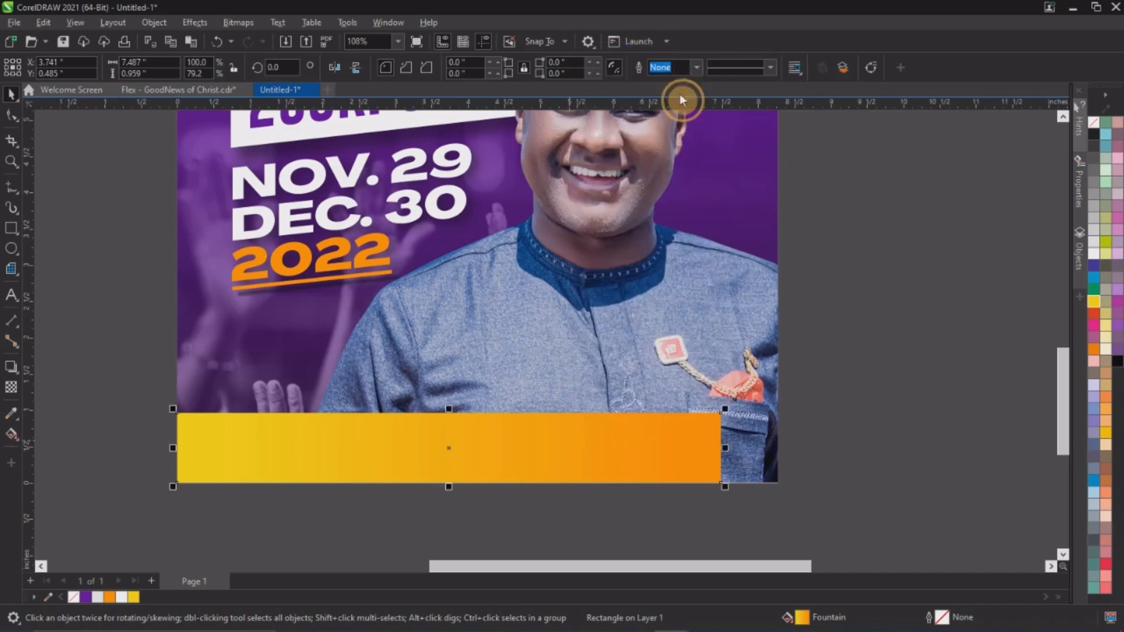
left_click(12, 116)
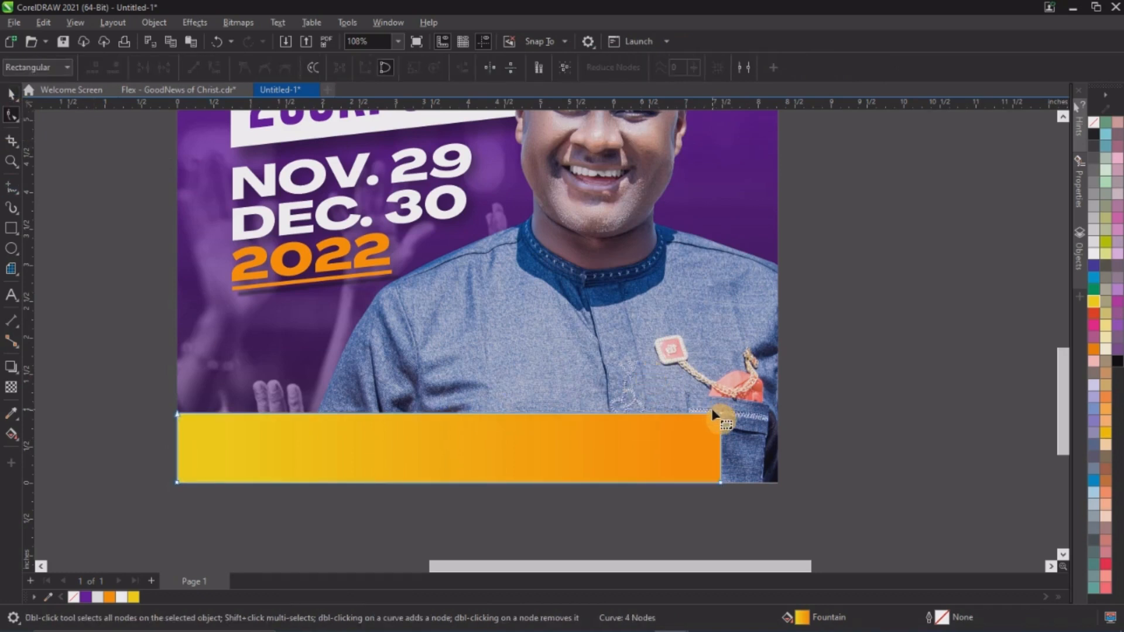
left_click_drag(721, 414, 652, 415)
left_click_drag(721, 484, 738, 489)
scroll(525, 440, "down", 3)
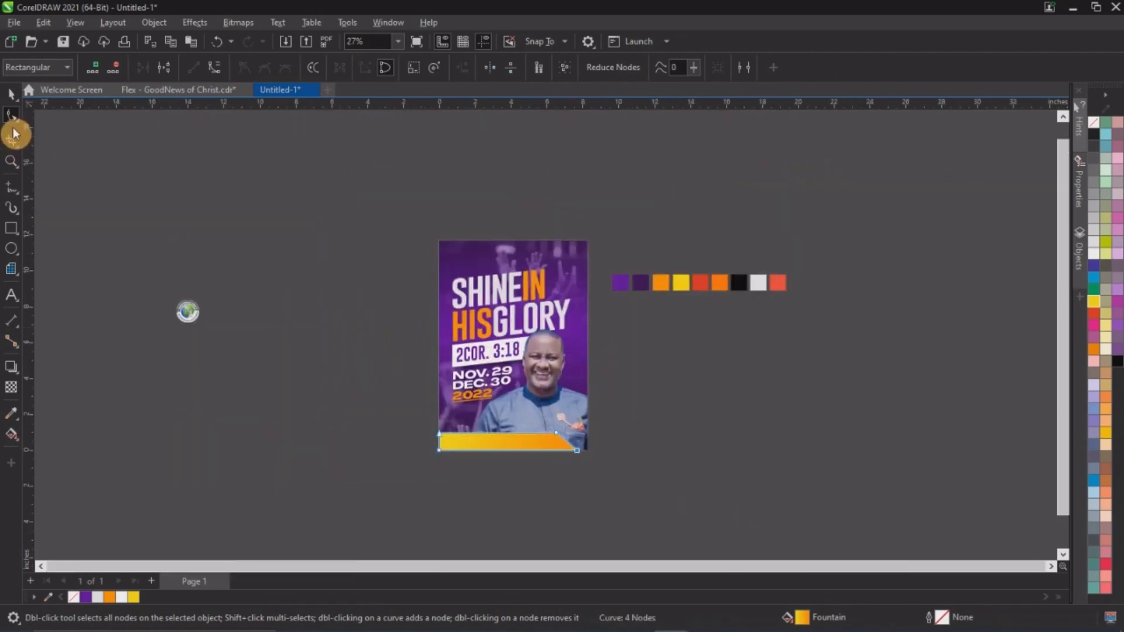
left_click(12, 161)
left_click_drag(425, 232, 620, 477)
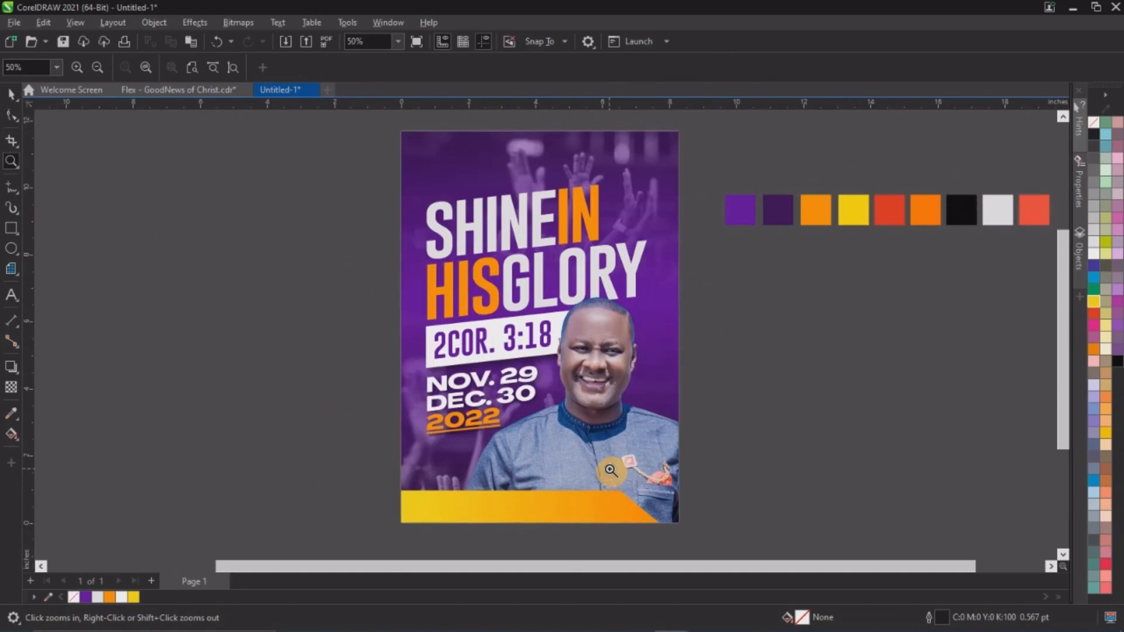
key("space")
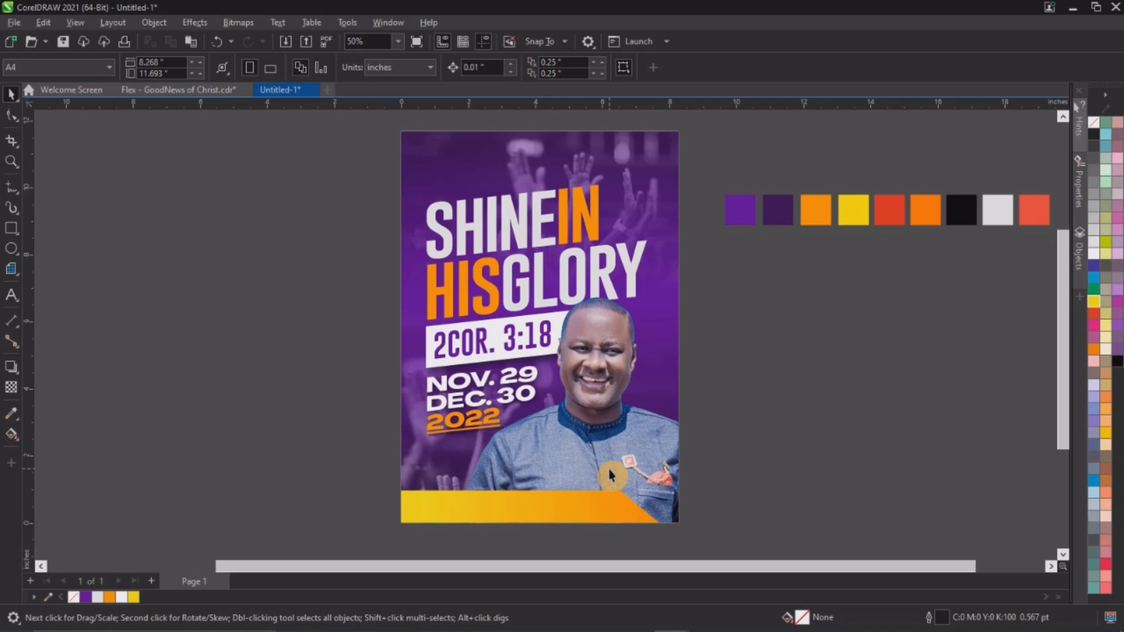
scroll(539, 383, "down", 1)
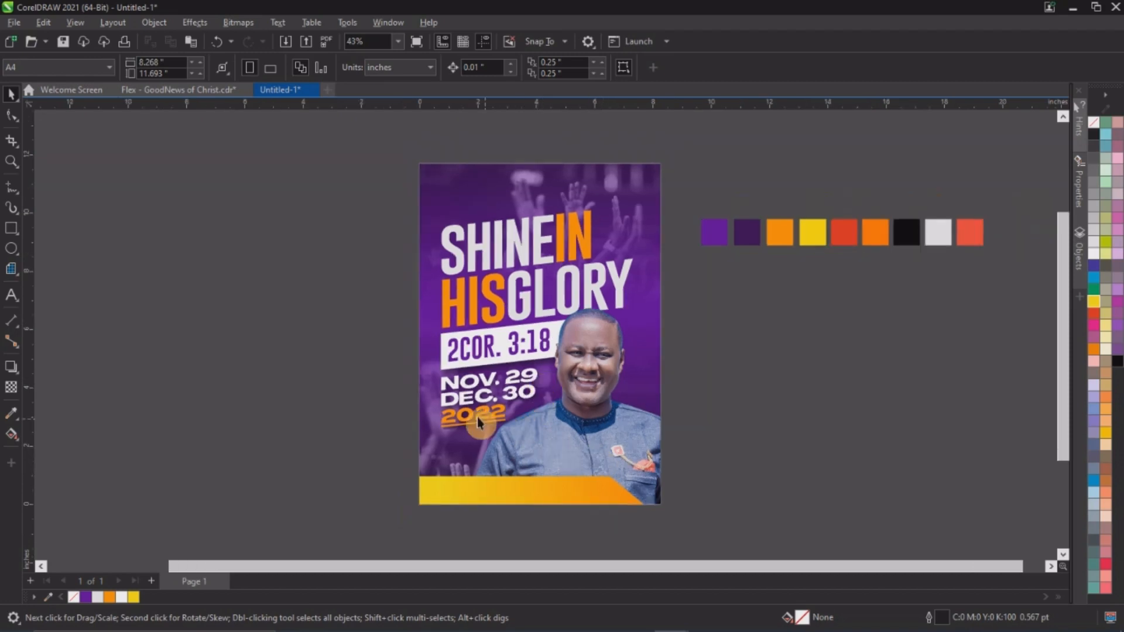
Step: Add two lines of 24 pt Arial text below the flyer, reading "goodnews of christ int." followed by the church's street address, town and state
key("space")
left_click_drag(379, 420, 726, 518)
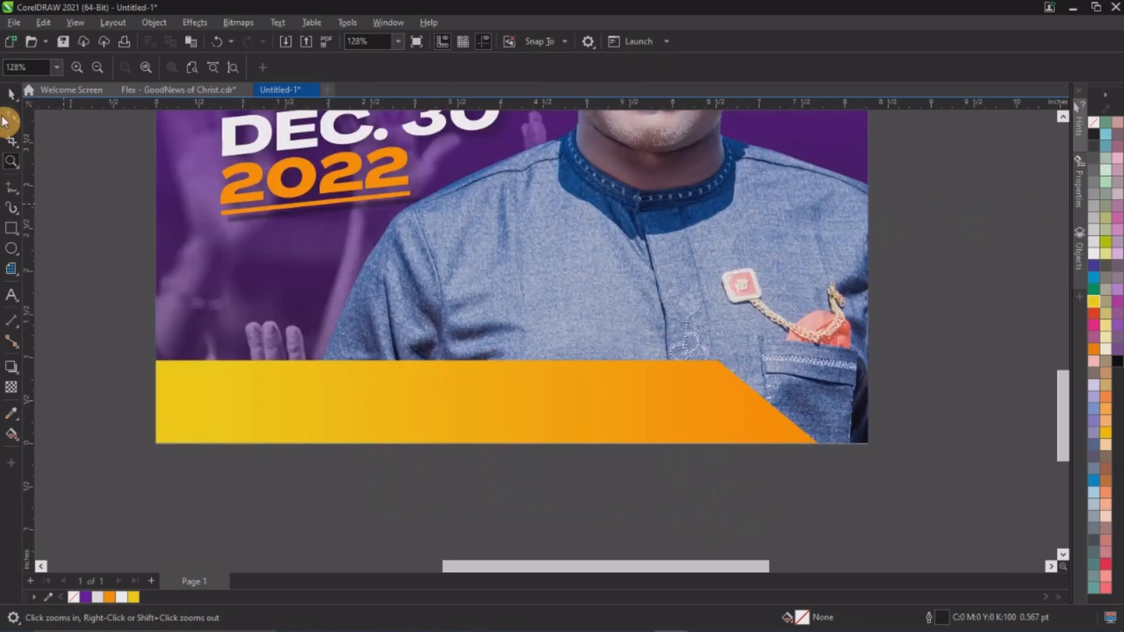
left_click(11, 94)
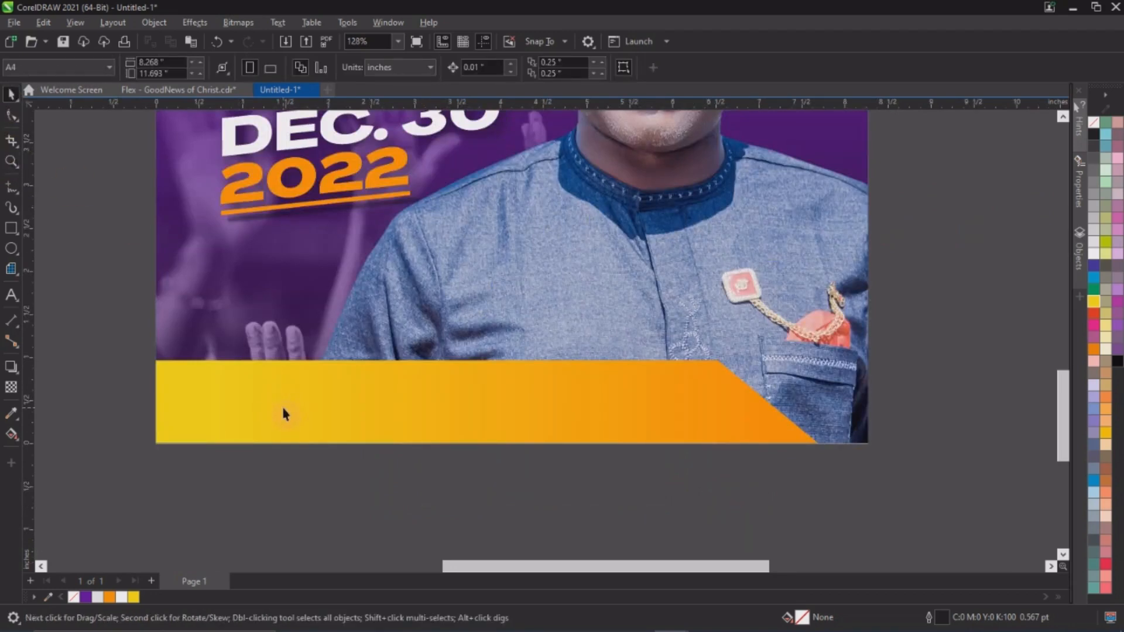
left_click(11, 295)
left_click(243, 503)
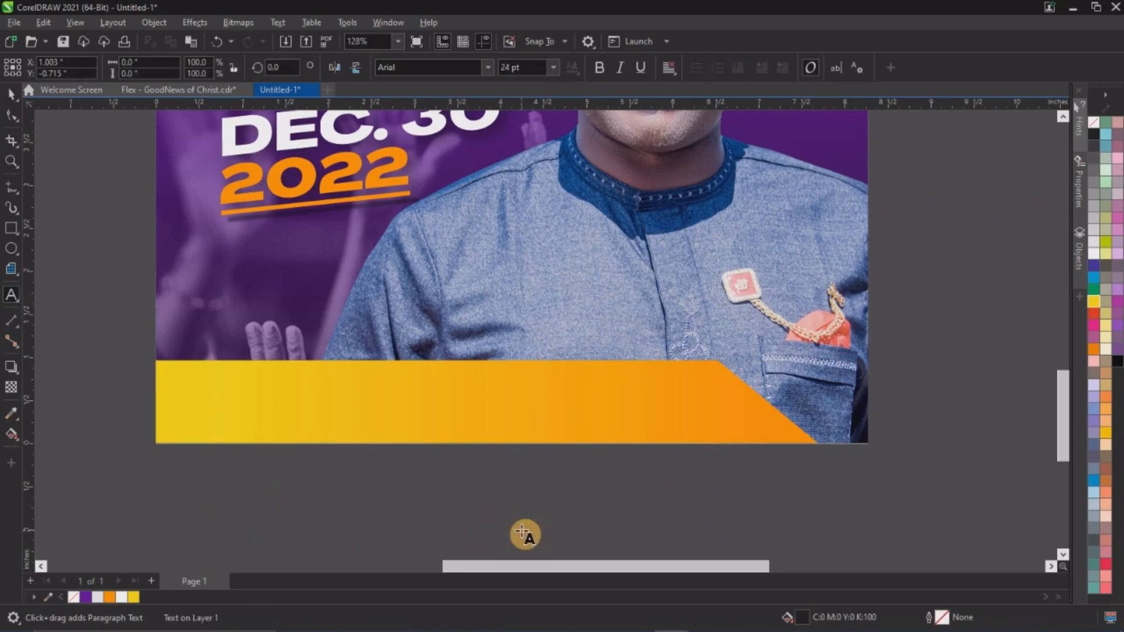
type("good")
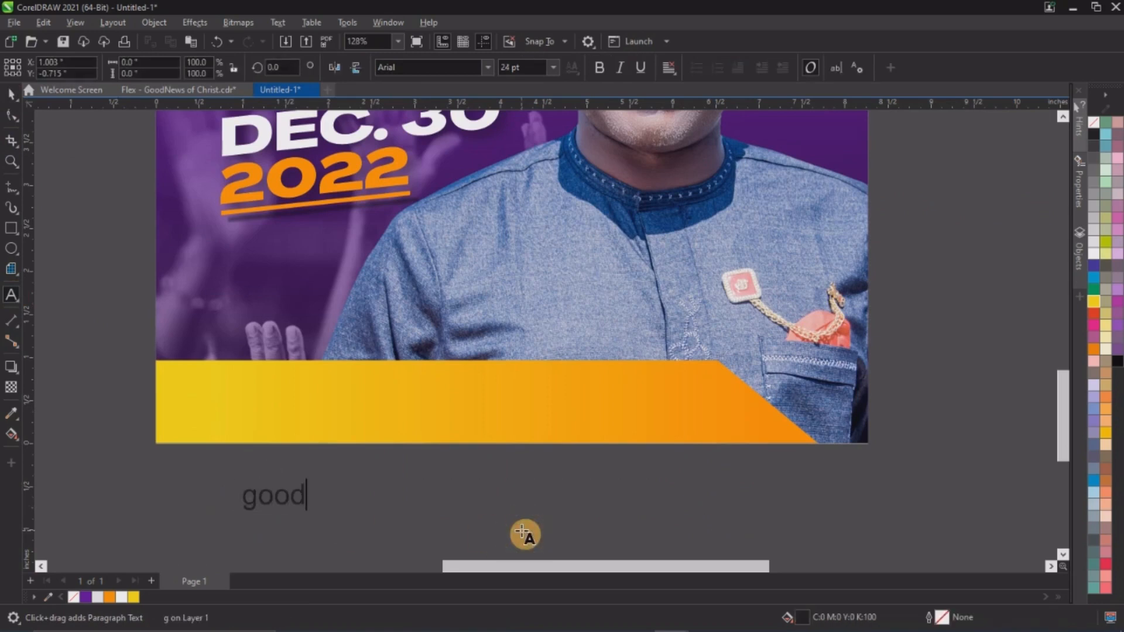
type("news ")
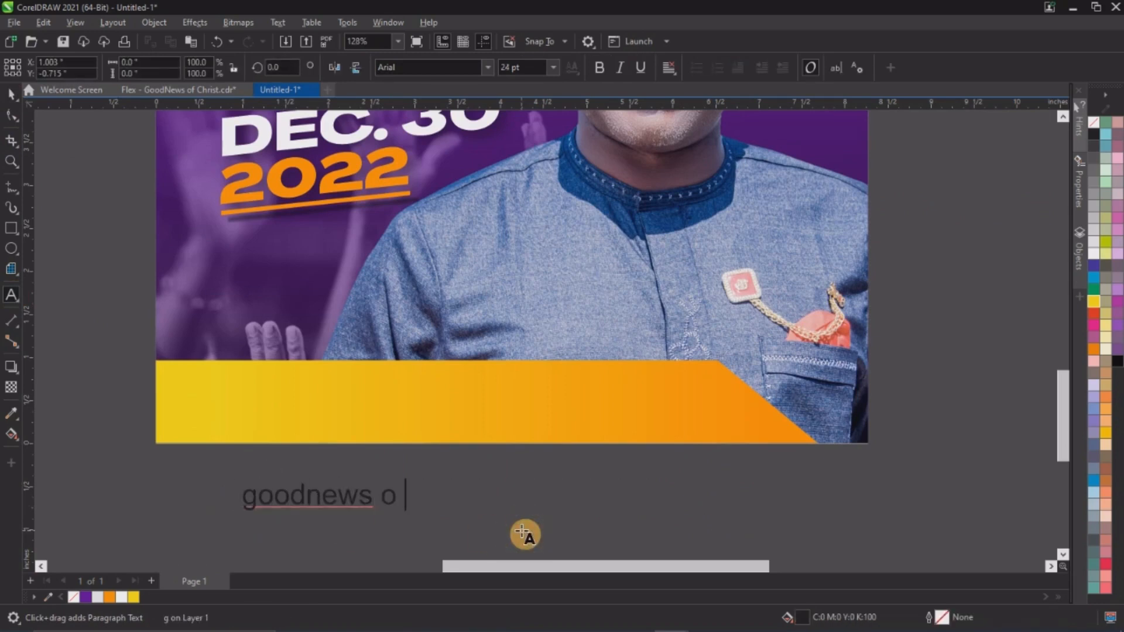
type("of")
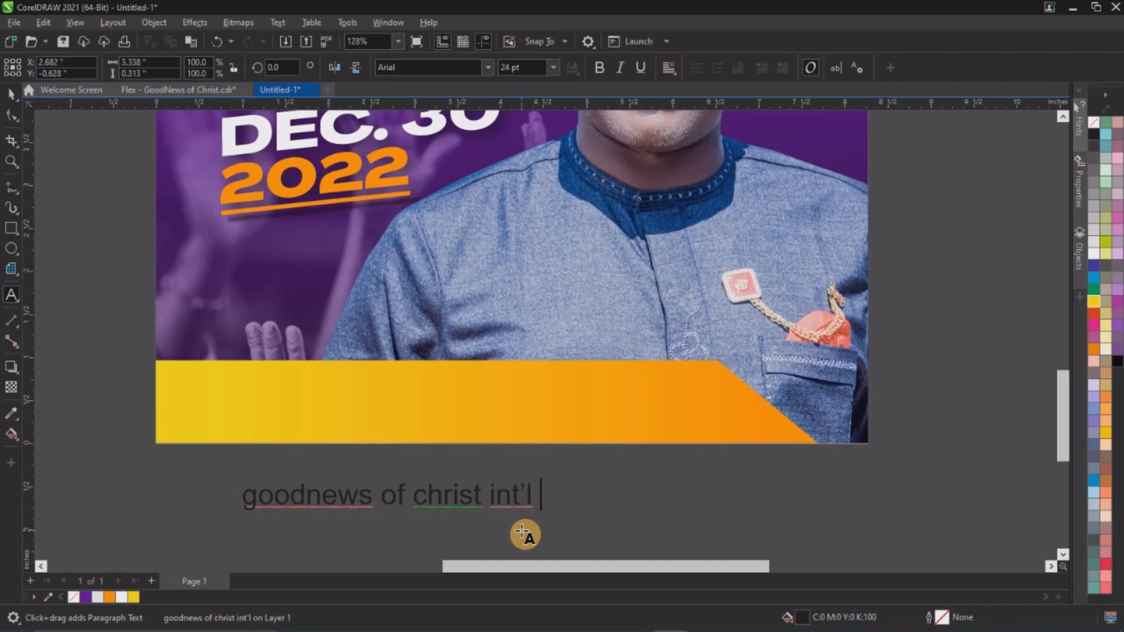
type("christ int. tse-")
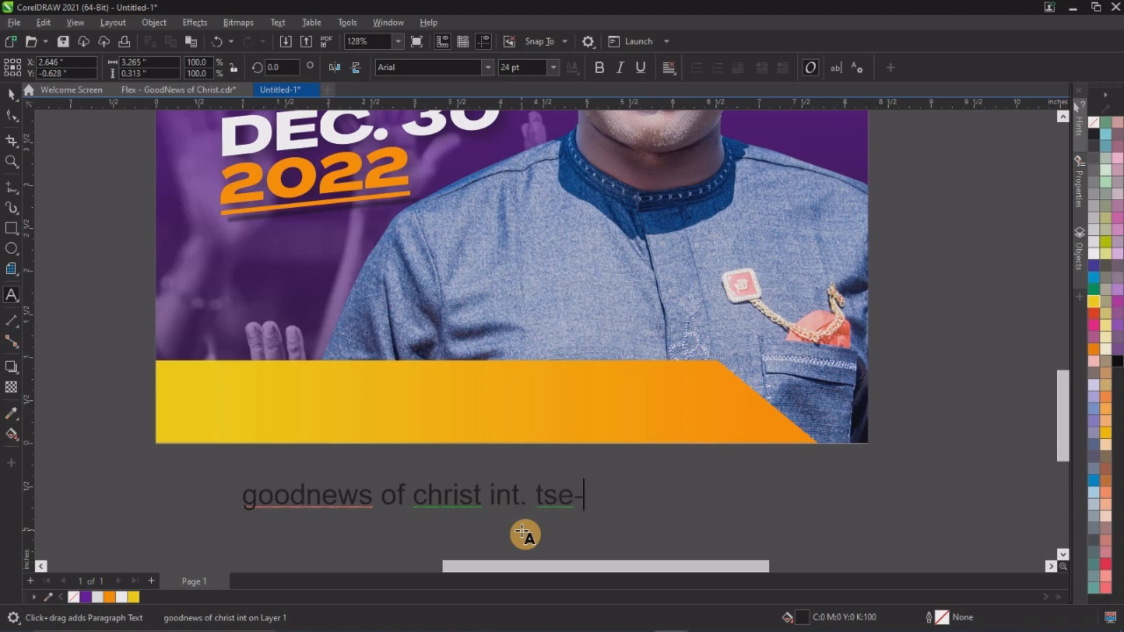
key("BackSpace")
key("BackSpace")
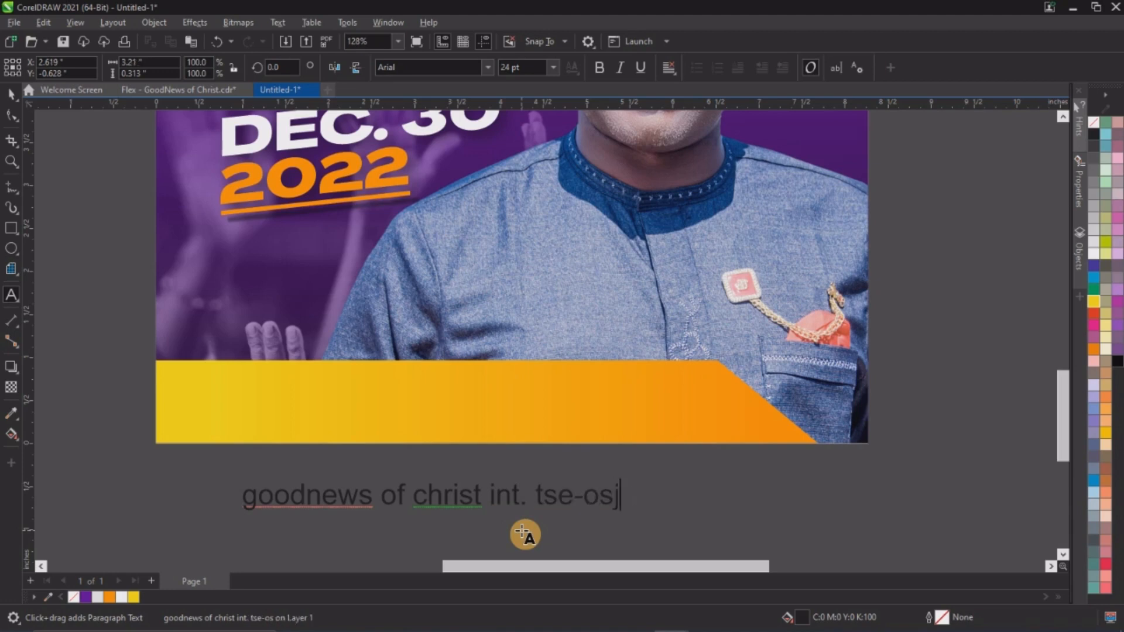
key("BackSpace")
key("BackSpace")
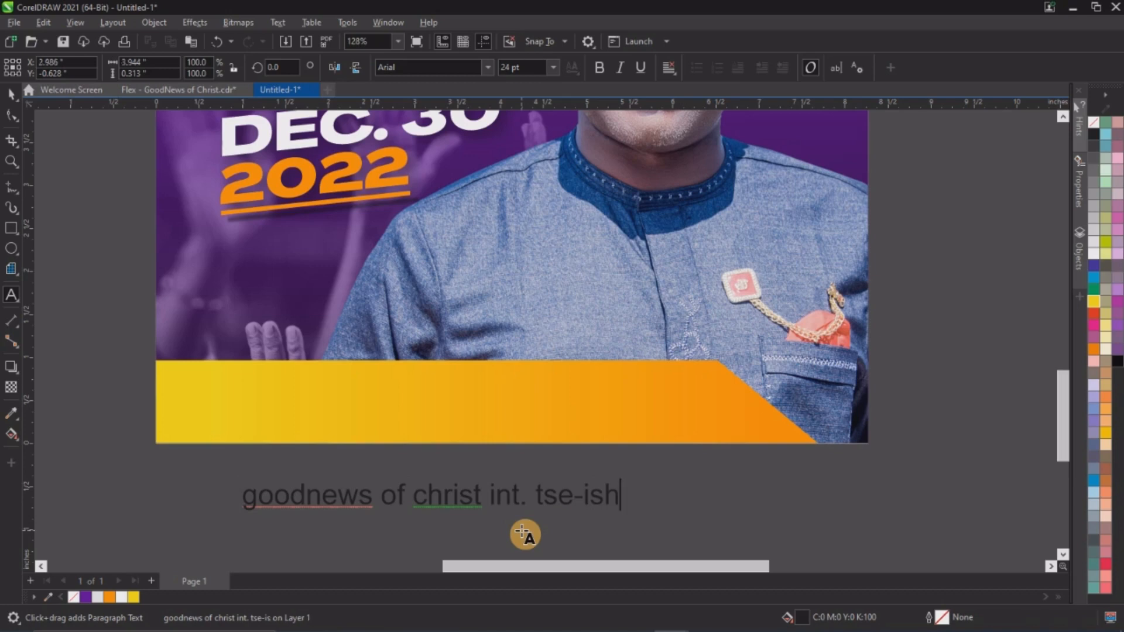
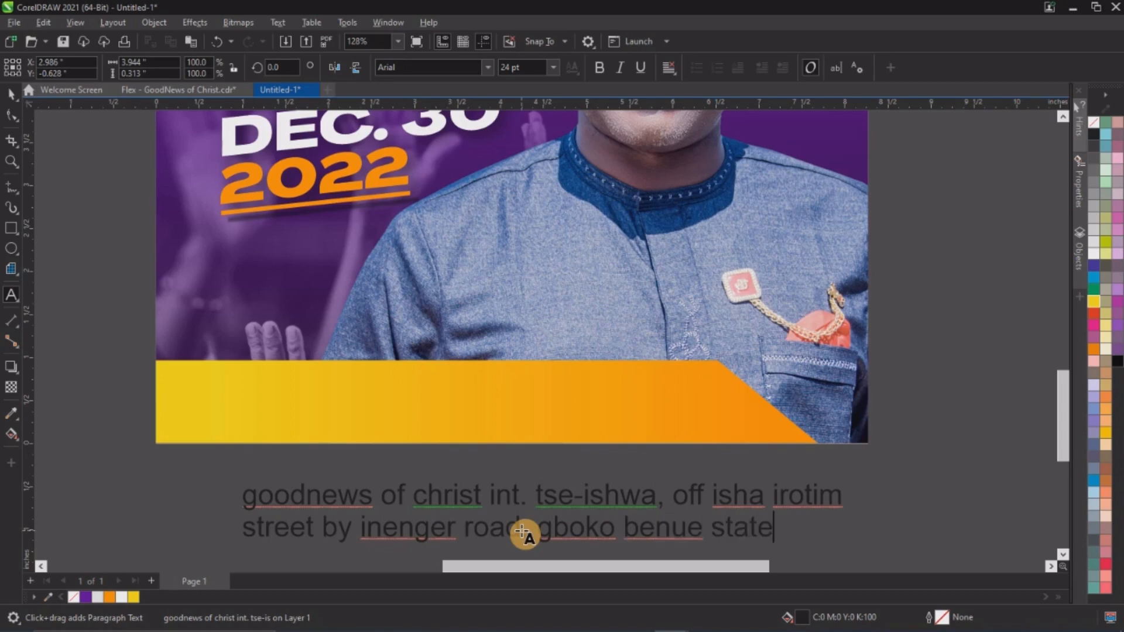
key("ctrl+space")
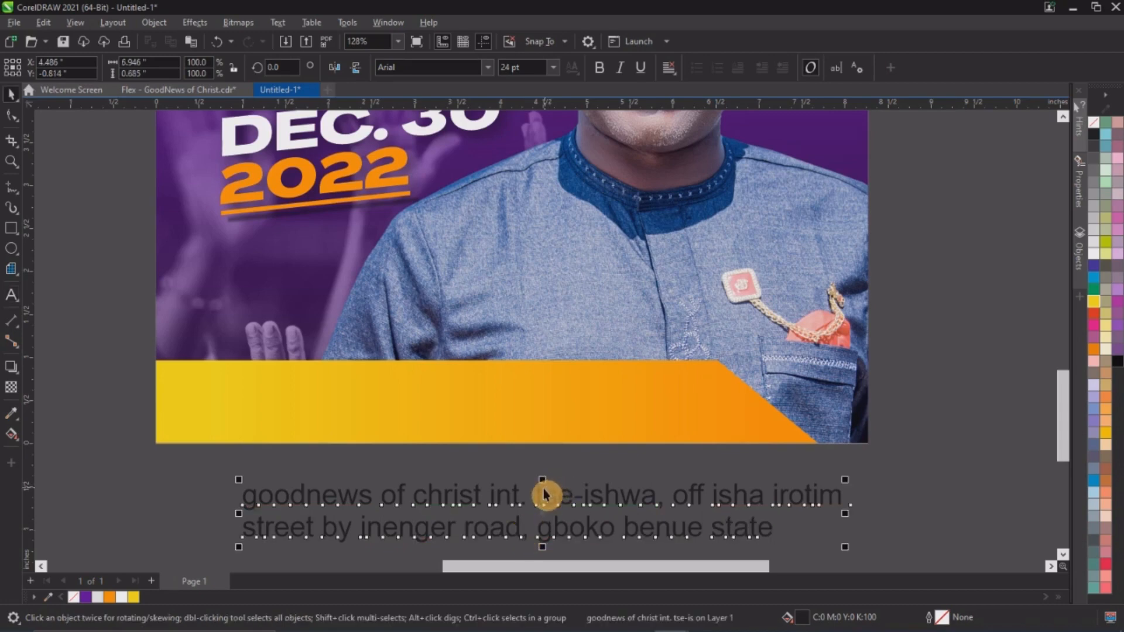
Step: Place the address text on the yellow-orange banner and scale it down to about 18.2 pt so it fits inside
left_click_drag(535, 496, 506, 393)
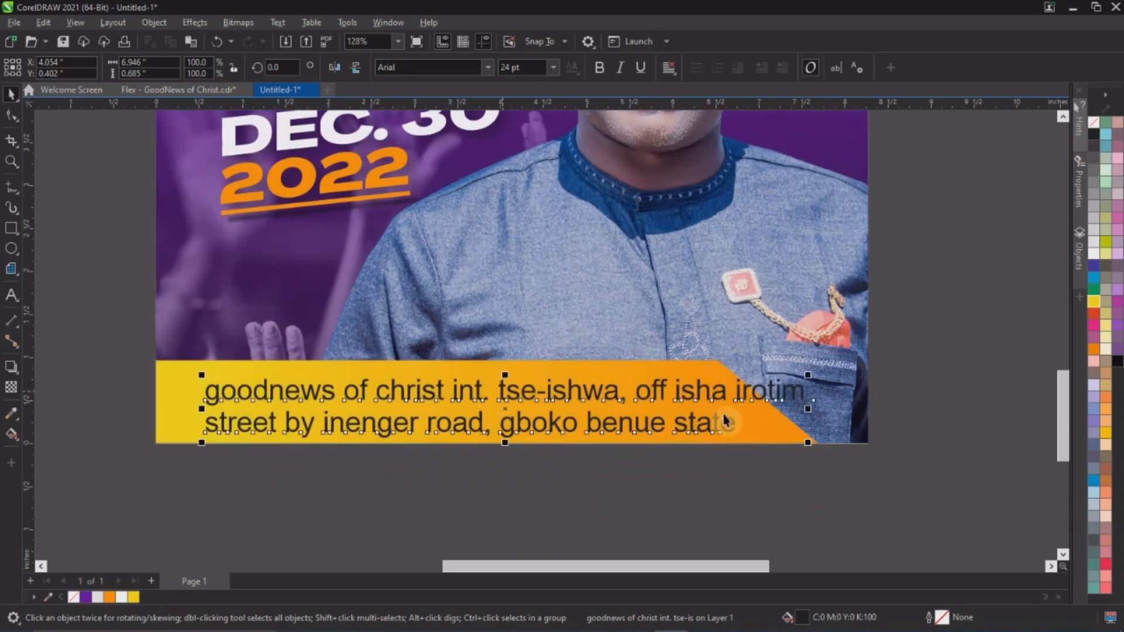
left_click_drag(756, 447, 669, 427)
left_click_drag(661, 388, 691, 391)
Step: Set the address text's font to Akhand-Bold and shift the text slightly toward the middle of the banner
left_click(427, 67)
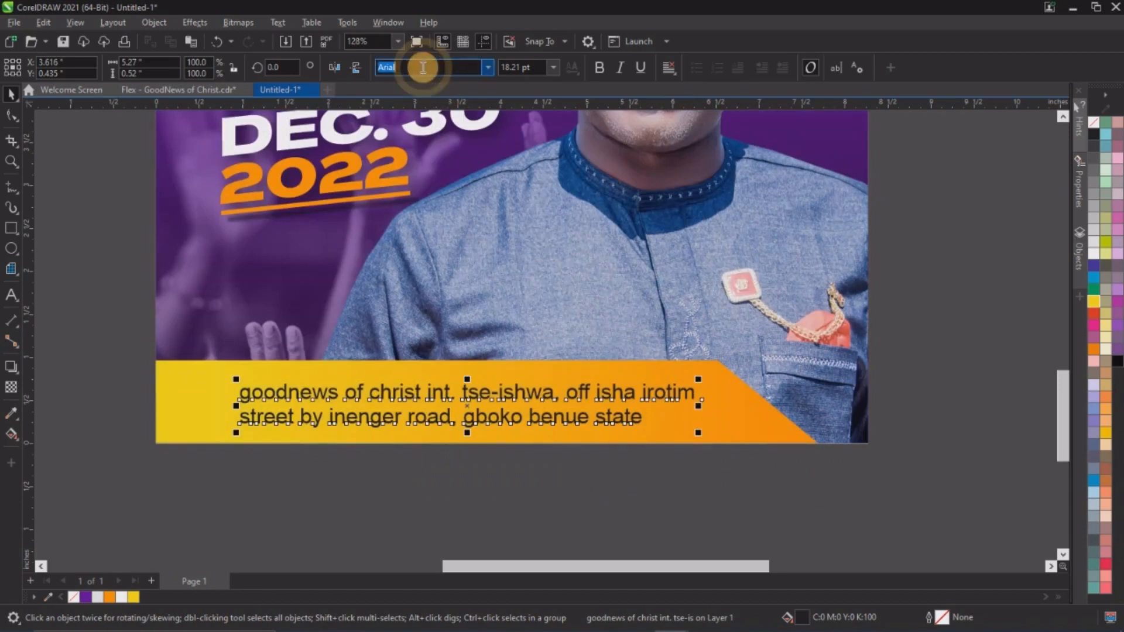
type("Akhand-Bold")
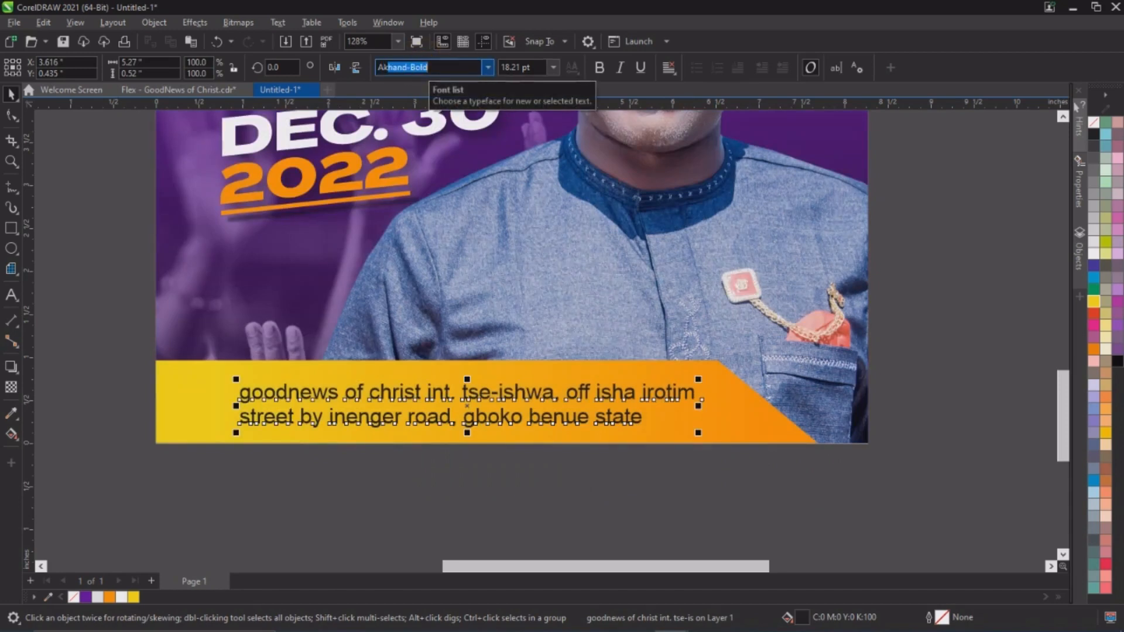
key("Return")
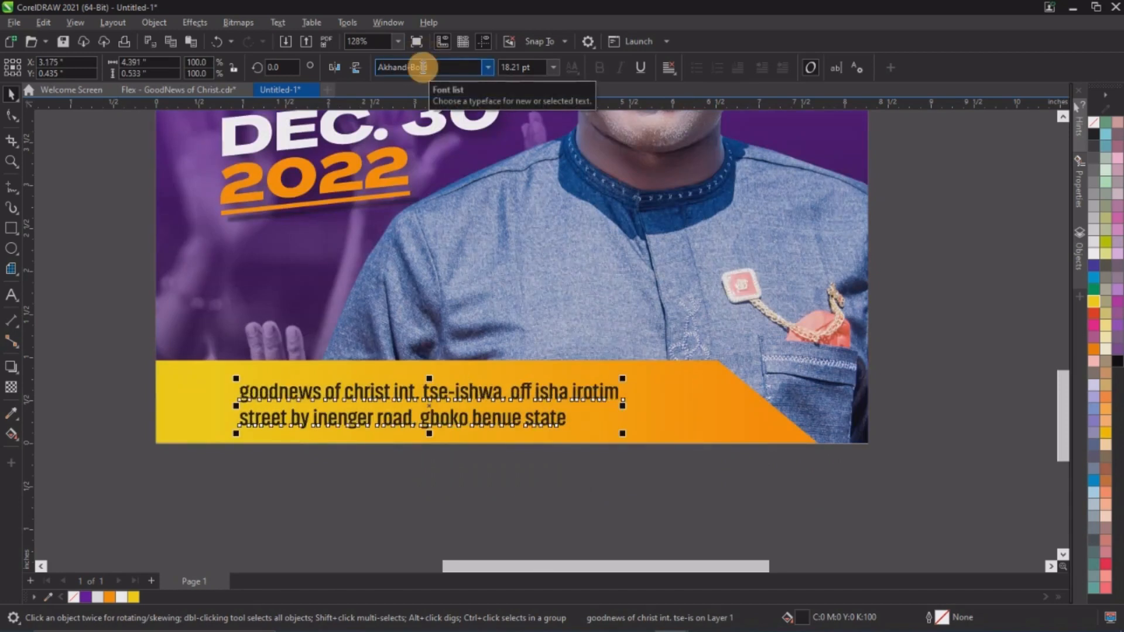
left_click_drag(619, 393, 646, 398)
Step: Change the address text's case to UPPERCASE and reposition it within the banner
left_click(277, 23)
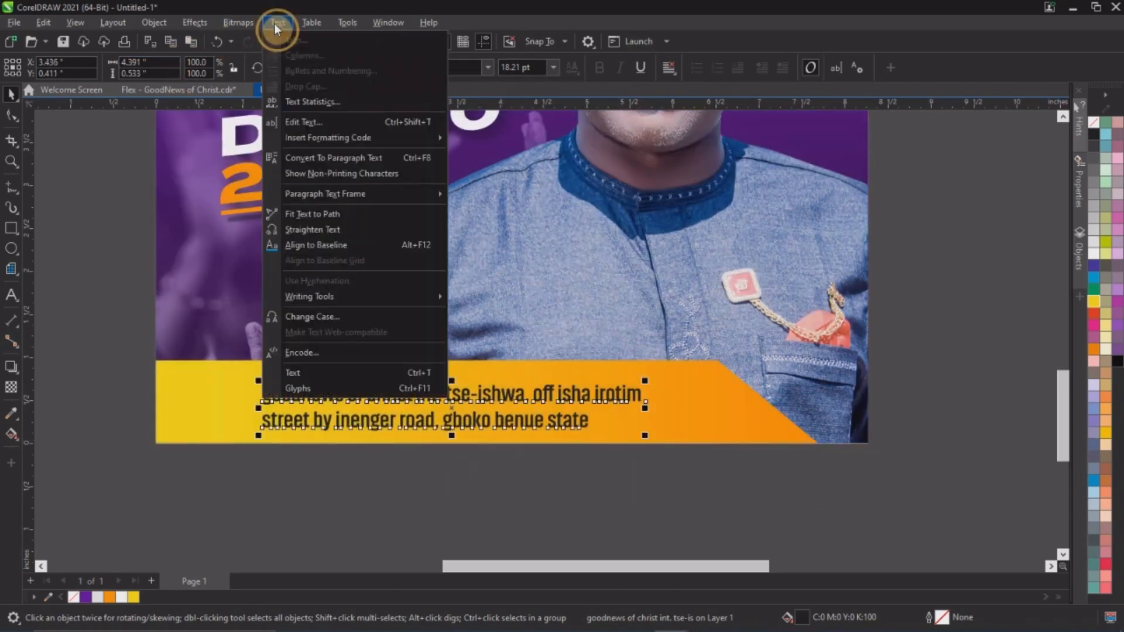
left_click(318, 317)
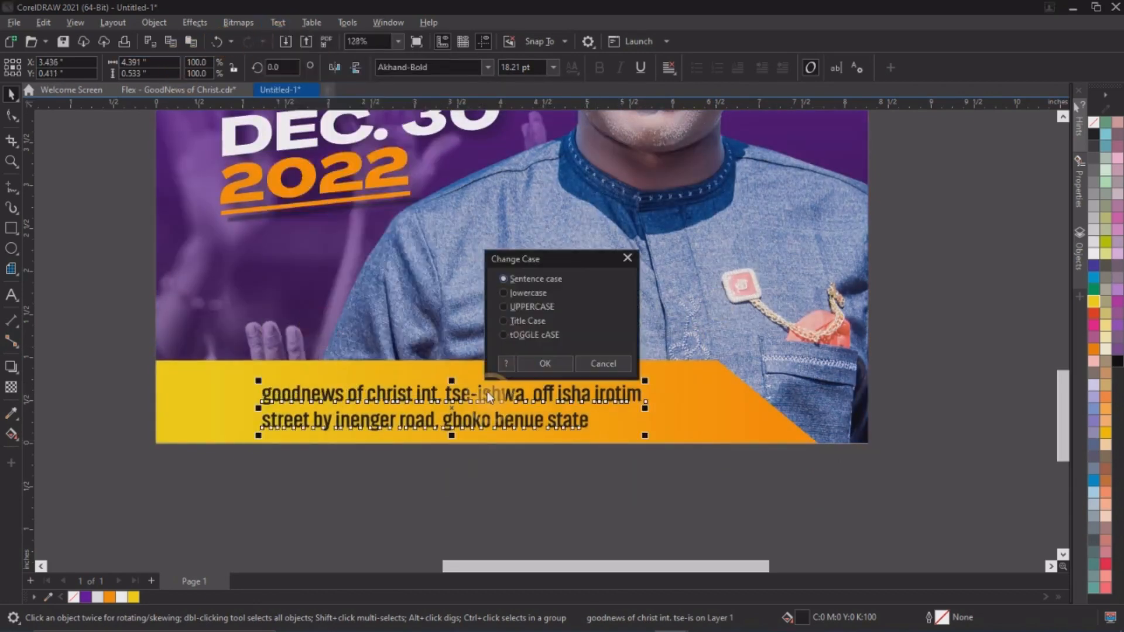
left_click(538, 365)
left_click_drag(623, 391, 614, 391)
Step: Tighten the address text's line spacing slightly and enlarge the centred text to about 20.26 pt on the banner
left_click(11, 115)
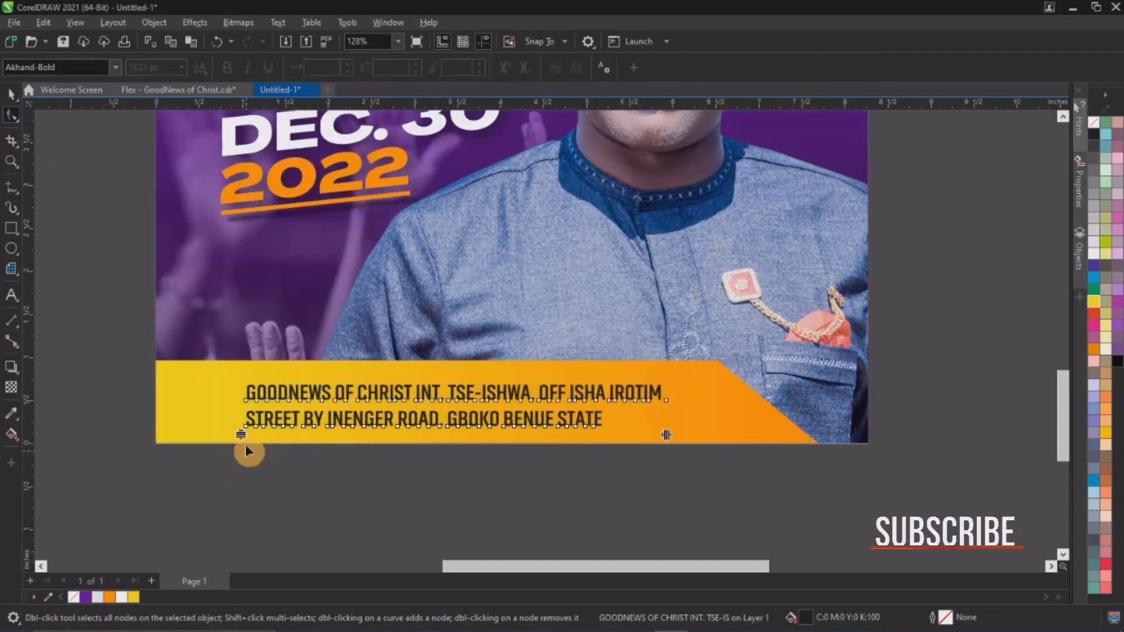
left_click_drag(241, 435, 243, 432)
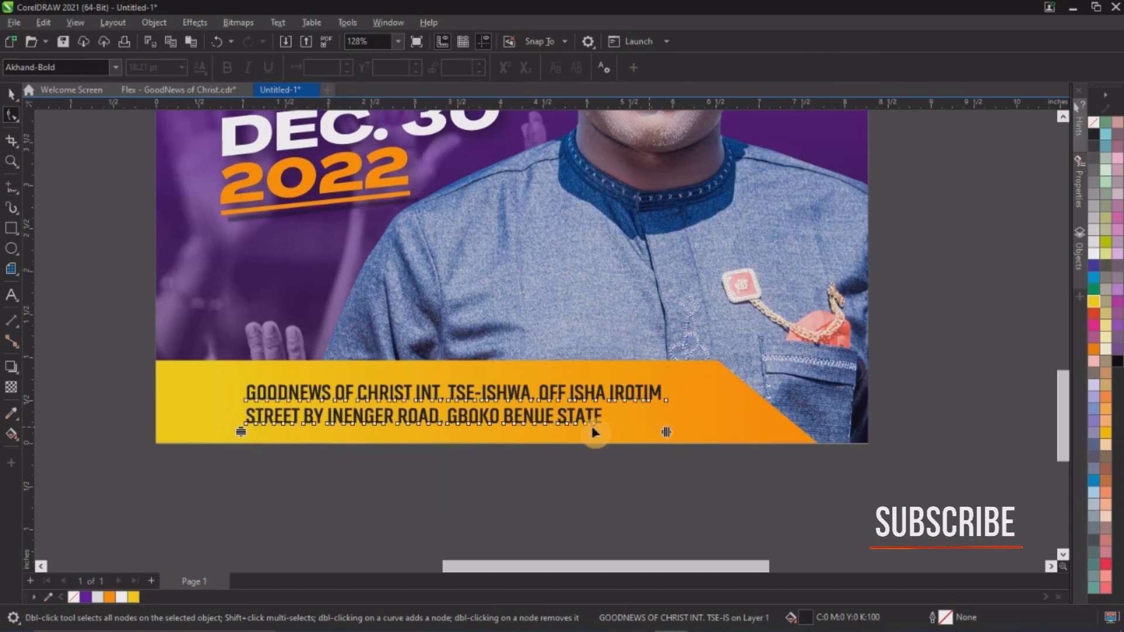
key("space")
left_click_drag(673, 439, 710, 444)
left_click_drag(703, 394, 689, 391)
Step: Nudge the address text slightly right and up on the banner, to about X 3.62 in, Y 0.45 in
scroll(588, 406, "down", 3)
left_click(498, 390)
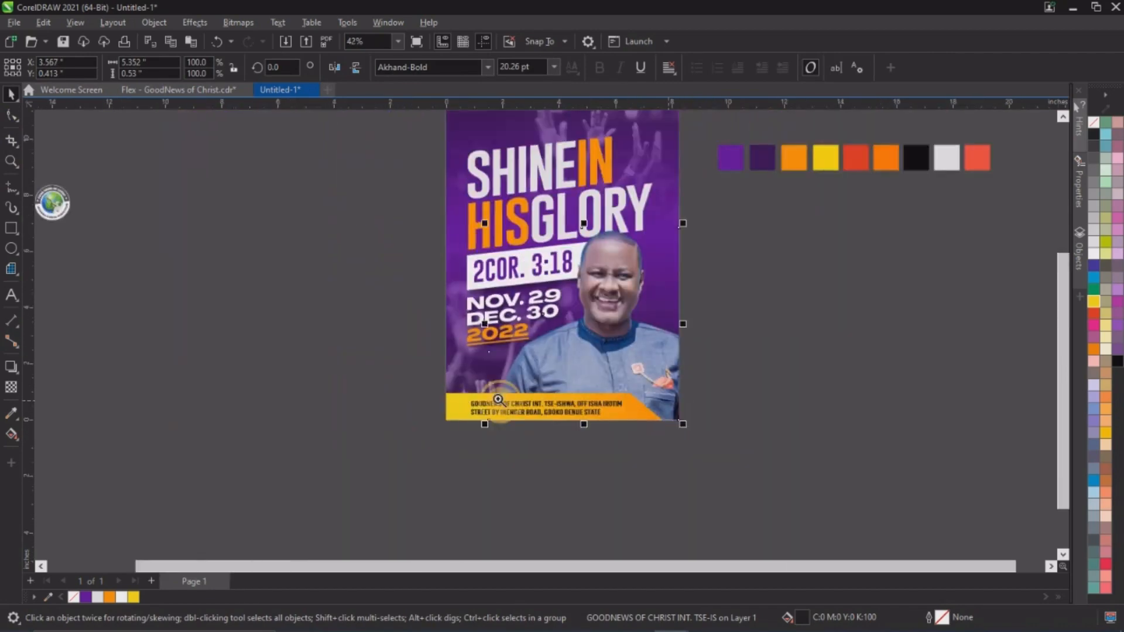
key("z")
left_click_drag(379, 366, 702, 439)
left_click(12, 94)
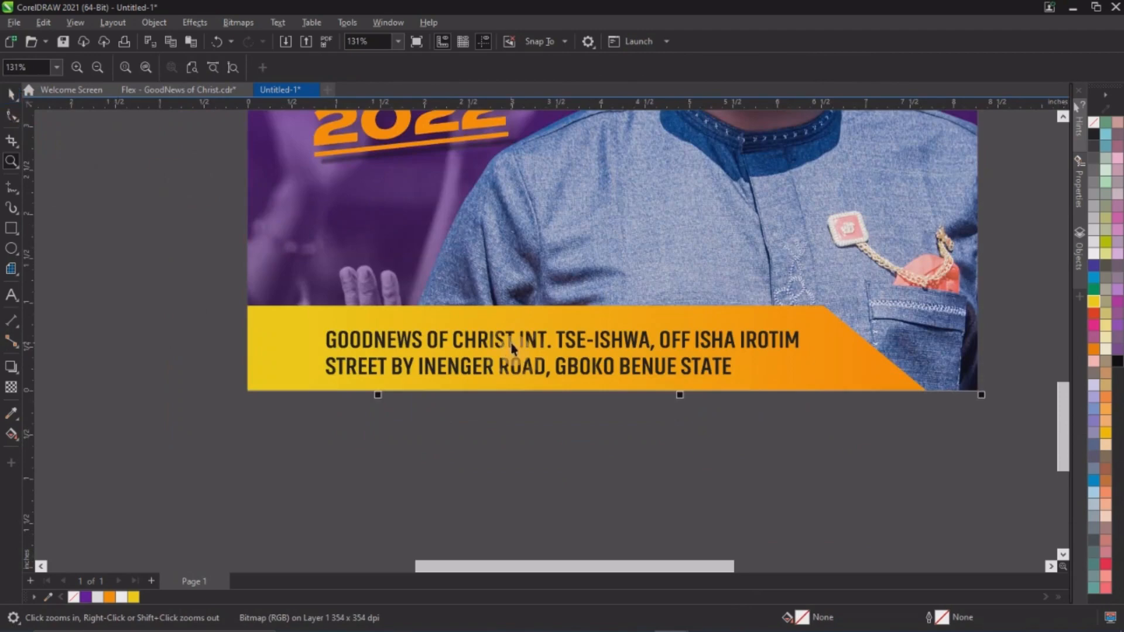
left_click_drag(571, 342, 578, 340)
key("z")
left_click_drag(627, 446, 148, 241)
left_click(11, 95)
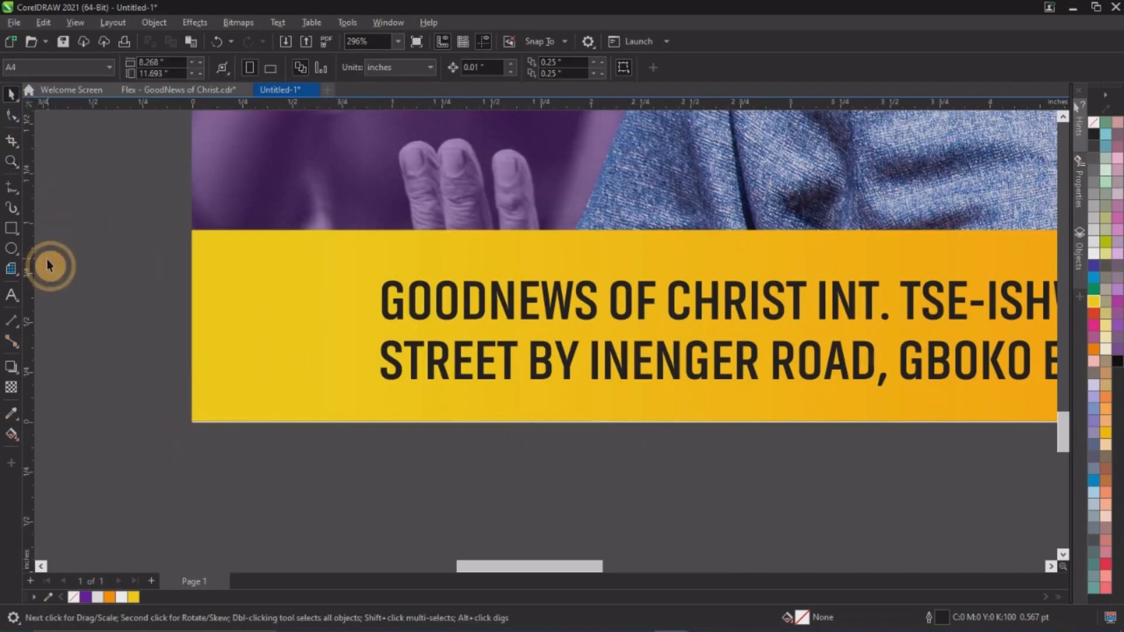
left_click(13, 297)
left_click(126, 286)
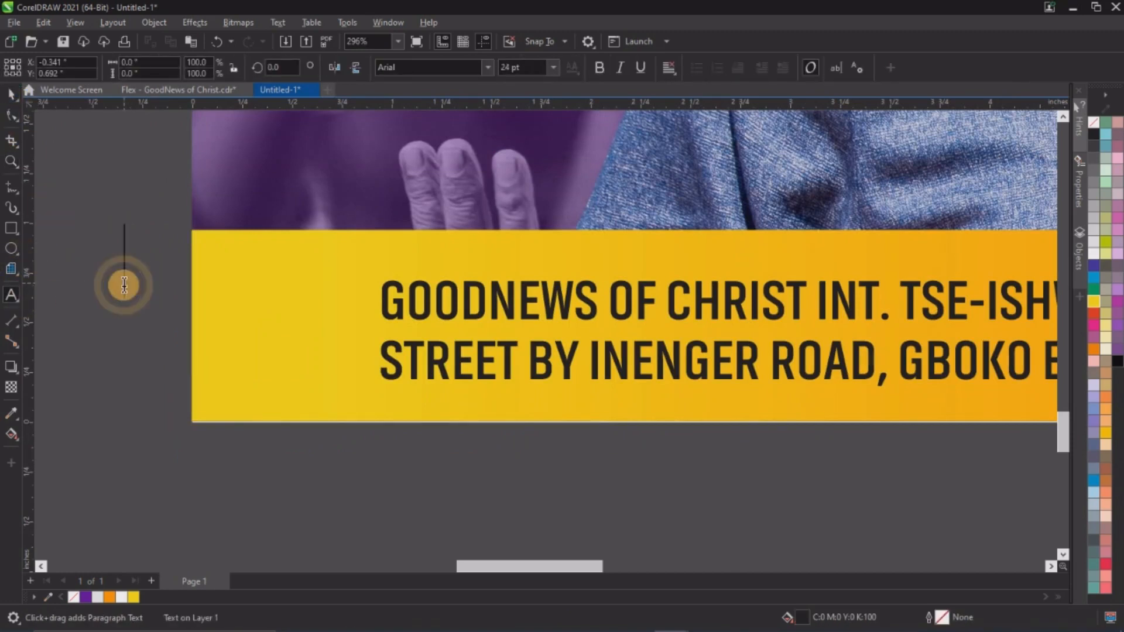
type("}")
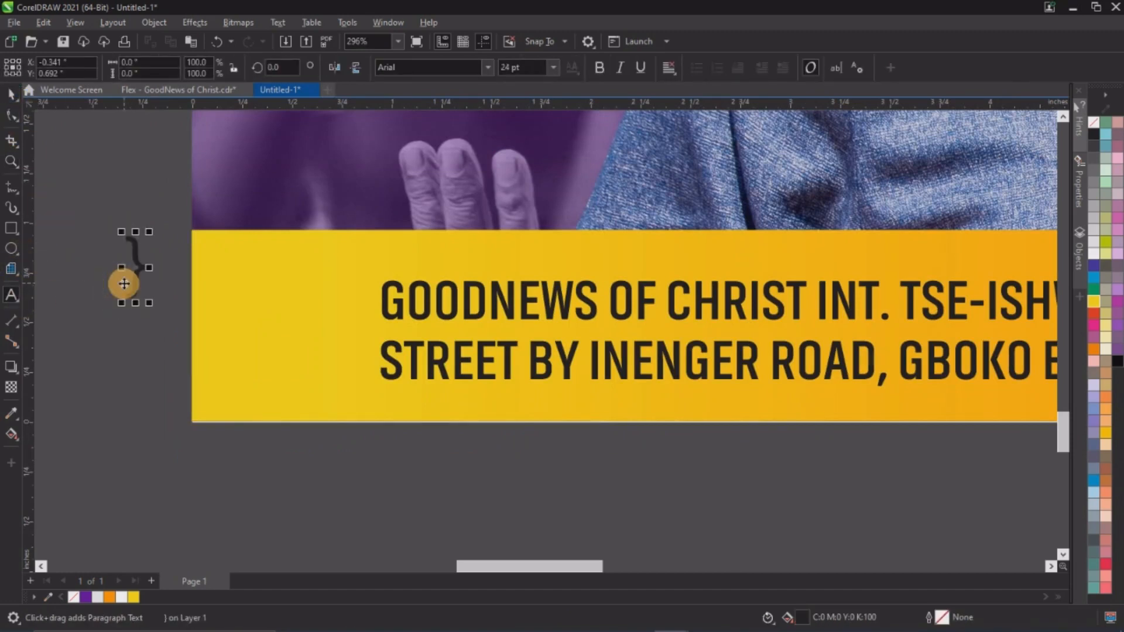
key("BackSpace")
type("~")
key("BackSpace")
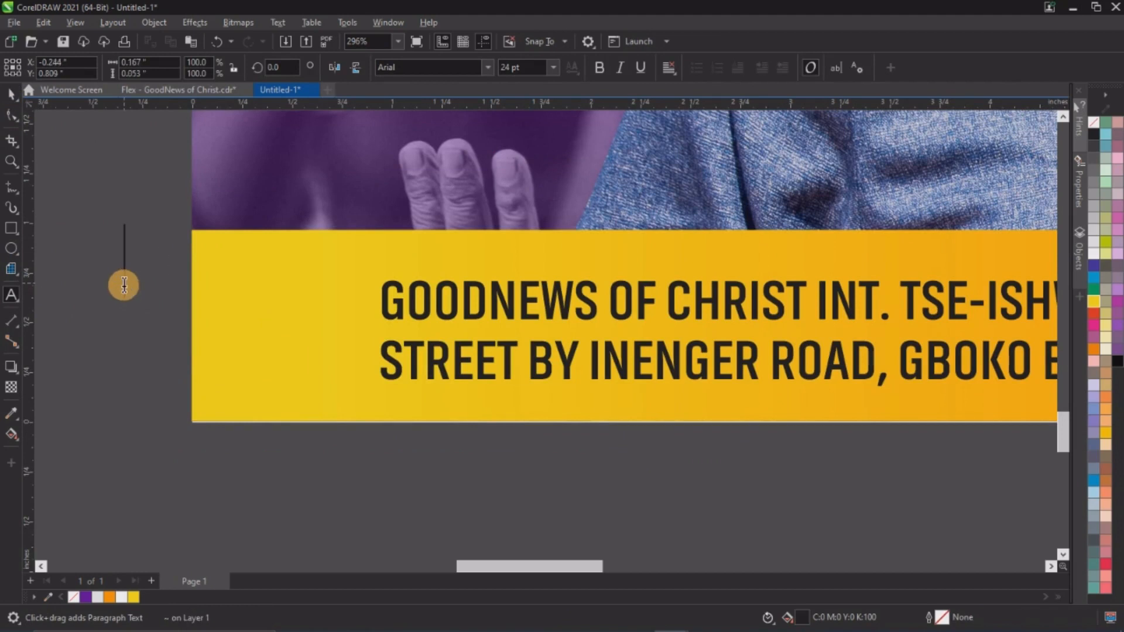
left_click(12, 97)
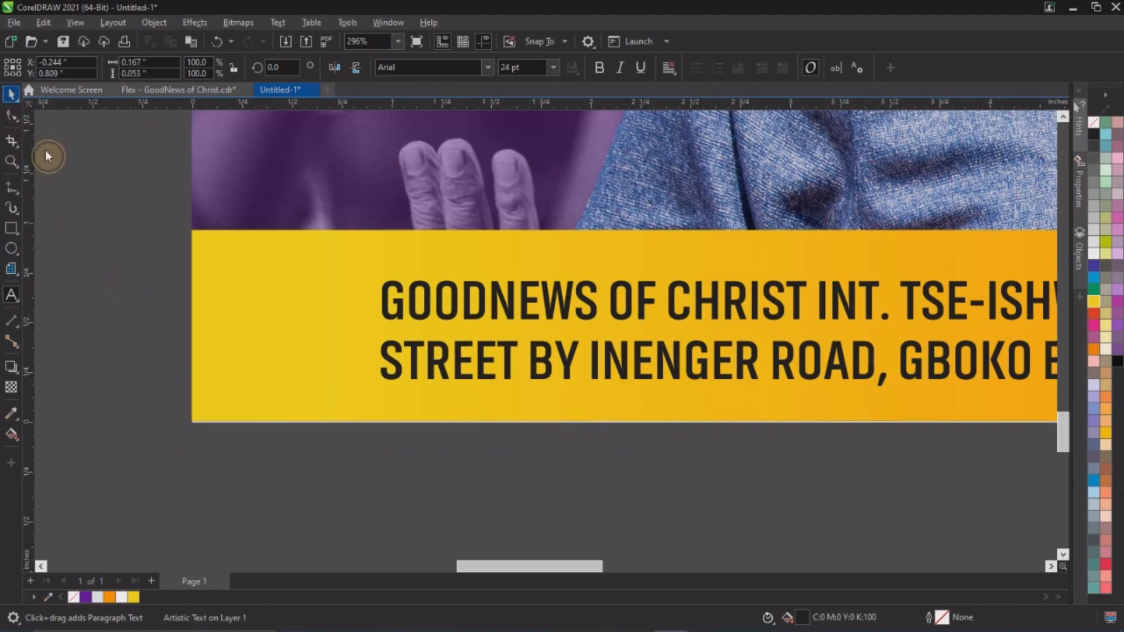
Step: Add the artistic text "time" beside the banner's left end and set its font to Times New Roman
left_click(12, 298)
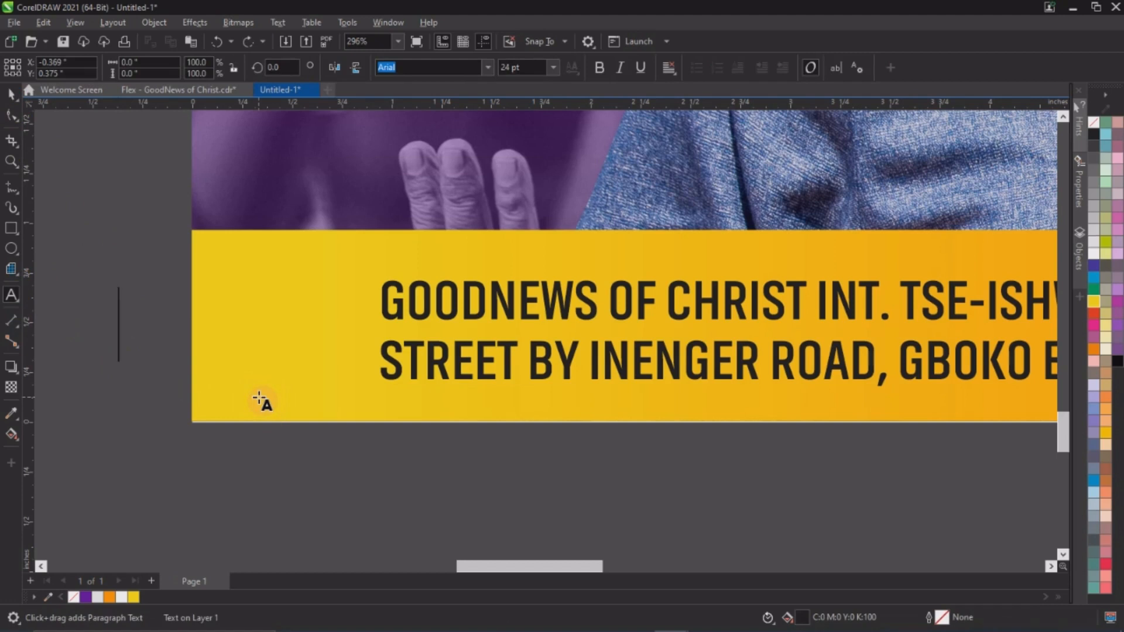
type("time")
key("ctrl+space")
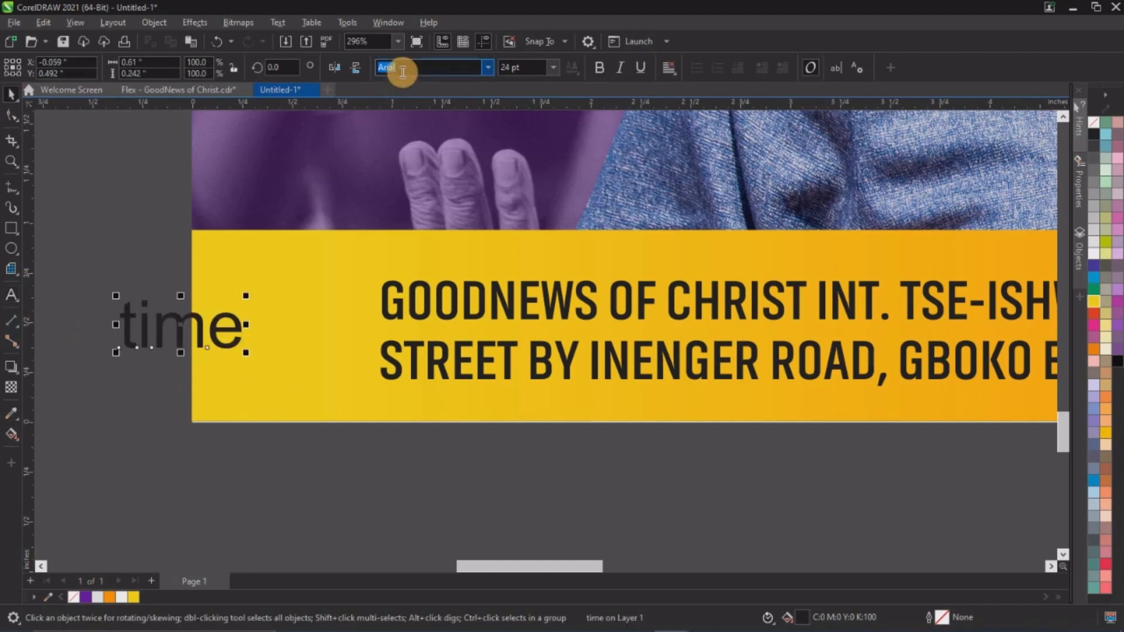
type("ti")
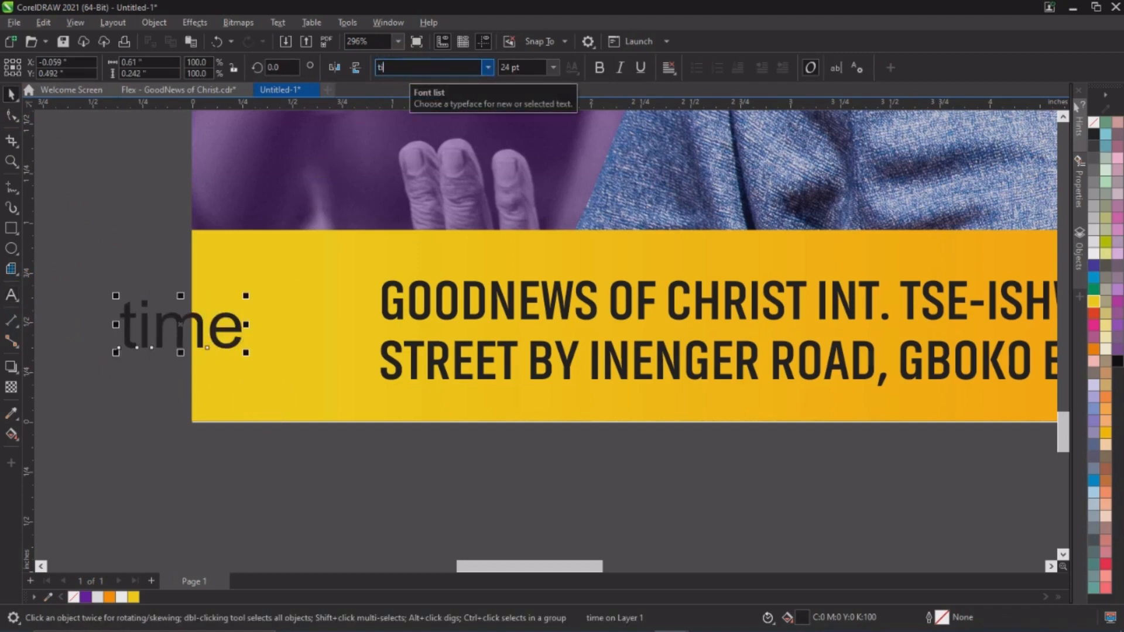
type("mes New Roman")
key("Return")
left_click(170, 313)
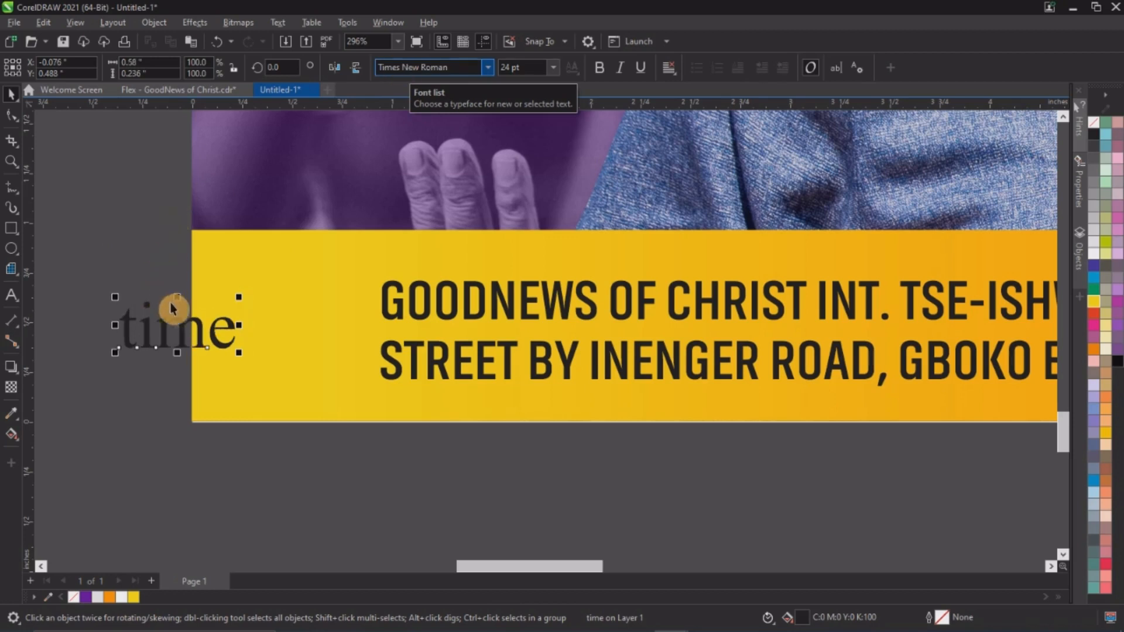
Step: Replace the word "time" with "@" and place it at the start of the address text, enlarged to about 40.5 pt
double_click(183, 330)
double_click(183, 329)
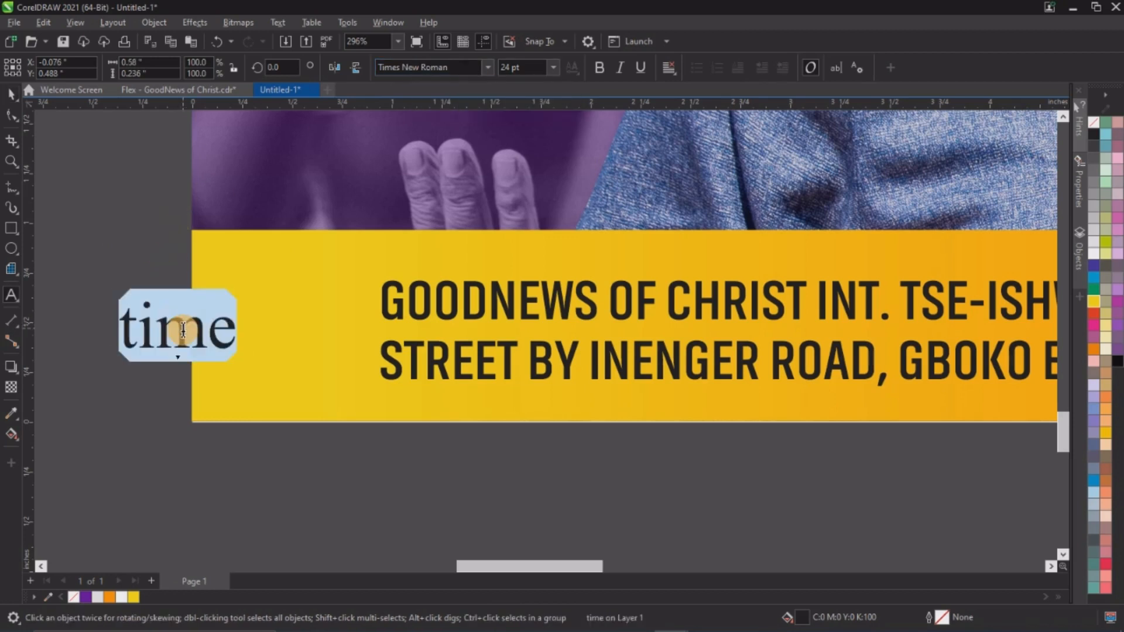
type("}")
key("BackSpace")
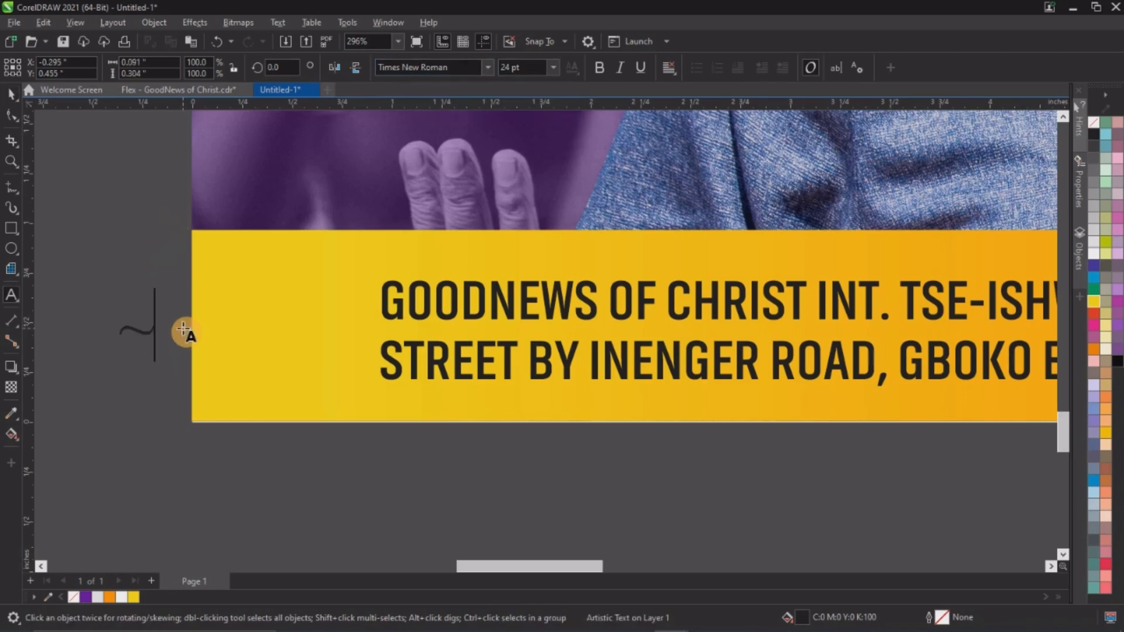
key("BackSpace")
type("@")
key("ctrl+space")
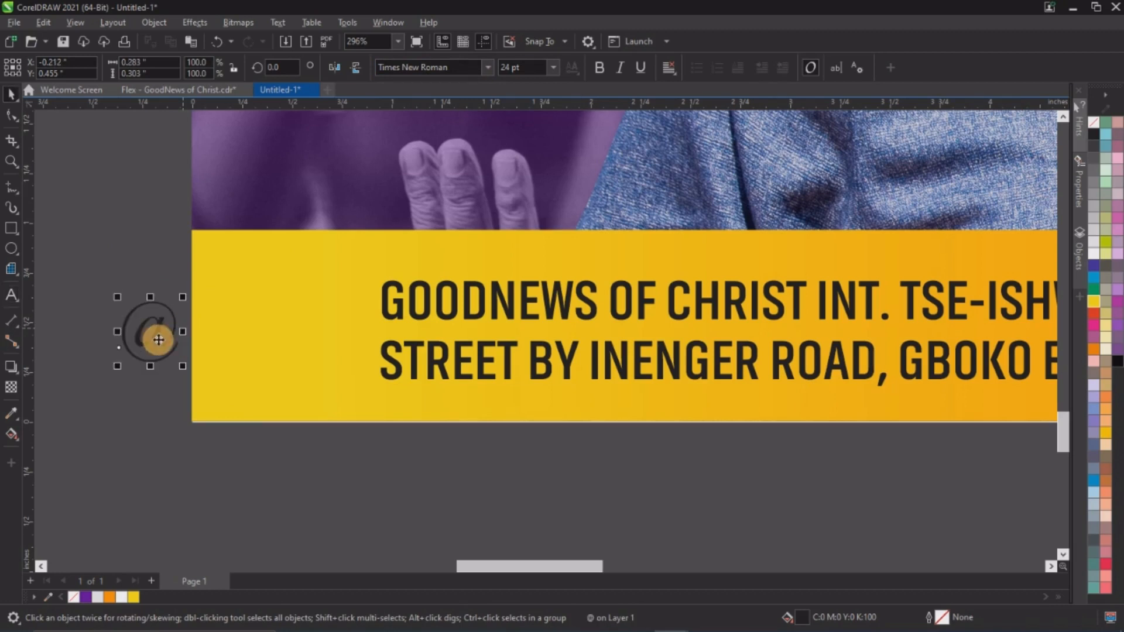
left_click_drag(153, 332, 378, 358)
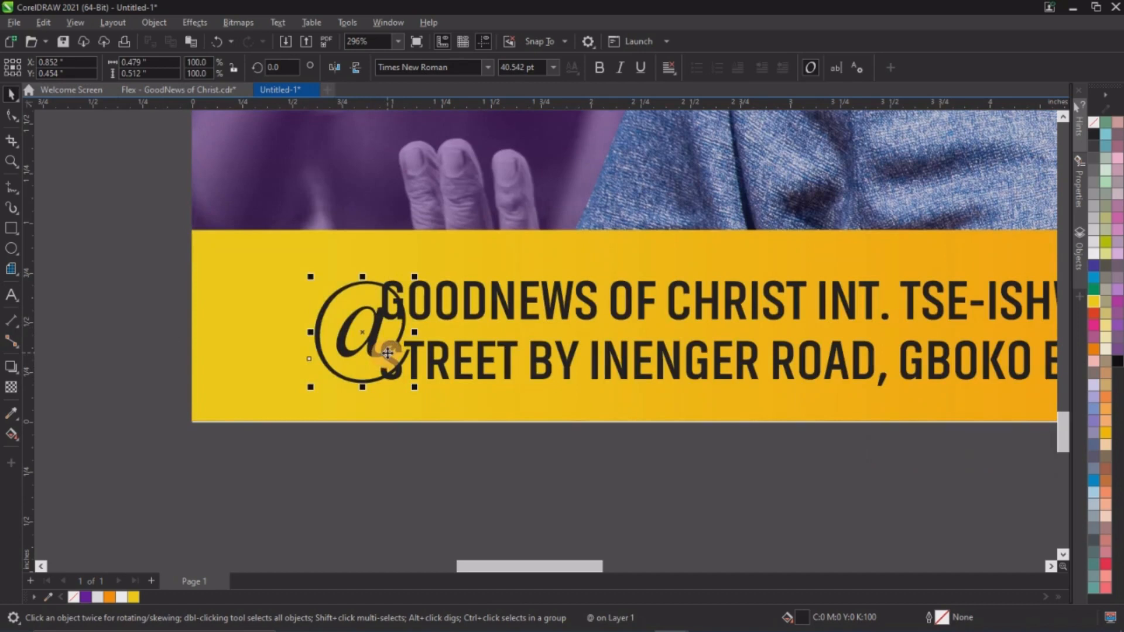
Step: Apply a horizontal linear fountain fill to the @ sign, running from orange to yellow
left_click(12, 434)
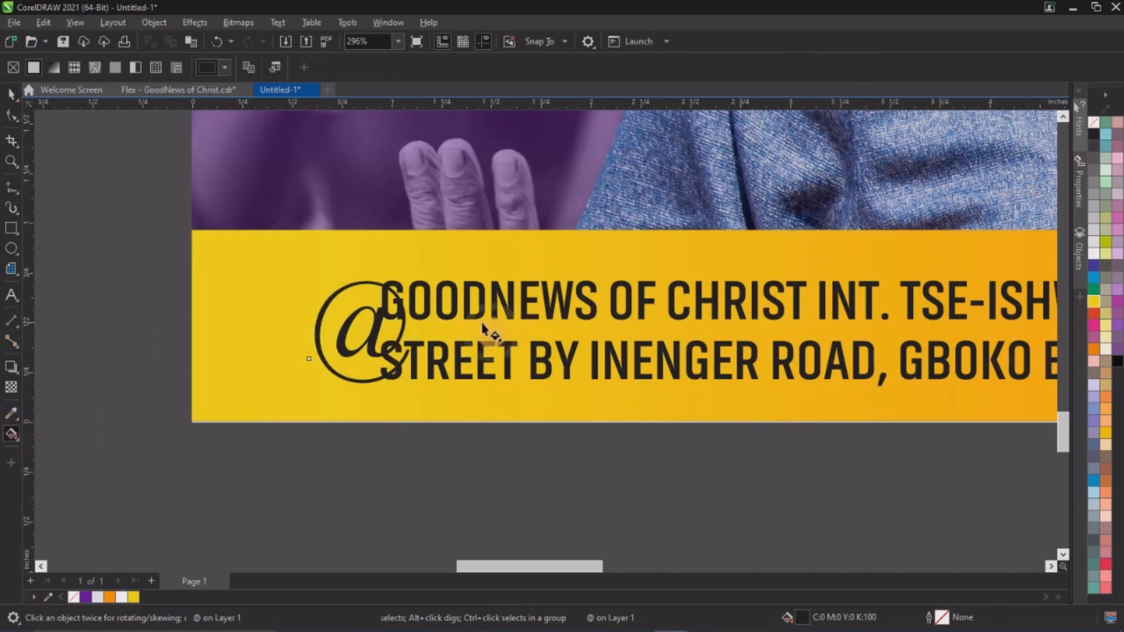
left_click_drag(317, 330, 316, 239)
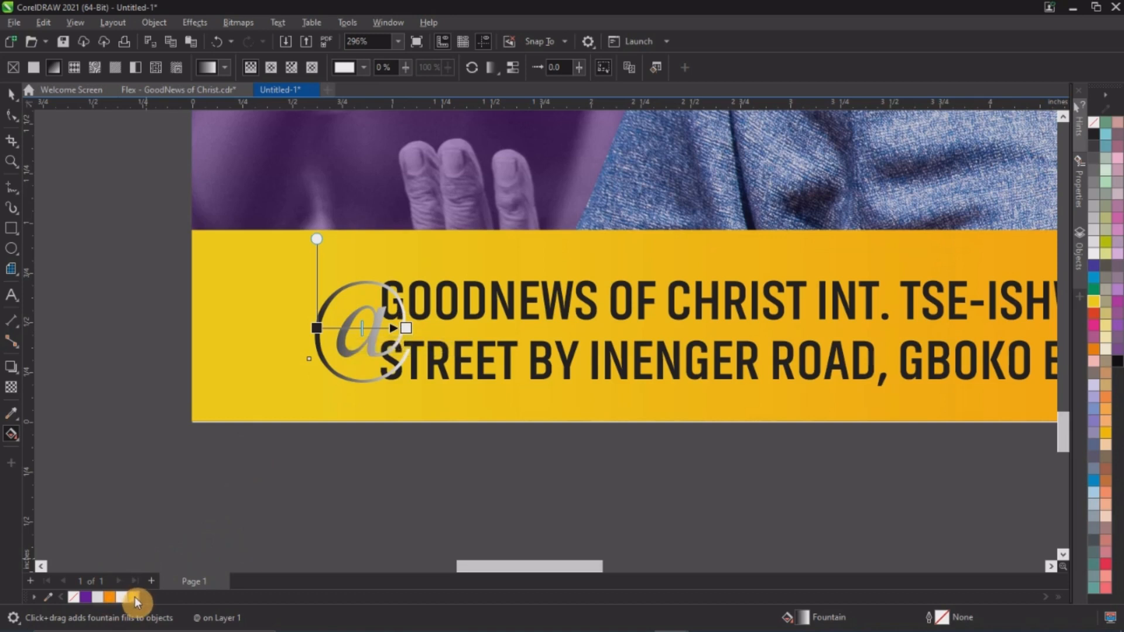
left_click_drag(134, 603, 317, 327)
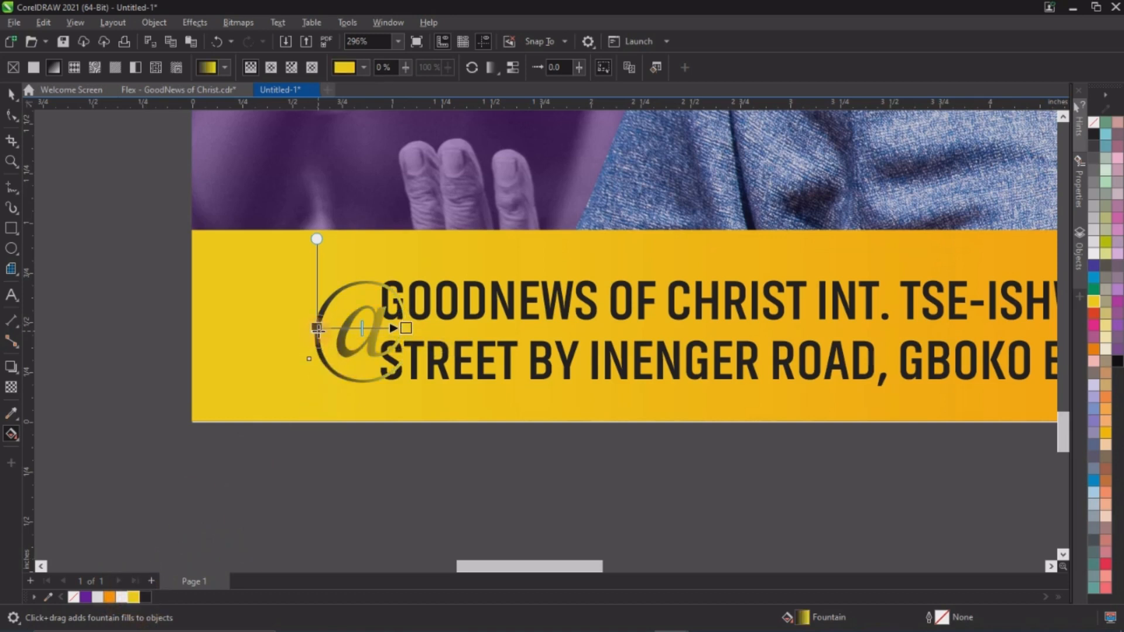
left_click_drag(109, 598, 316, 328)
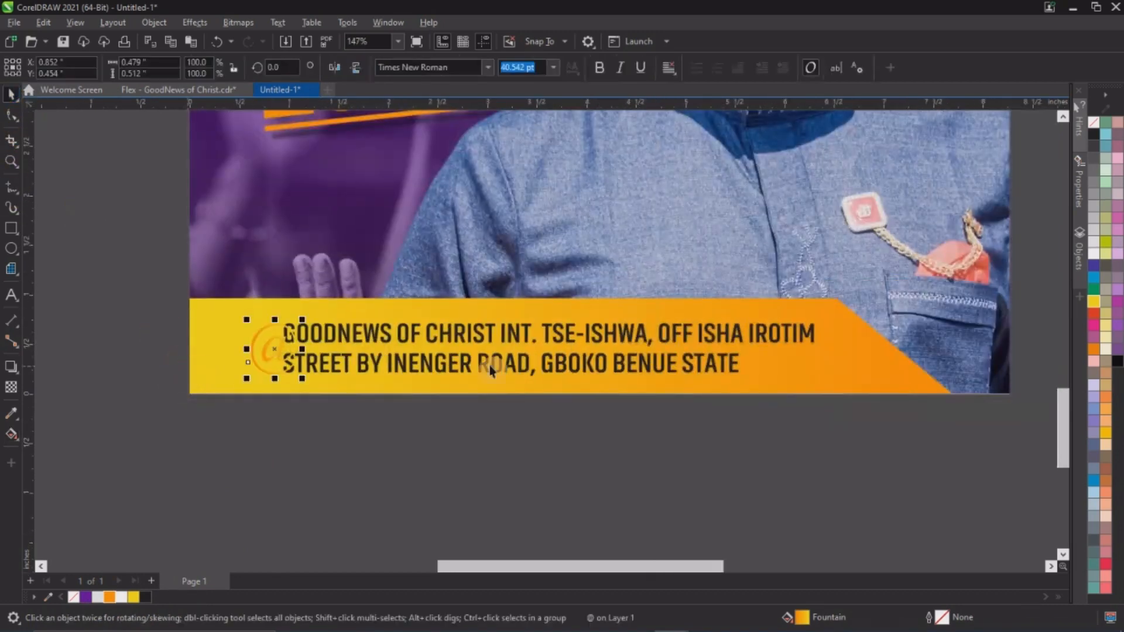
Step: Bring the address text to the front of the page so it lies above the @ sign
left_click(721, 337)
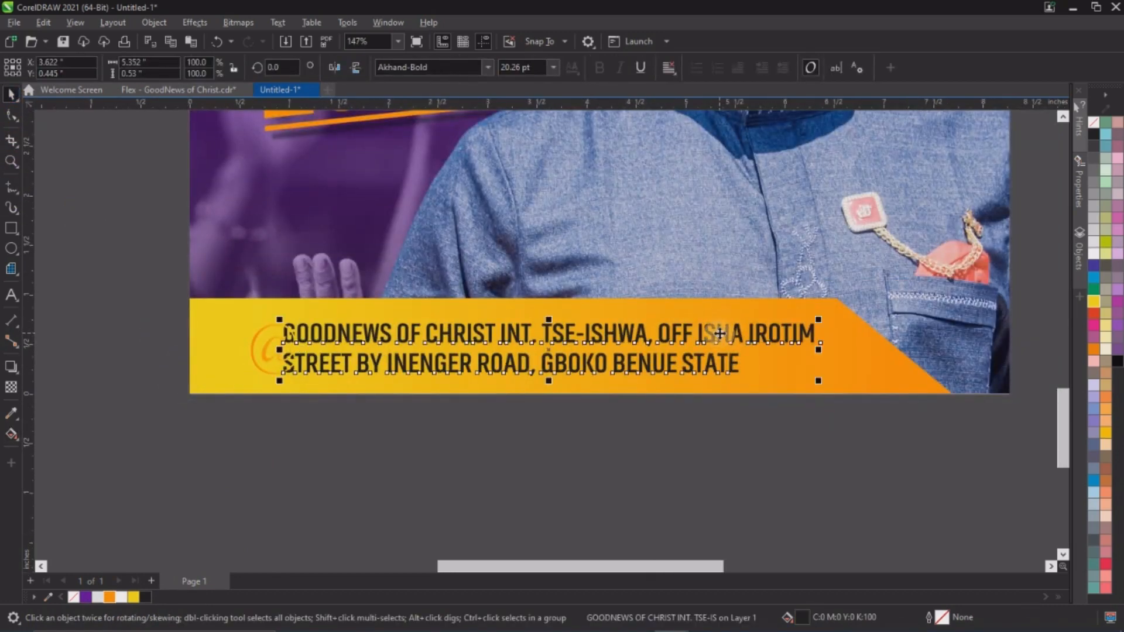
scroll(308, 409, "up", 5)
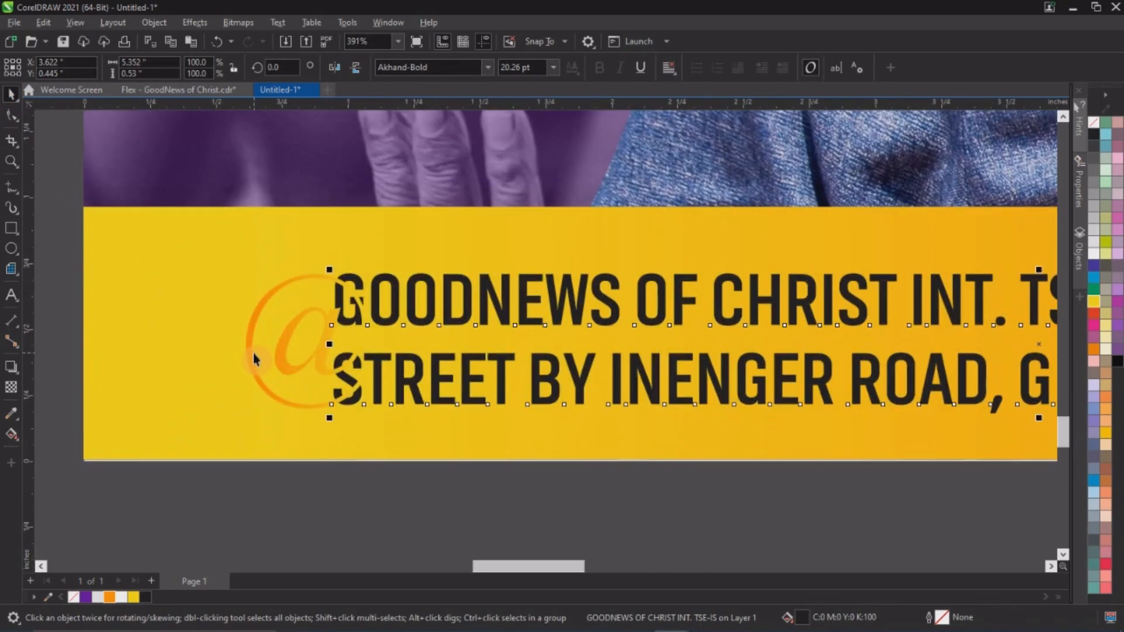
left_click(315, 495)
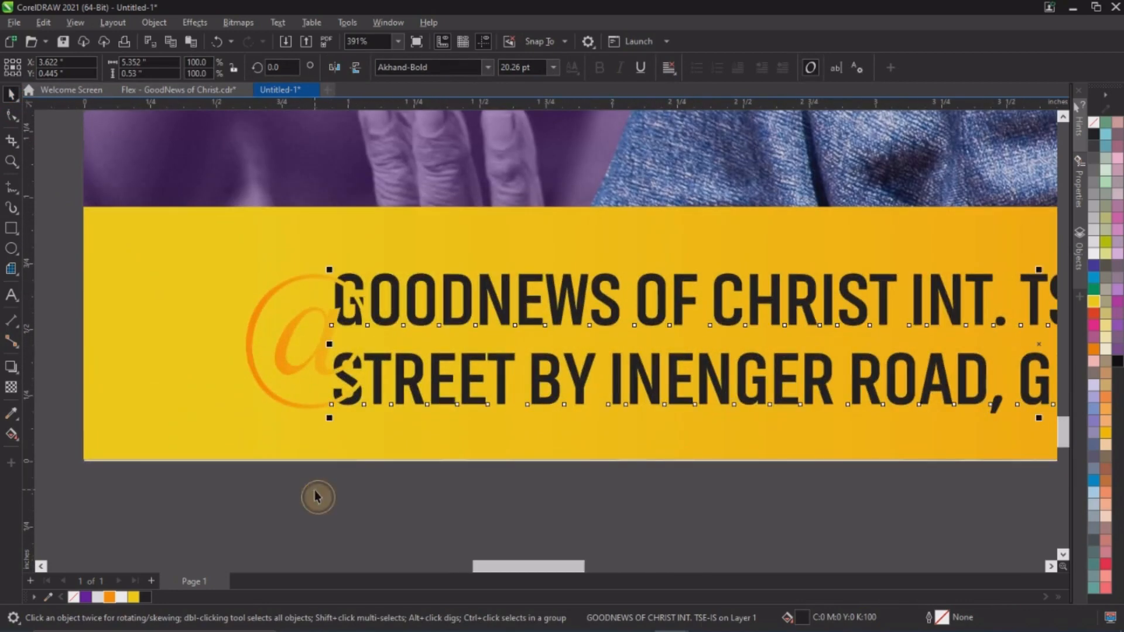
left_click(446, 320)
right_click(446, 320)
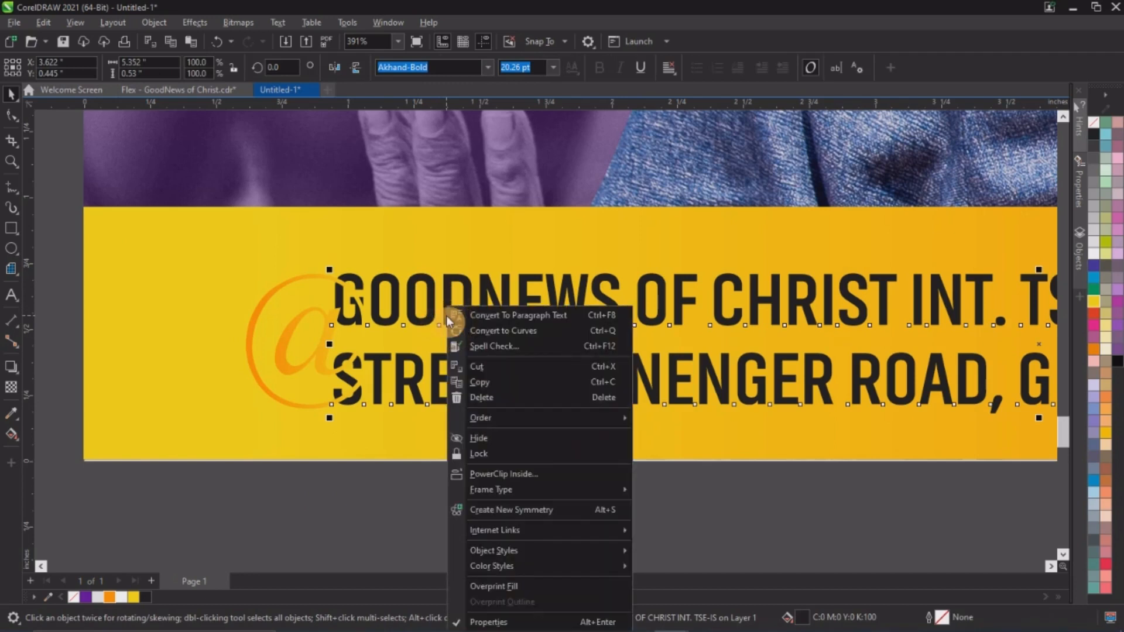
mouse_move(501, 424)
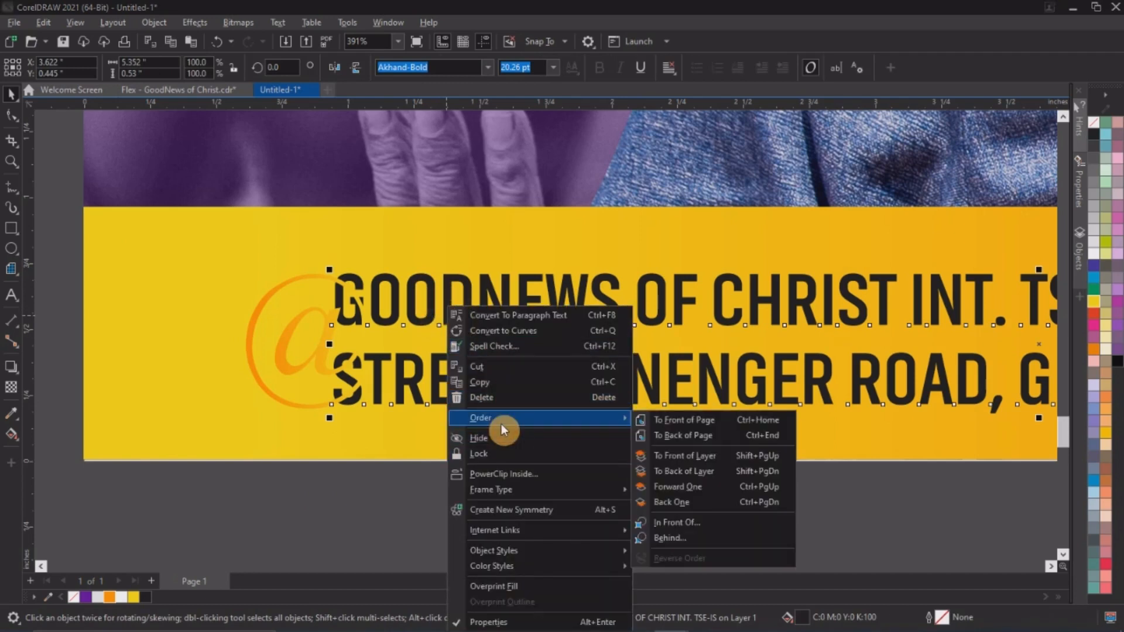
left_click(701, 423)
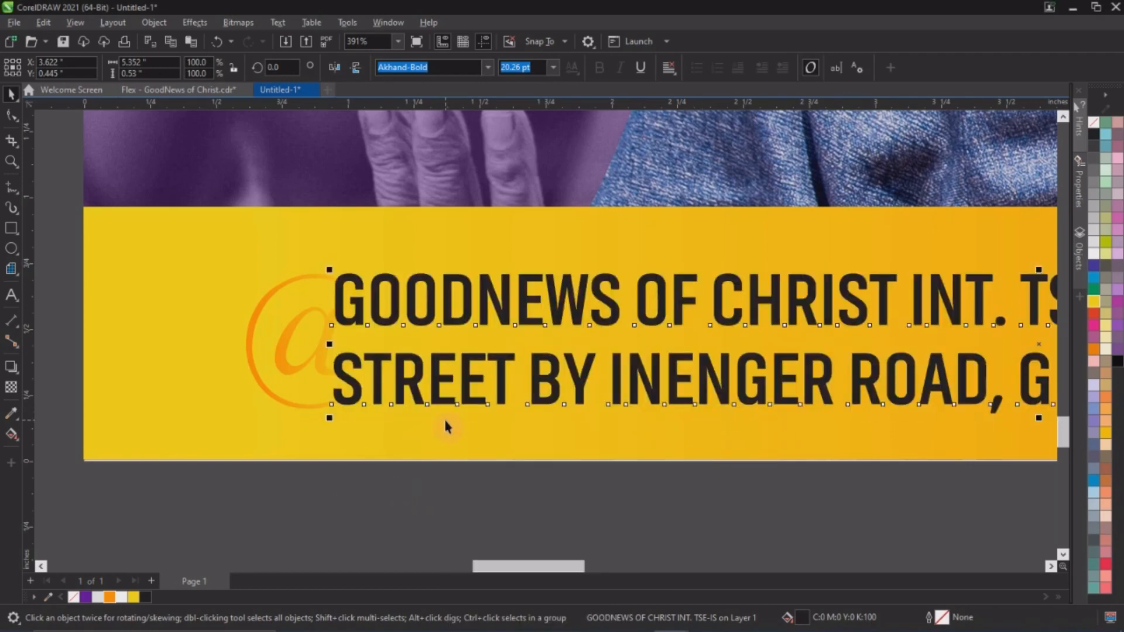
scroll(415, 423, "down", 3)
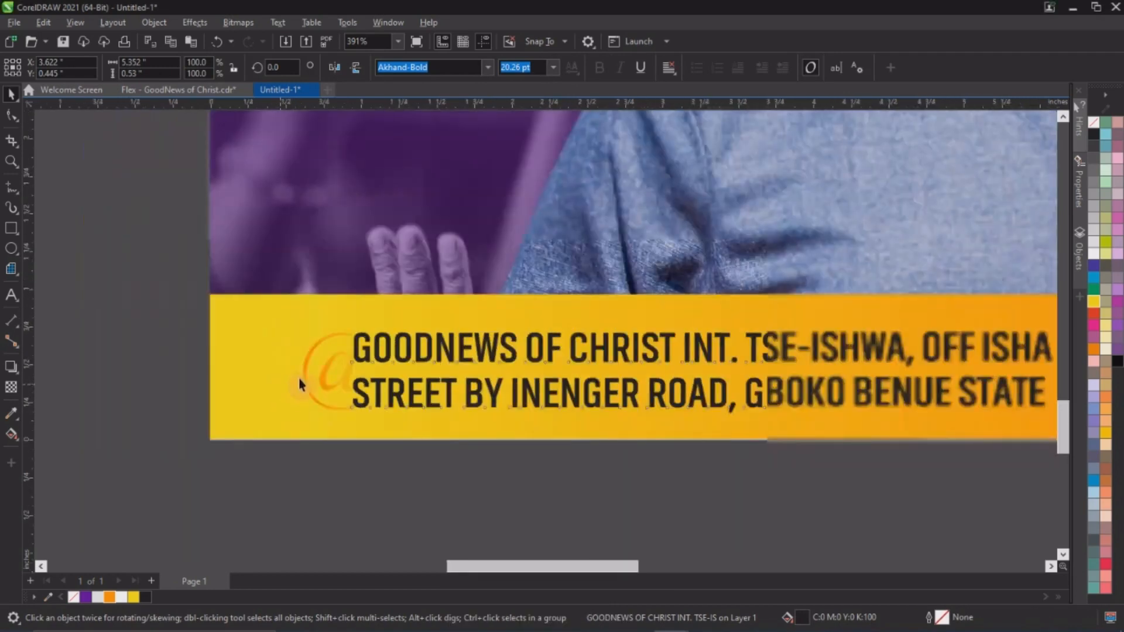
scroll(675, 359, "up", 2)
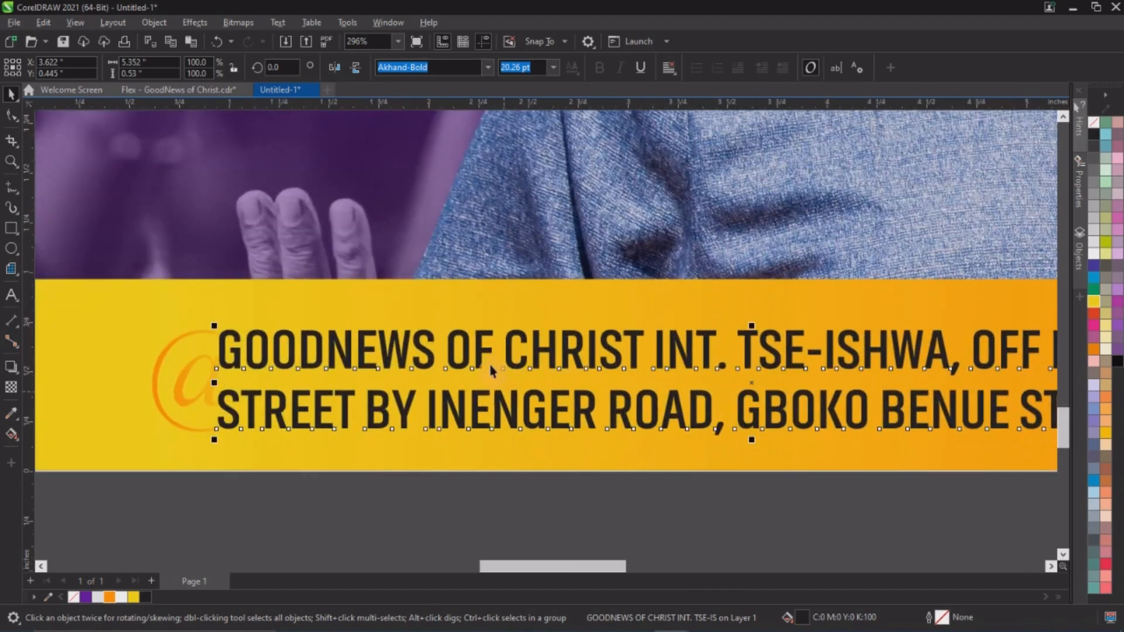
Step: Tighten the line spacing of the venue address and shift the text slightly down on the yellow banner
left_click(14, 119)
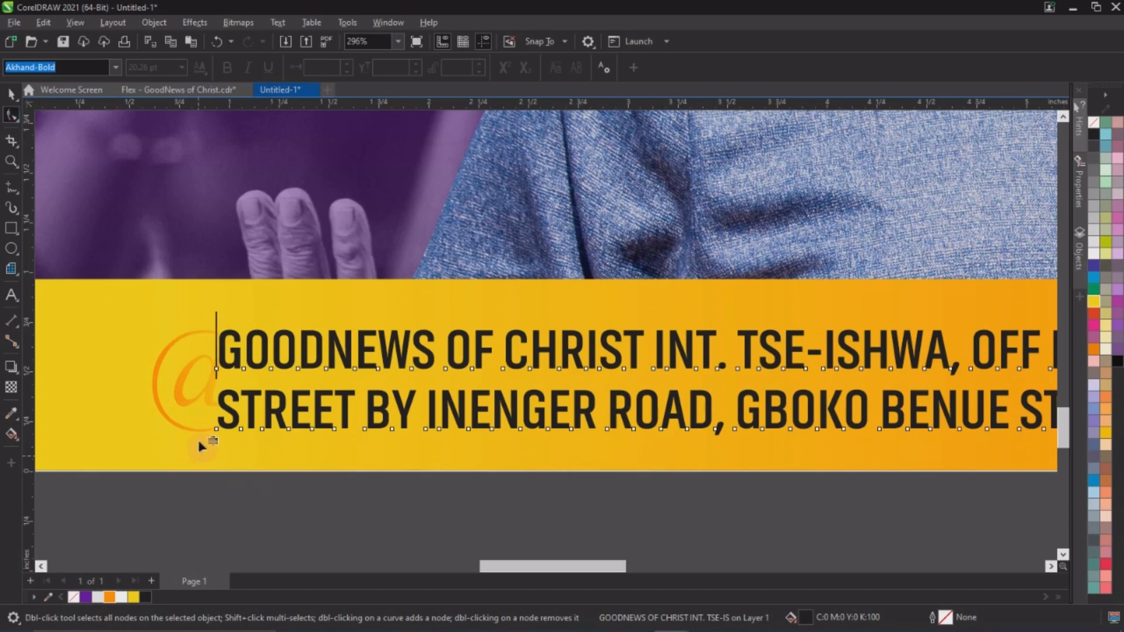
left_click_drag(213, 440, 215, 427)
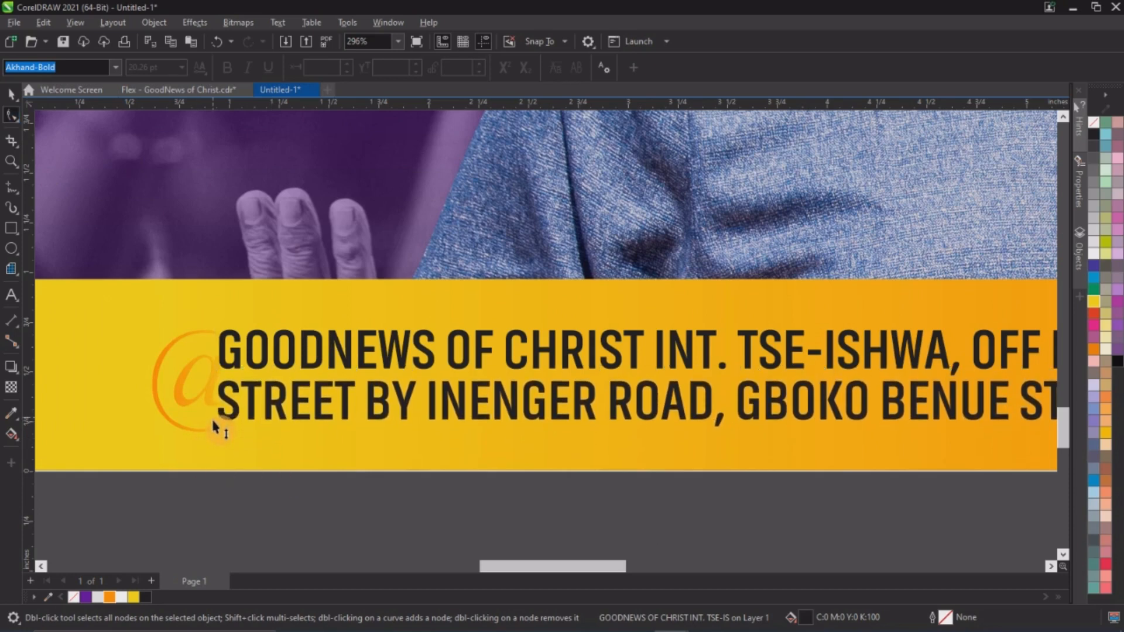
left_click(11, 94)
left_click(453, 349)
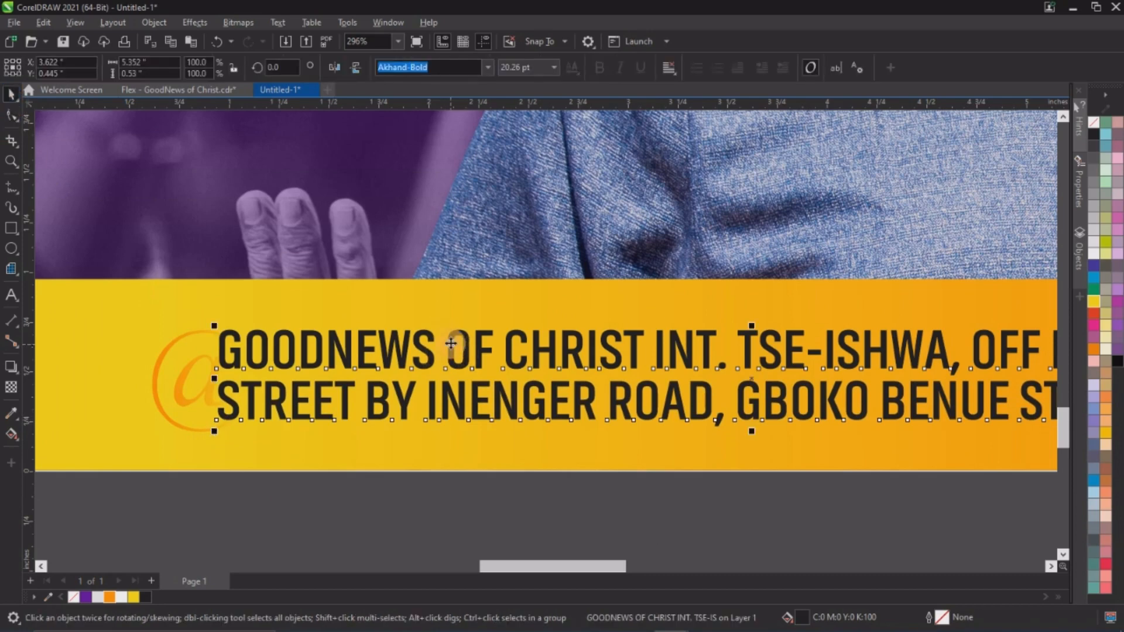
left_click_drag(452, 349, 457, 355)
scroll(404, 365, "down", 1)
scroll(405, 365, "down", 2)
left_click(504, 494)
Step: Examine the overall flyer composition, including the finished address banner
scroll(409, 459, "down", 4)
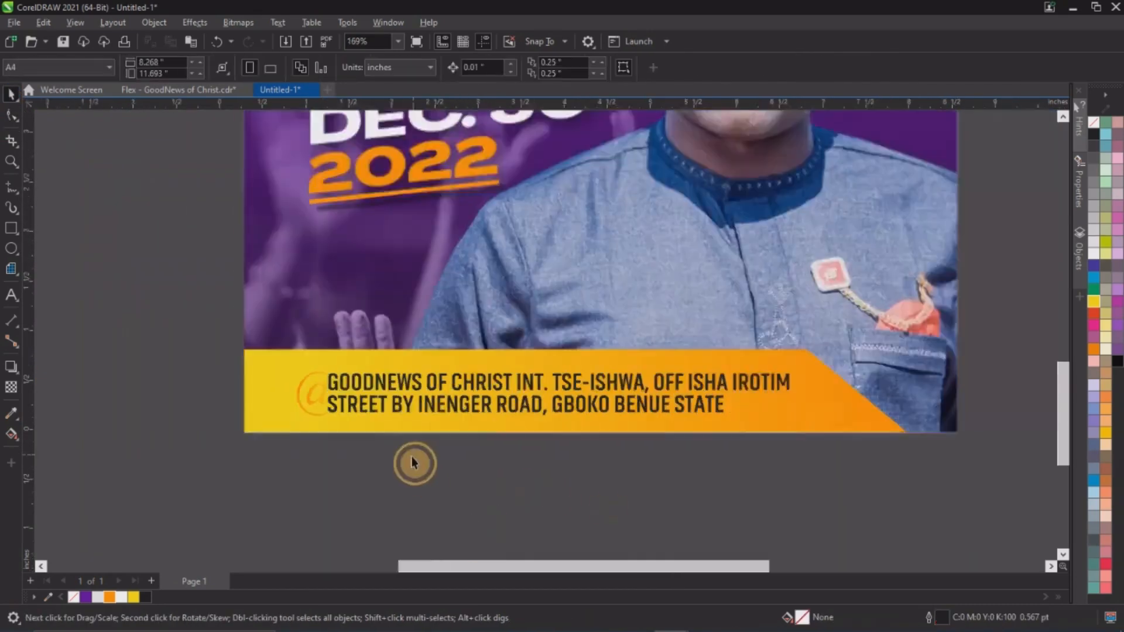
scroll(413, 460, "down", 2)
key("z")
mouse_move(381, 245)
left_mouse_down()
mouse_move(494, 481)
mouse_move(528, 476)
left_mouse_up()
key("space")
scroll(428, 409, "down", 3)
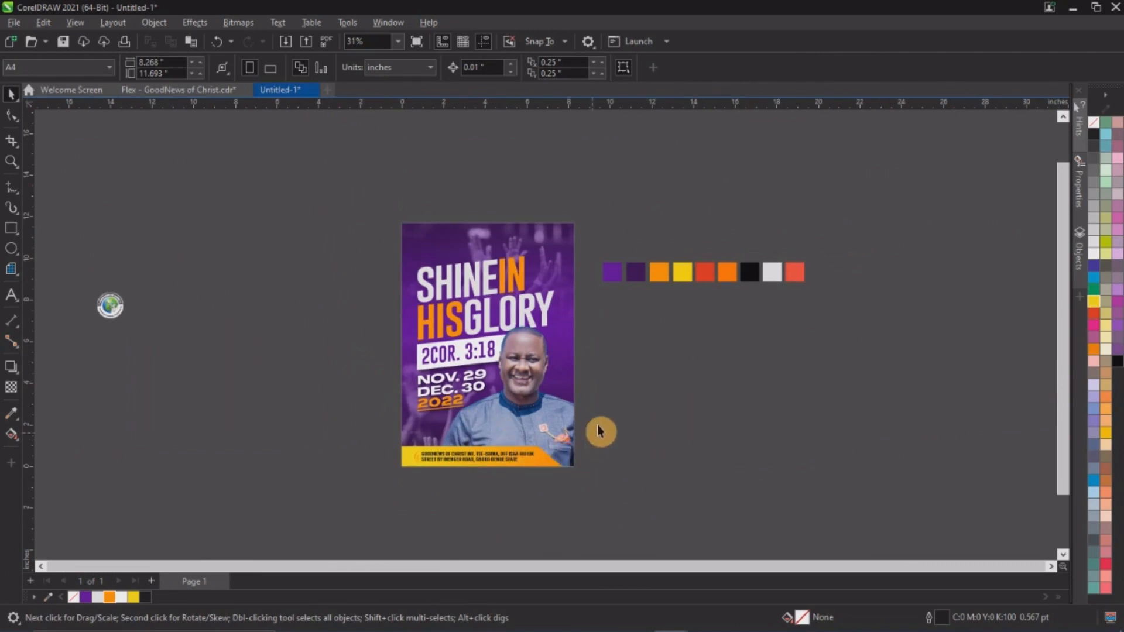
scroll(598, 350, "up", 1)
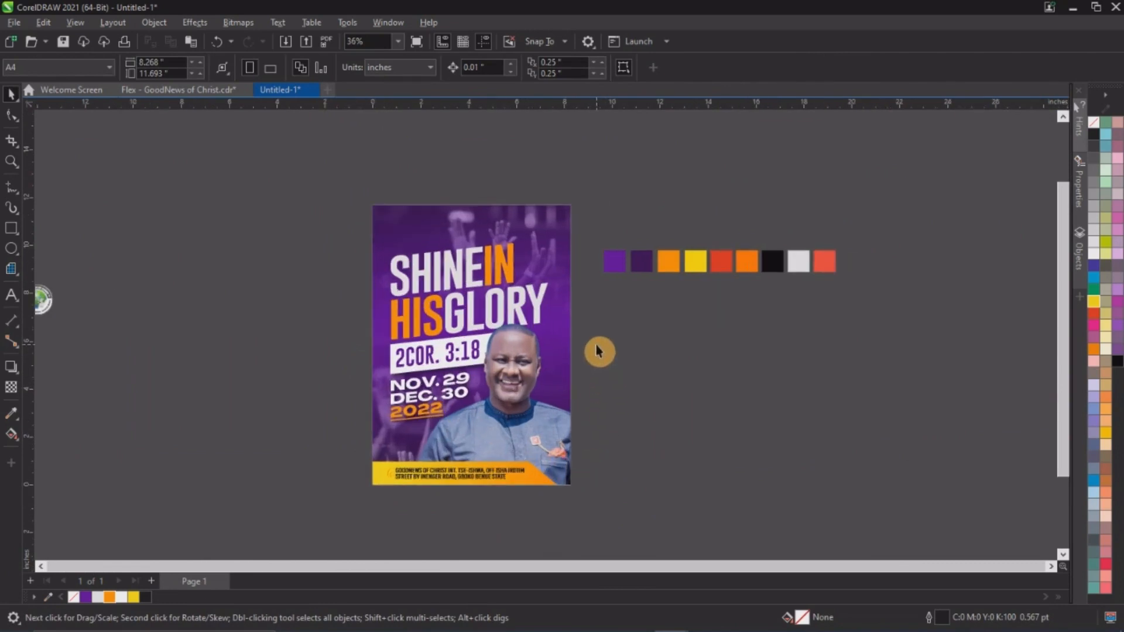
scroll(598, 351, "down", 1)
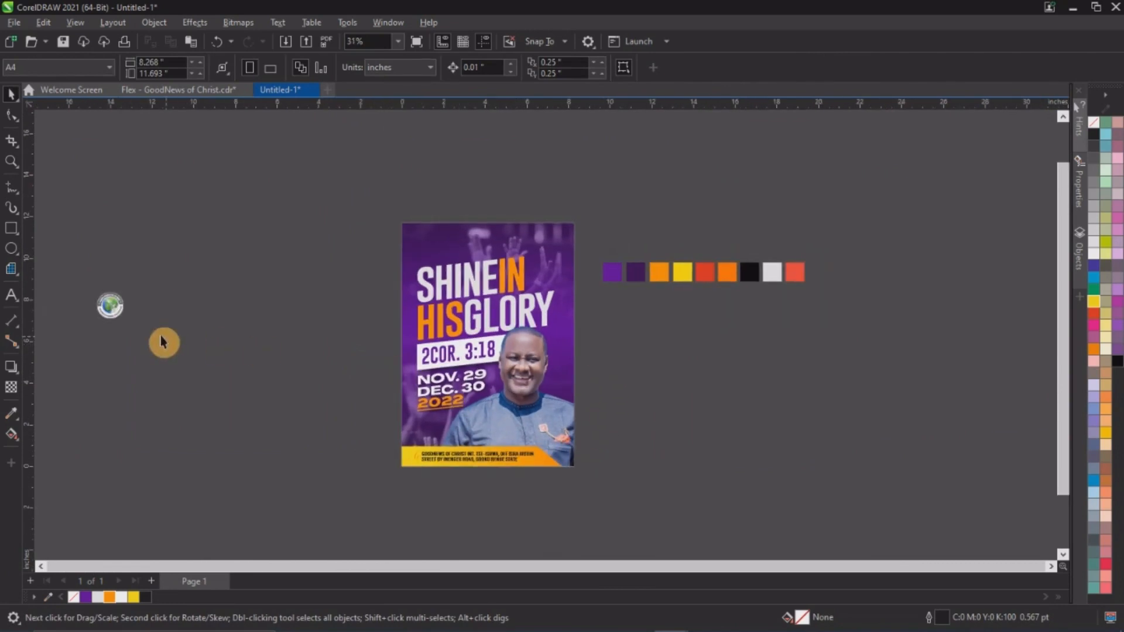
Step: Move the round ministry logo from the far edge of the workspace to just outside the page's upper-left corner
left_click_drag(89, 271, 144, 343)
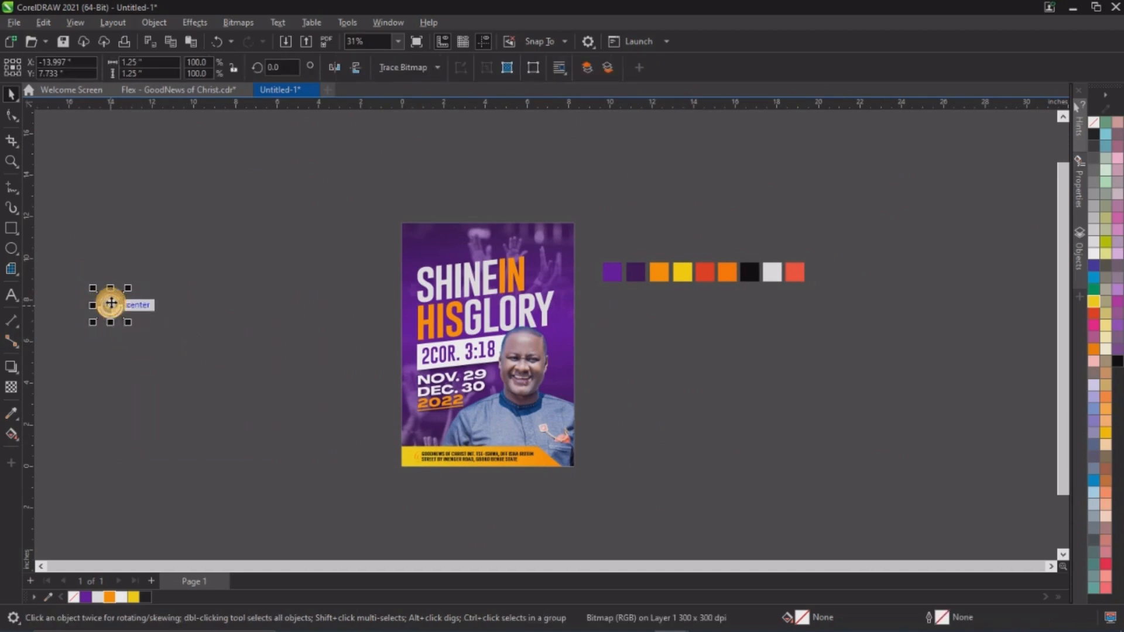
left_click_drag(110, 304, 437, 254)
key("z")
left_click_drag(355, 207, 289, 307)
Step: Bring the logo to the front of the page and place it above the start of "SHINE", scaled to about 1.04 inches
right_click(288, 306)
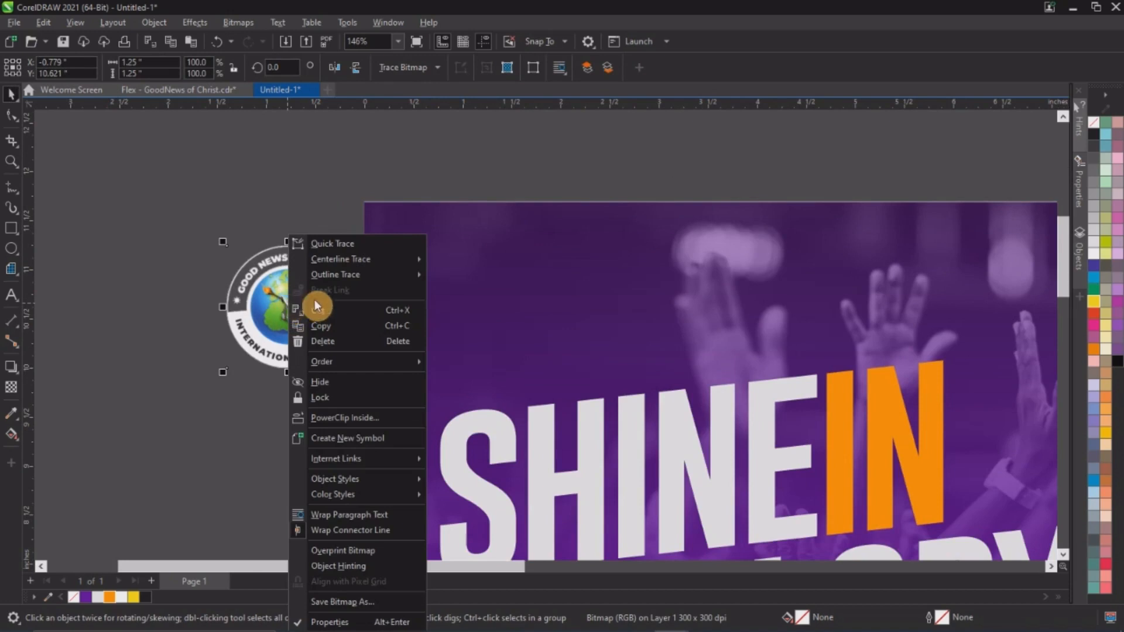
mouse_move(332, 363)
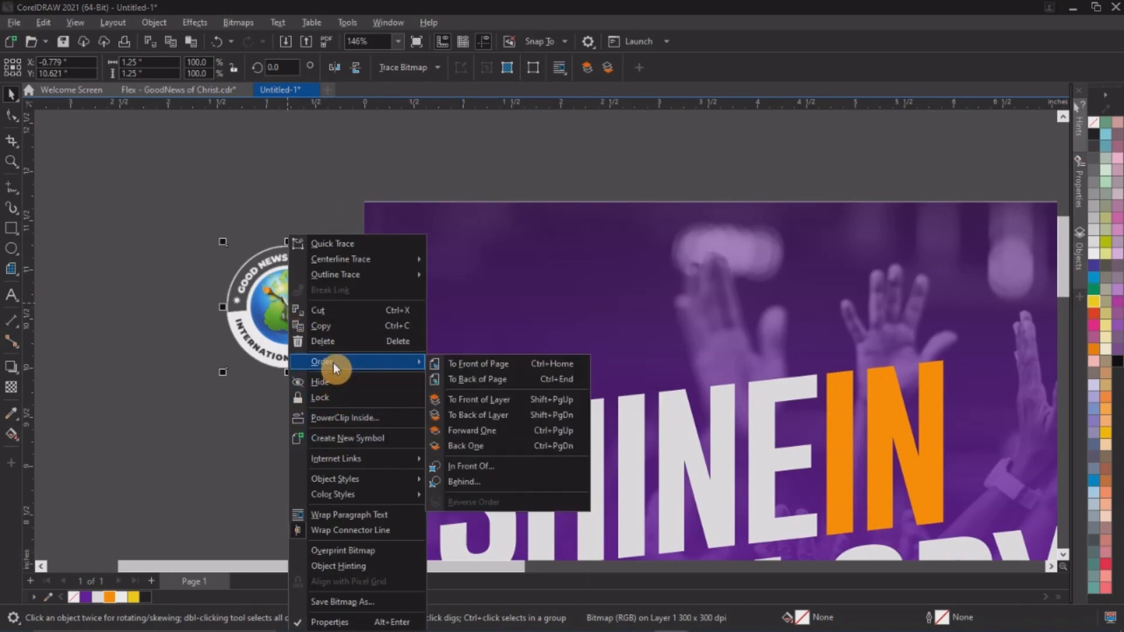
left_click(505, 362)
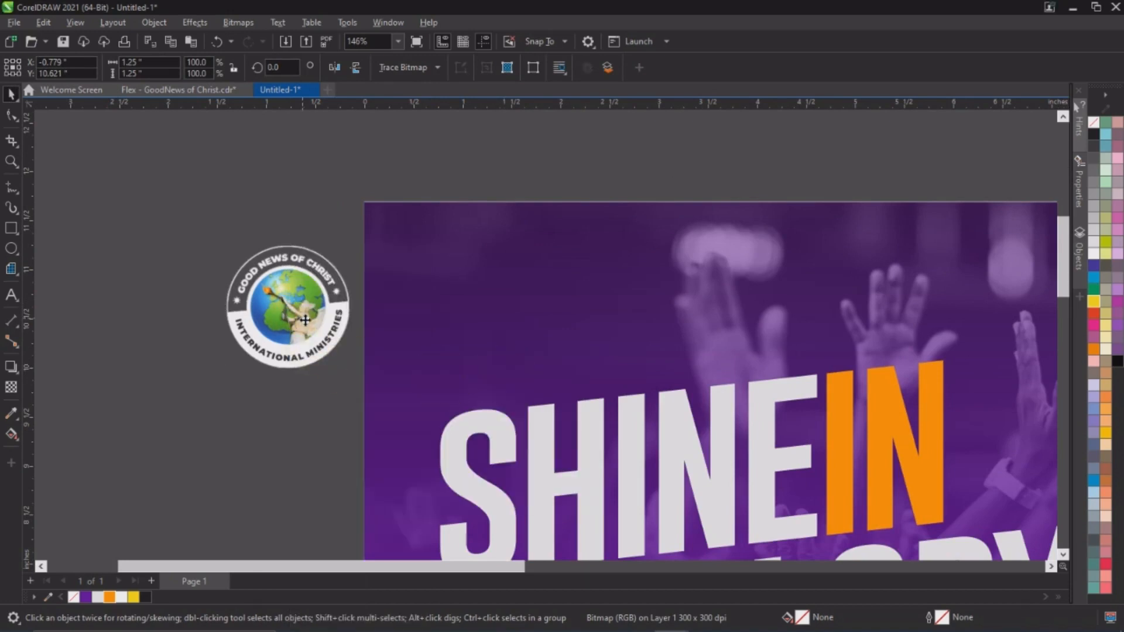
left_click_drag(303, 320, 513, 343)
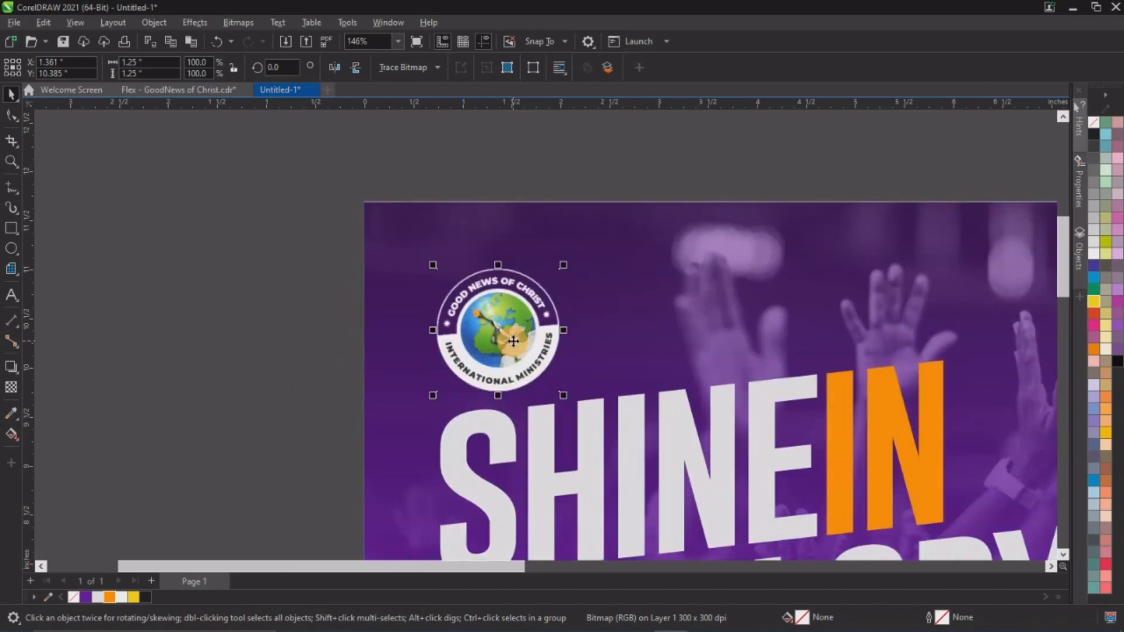
left_click_drag(562, 265, 571, 293)
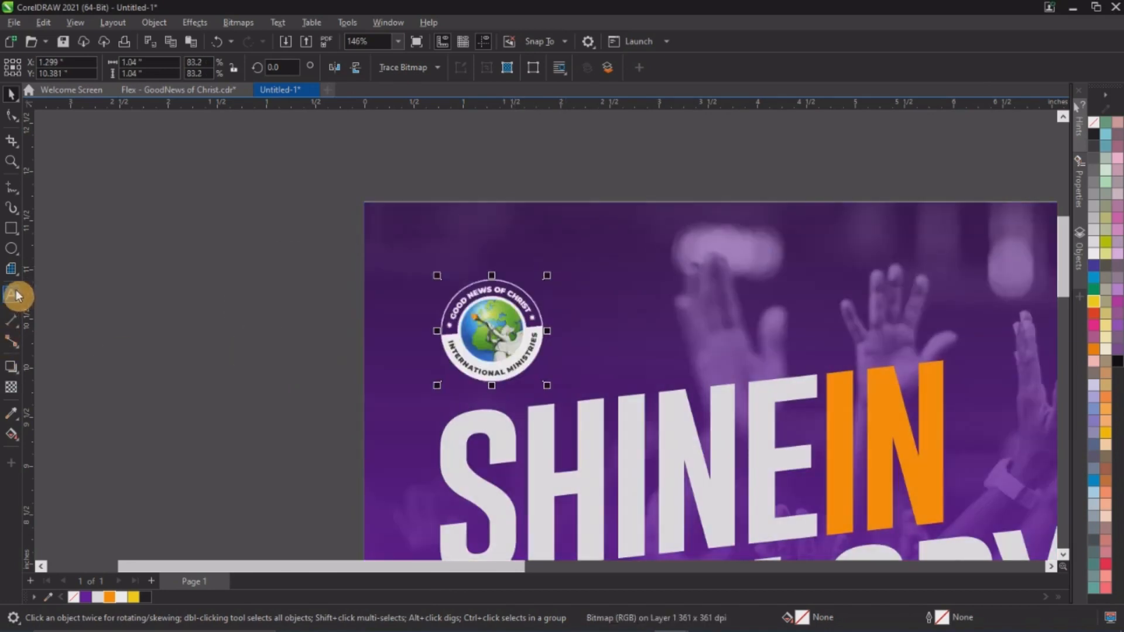
Step: Add the artistic text "goodnews of christ international ministries" on two lines beside the logo, at 24 pt
left_click(13, 294)
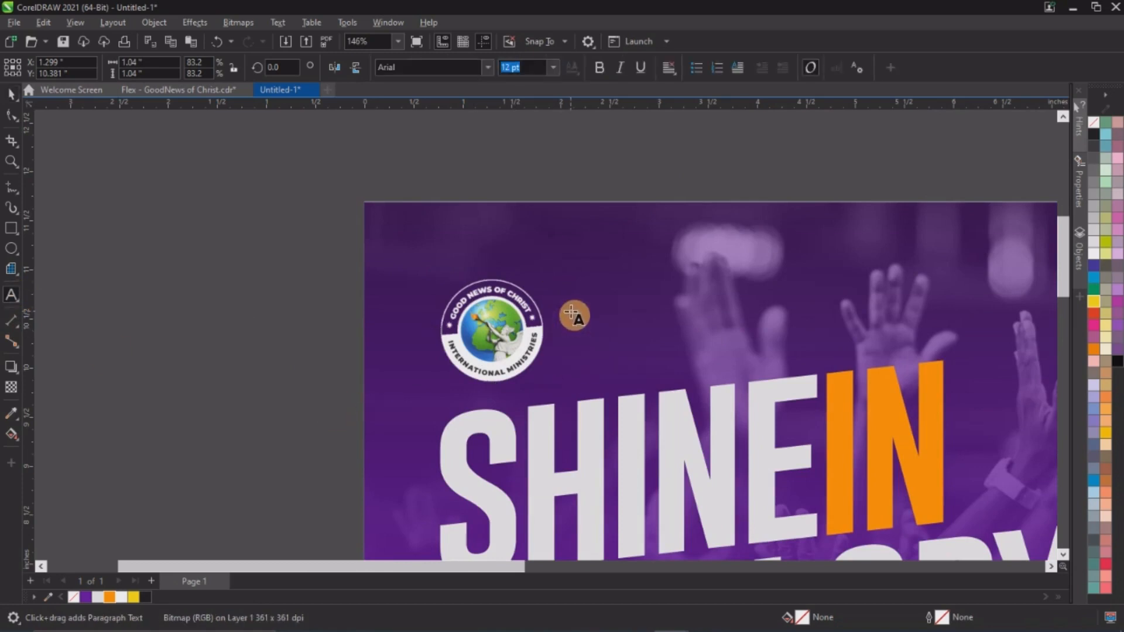
scroll(573, 316, "down", 3)
scroll(503, 251, "down", 2)
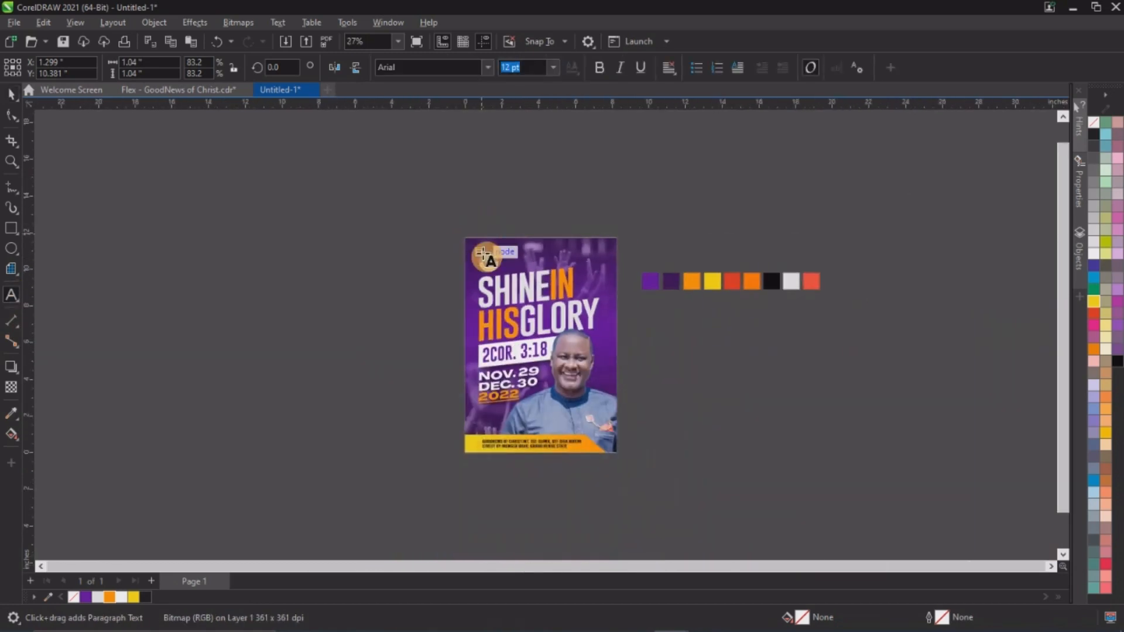
scroll(505, 297, "up", 2)
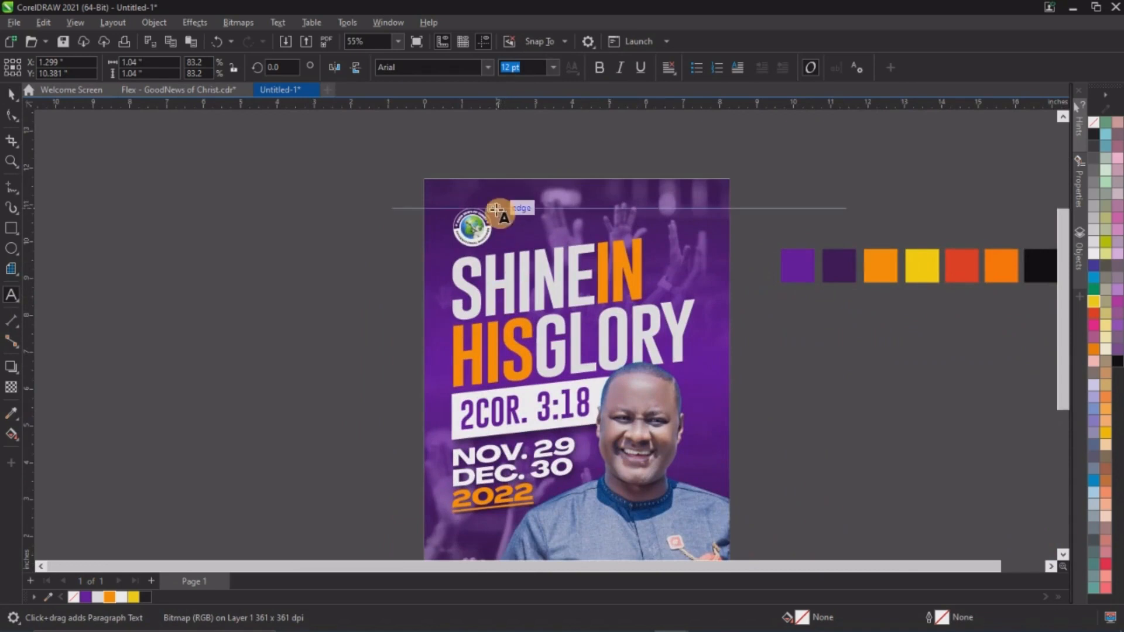
scroll(494, 205, "up", 3)
scroll(497, 227, "up", 1)
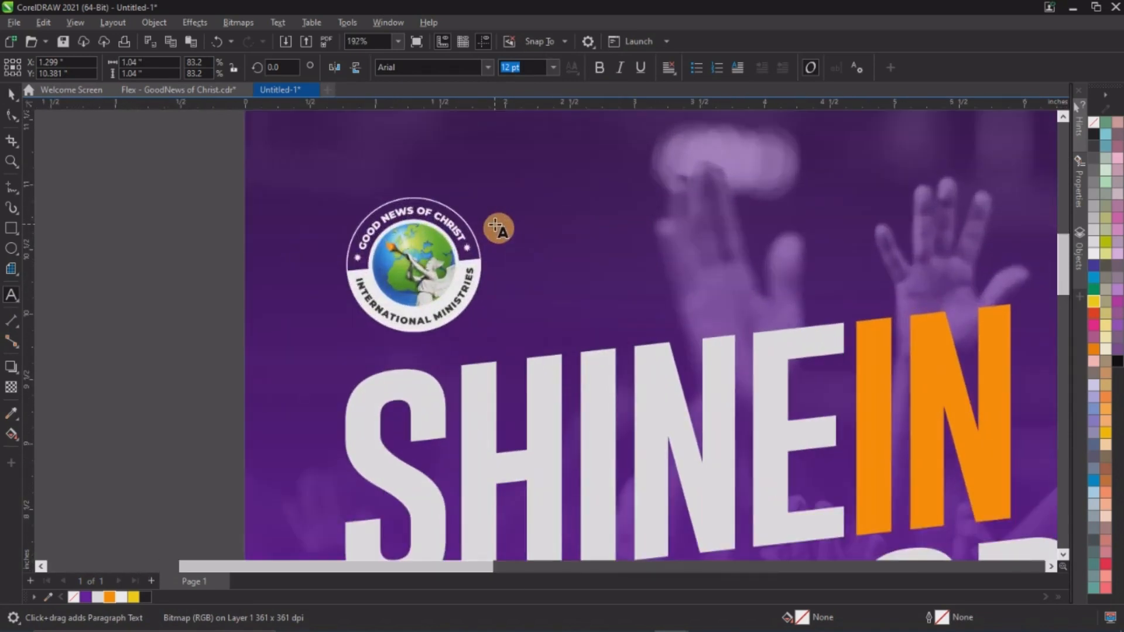
scroll(496, 227, "up", 1)
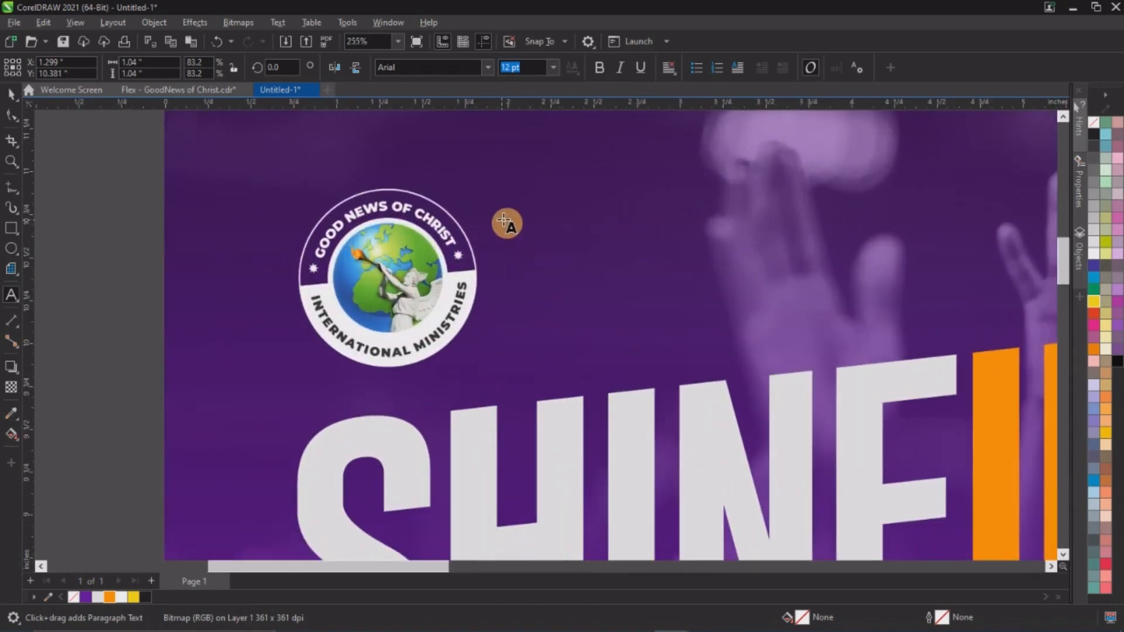
left_click(509, 216)
scroll(538, 274, "down", 1)
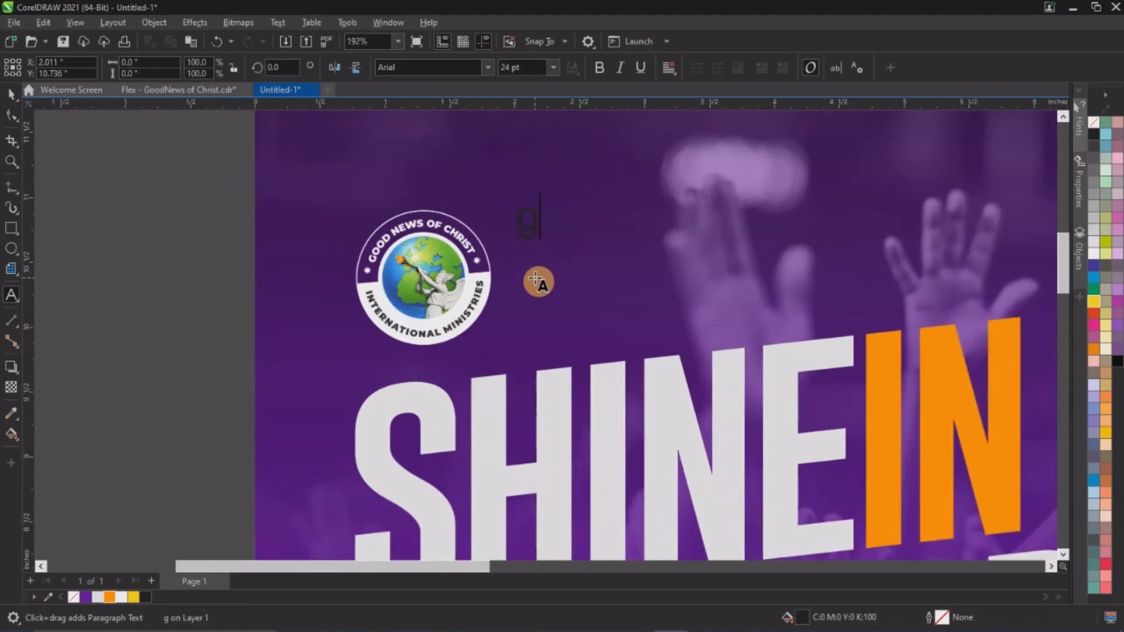
type("goodne")
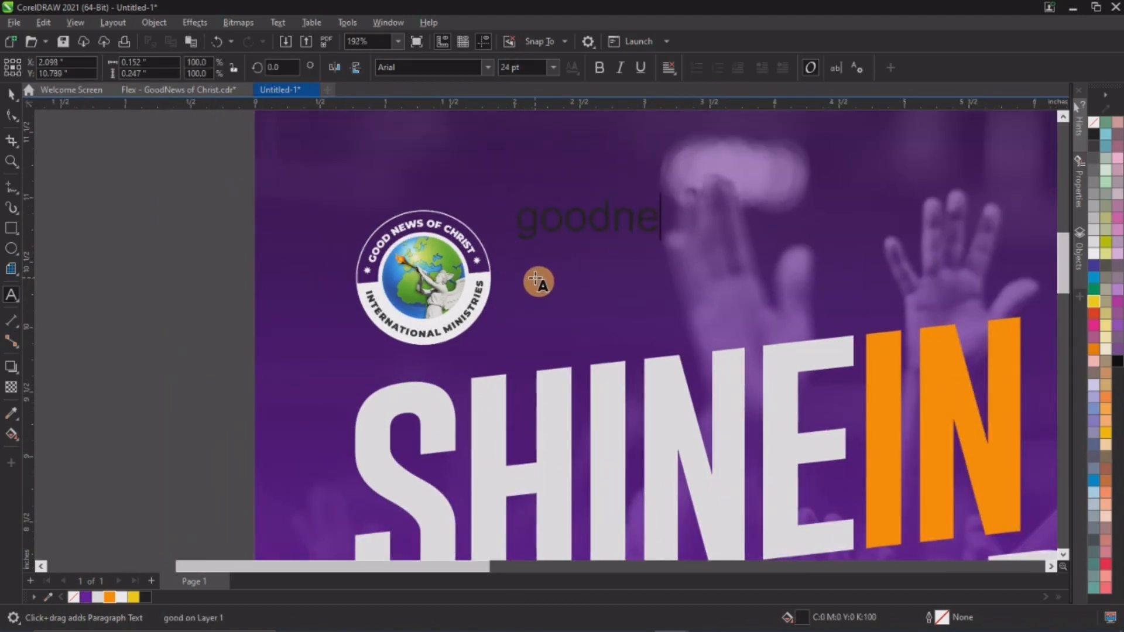
type("ws of christ i")
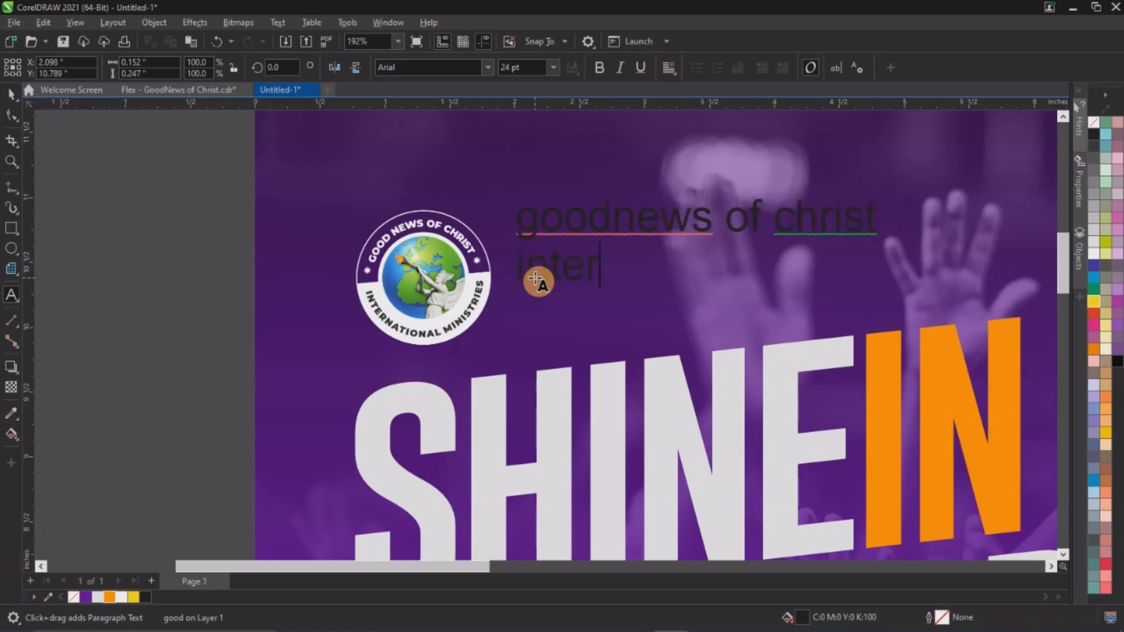
type("nternational ")
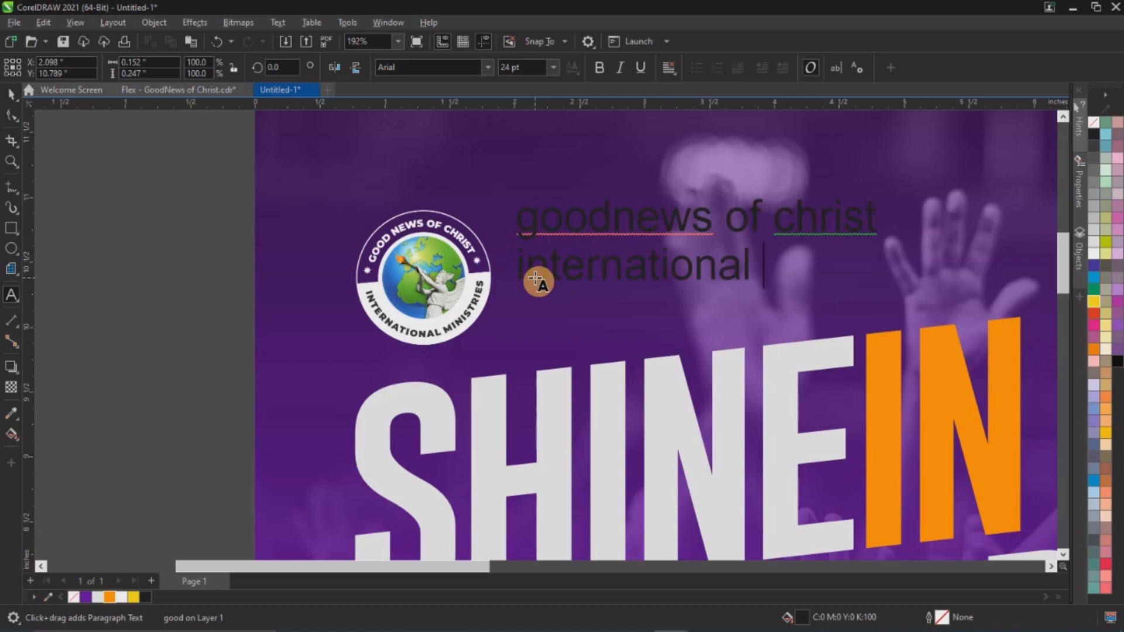
type("ministri")
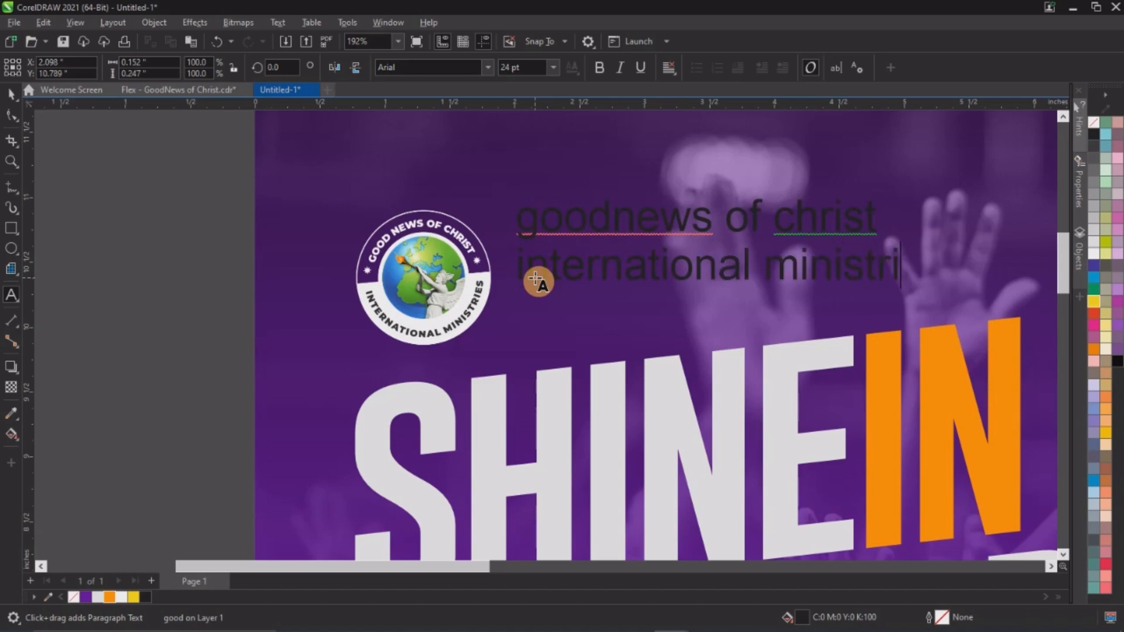
type("es")
key("ctrl+space")
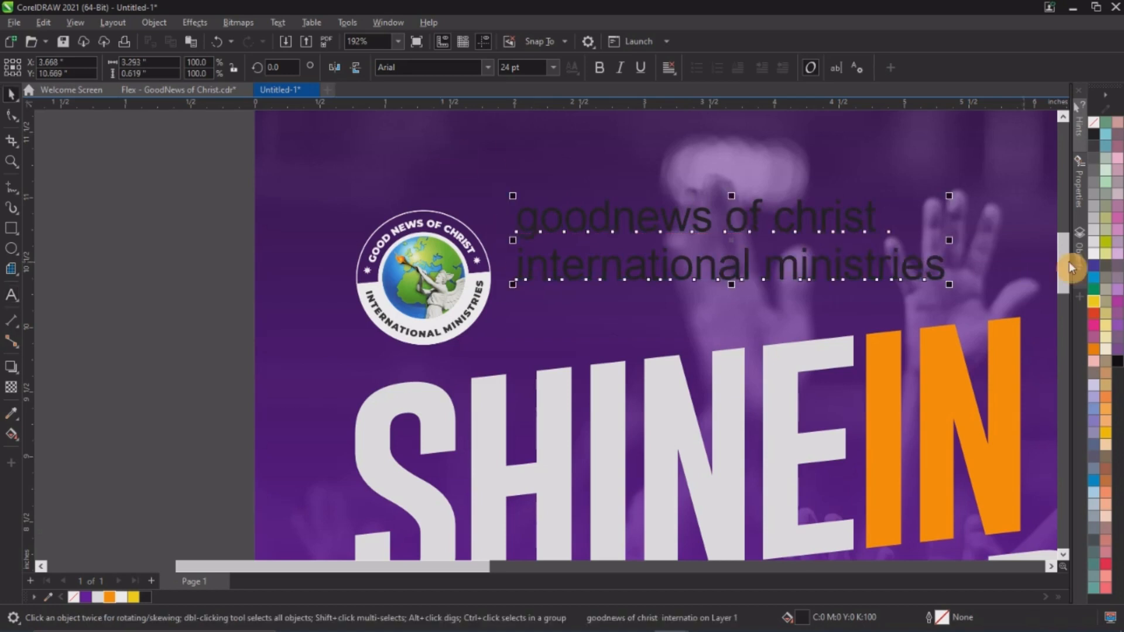
Step: Fill the ministry name with white and set its font to Akhand-Bold
left_click(1094, 253)
left_click(436, 74)
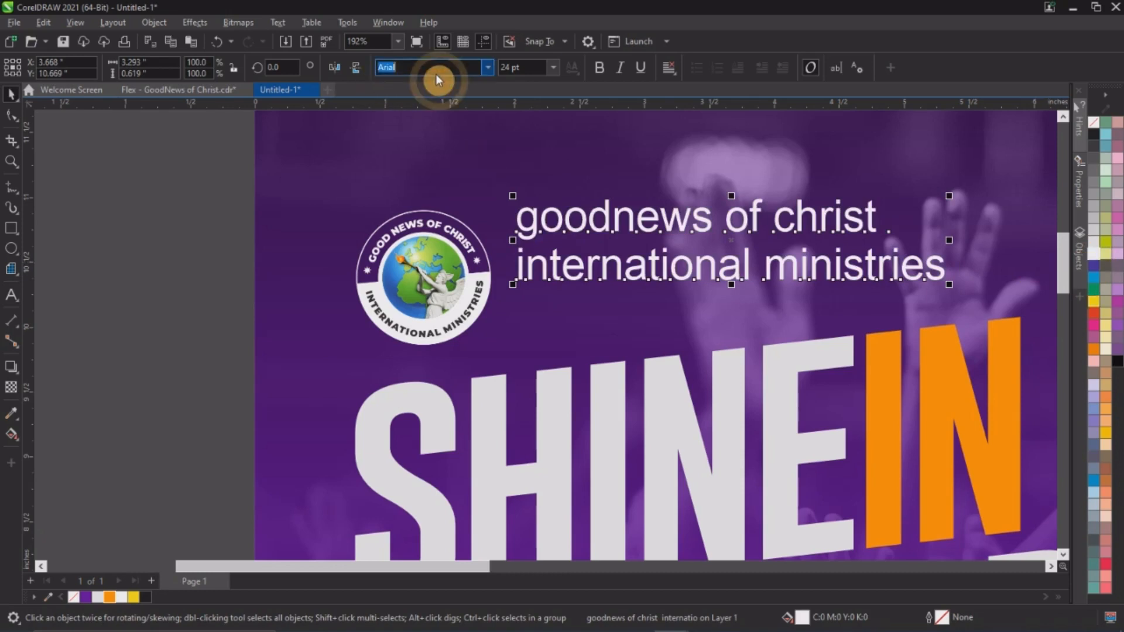
type("and-Bold")
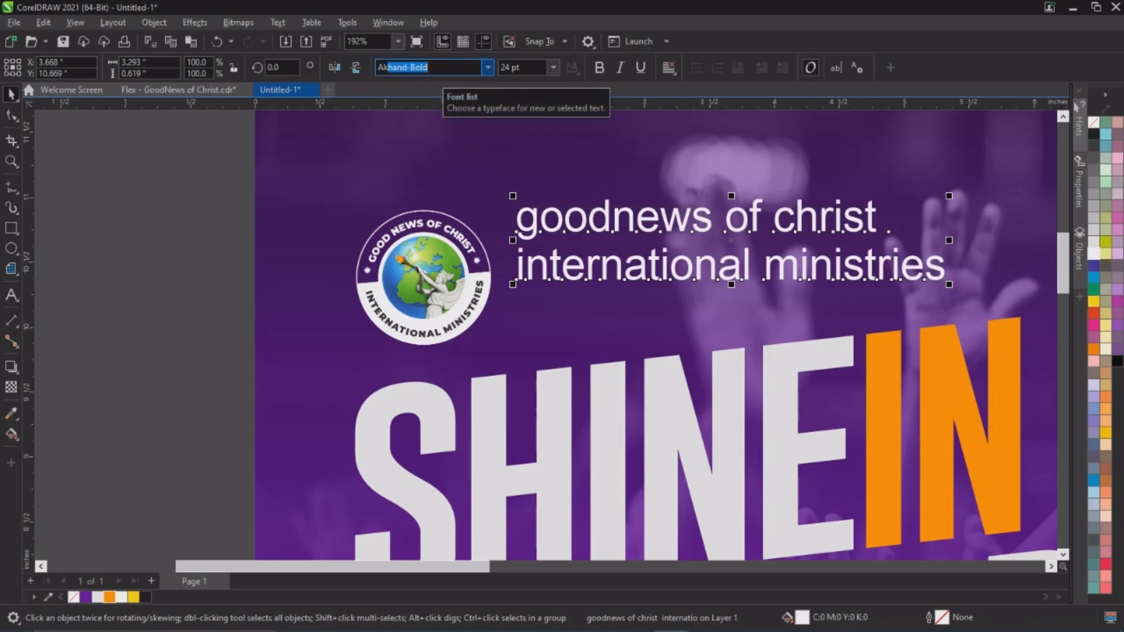
key("Return")
Step: Change the case of the ministry name to UPPERCASE
left_click(287, 25)
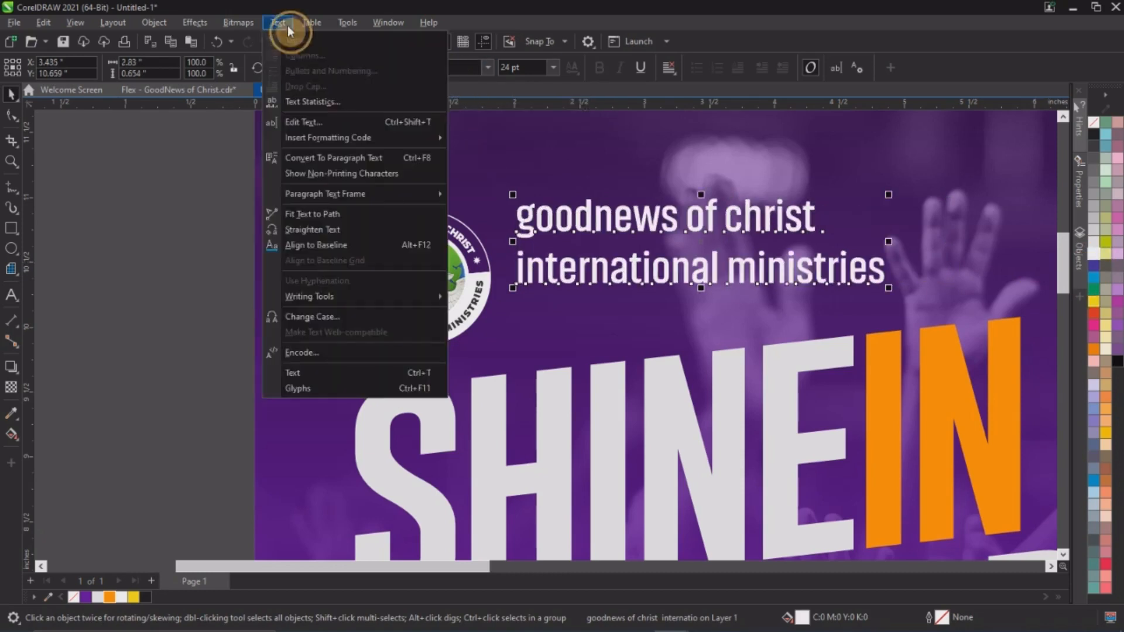
left_click(308, 322)
left_click(550, 308)
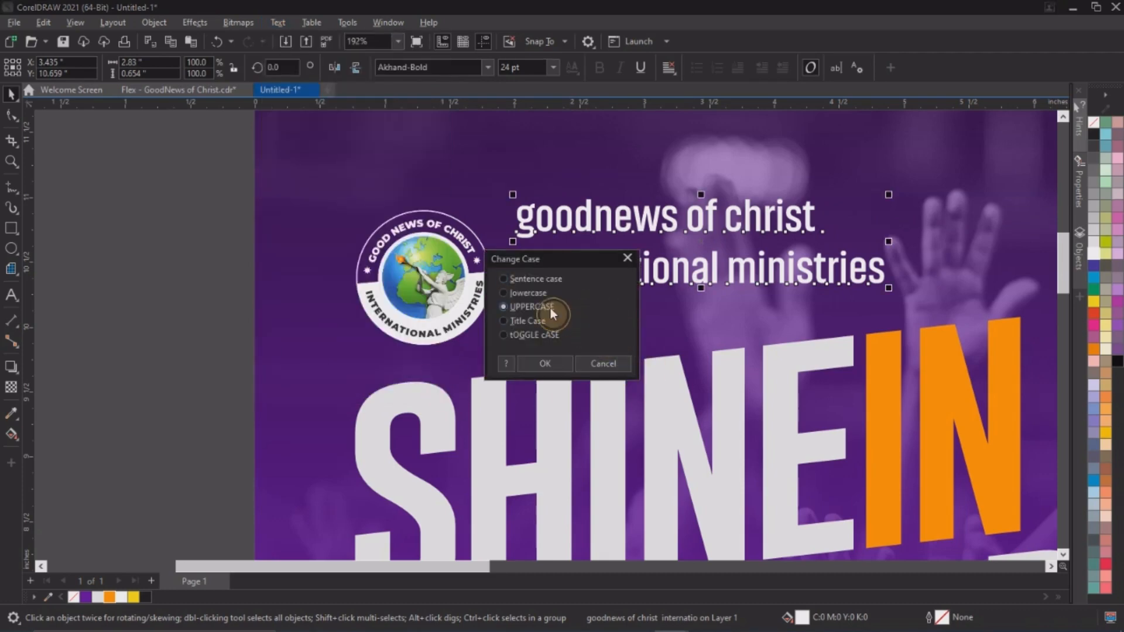
left_click(566, 366)
Step: Tighten the line spacing of the ministry name and lower the text to sit level with the logo's middle
key("F3")
key("F2")
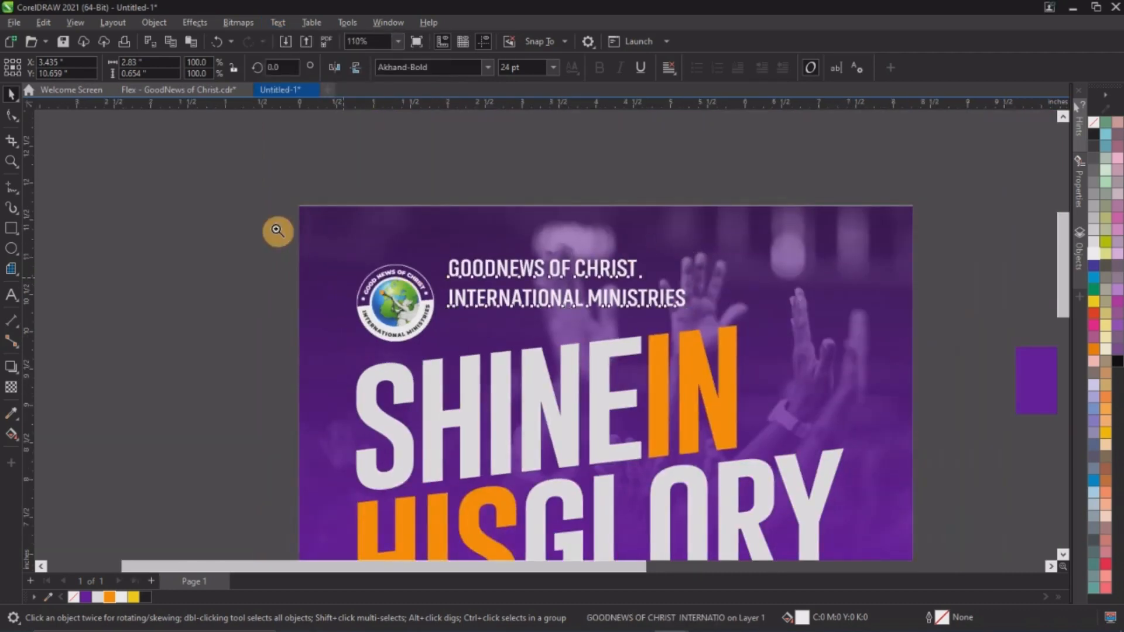
left_click_drag(305, 229, 854, 383)
left_click(9, 119)
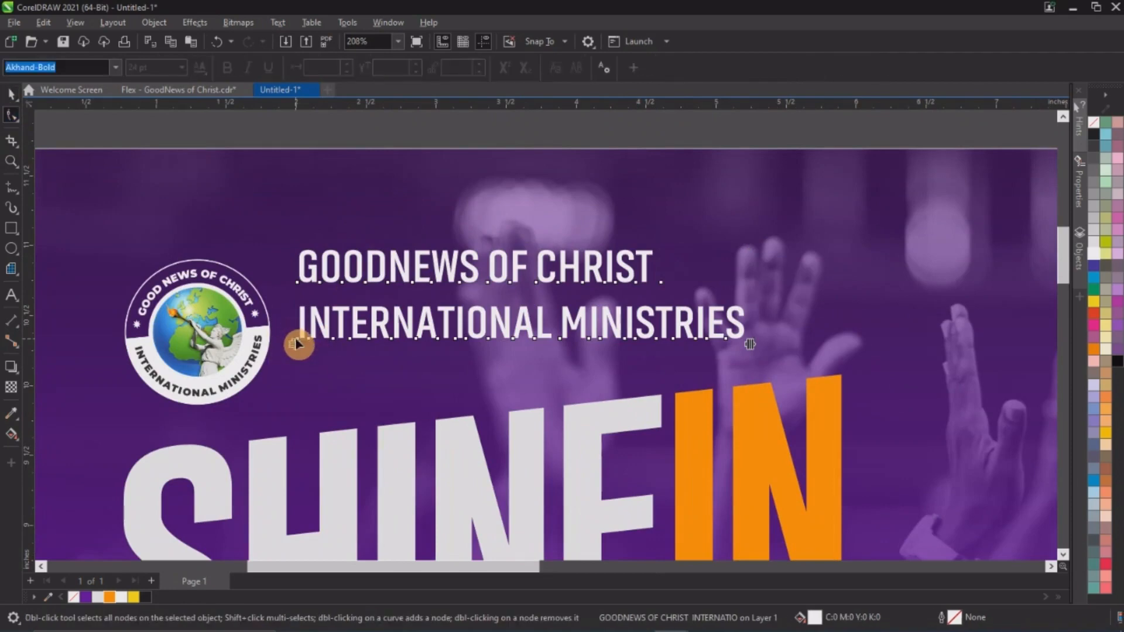
left_click_drag(297, 346, 295, 322)
key("space")
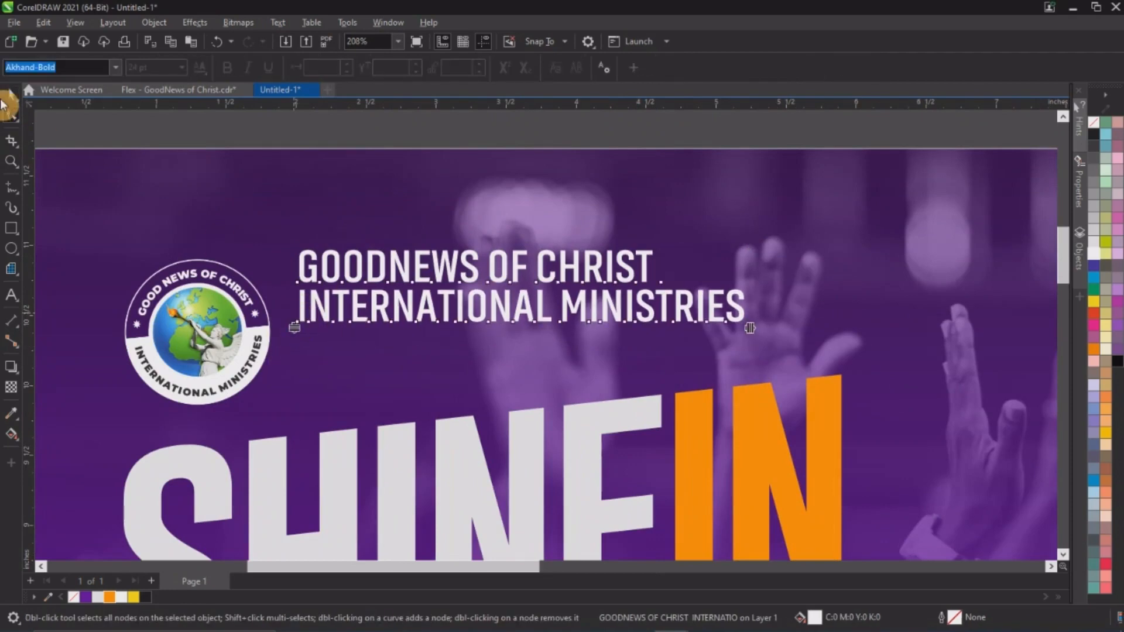
scroll(440, 324, "down", 1)
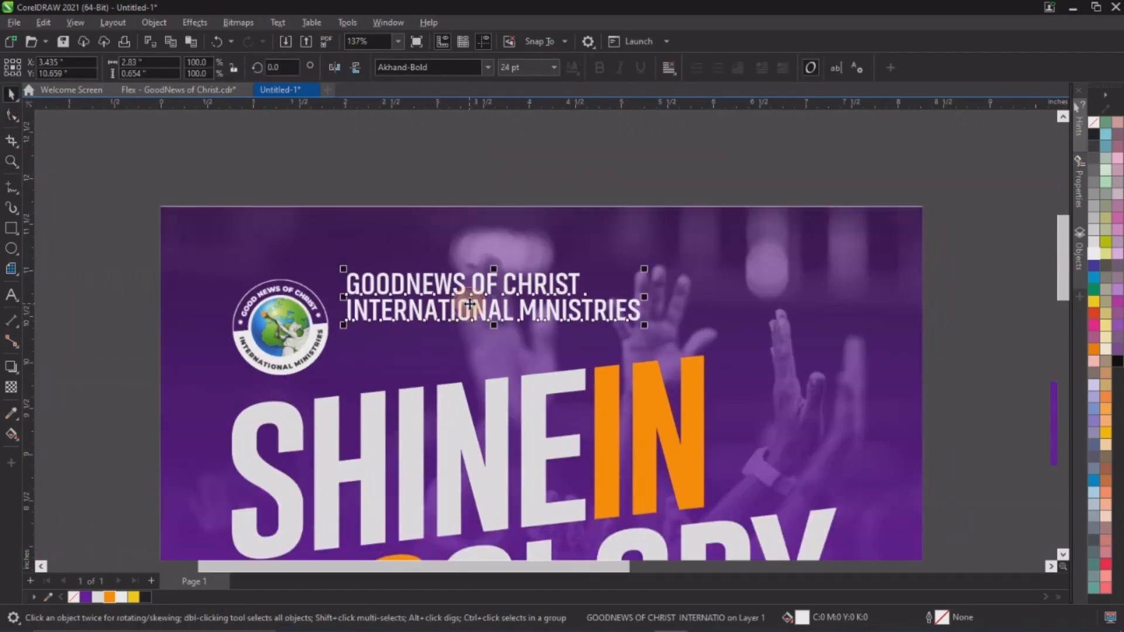
left_click_drag(470, 304, 466, 325)
Step: Scale the logo down to about 0.7 inches and move it close to the start of the ministry name
left_click(276, 323)
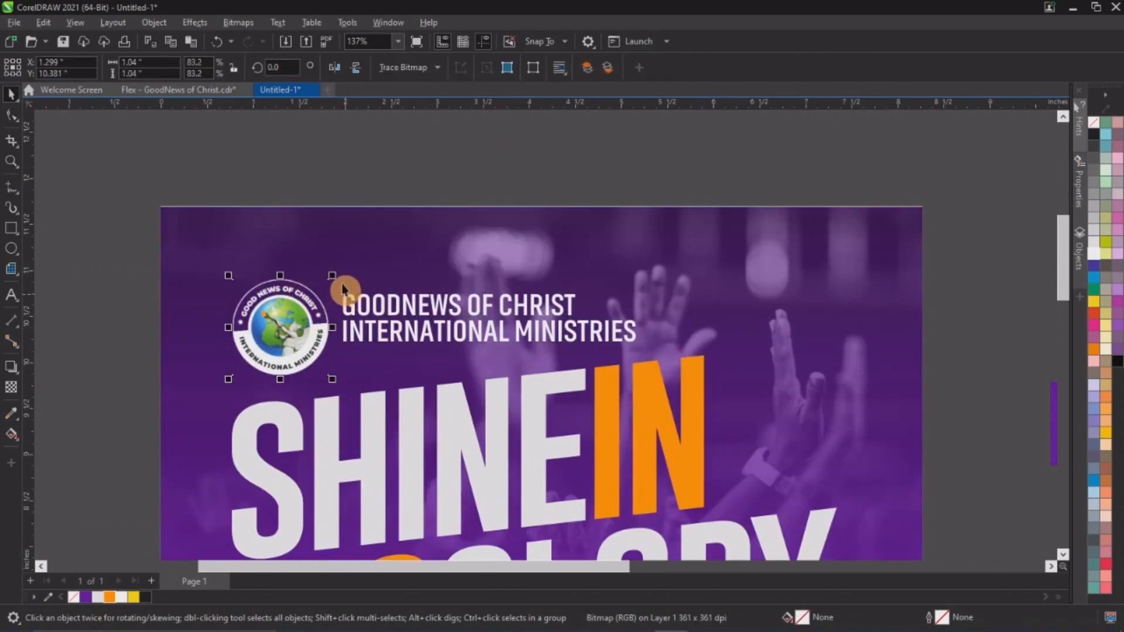
left_click_drag(332, 282, 330, 296)
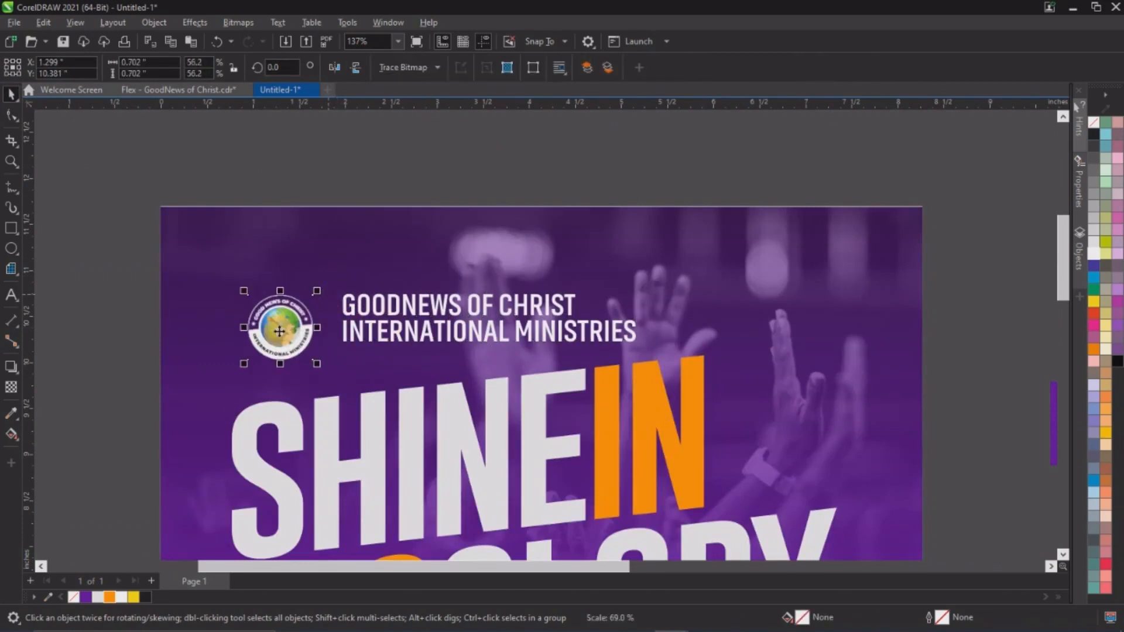
left_click_drag(282, 328, 303, 324)
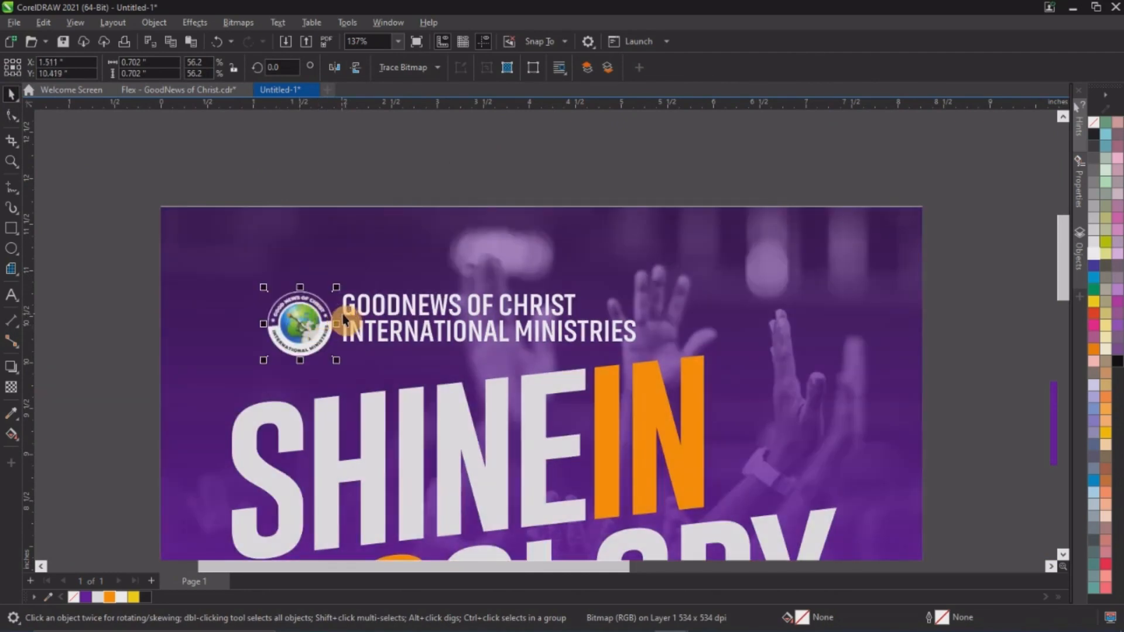
Step: Align the logo and the ministry name on a common horizontal centre line
left_click(353, 314, "shift")
key("e")
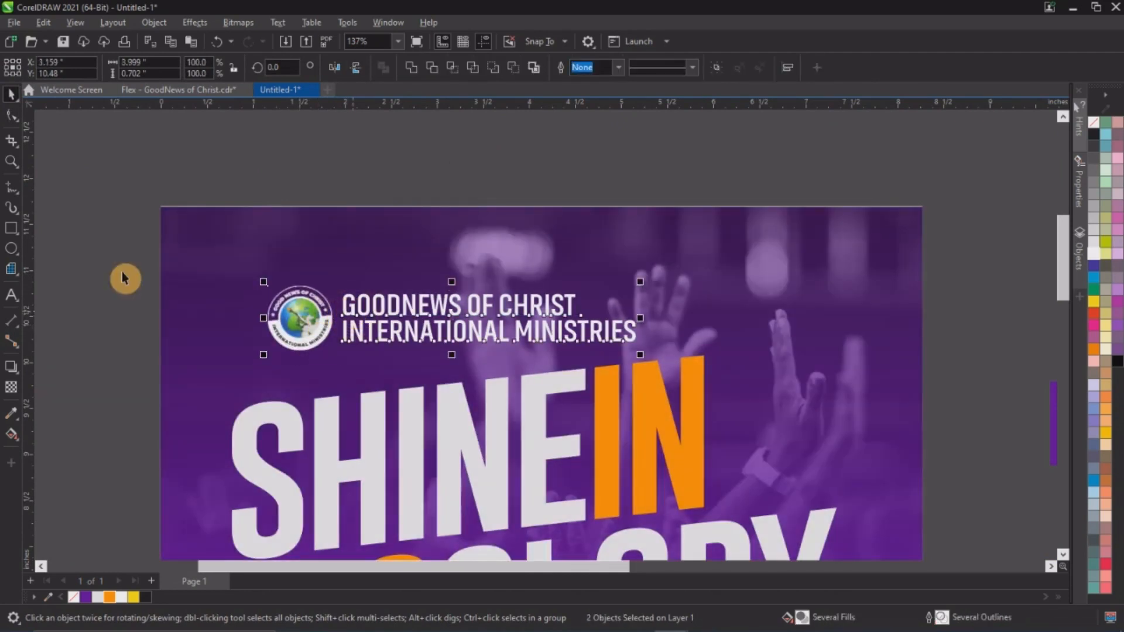
left_click(94, 243)
Step: Rotate the logo and ministry name together to about 6 degrees and place them just above the start of the headline
left_click_drag(94, 244, 667, 372)
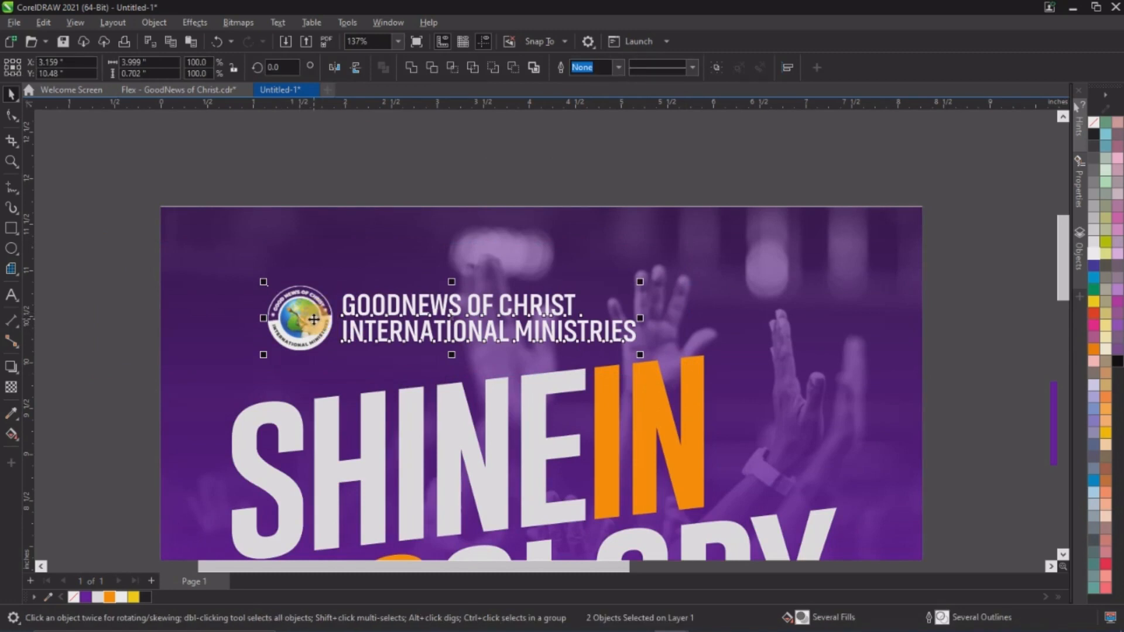
left_click(314, 319)
left_click_drag(644, 363, 660, 339)
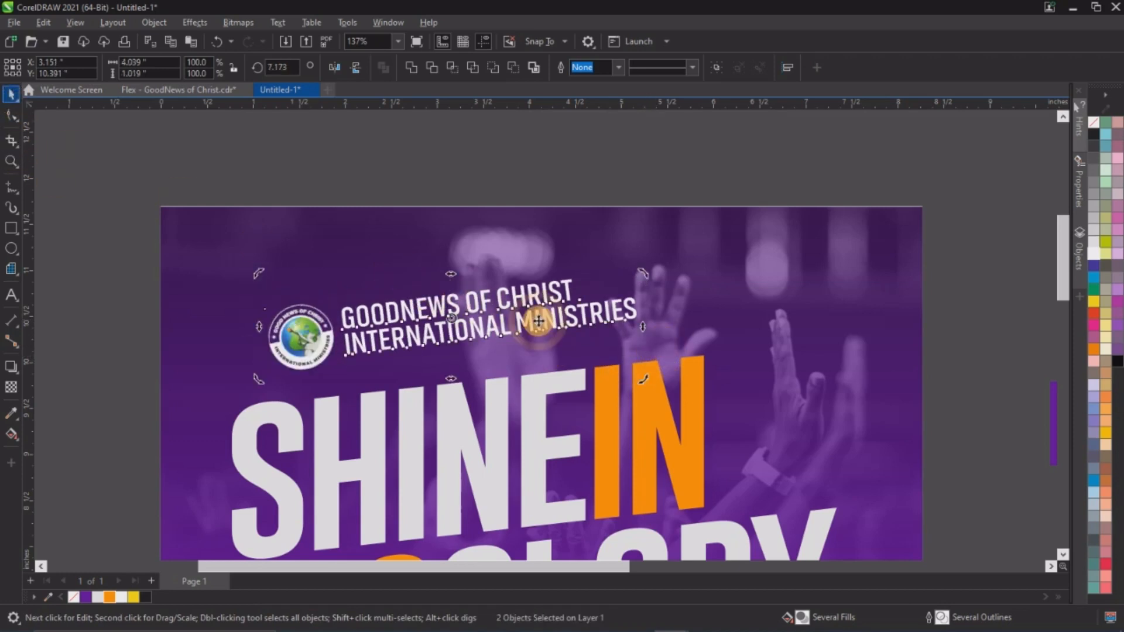
left_click_drag(538, 321, 505, 325)
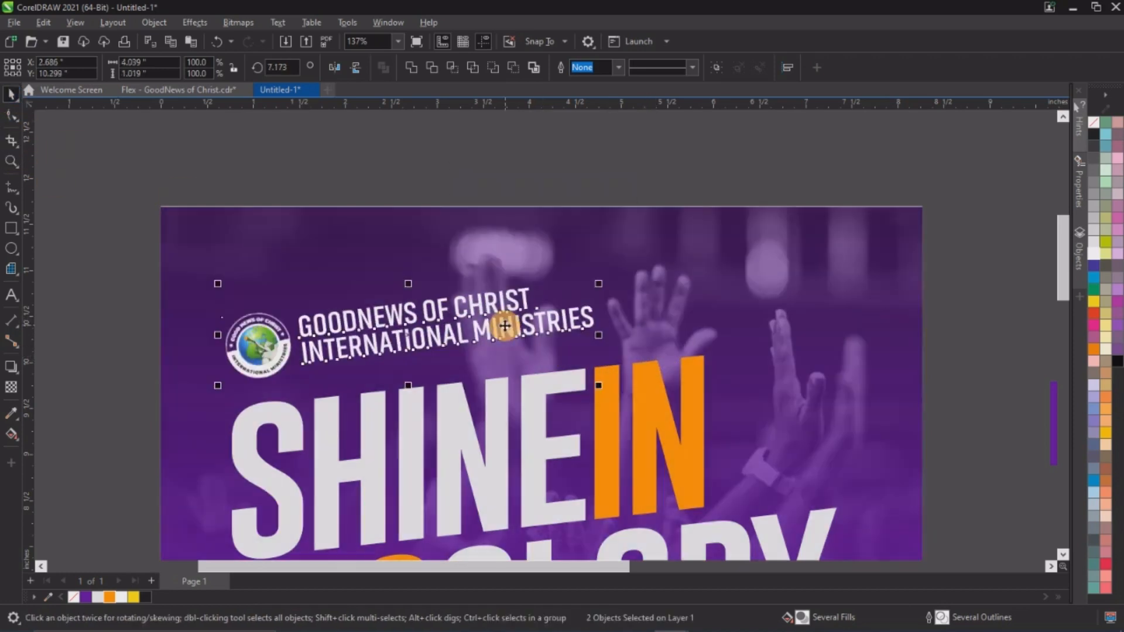
left_click(504, 326)
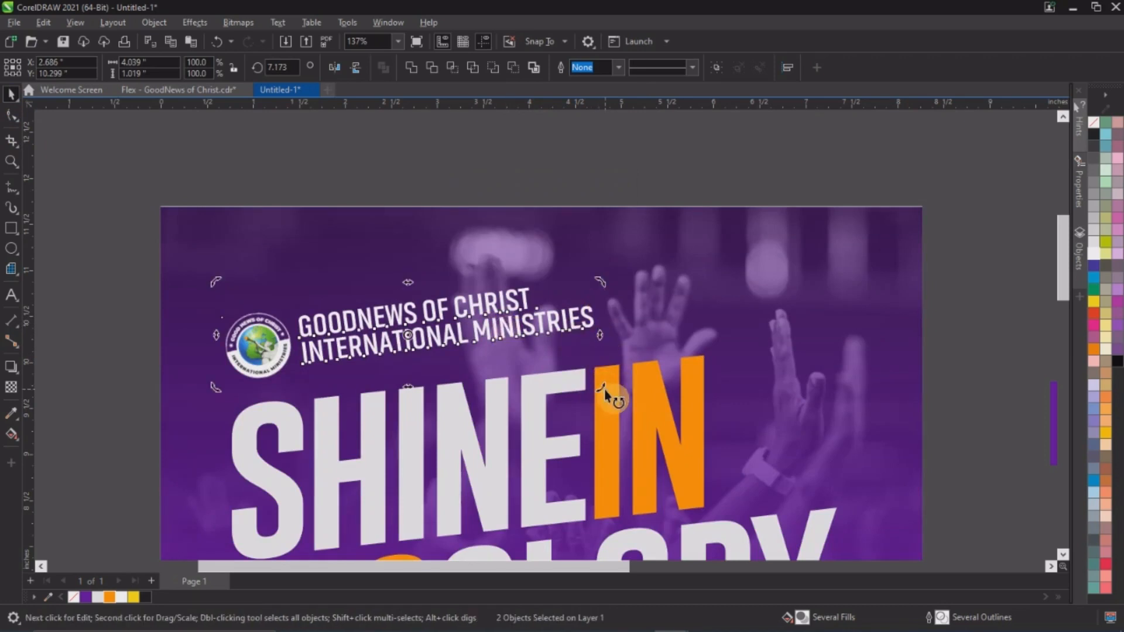
left_click_drag(605, 396, 603, 396)
scroll(436, 293, "down", 3)
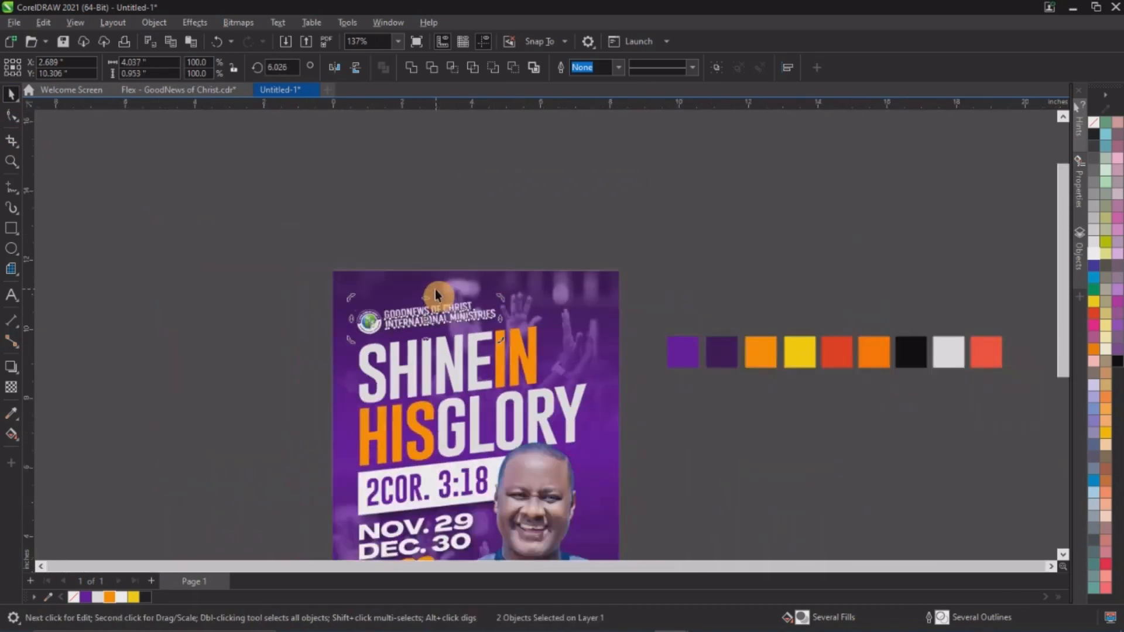
scroll(445, 269, "down", 4)
key("z")
left_click_drag(366, 250, 509, 465)
left_click(11, 93)
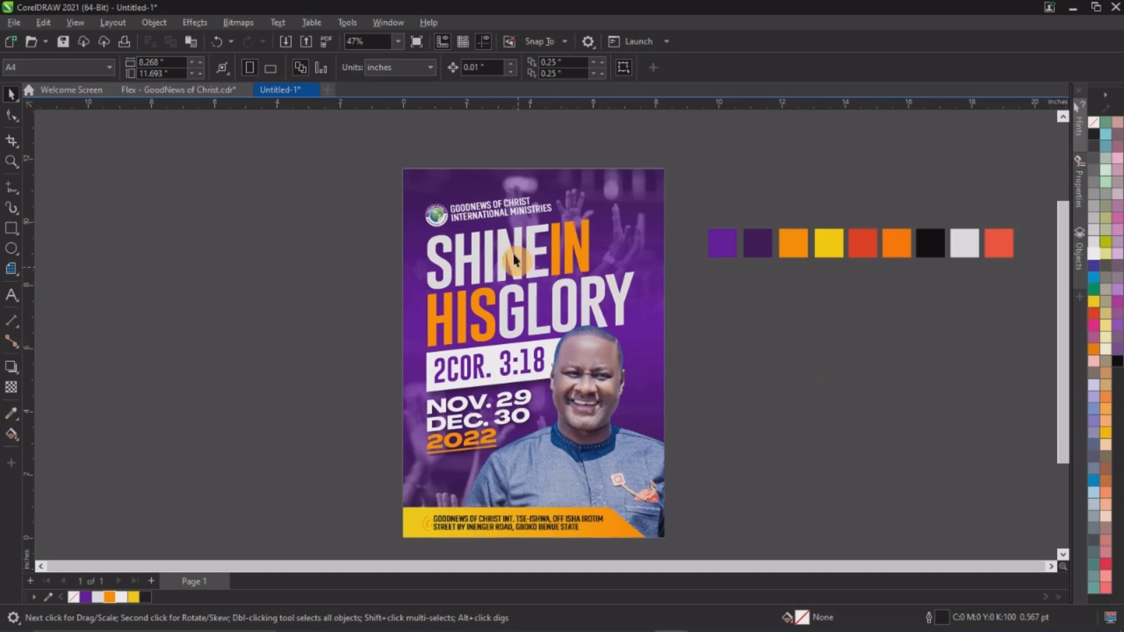
Step: Draw a rectangle about 0.95 by 0.67 inches below the year 2022, filled white with no outline
scroll(517, 262, "down", 1)
scroll(416, 414, "up", 1)
scroll(501, 409, "up", 2)
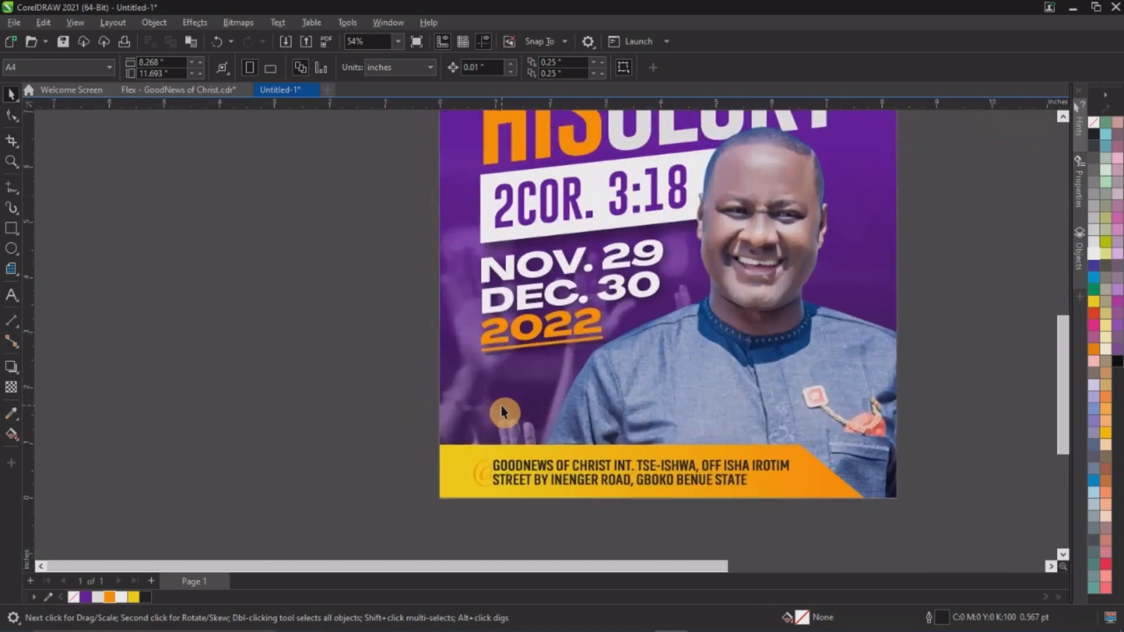
left_click(11, 230)
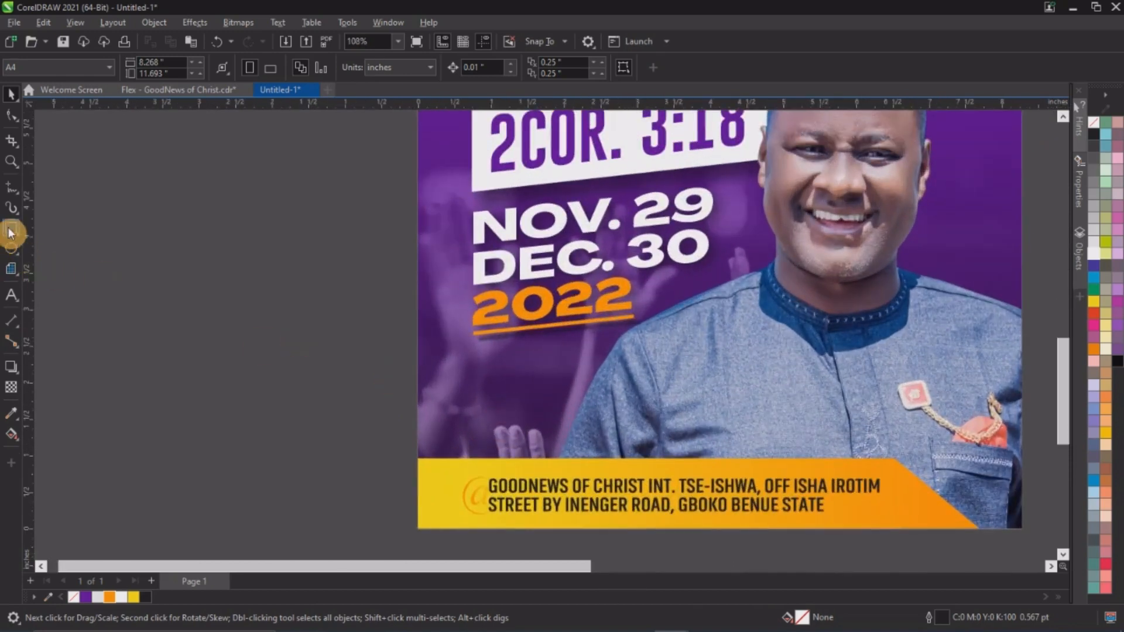
left_click_drag(493, 370, 566, 420)
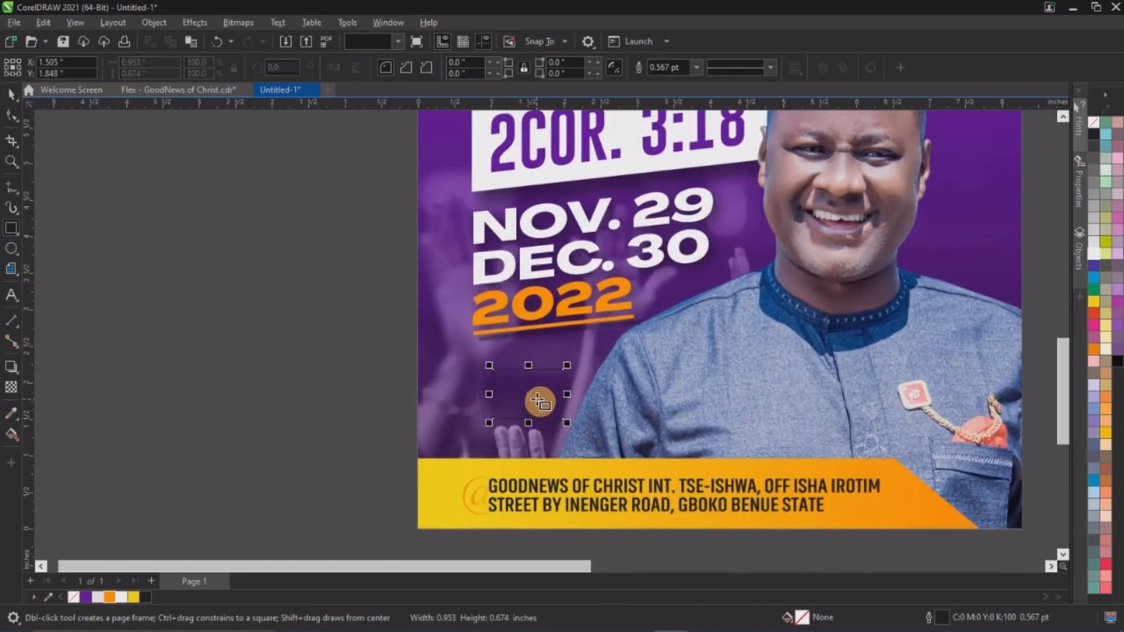
left_click(1094, 258)
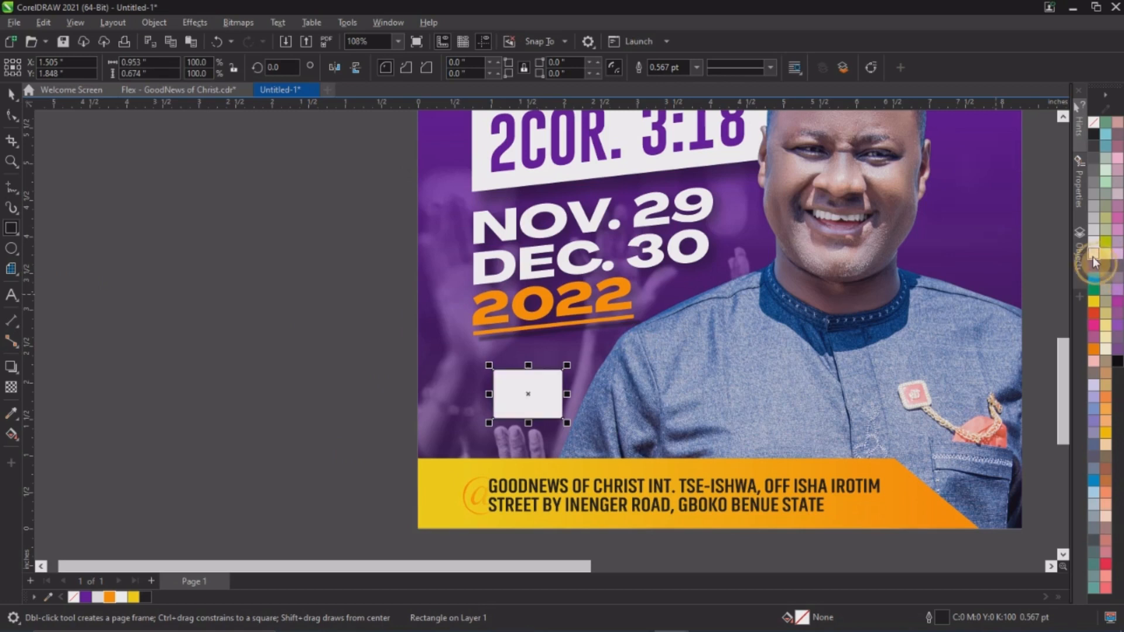
left_click(697, 71)
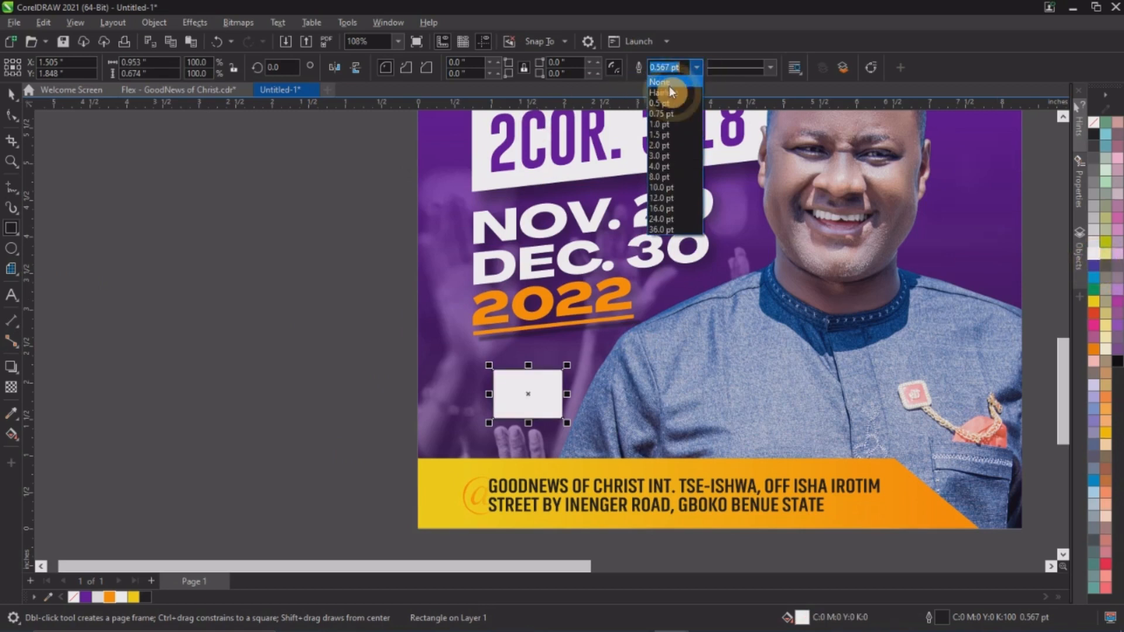
left_click(669, 86)
Step: Convert the white rectangle to curves and delete its upper-left node to form a triangle
left_click(9, 97)
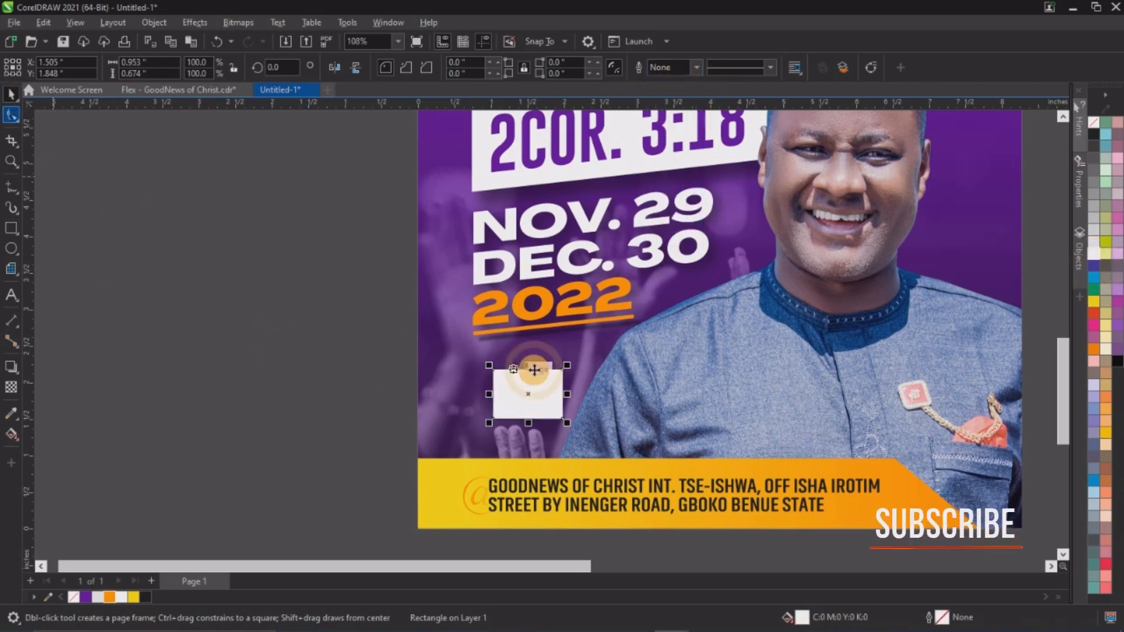
right_click(539, 378)
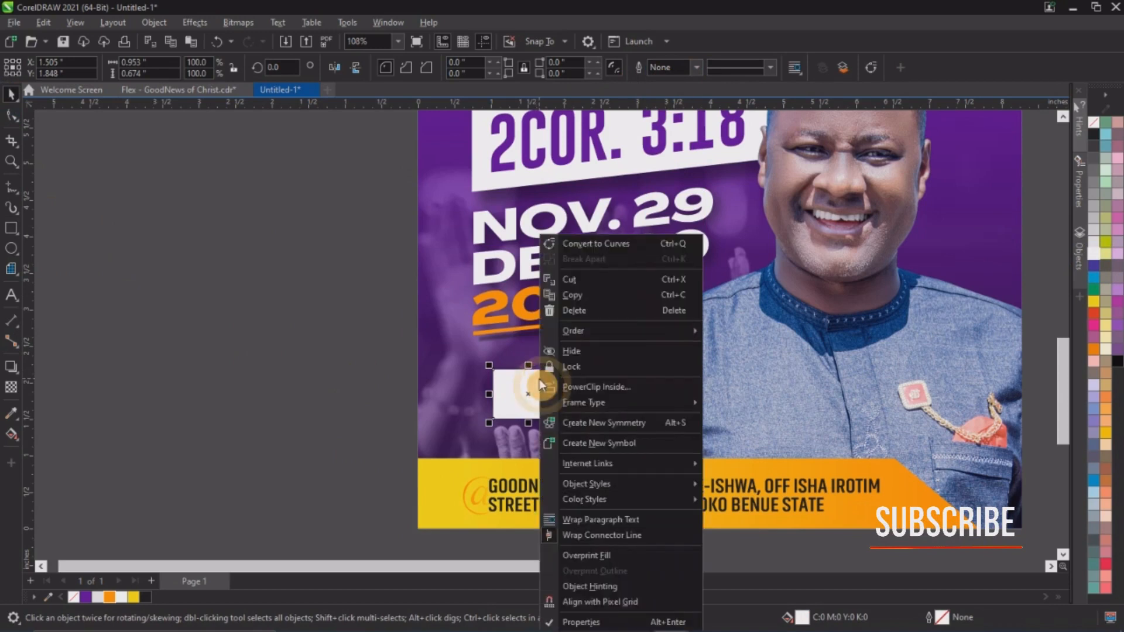
left_click(625, 243)
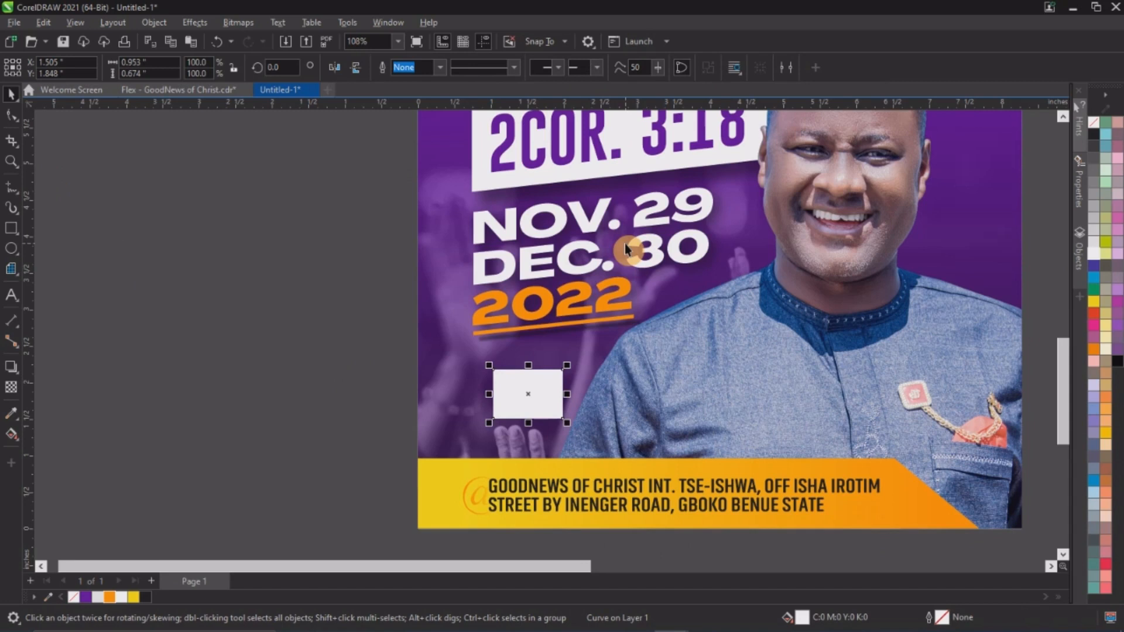
left_click(12, 119)
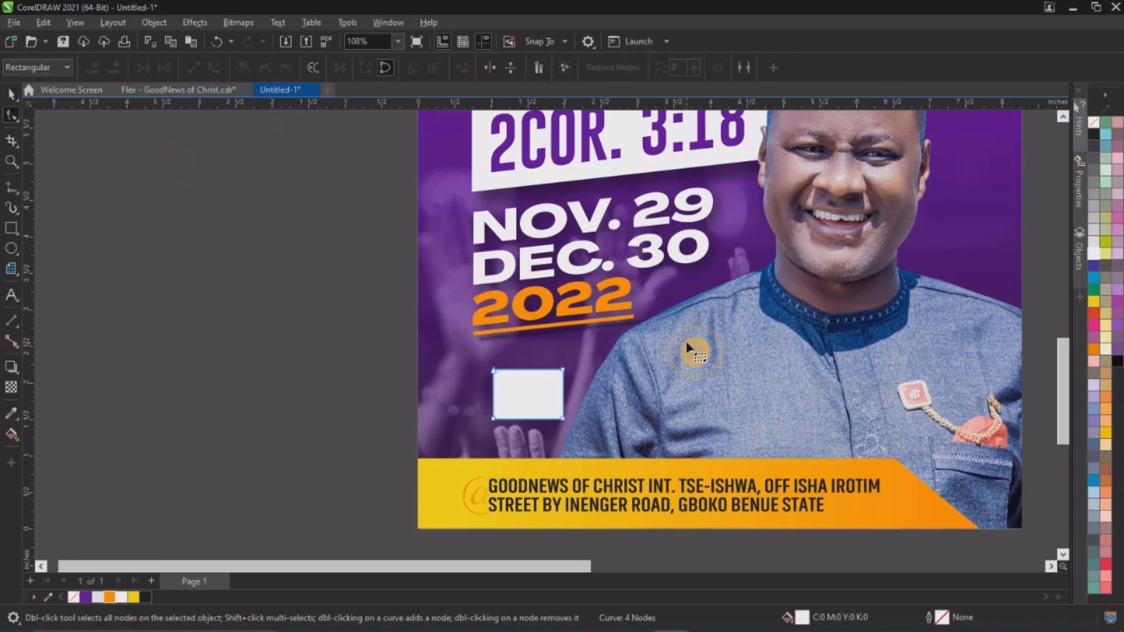
double_click(493, 370)
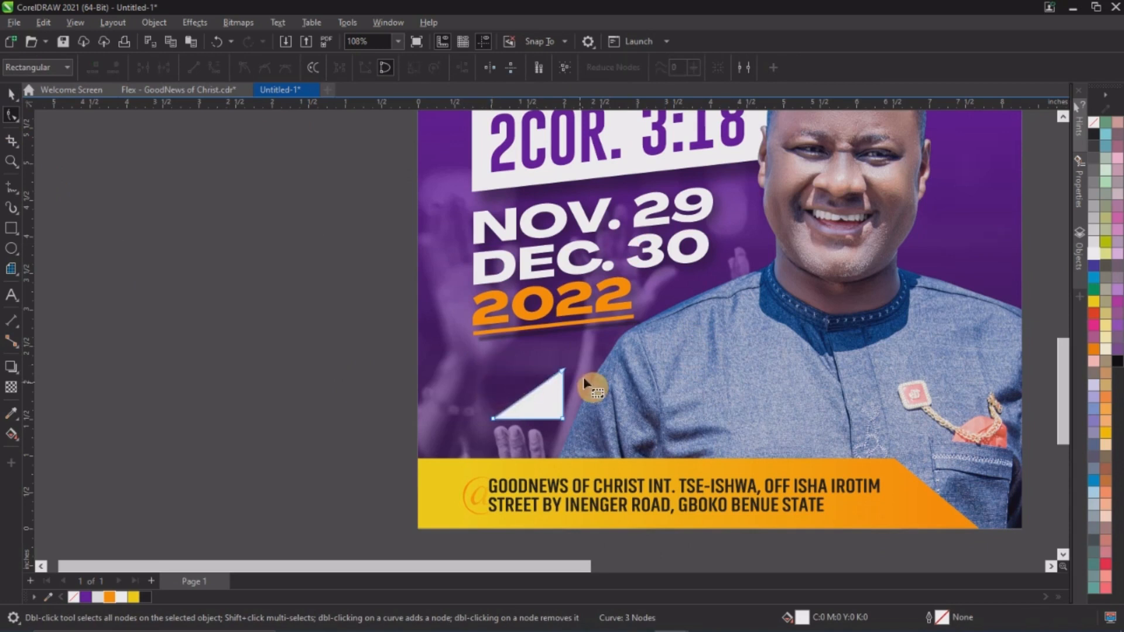
Step: Reshape the triangle into a notched arrowhead by stretching its corner nodes and pulling an added lower-edge node inward
left_click_drag(562, 371, 560, 350)
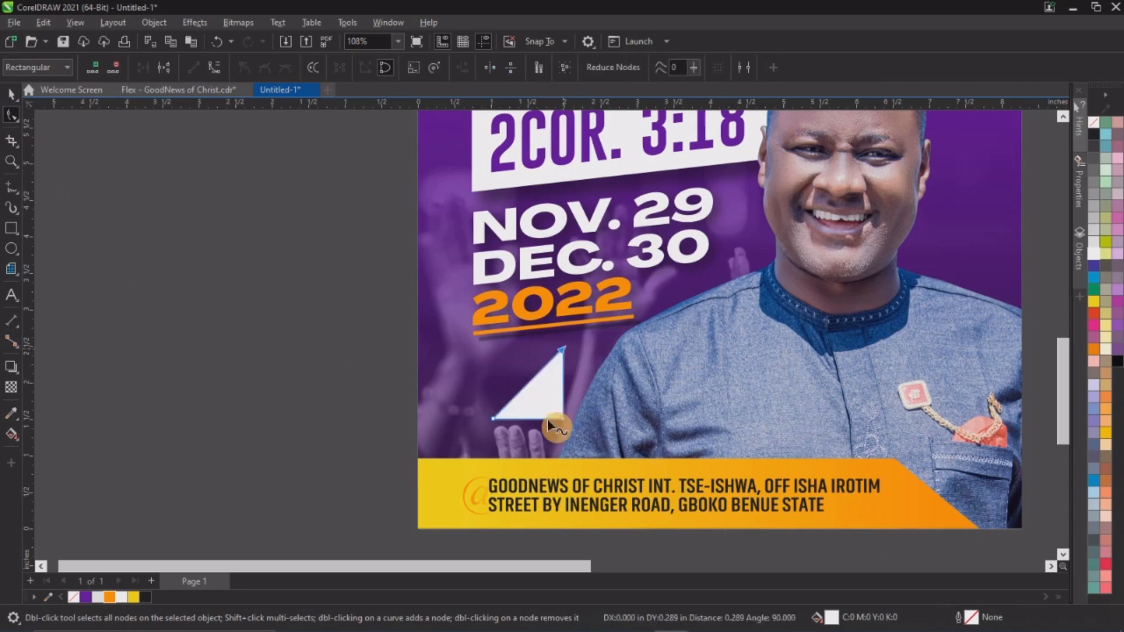
mouse_move(492, 419)
left_mouse_down()
mouse_move(505, 395)
mouse_move(500, 404)
left_mouse_up()
double_click(531, 412)
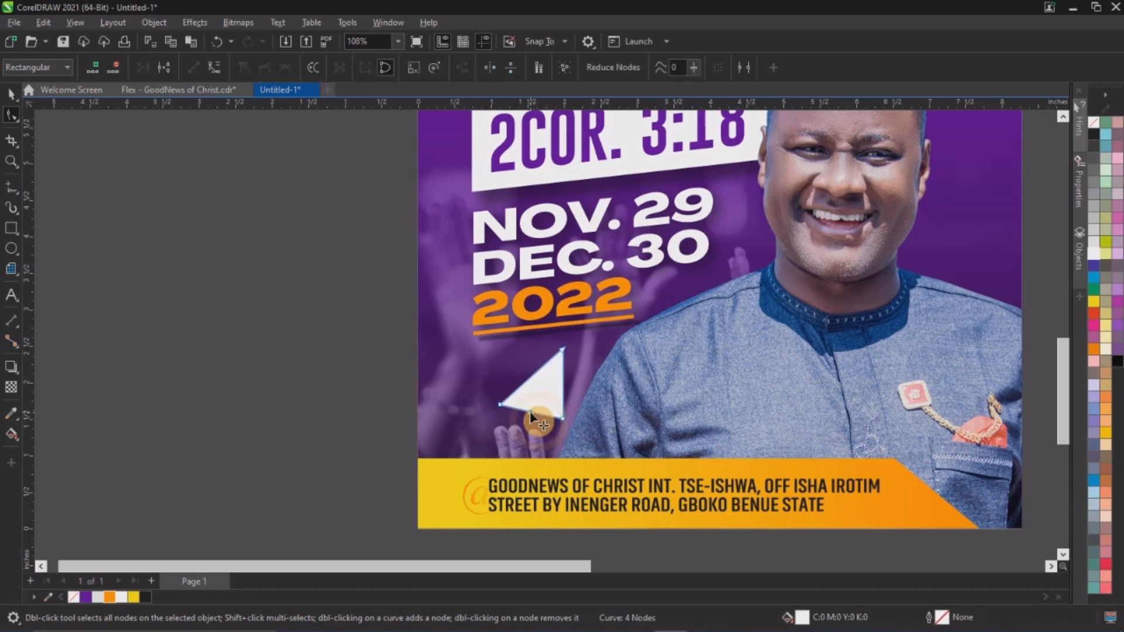
left_click_drag(531, 415, 563, 436)
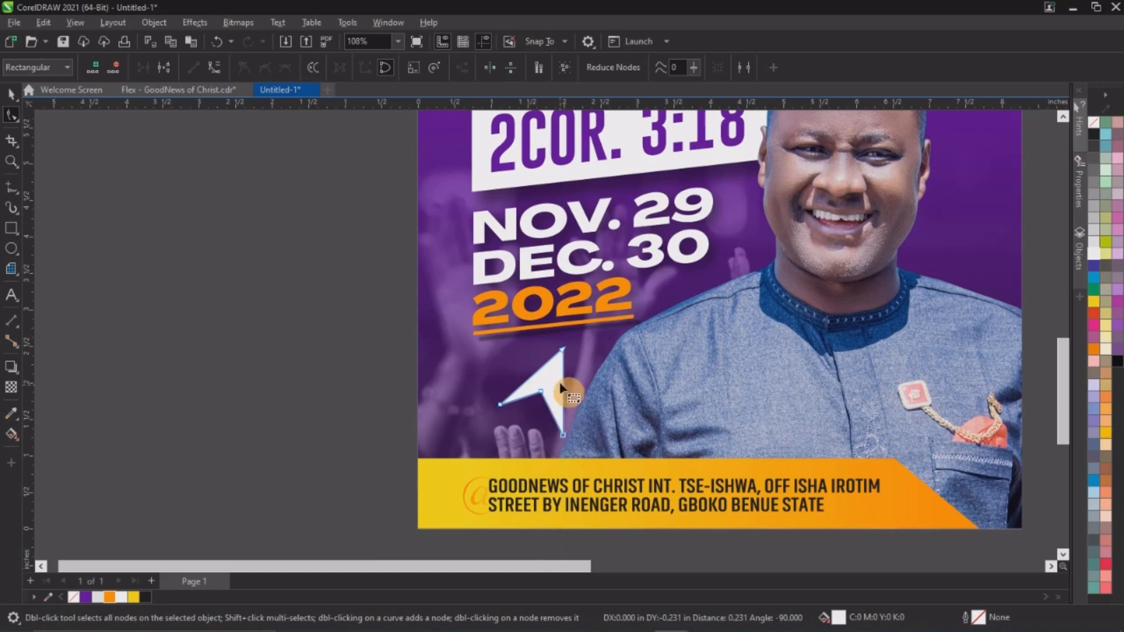
left_click_drag(500, 405, 534, 403)
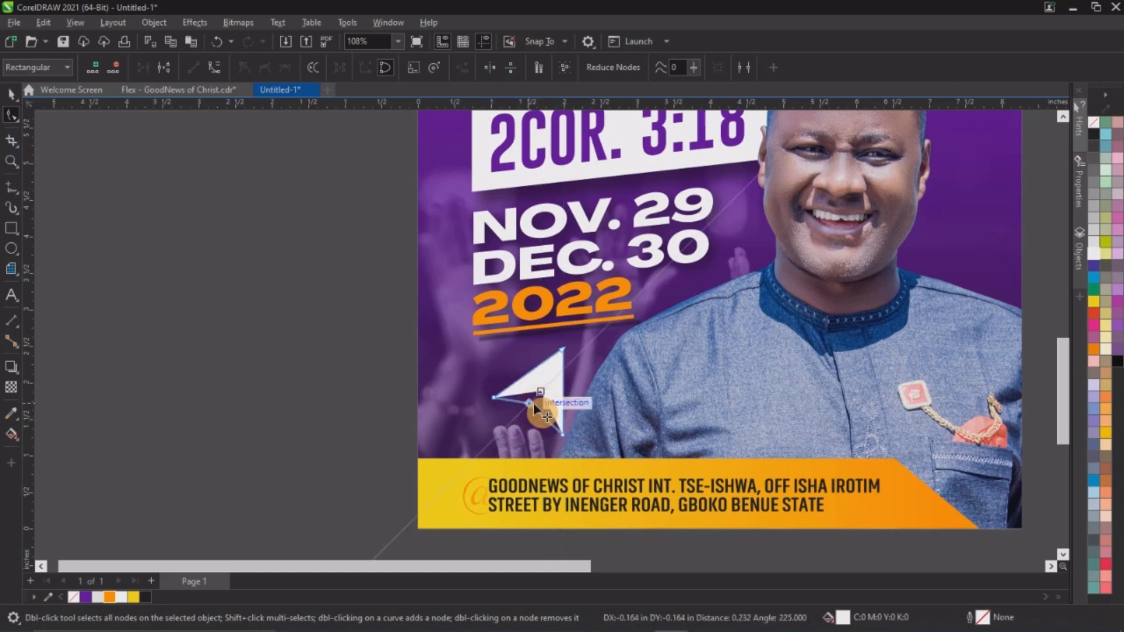
Step: Scale the arrowhead down to about 0.68 by 0.85 inches and shift it under the start of the date
left_click(11, 94)
left_click_drag(564, 437, 559, 429)
left_click_drag(543, 390, 529, 392)
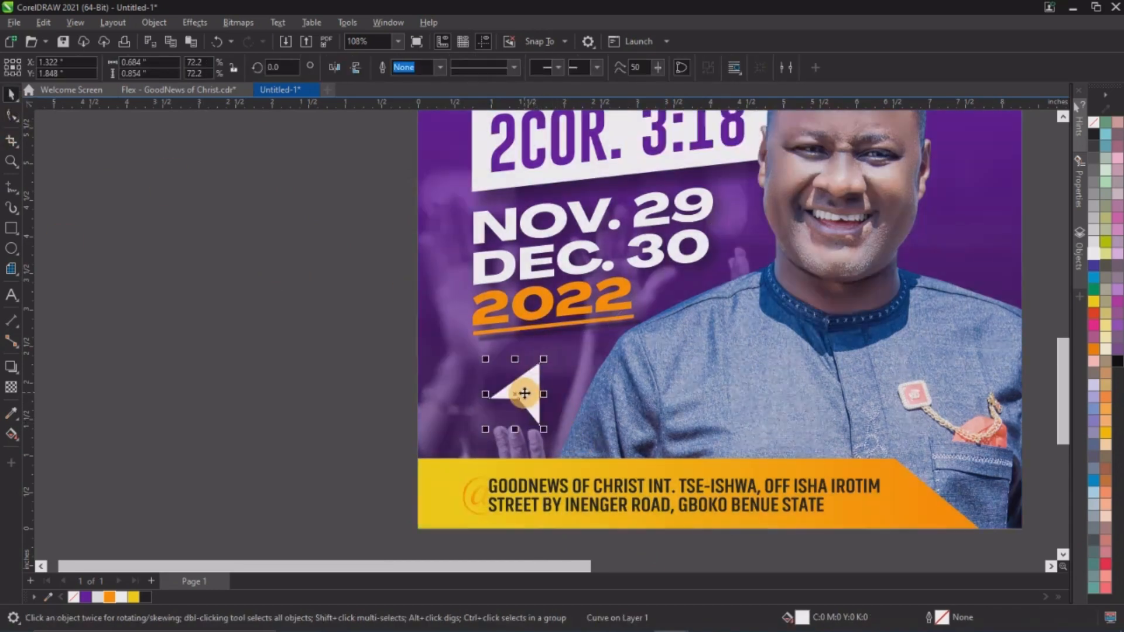
Step: Sharpen the arrowhead by pulling its upper tip up and outward and its inner notch node deeper into the shape
scroll(526, 393, "down", 3)
scroll(624, 279, "up", 2)
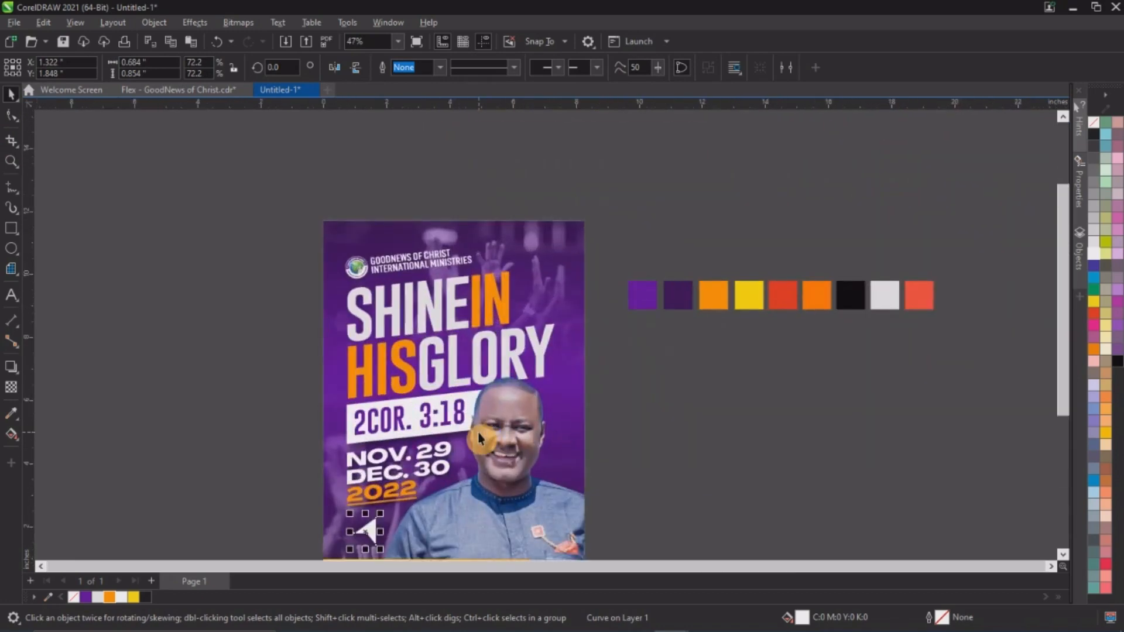
scroll(367, 530, "up", 3)
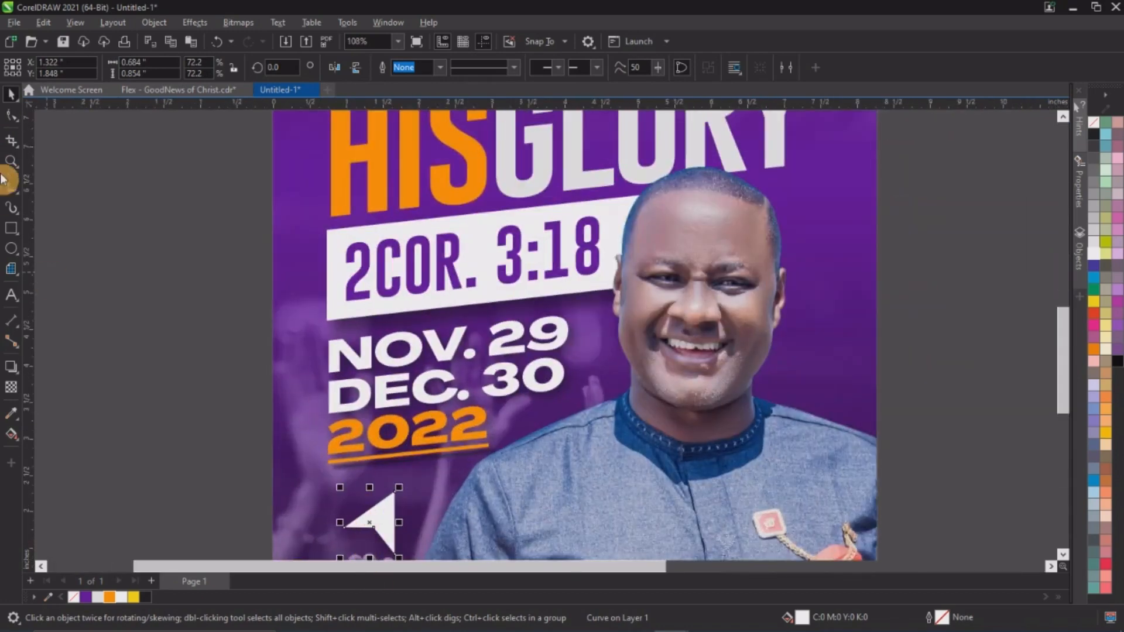
left_click(12, 115)
scroll(401, 526, "up", 5)
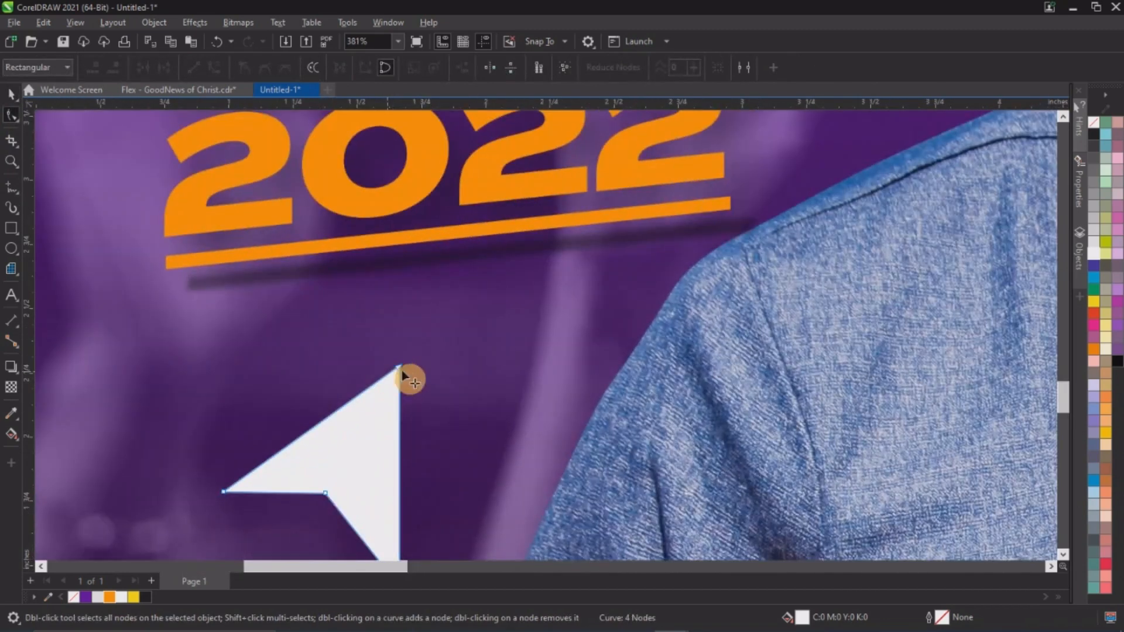
left_click_drag(400, 369, 431, 333)
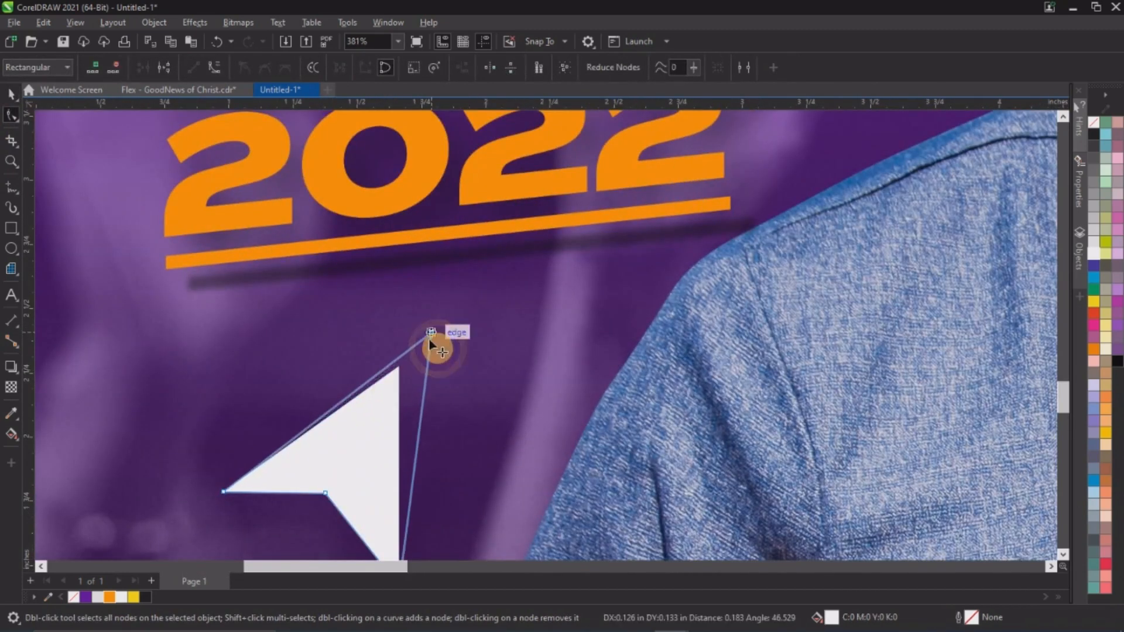
left_click_drag(326, 496, 369, 462)
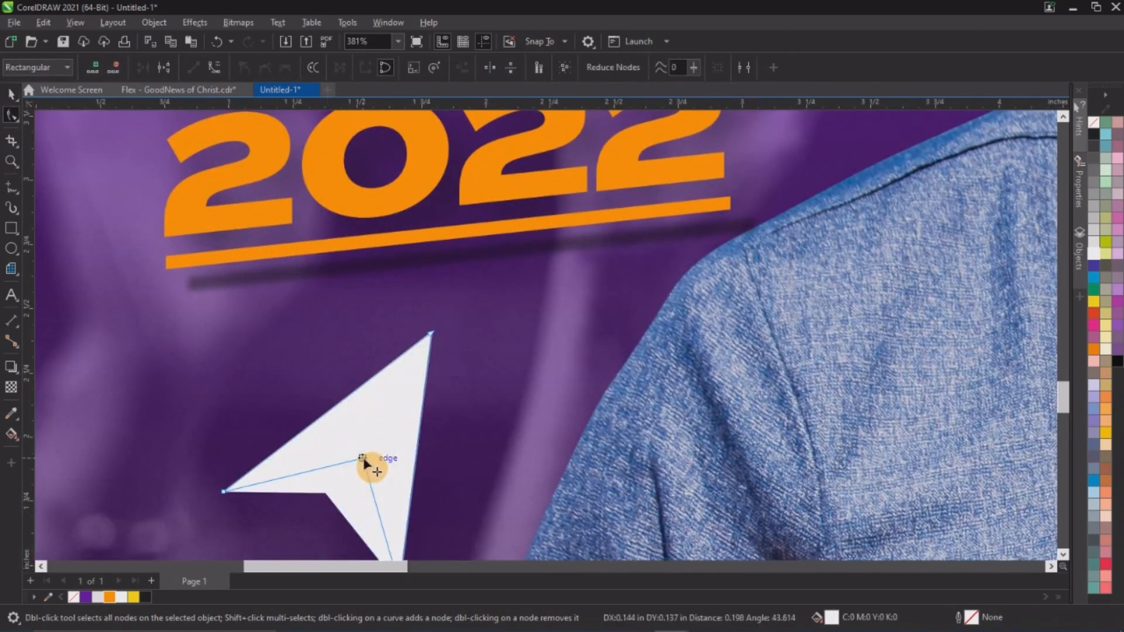
scroll(371, 464, "down", 6)
scroll(384, 407, "up", 4)
scroll(379, 410, "down", 5)
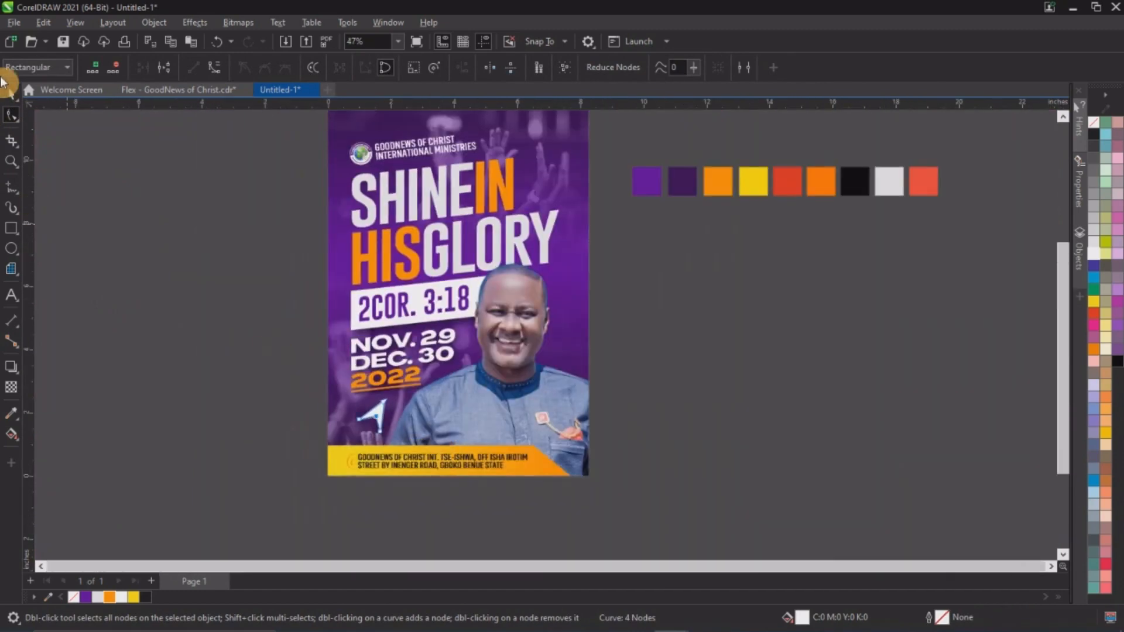
Step: Move the arrowhead from below the date up to the end of the word IN in the headline
key("space")
scroll(444, 308, "up", 1)
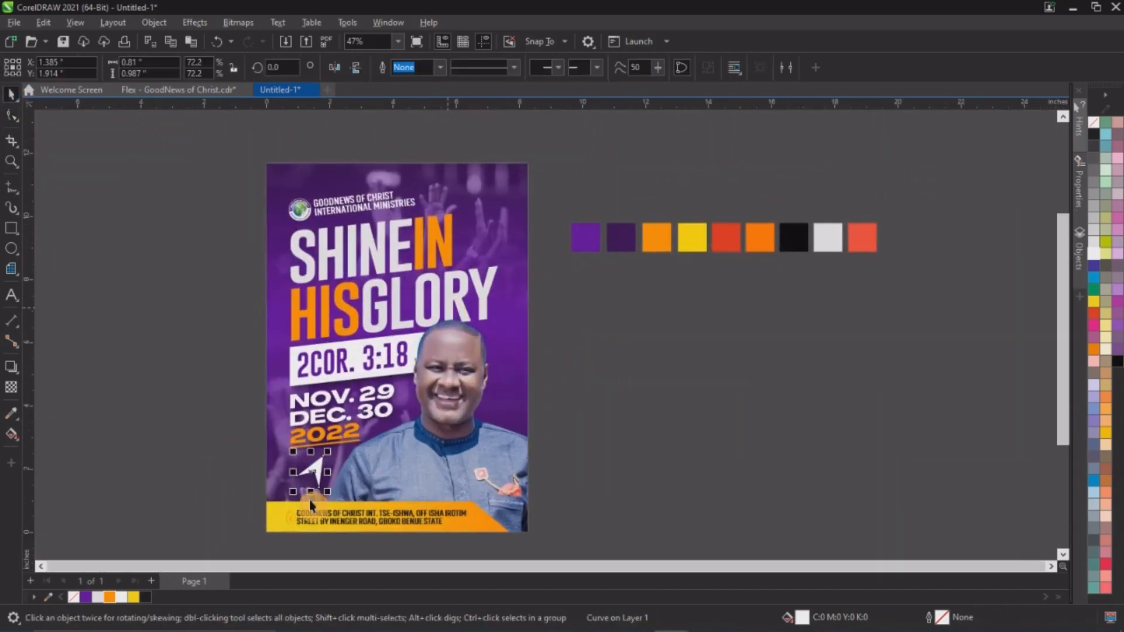
left_click_drag(313, 467, 456, 236)
Step: Enlarge the arrowhead to about 0.99 by 1.21 inches and position it slightly lower over the end of the word IN
key("z")
left_click_drag(378, 178, 542, 305)
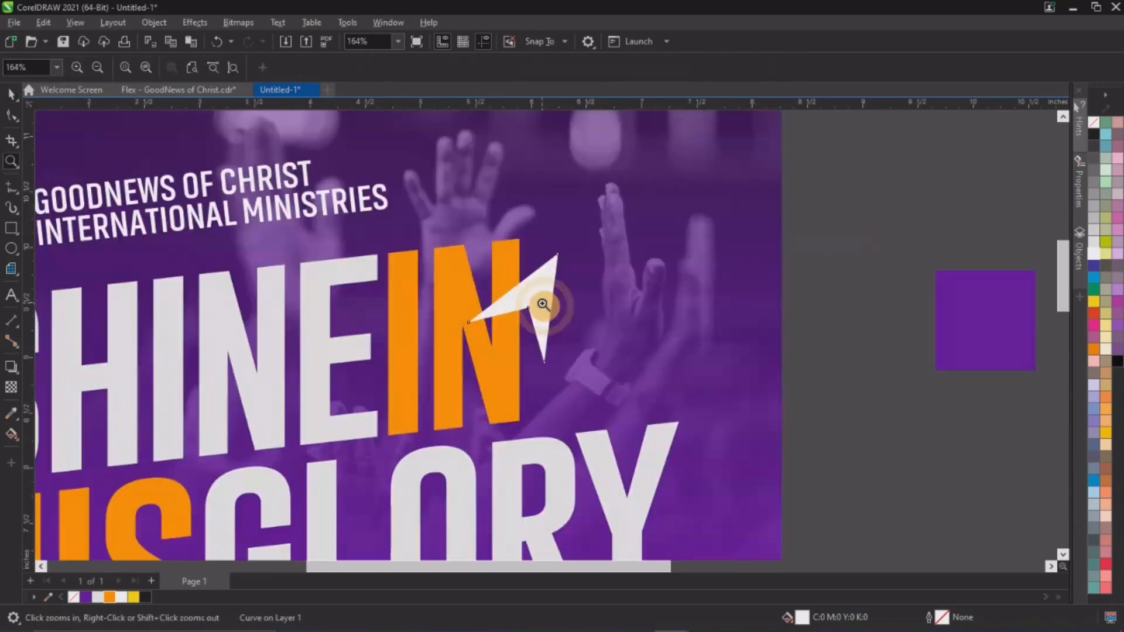
key("space")
left_click_drag(560, 375, 585, 390)
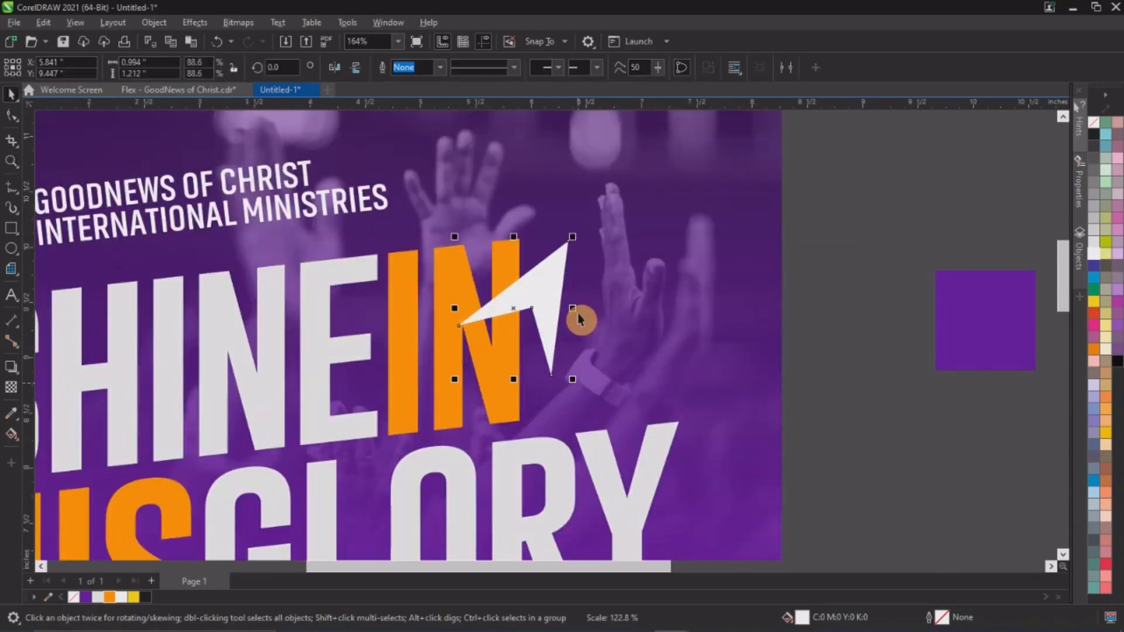
left_click_drag(562, 269, 561, 287)
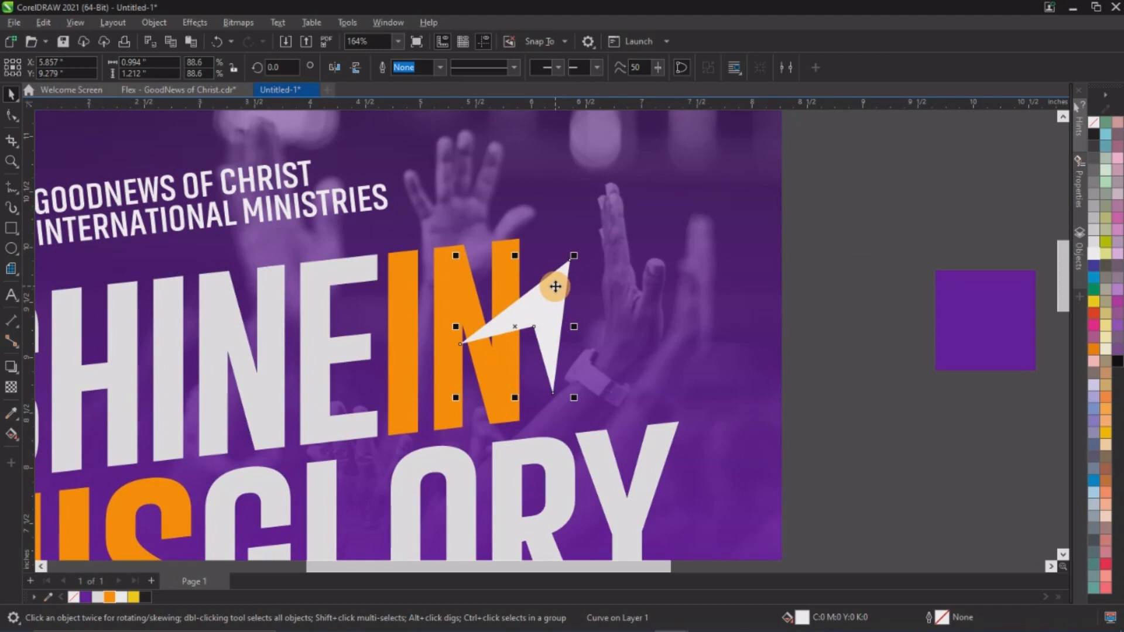
Step: Remove the arrowhead's fill and give it a white outline
left_click(1093, 122)
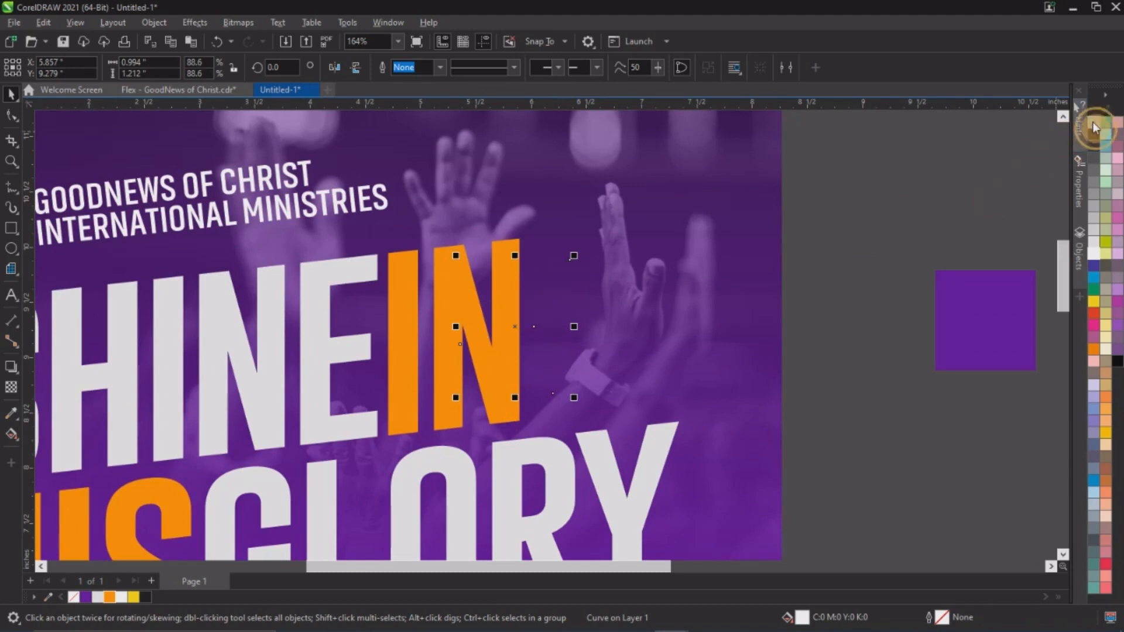
right_click(1093, 255)
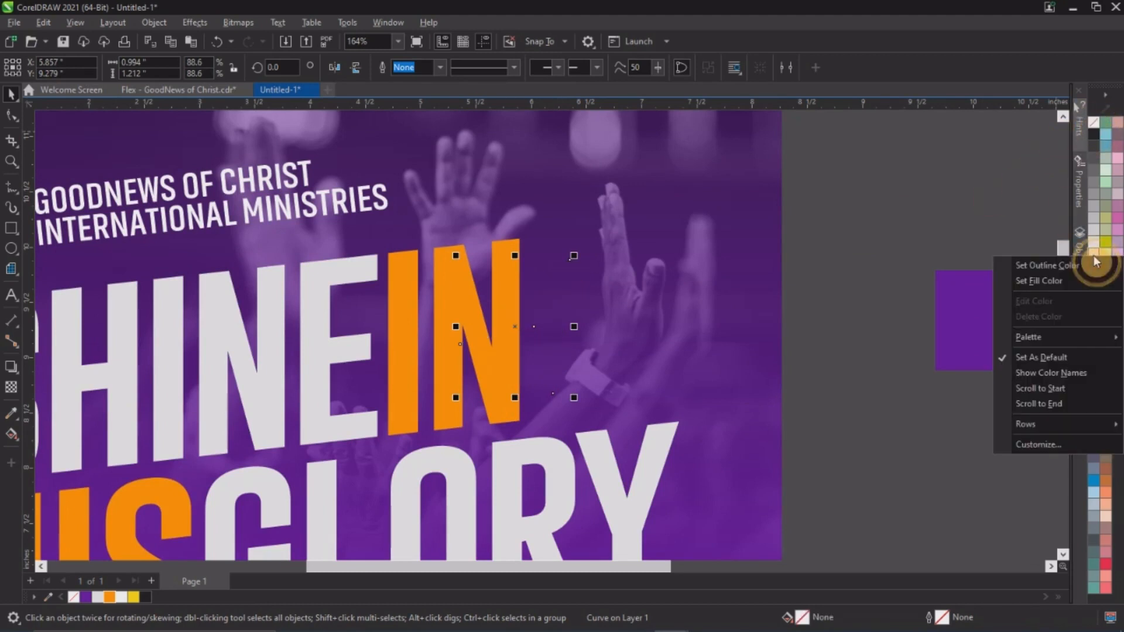
left_click(1049, 270)
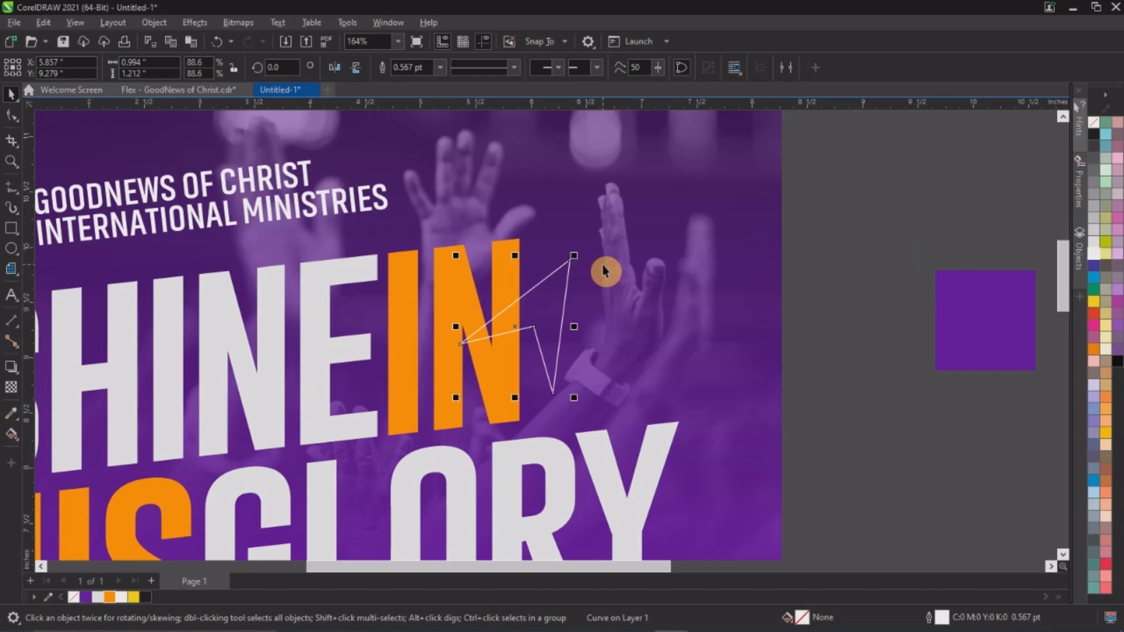
Step: Set the white arrowhead's outline width to 1.0 pt
left_click(443, 72)
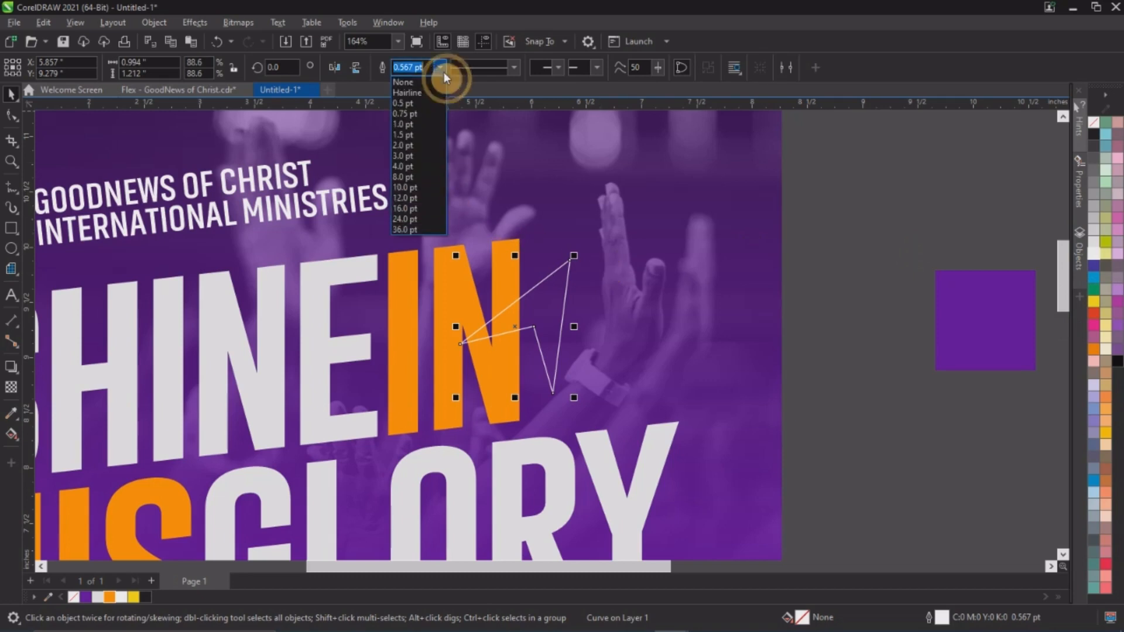
left_click(410, 125)
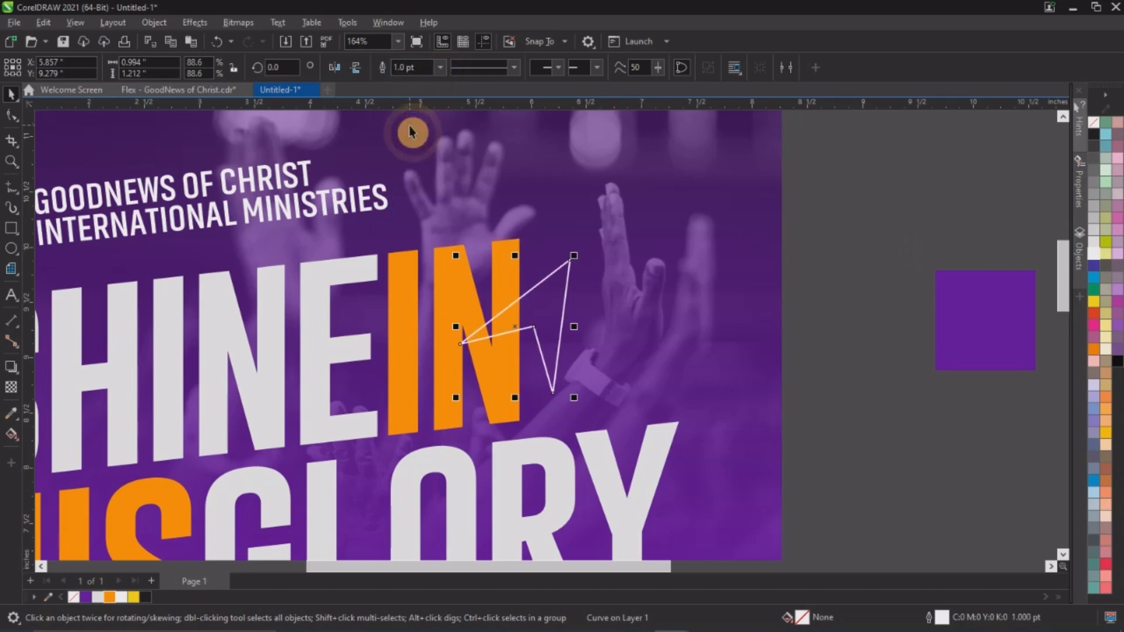
left_click(439, 71)
left_click(834, 303)
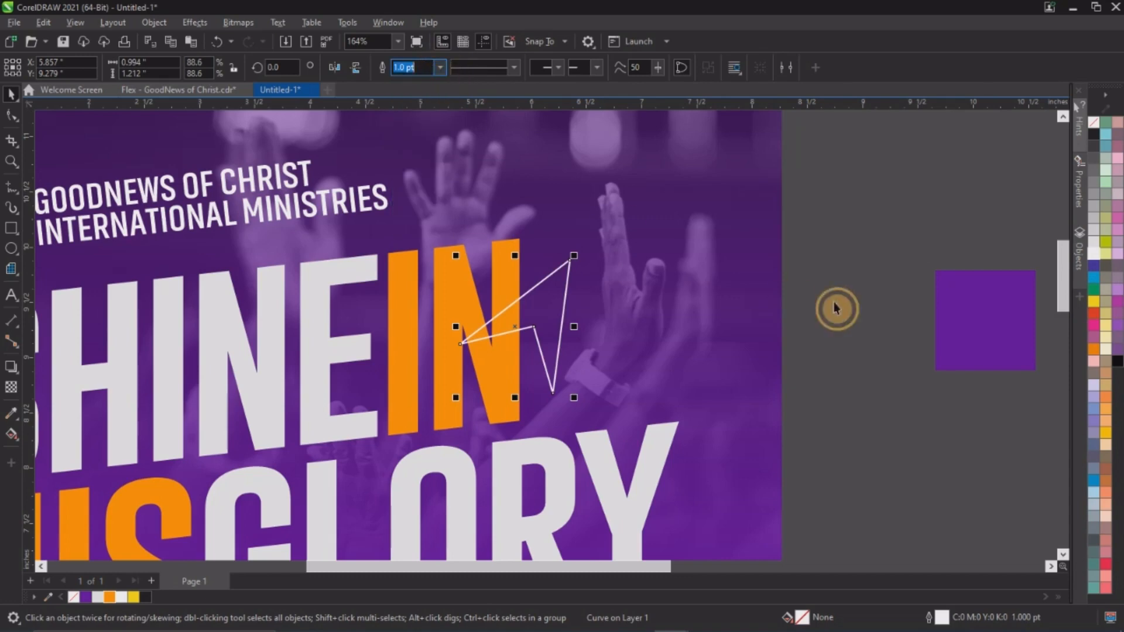
left_click(857, 282)
Step: Draw a rectangle about 1.09 by 1.58 inches beside the portrait's neck, over the shoulder near the flyer's edge
scroll(538, 243, "down", 2)
scroll(539, 242, "down", 4)
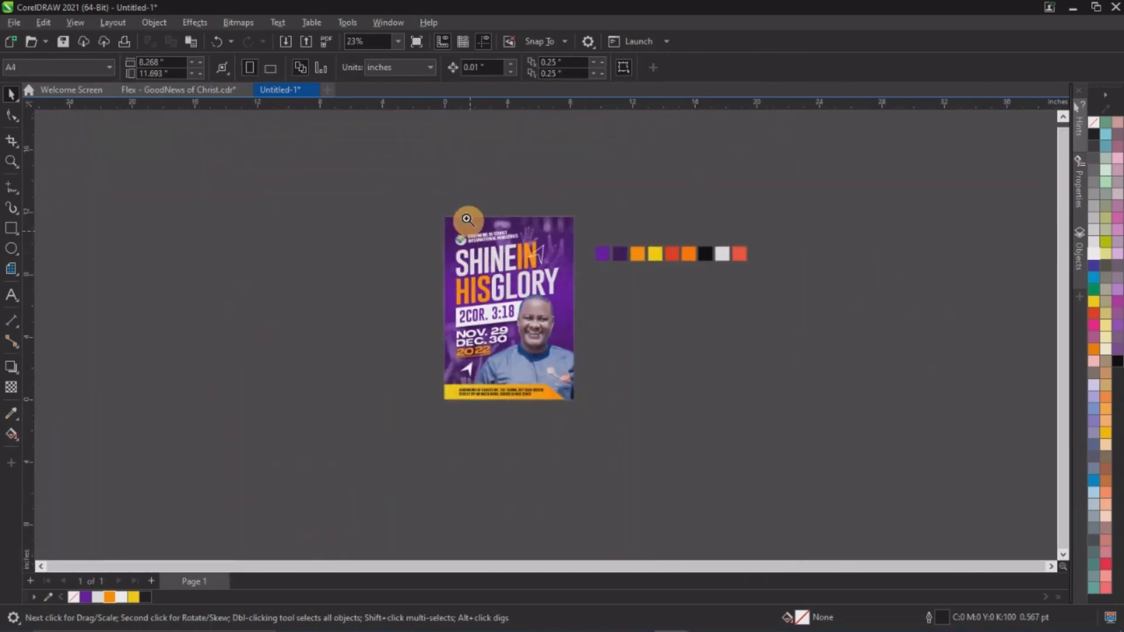
key("z")
left_click_drag(432, 204, 625, 412)
key("space")
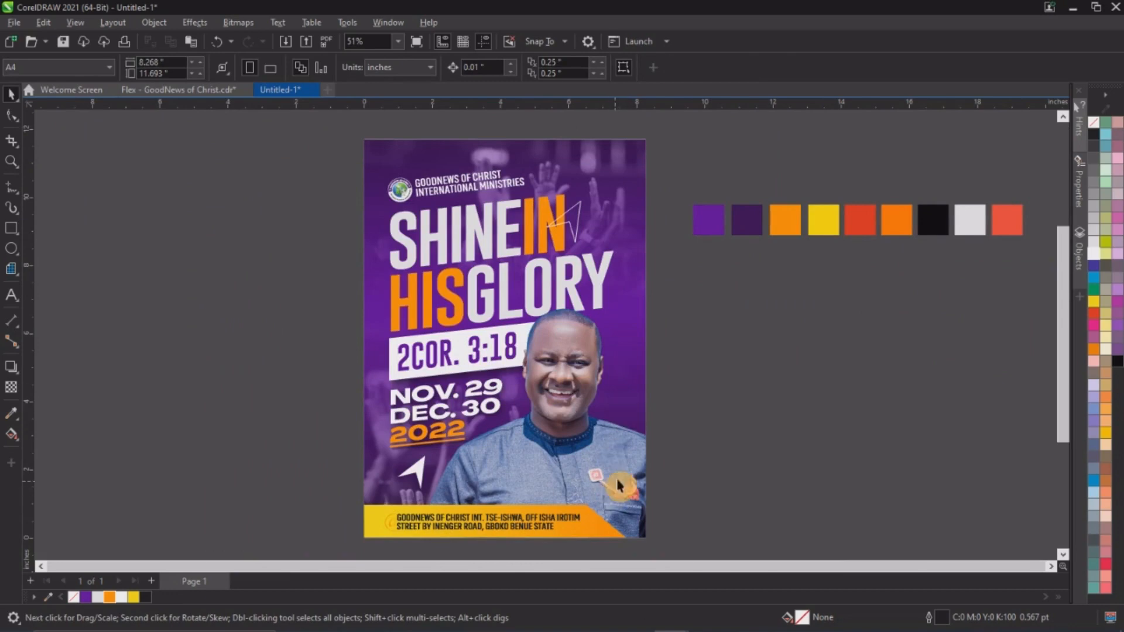
scroll(575, 401, "up", 5)
scroll(542, 348, "up", 1)
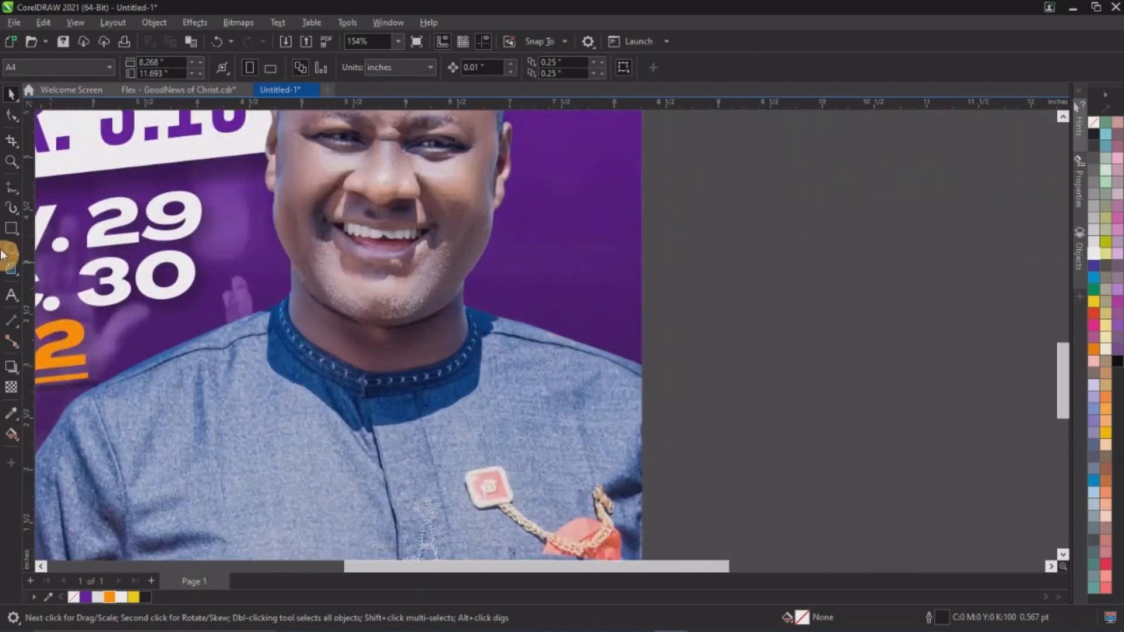
left_click(11, 229)
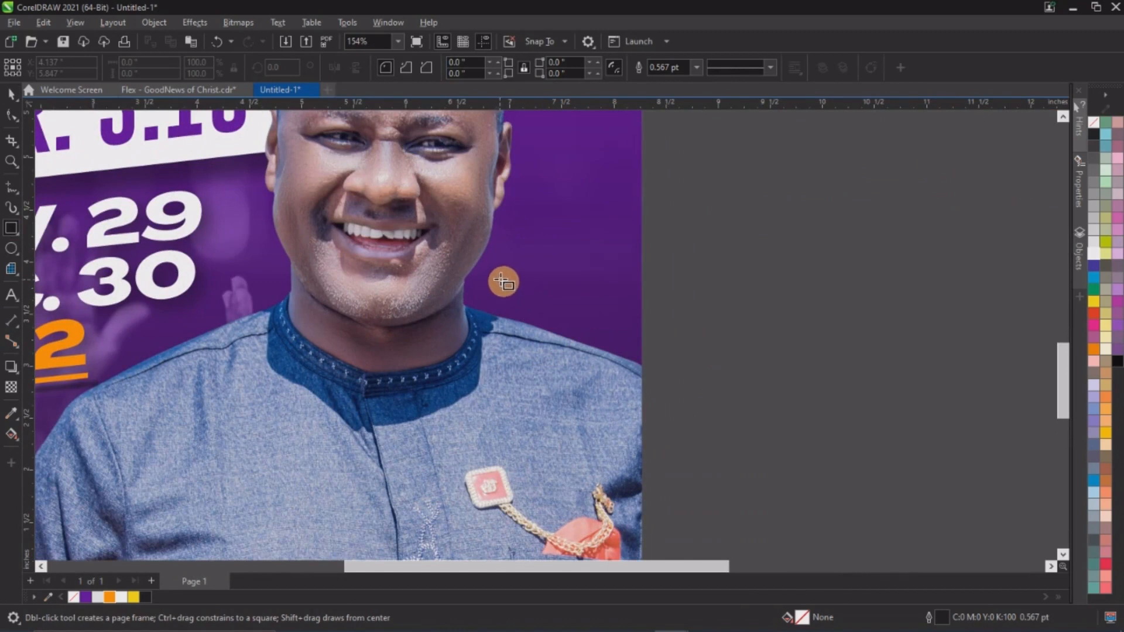
left_click_drag(501, 279, 616, 446)
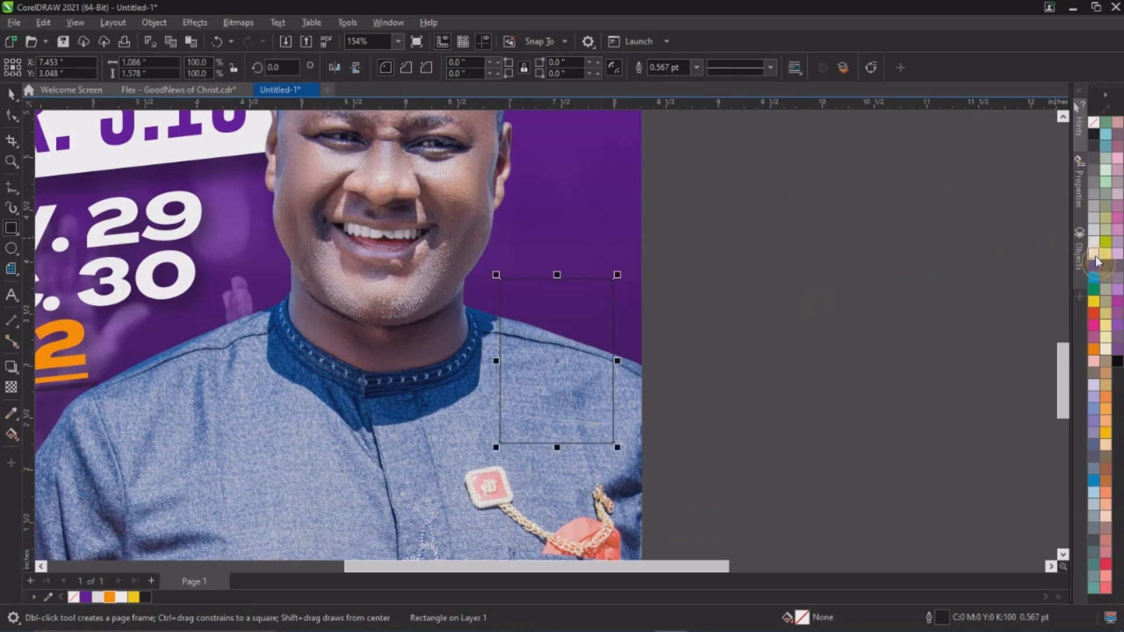
Step: Fill the new rectangle with white and remove its outline
left_click(1093, 252)
left_click(697, 67)
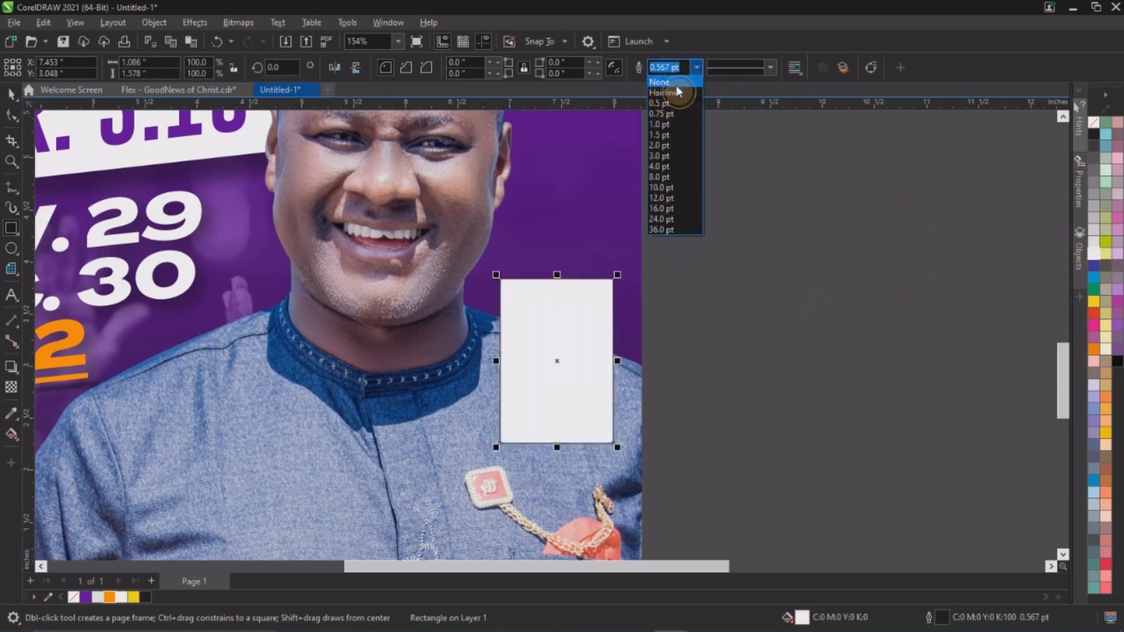
left_click(659, 82)
left_click(11, 94)
left_click(814, 275)
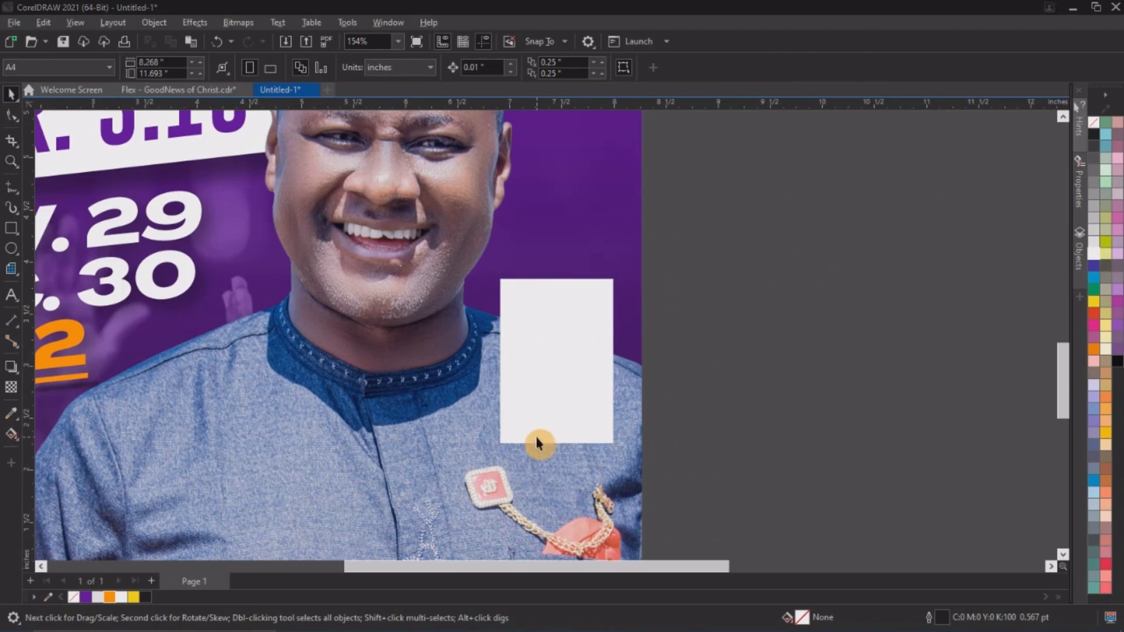
Step: Add the speaker's title and full name as three lines of text beside the page, set in Akhand-Bold
left_click(9, 295)
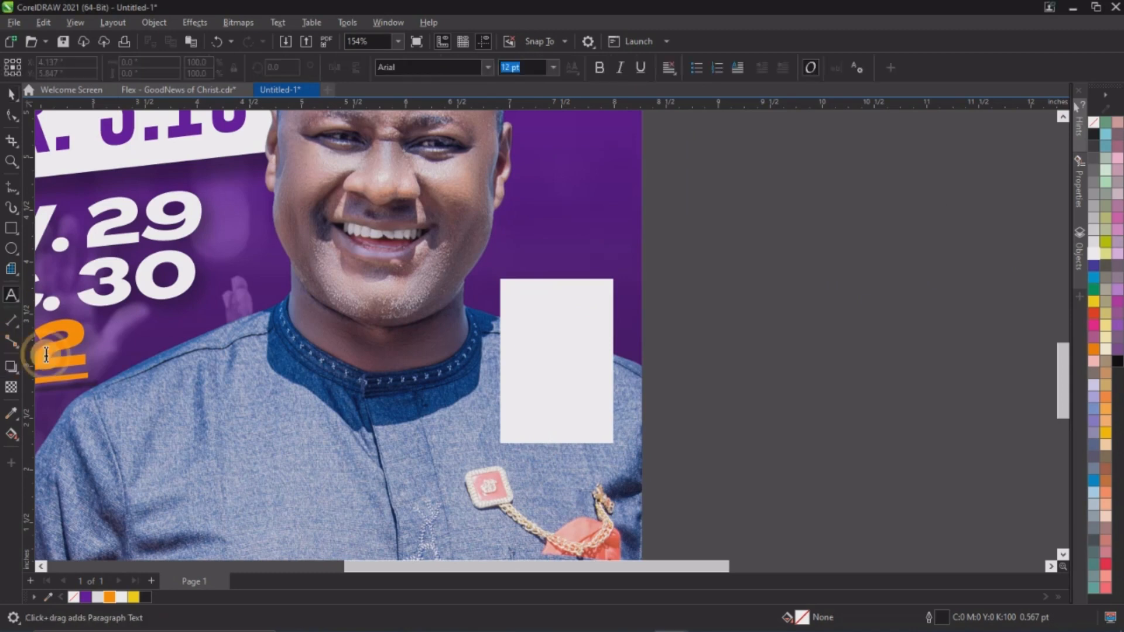
left_click(719, 323)
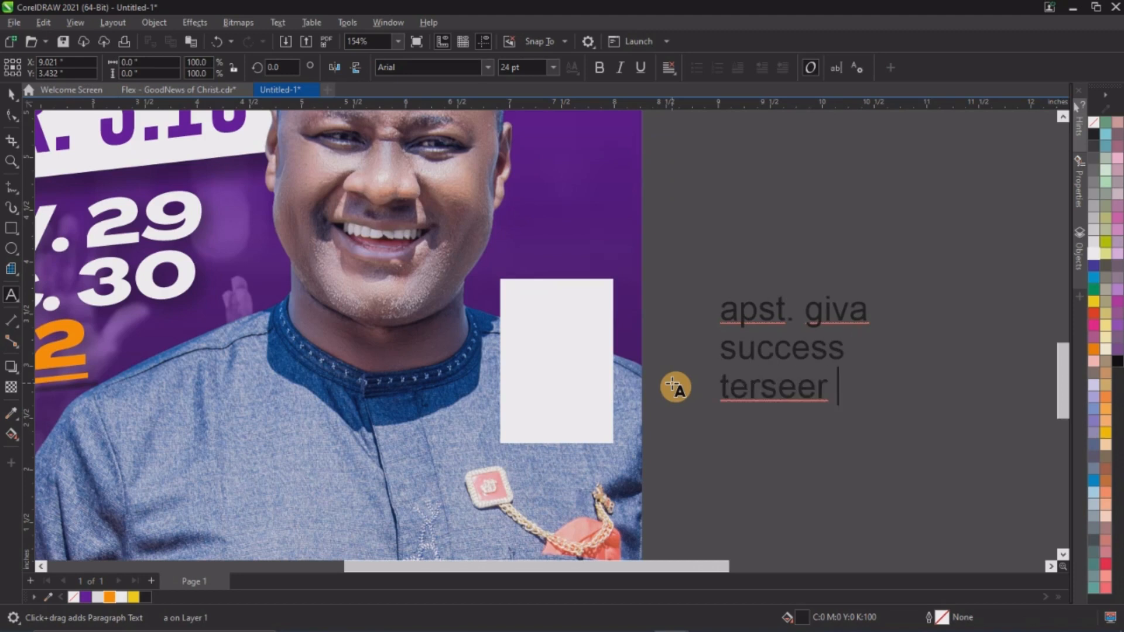
left_click(10, 94)
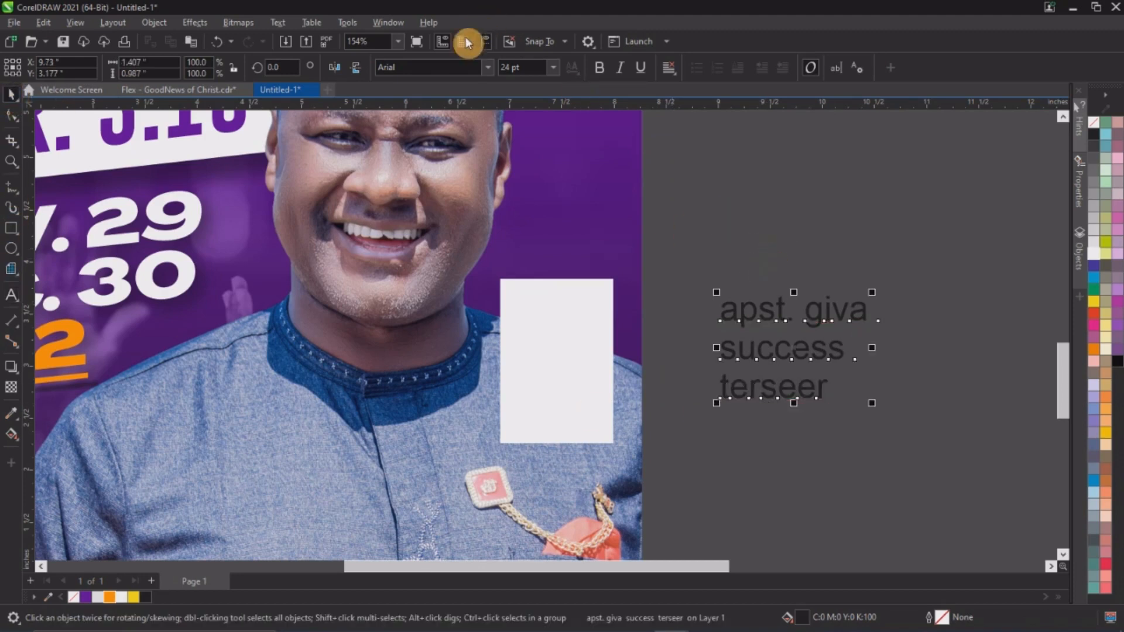
left_click(409, 67)
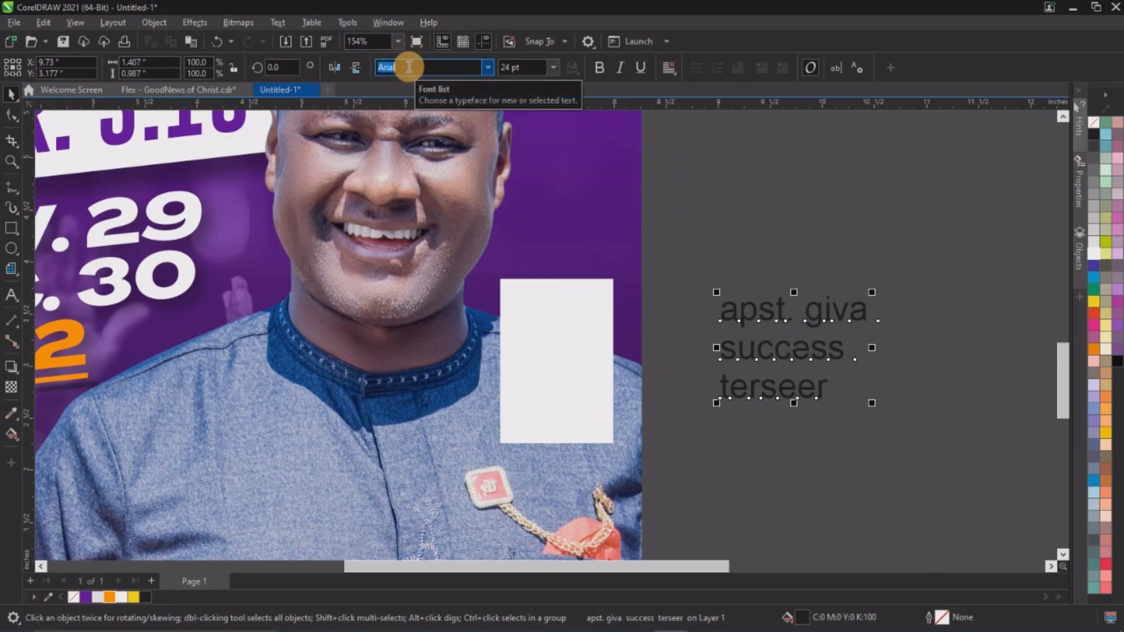
key("Return")
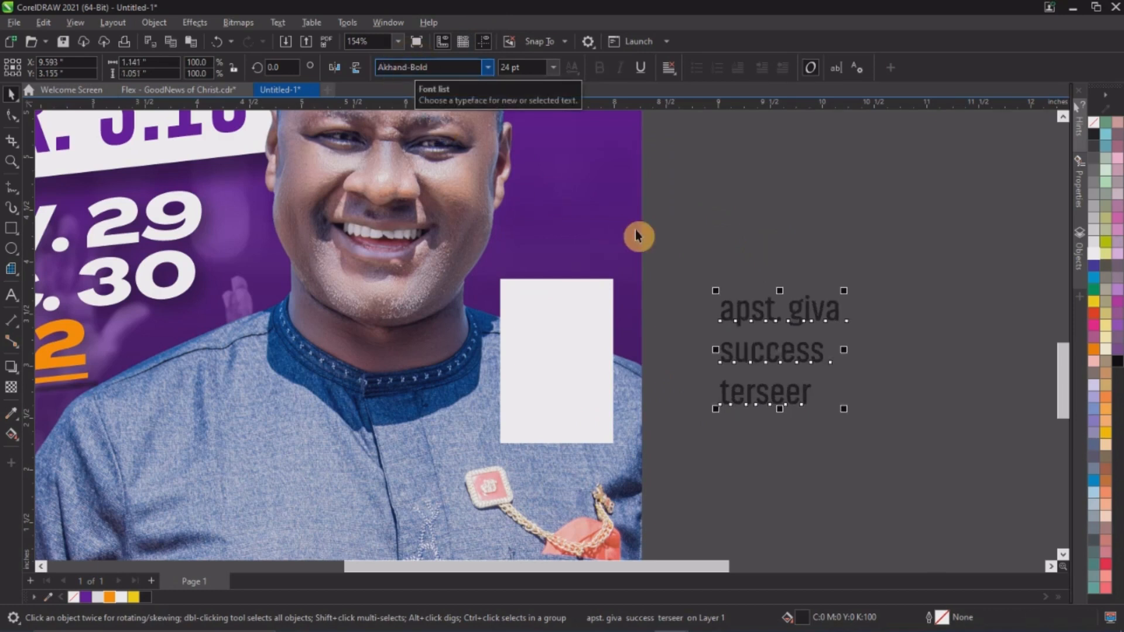
Step: Break the name text apart into separate lines and place the two lower lines on the white rectangle at about 17.9 pt
left_click_drag(797, 318, 774, 331)
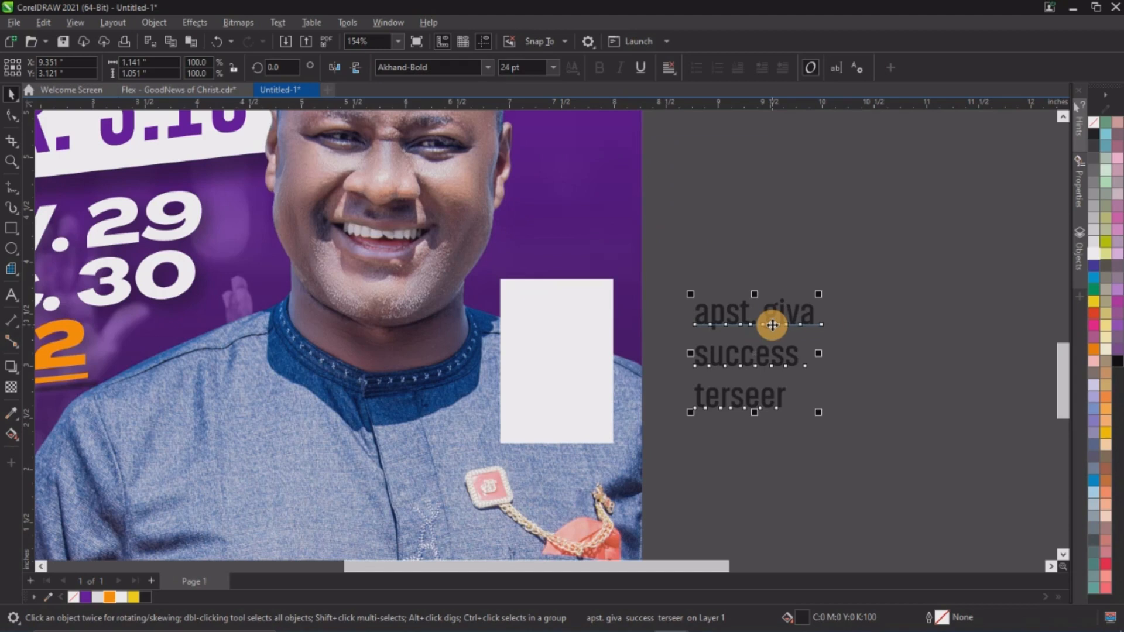
key("ctrl+k")
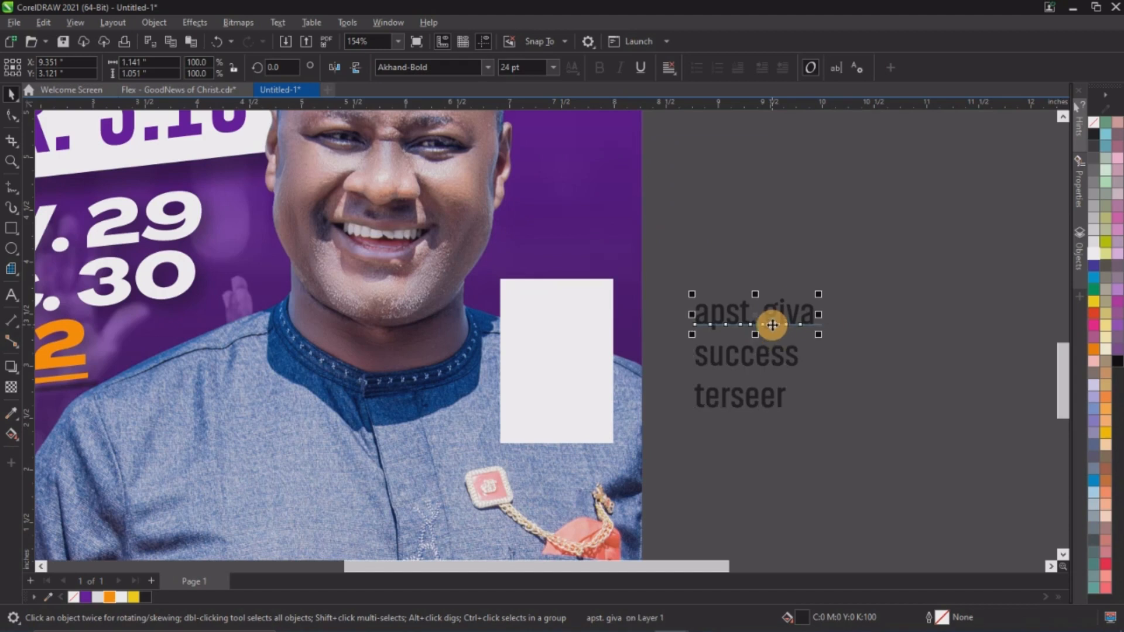
left_click(778, 364)
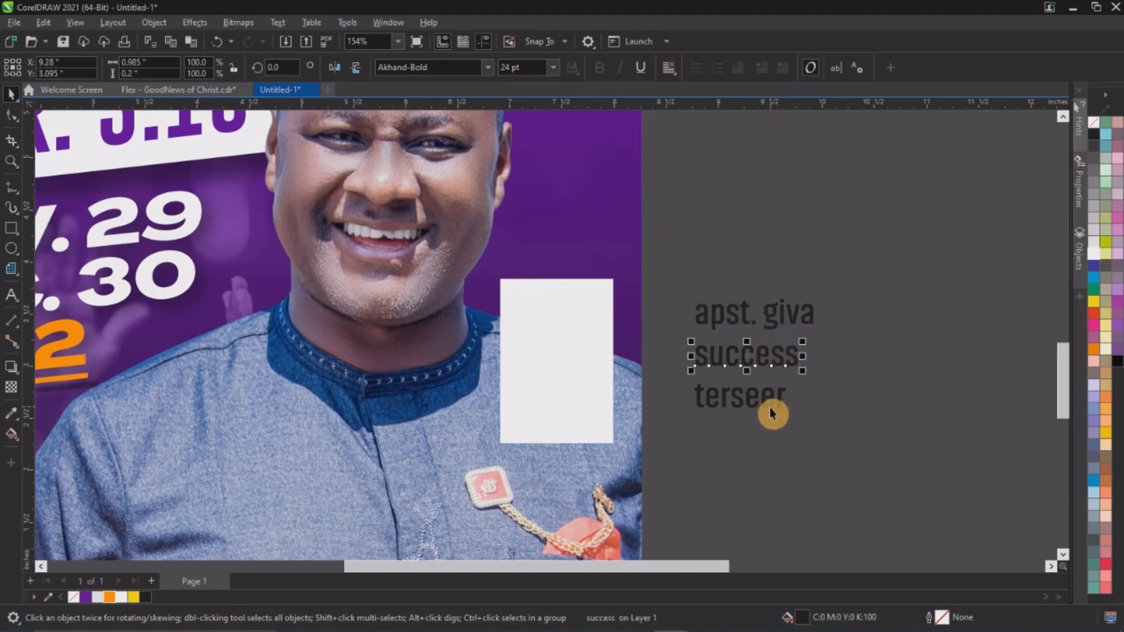
left_click(774, 404, "shift")
left_click_drag(771, 381, 596, 401)
left_click_drag(592, 355, 595, 371)
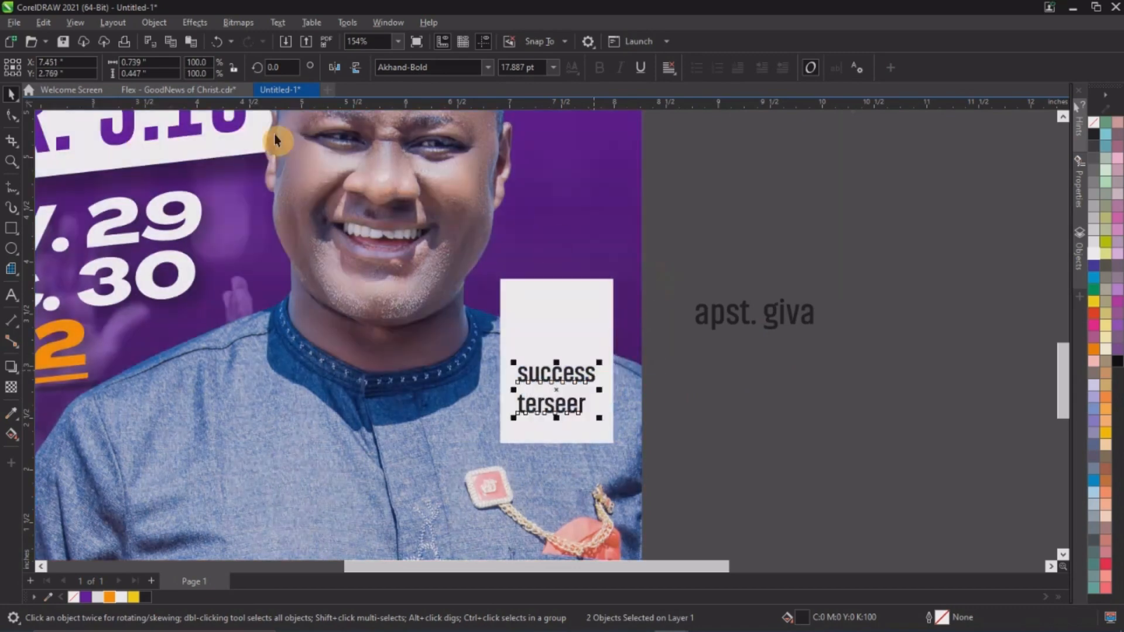
Step: Convert the two name lines on the white rectangle to uppercase
left_click(279, 23)
left_click(313, 319)
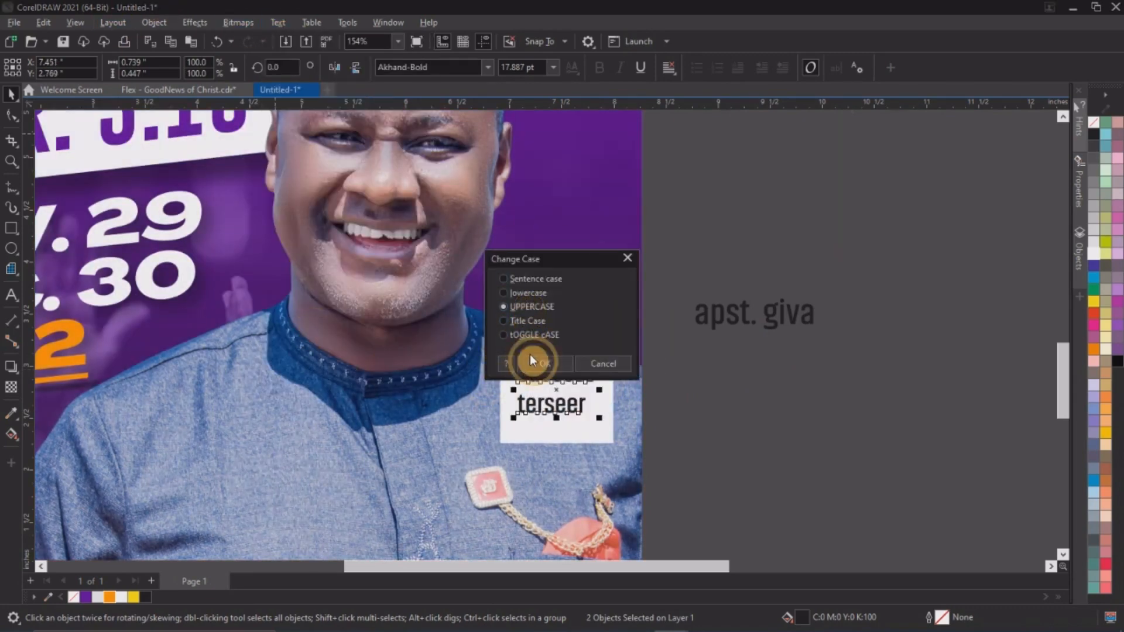
left_click(530, 358)
left_click(705, 385)
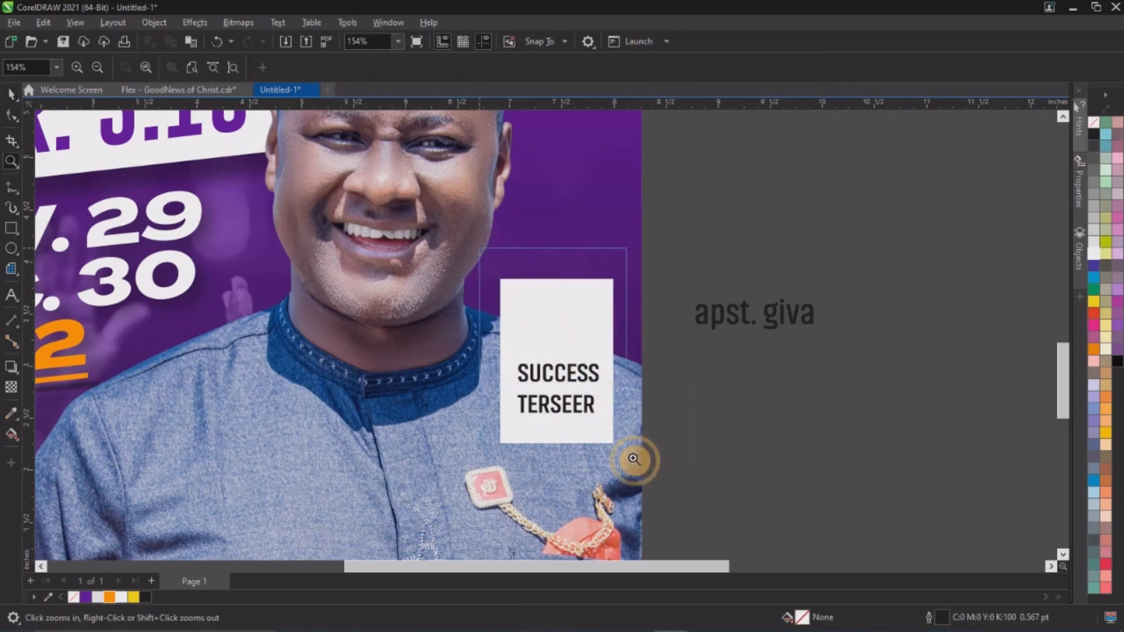
Step: Enlarge the lower name line to about 20.8 pt and the upper one to about 20.4 pt, placing them close together
scroll(582, 399, "up", 2)
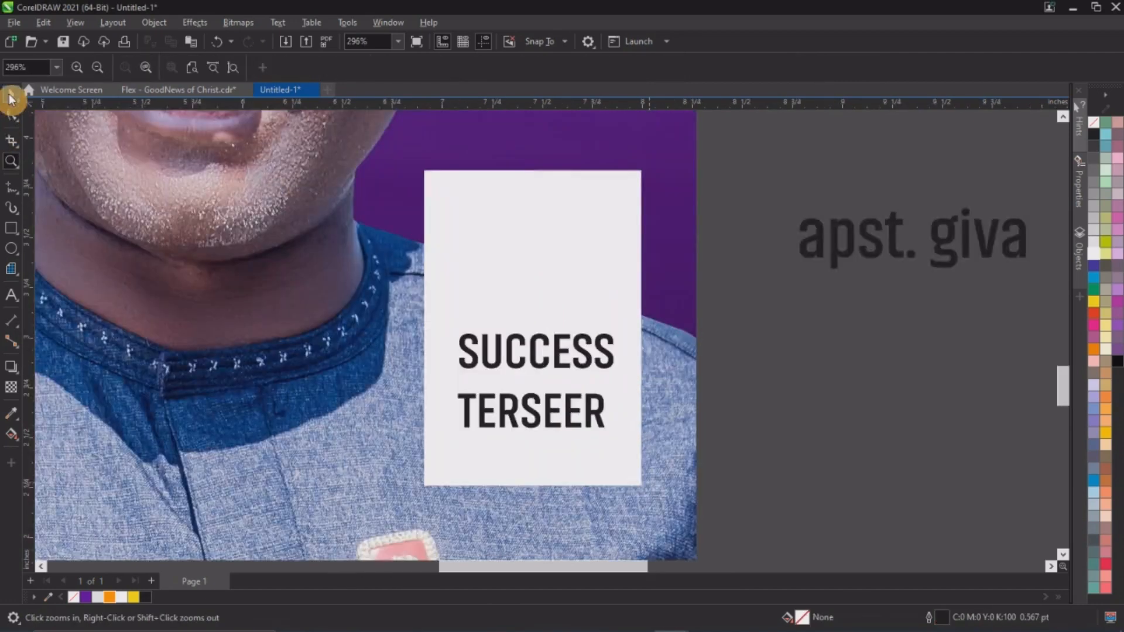
left_click(597, 420)
left_click_drag(604, 439, 634, 464)
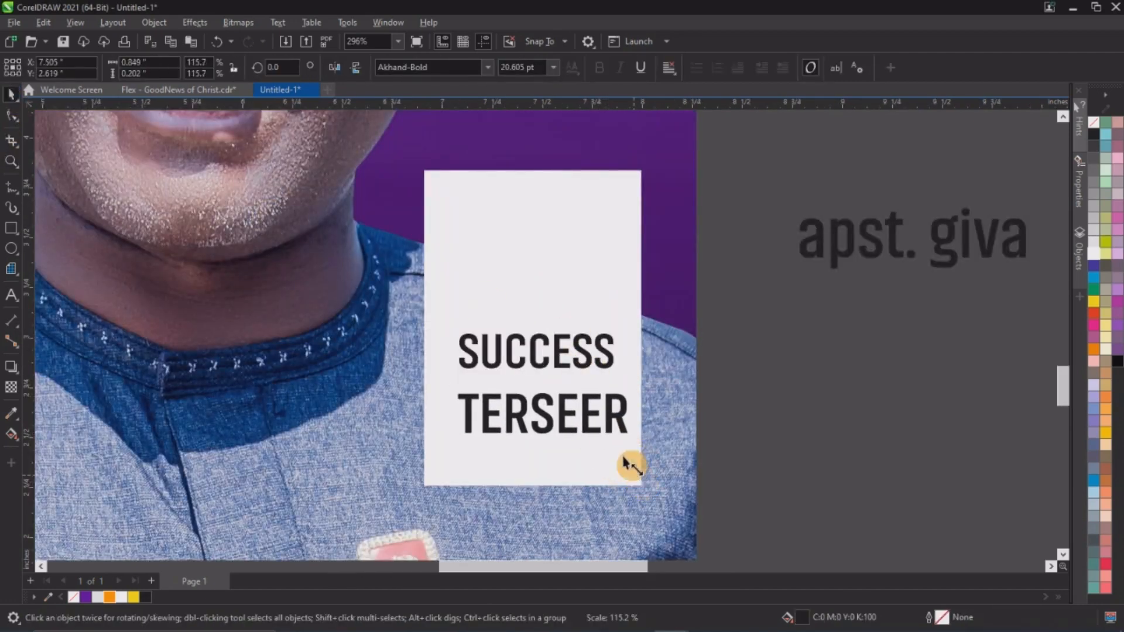
left_click(601, 359)
left_click_drag(601, 359, 633, 330)
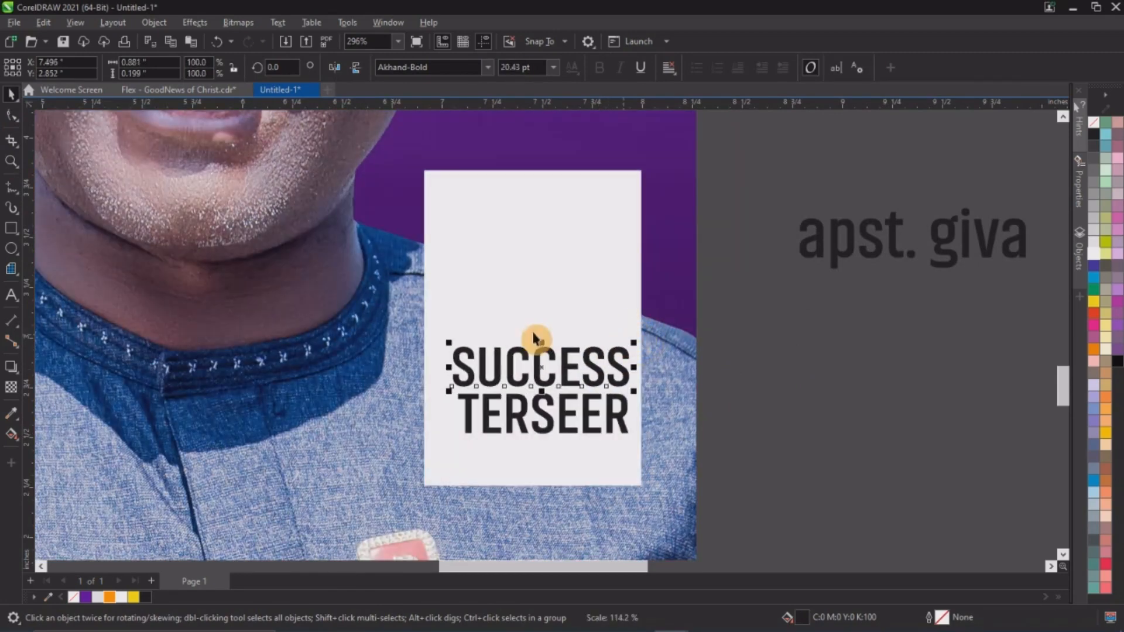
Step: Tighten the letter spacing of both uppercase name lines with the Shape tool
left_click(11, 115)
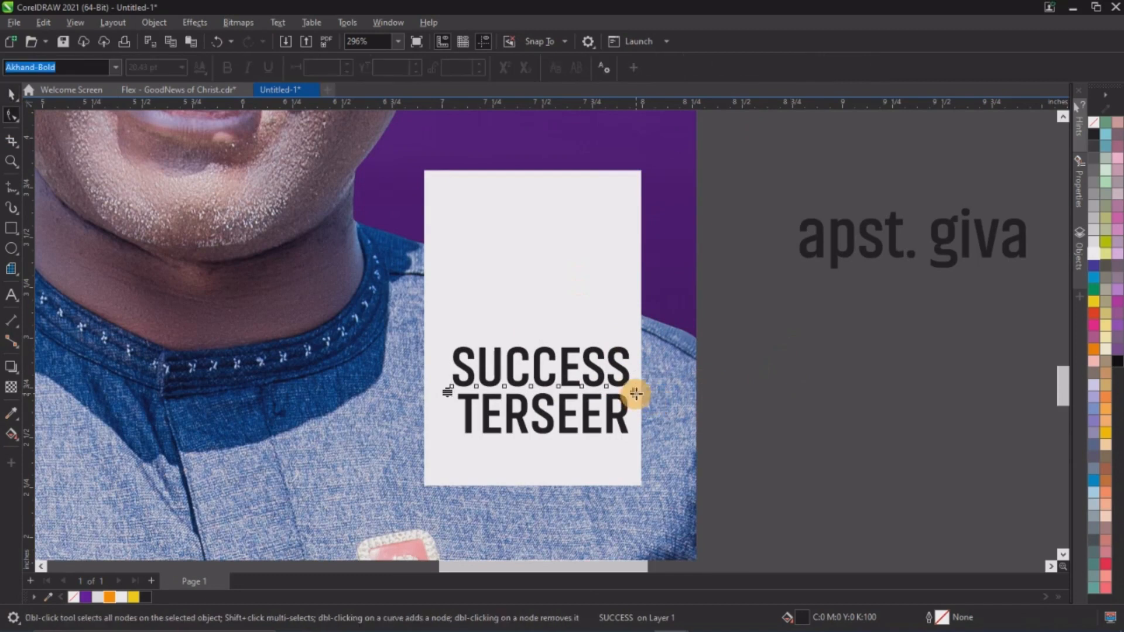
left_click_drag(636, 394, 620, 404)
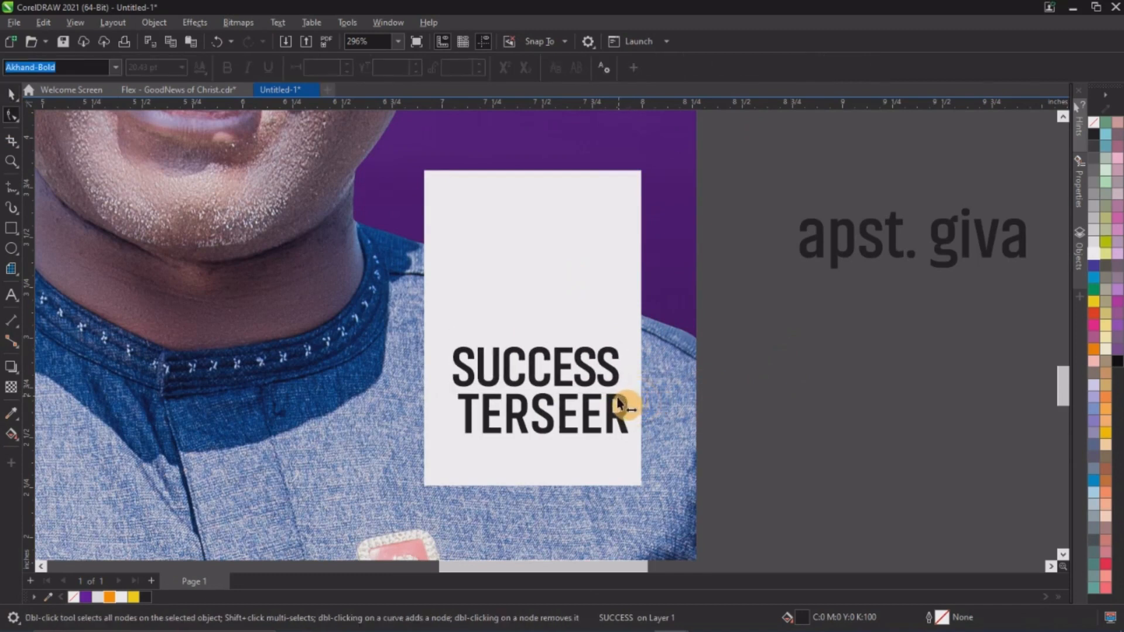
left_click(622, 430)
left_click_drag(634, 446, 616, 439)
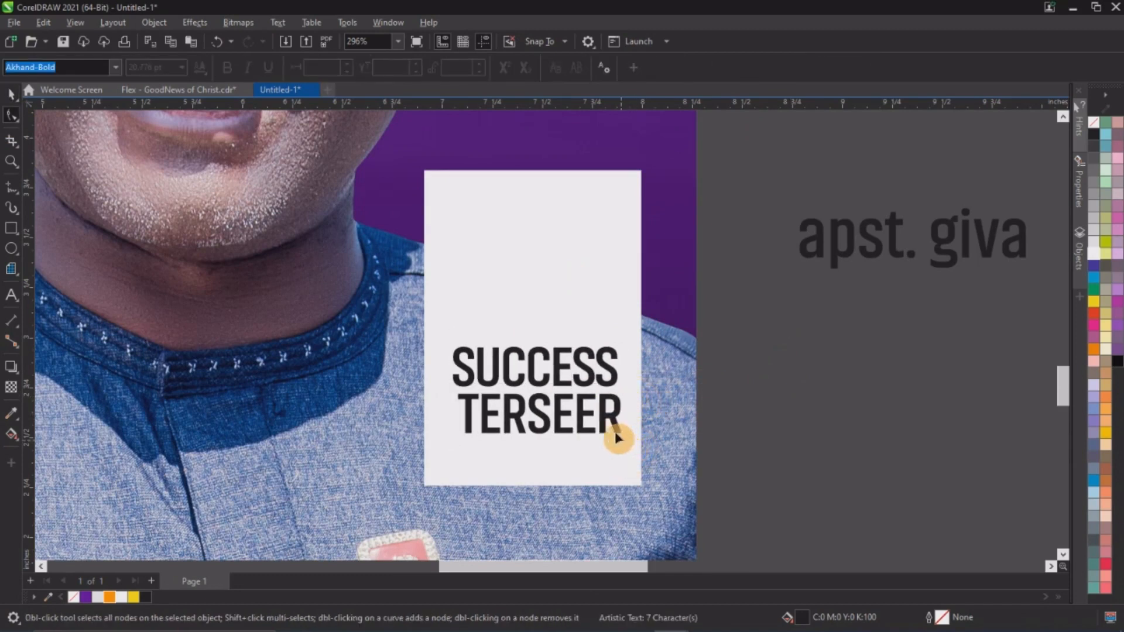
Step: Enlarge the lower name line to about 21.2 pt to match the upper line's width, and shift both lines slightly up
key("space")
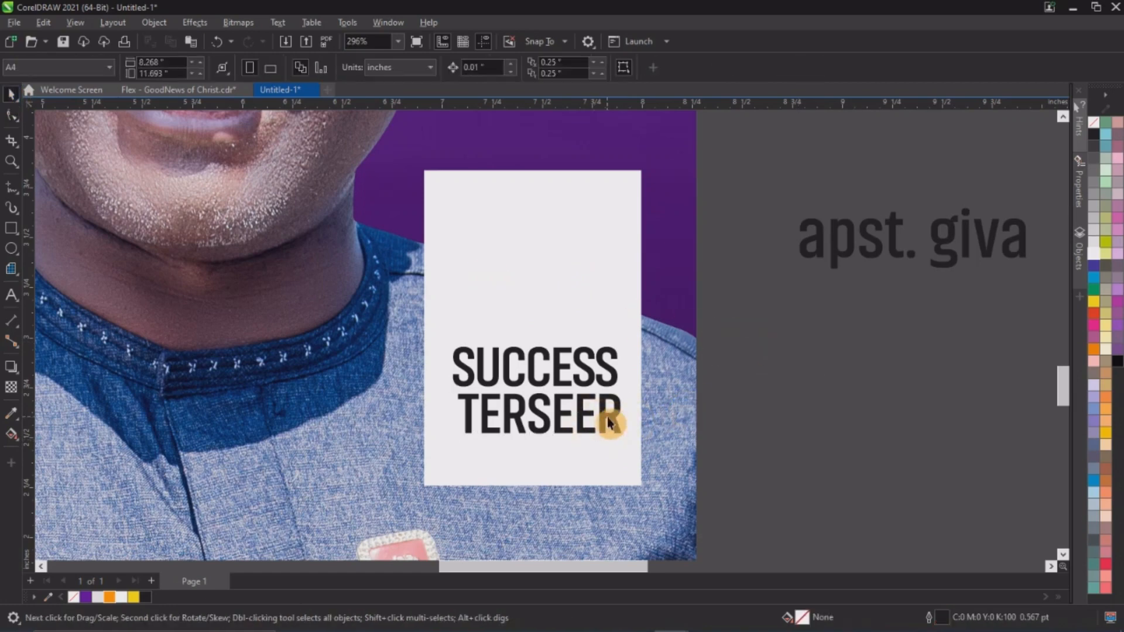
left_click_drag(615, 427, 628, 451)
left_click(757, 364)
left_click(613, 427)
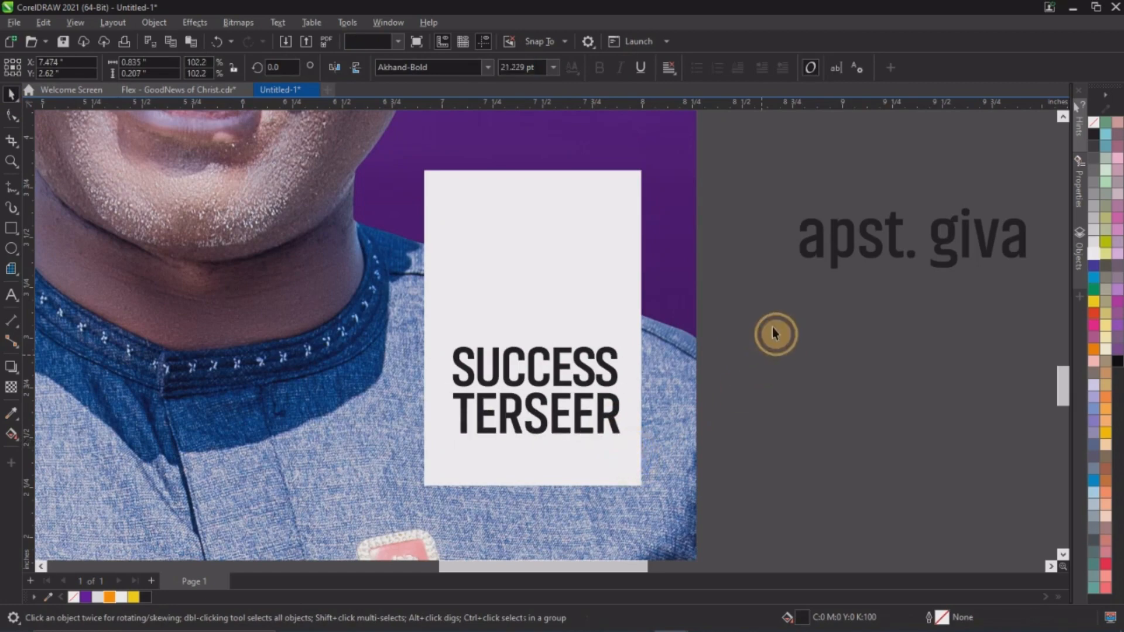
left_click_drag(771, 328, 388, 471)
left_click_drag(557, 375, 549, 350)
Step: Place the title-and-first-name line just above the other two at about 14.7 pt and convert it to uppercase
left_click_drag(878, 261, 517, 307)
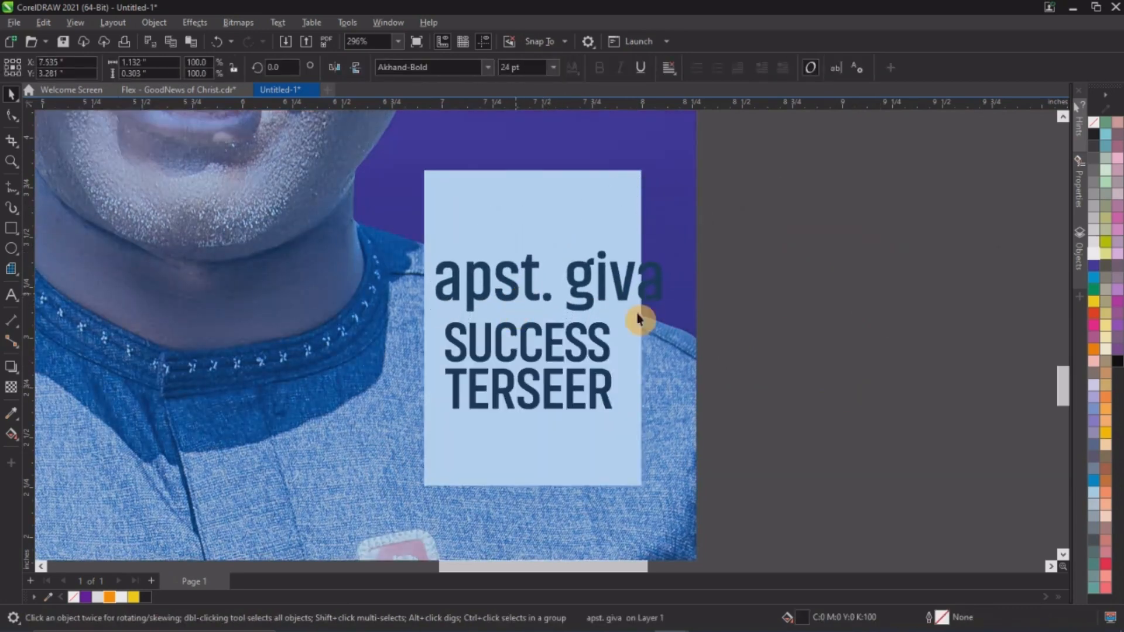
left_click_drag(672, 319, 588, 308)
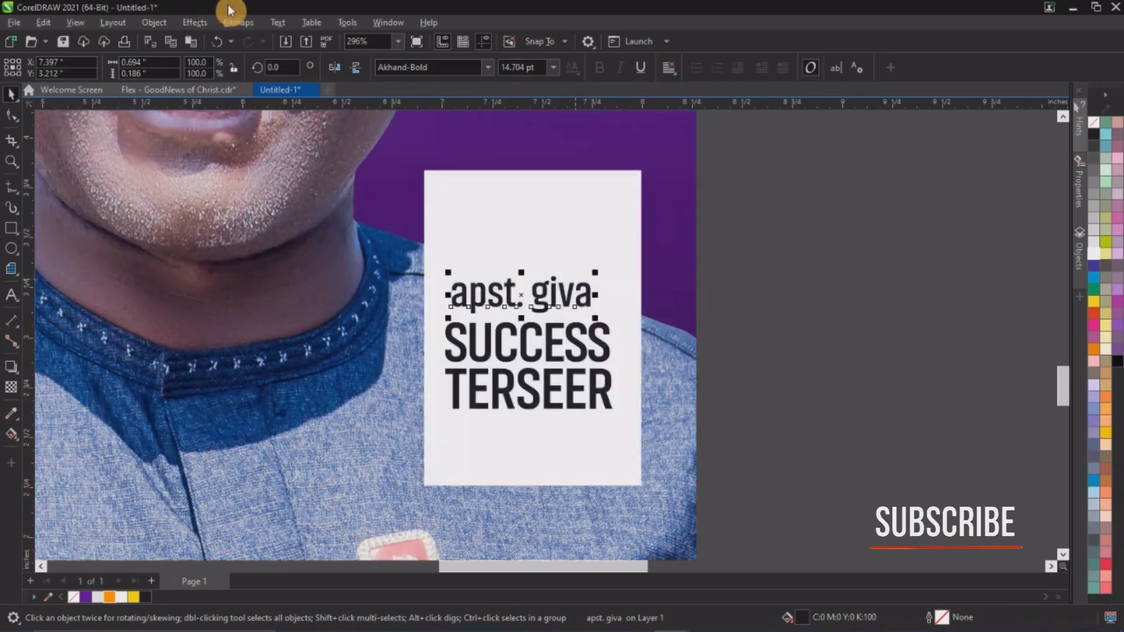
left_click(278, 23)
left_click(314, 319)
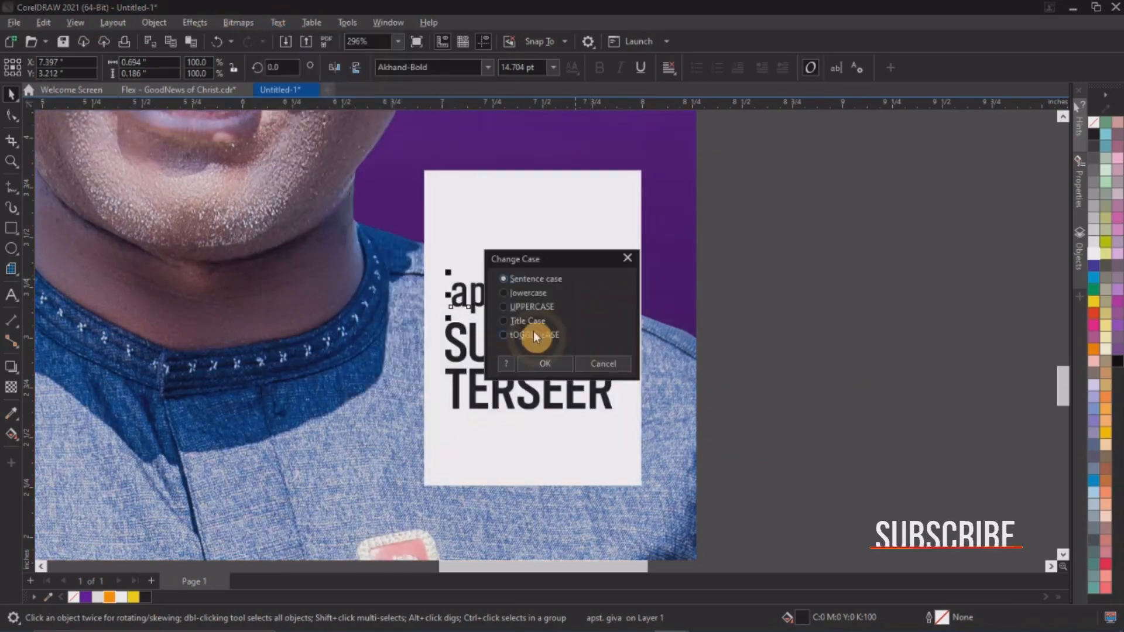
left_click(518, 311)
left_click(533, 364)
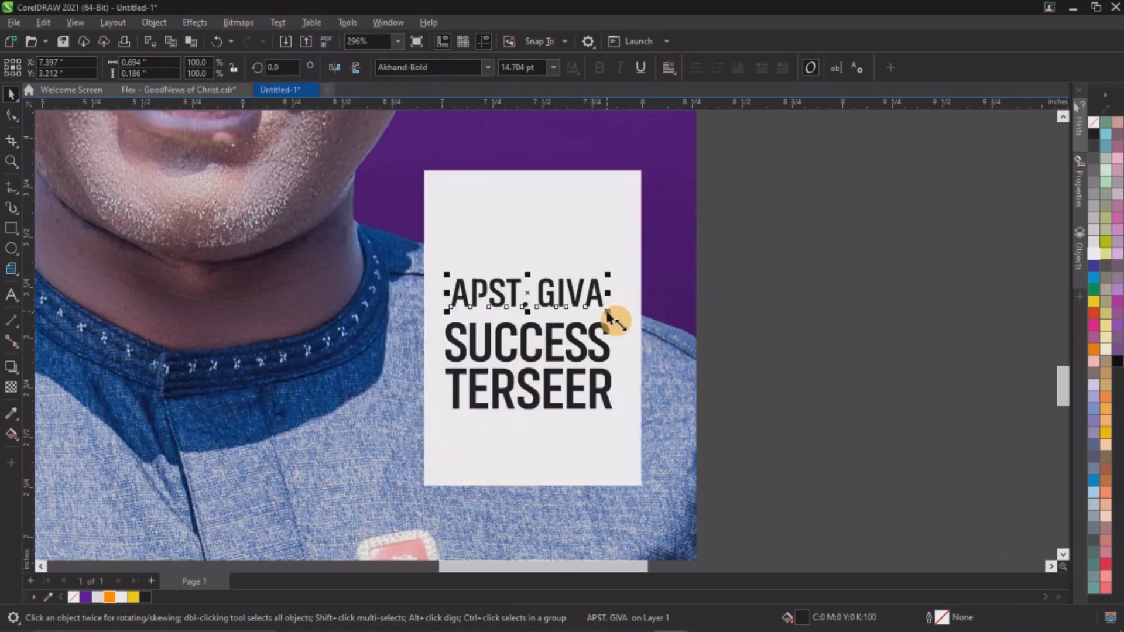
left_click_drag(603, 301, 598, 309)
Step: Set the title abbreviation in the first-name line to 10 pt and colour it red
double_click(514, 297)
left_click_drag(526, 312, 429, 309)
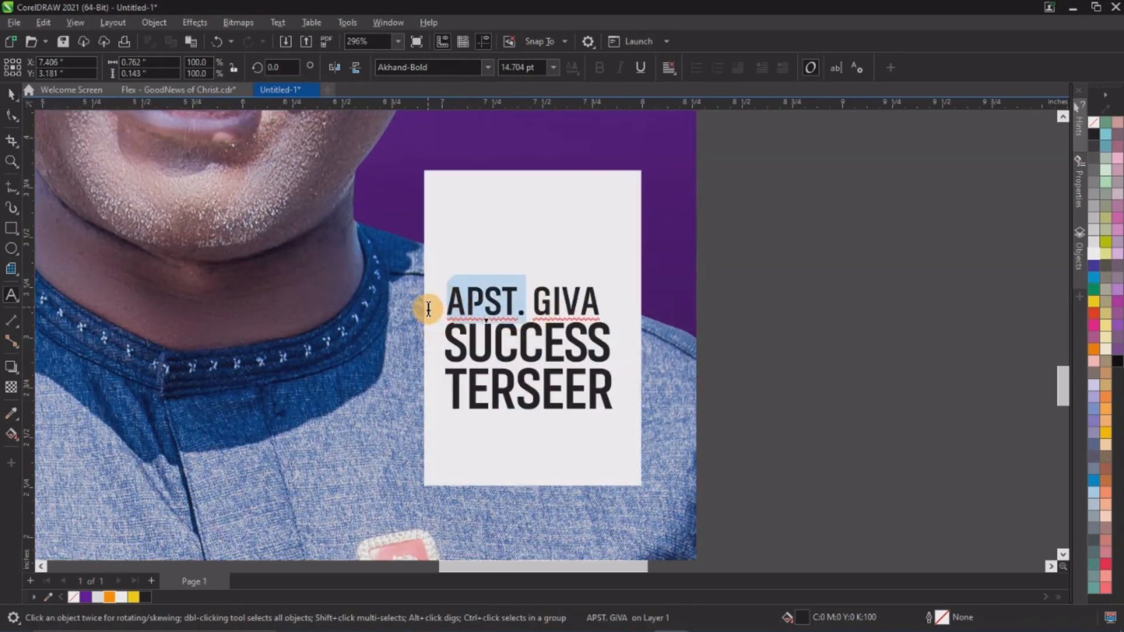
left_click(533, 68)
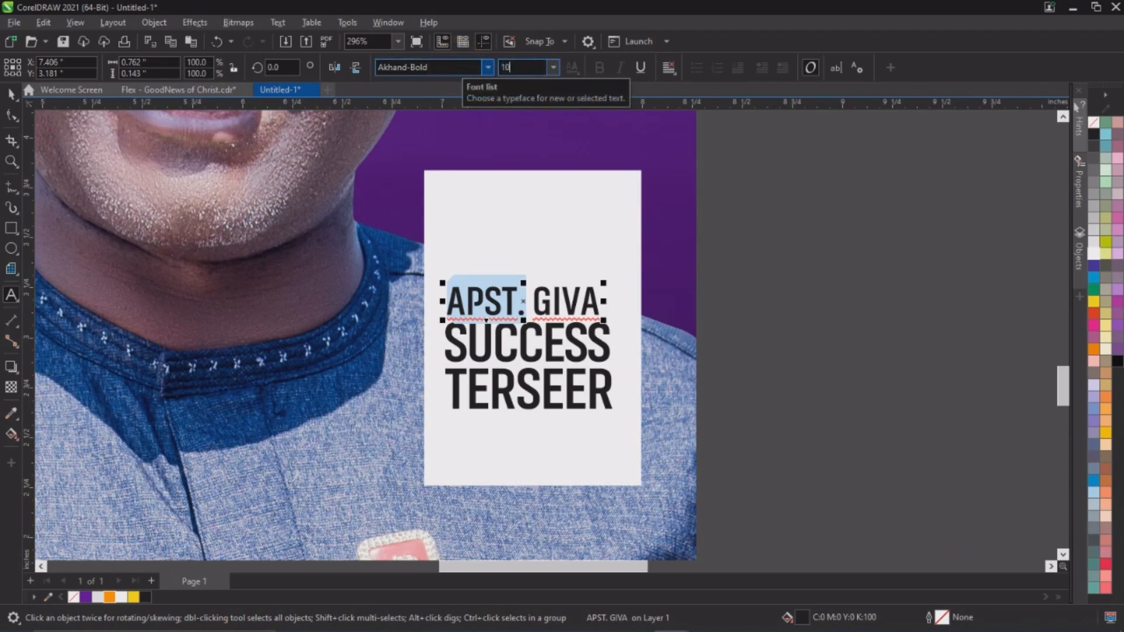
type("10")
key("Return")
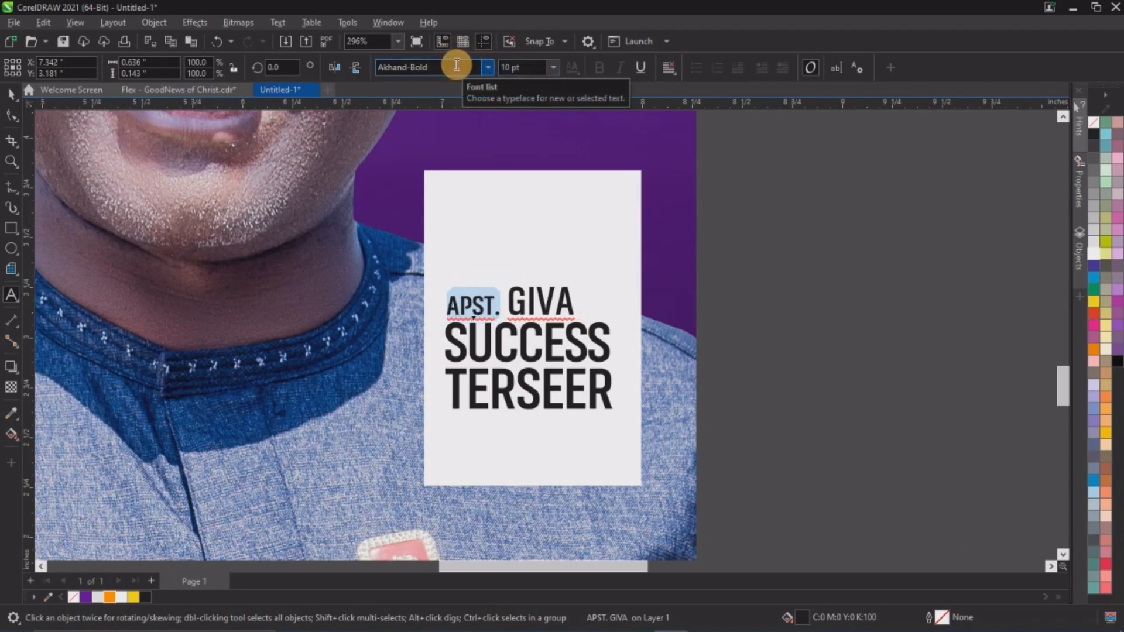
left_click(1093, 313)
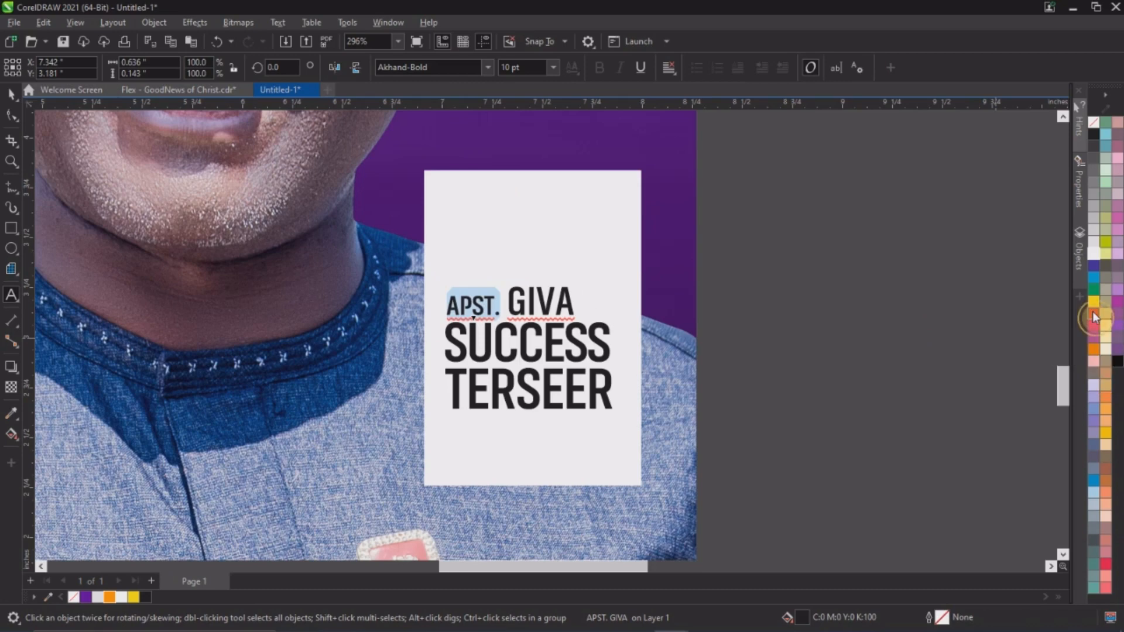
Step: Enlarge the title-and-first-name line to about 12.7 pt to match the width of the name lines below
left_click(9, 100)
left_click_drag(579, 284, 621, 273)
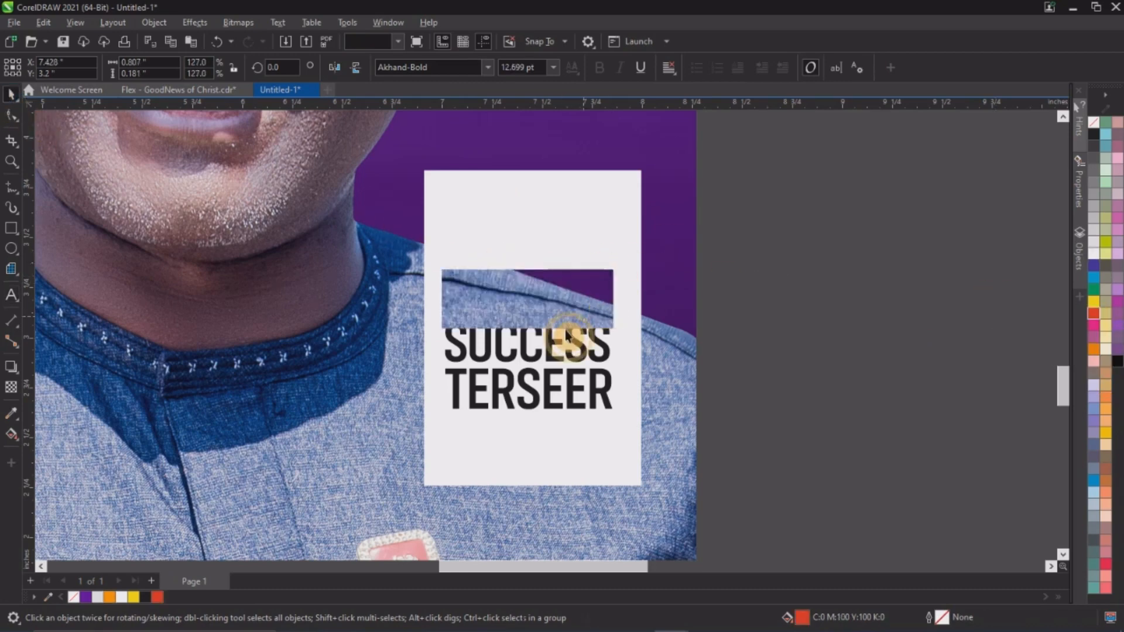
scroll(567, 335, "down", 2)
key("z")
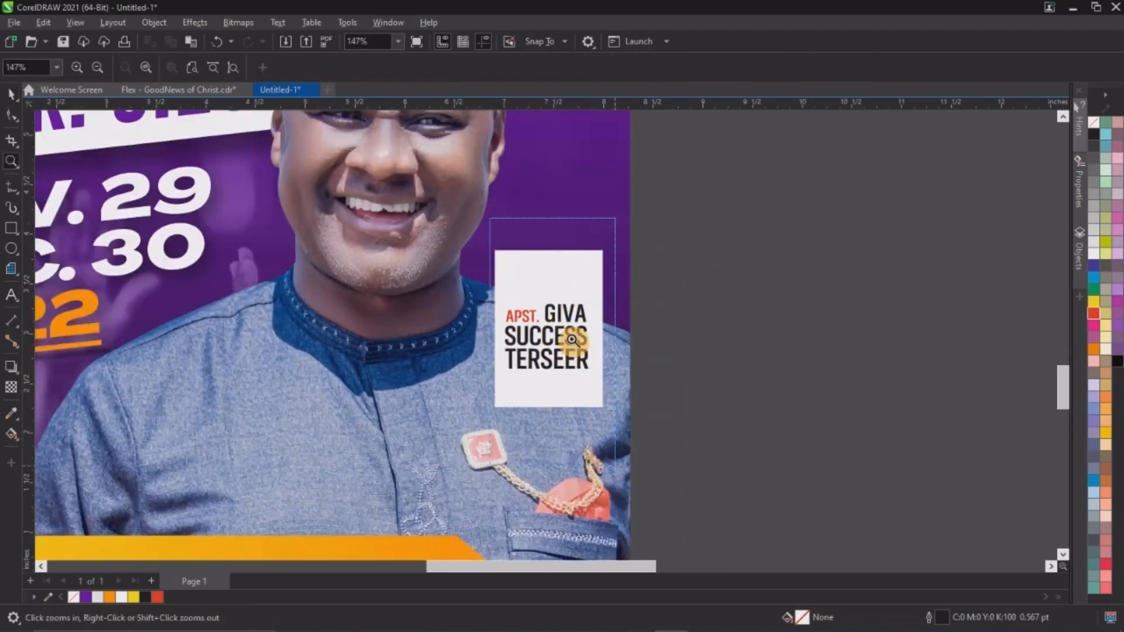
left_click(572, 339)
left_click(12, 101)
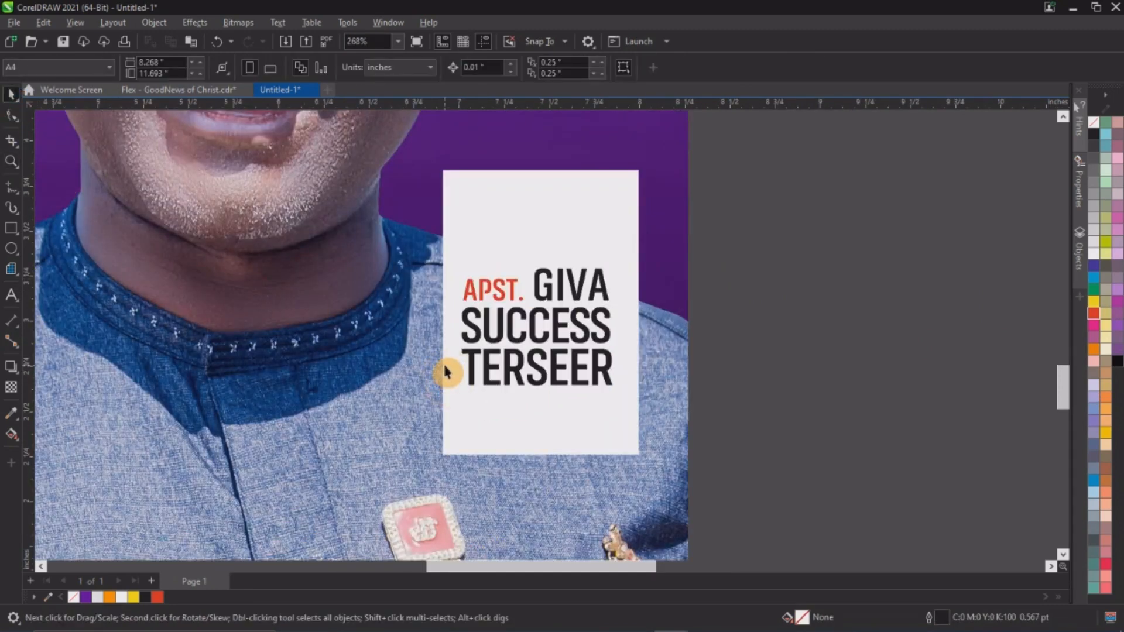
scroll(647, 356, "up", 1)
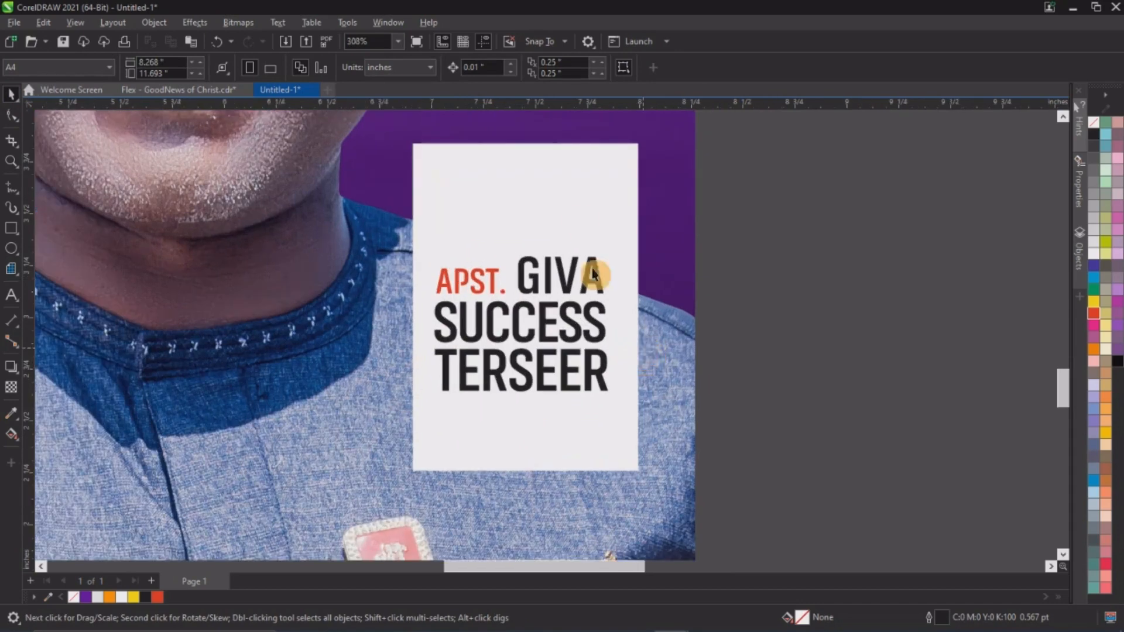
Step: Lower the white tag's upper edge to a height of about 1.23 in and draw a rectangle about 0.81 × 0.18 in beneath the name
left_click(530, 171)
left_click_drag(525, 139, 532, 211)
left_click(11, 229)
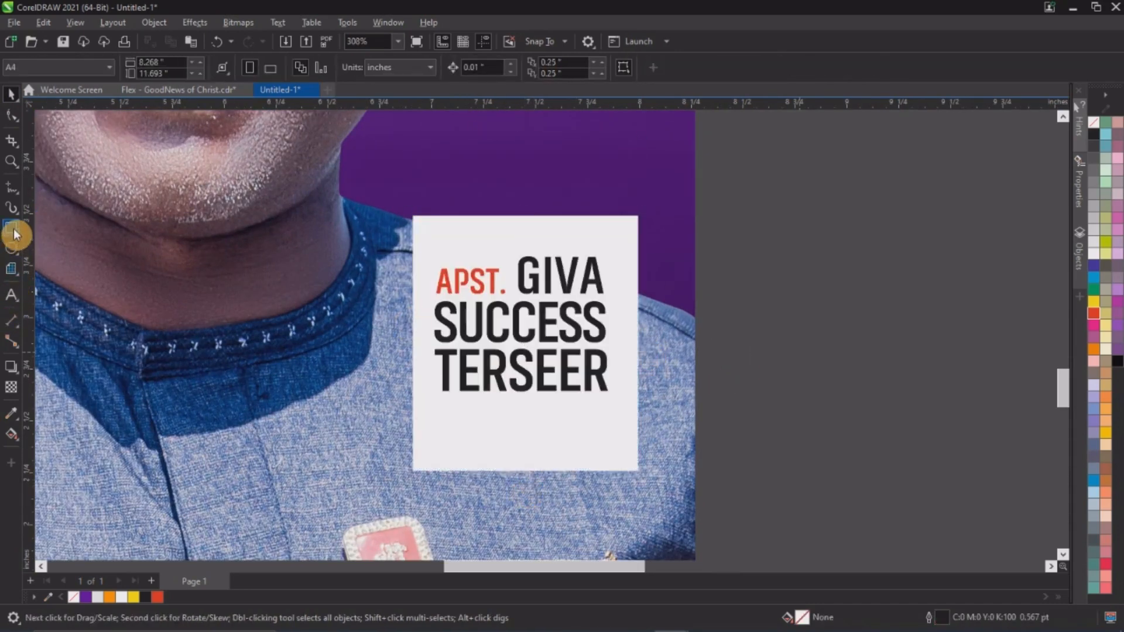
left_click_drag(441, 404, 609, 440)
left_click(11, 94)
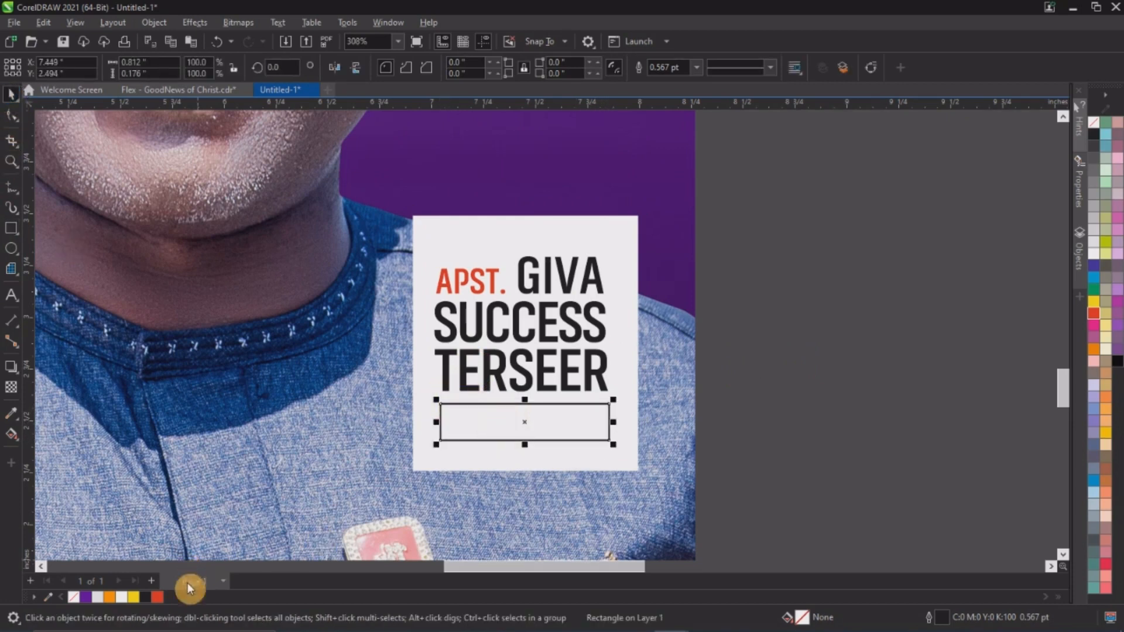
Step: Fill the rectangle beneath the name with red and remove its outline
left_click(156, 599)
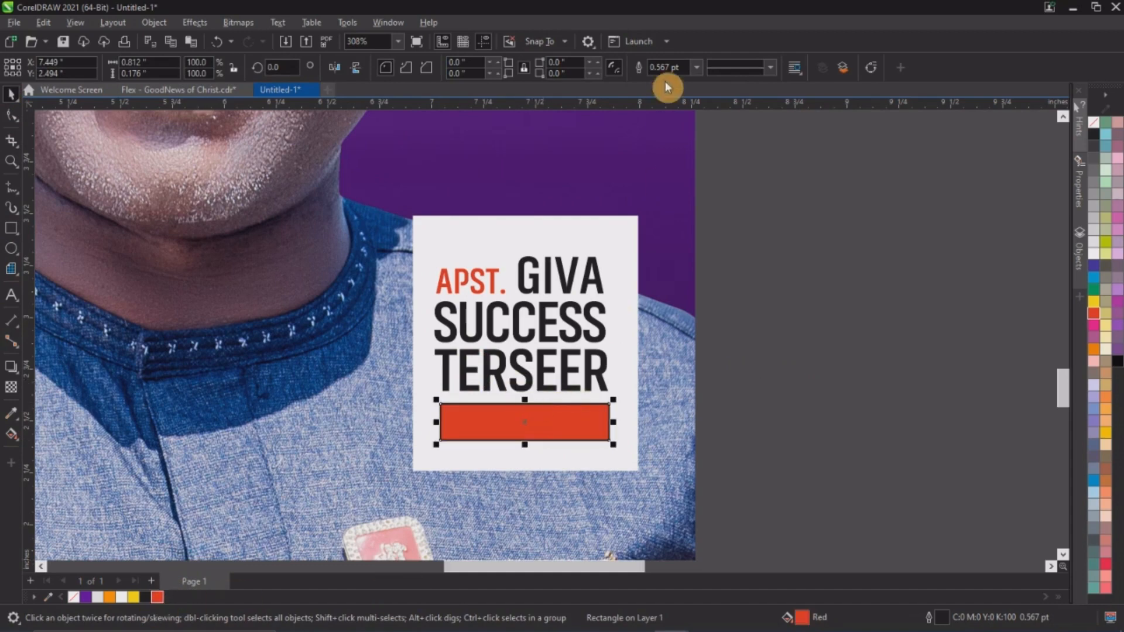
left_click(699, 68)
left_click(676, 79)
left_click(813, 249)
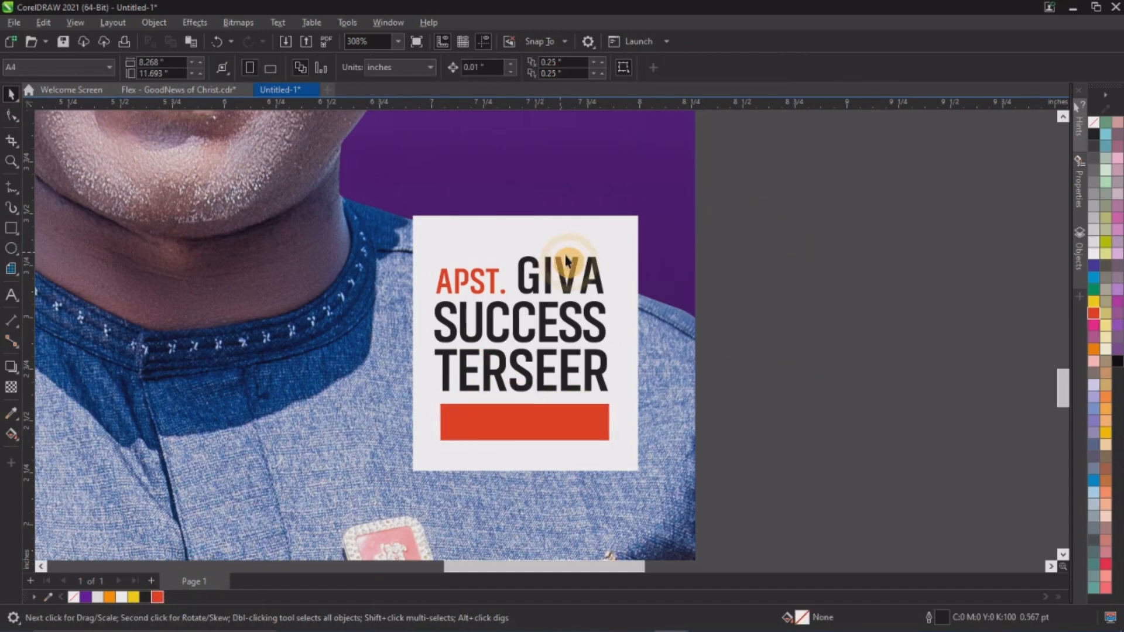
Step: Copy the title-and-first-name line outside the page and replace the copy's text with "president (host)"
left_click_drag(574, 287, 878, 389)
double_click(879, 389)
key("ctrl+a")
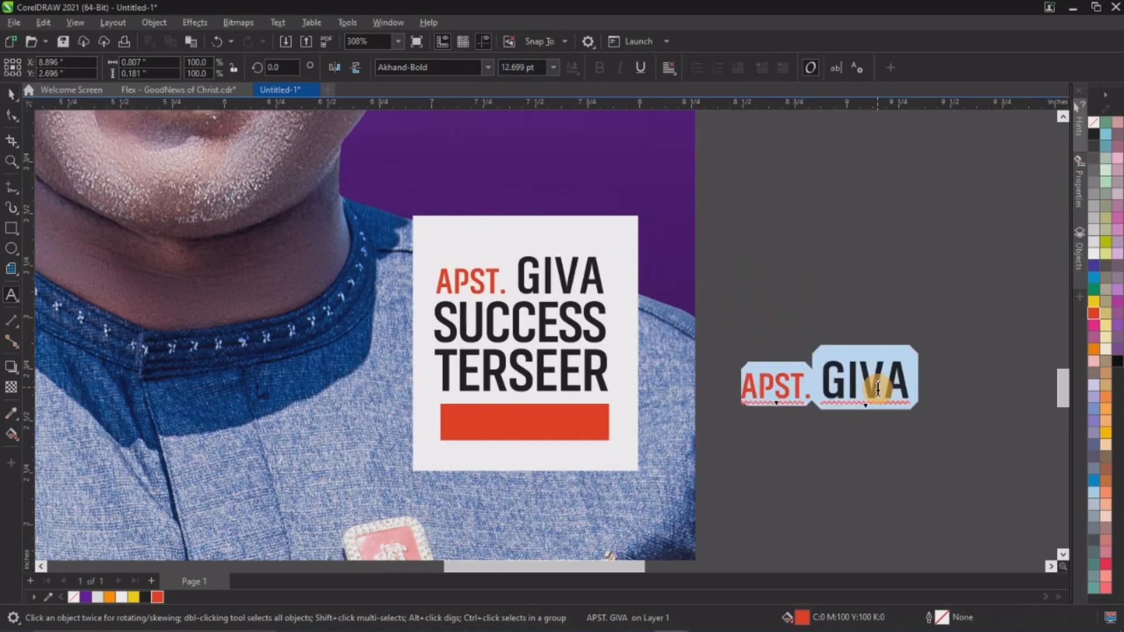
type("president (")
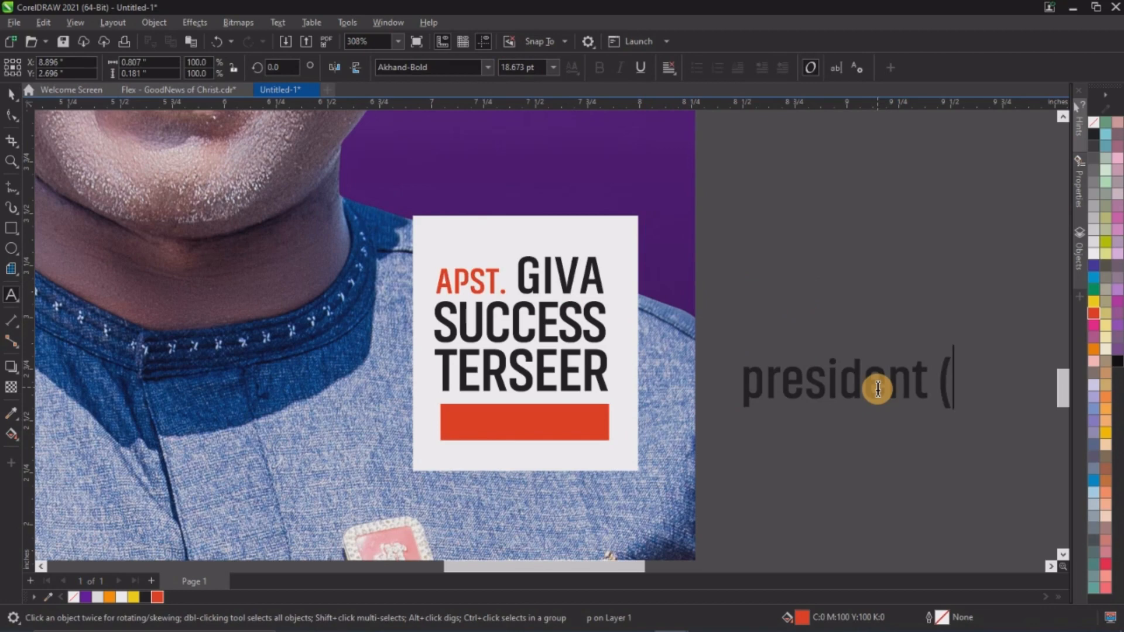
key("Escape")
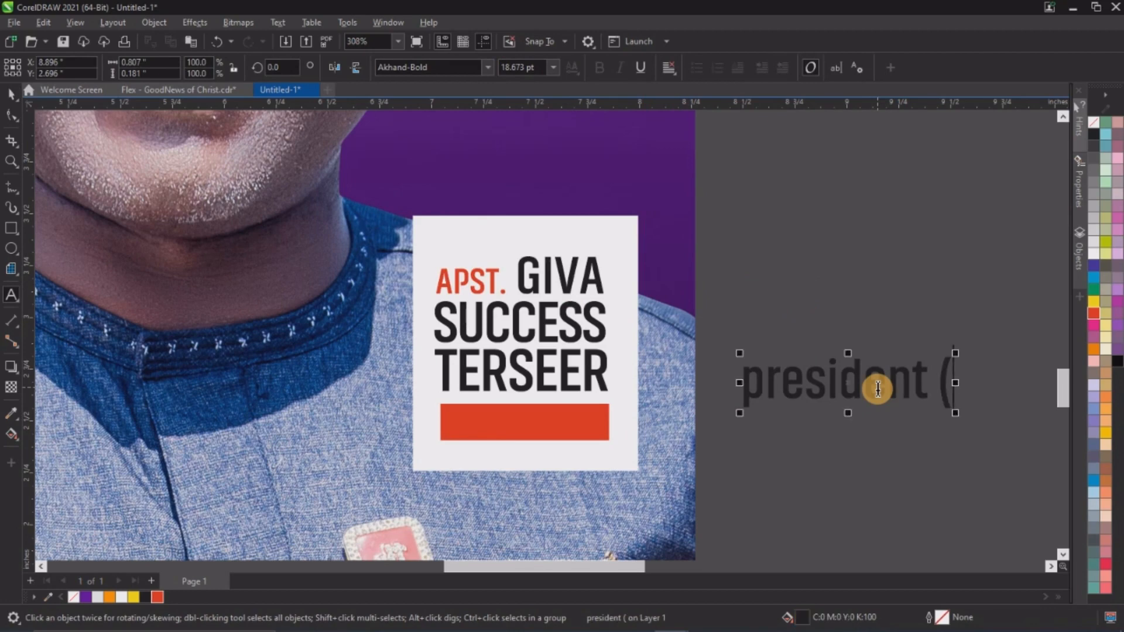
type("host")
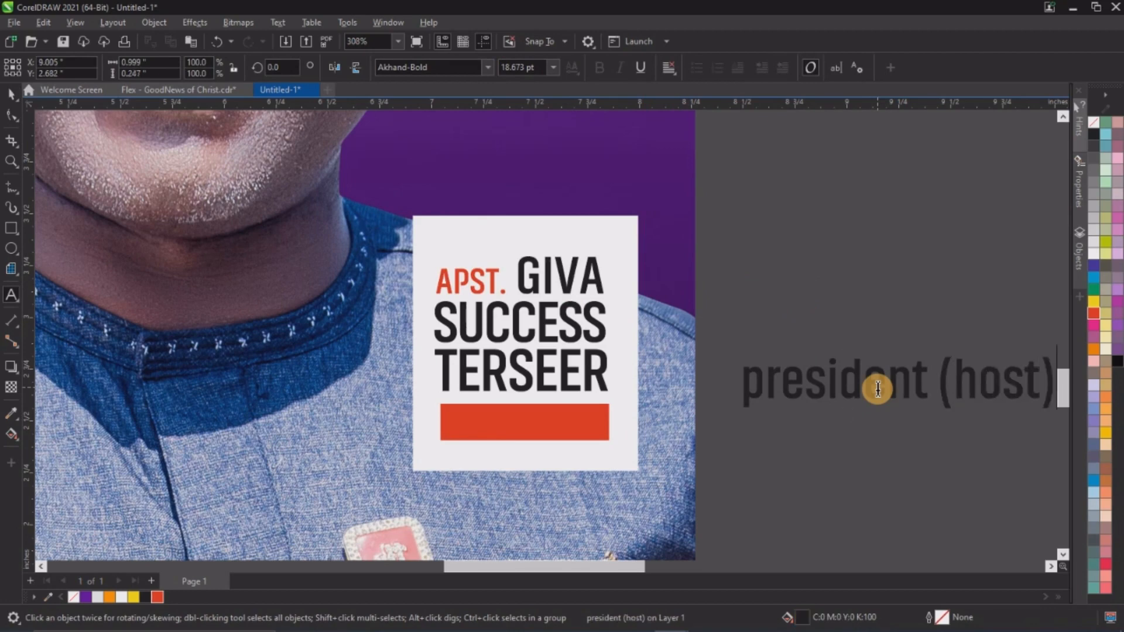
key("Escape")
Step: Place the "president (host)" text over the red bar, colour it white and shrink it to about 6.4 pt
left_click_drag(878, 389, 559, 434)
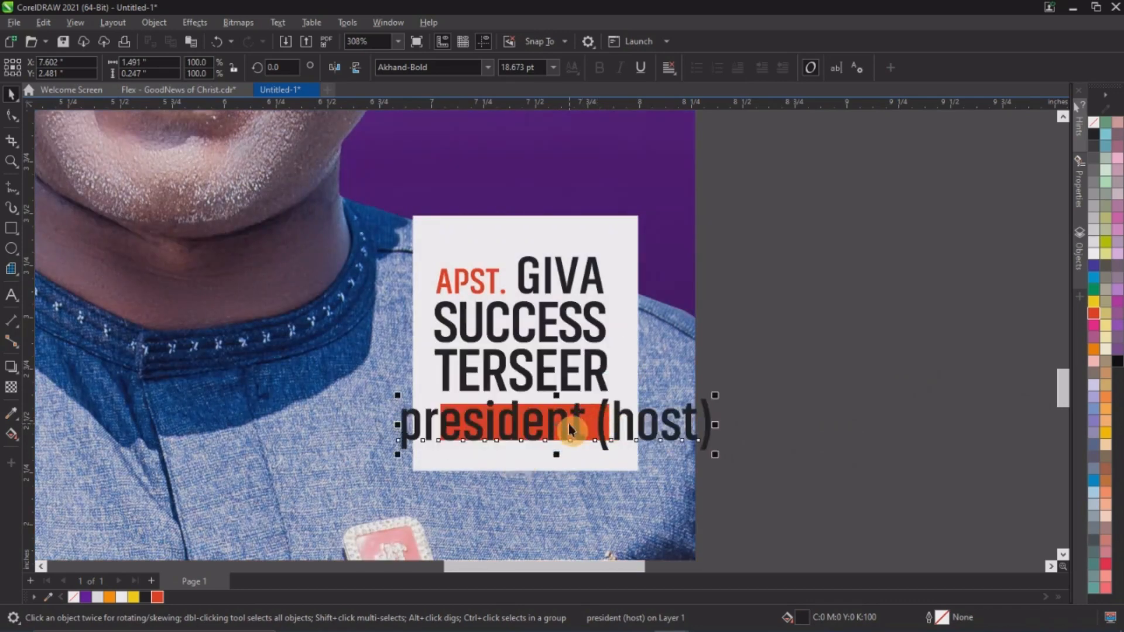
left_click(1094, 254)
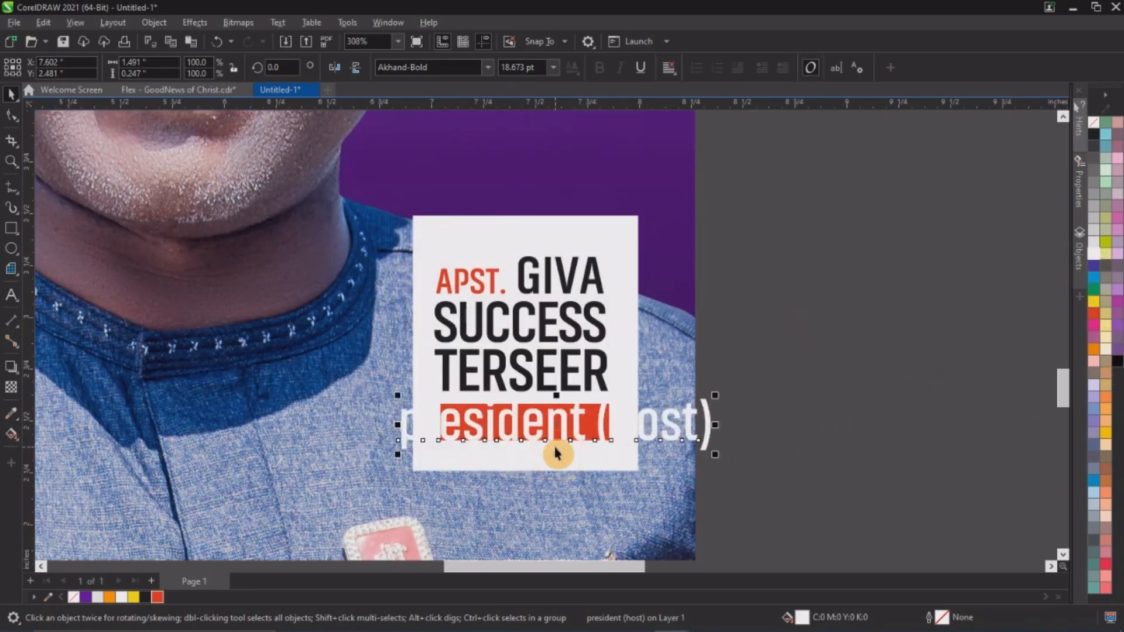
left_click_drag(715, 454, 547, 425)
Step: Convert the "president (host)" text to uppercase and centre it horizontally on the red bar
left_click(278, 22)
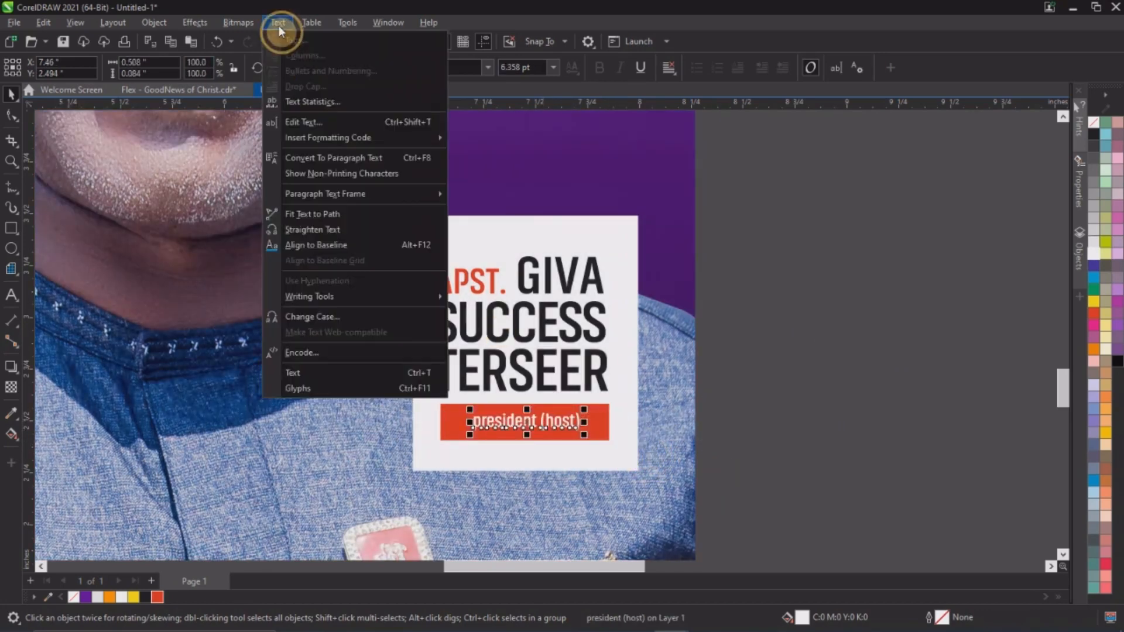
left_click(325, 321)
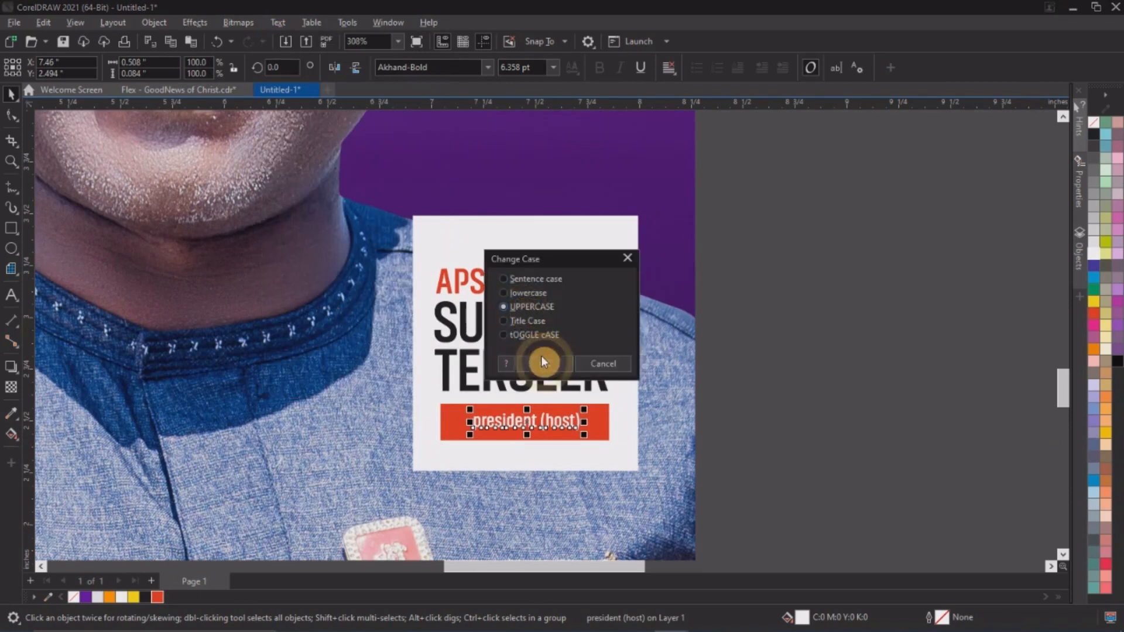
left_click(542, 361)
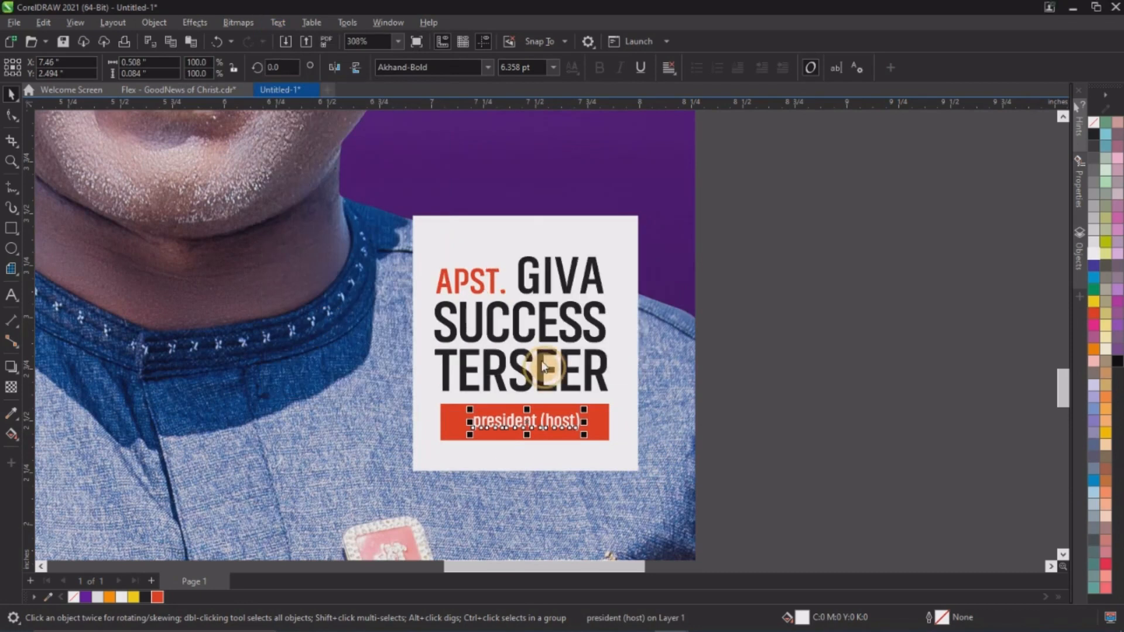
left_click(554, 408, "shift")
key("c")
left_click(715, 432)
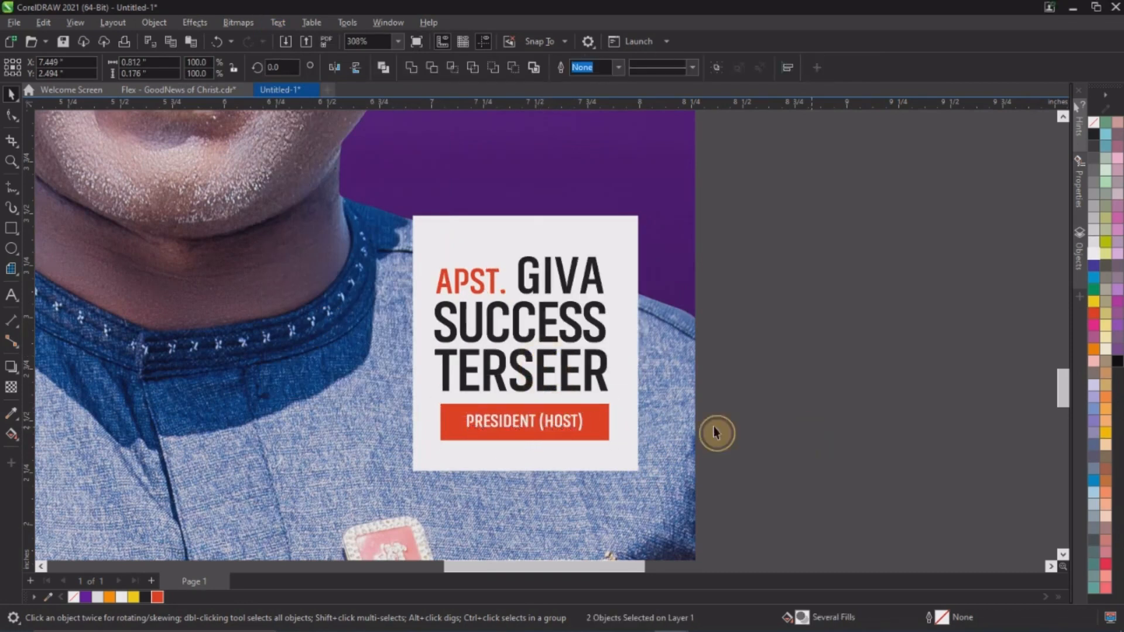
Step: Enlarge the role text to about 7.3 pt, and scale all tag text together with the red bar to about 106%
left_click(577, 426)
left_click_drag(587, 437, 598, 445)
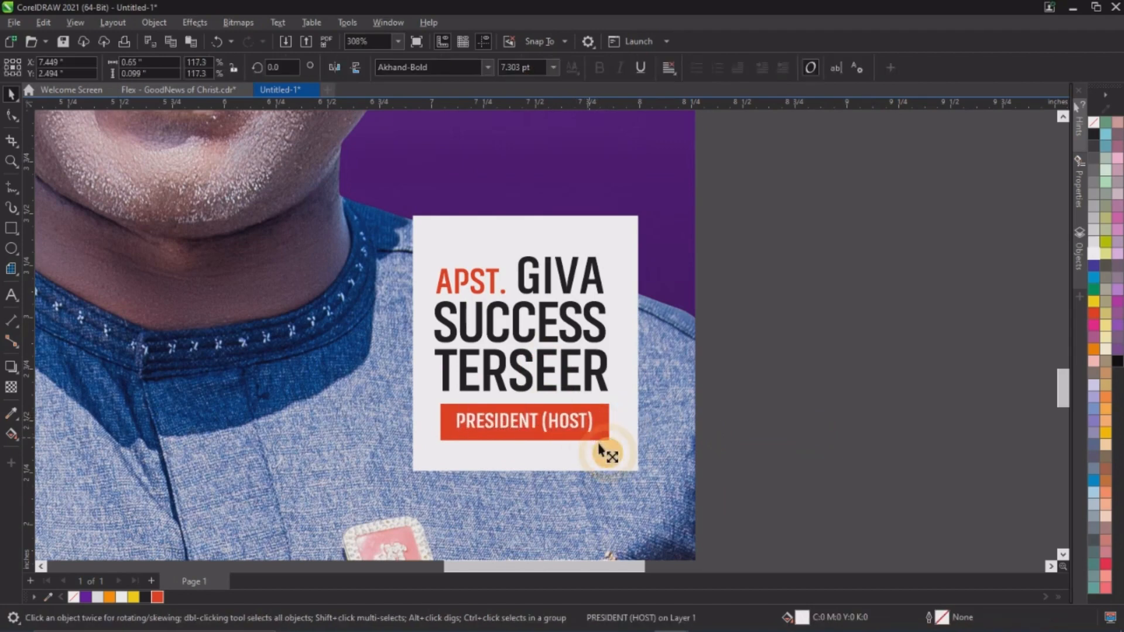
left_click_drag(852, 205, 418, 452)
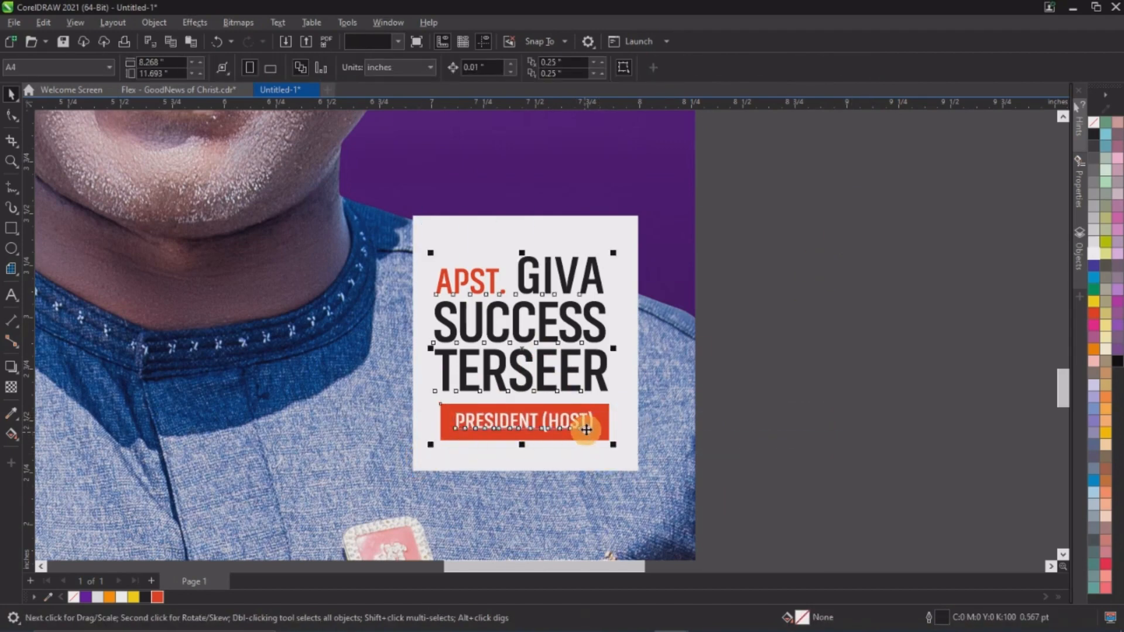
left_click_drag(584, 428, 627, 456)
Step: Enlarge the complete name tag slightly, including its white background, text and red bar
left_click_drag(867, 173, 342, 494)
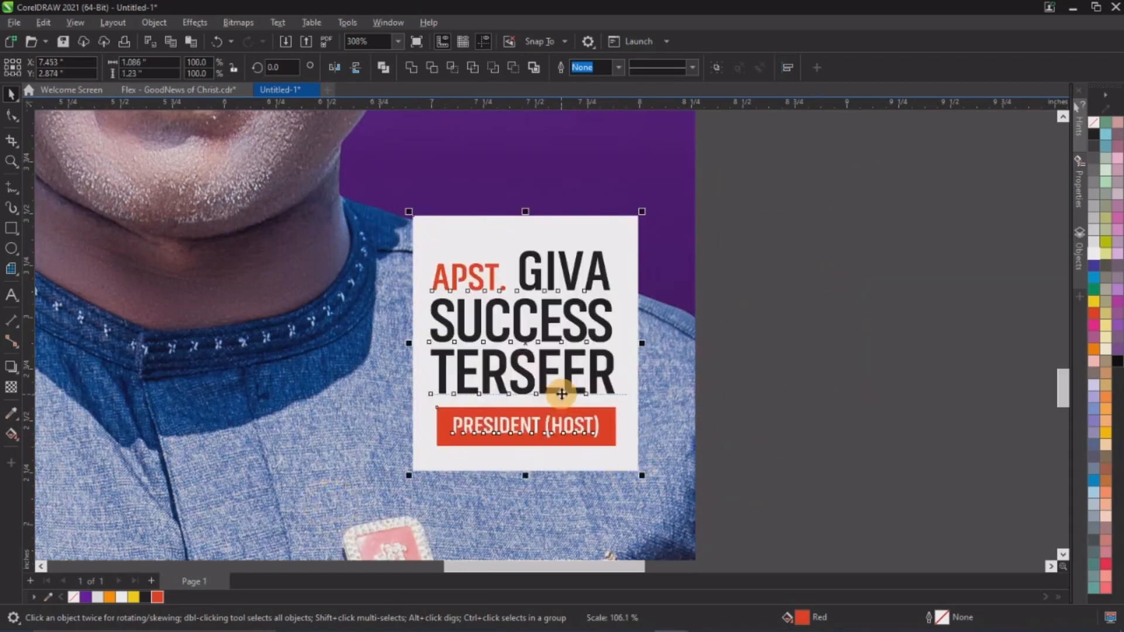
left_click_drag(562, 394, 652, 473)
left_click(788, 354)
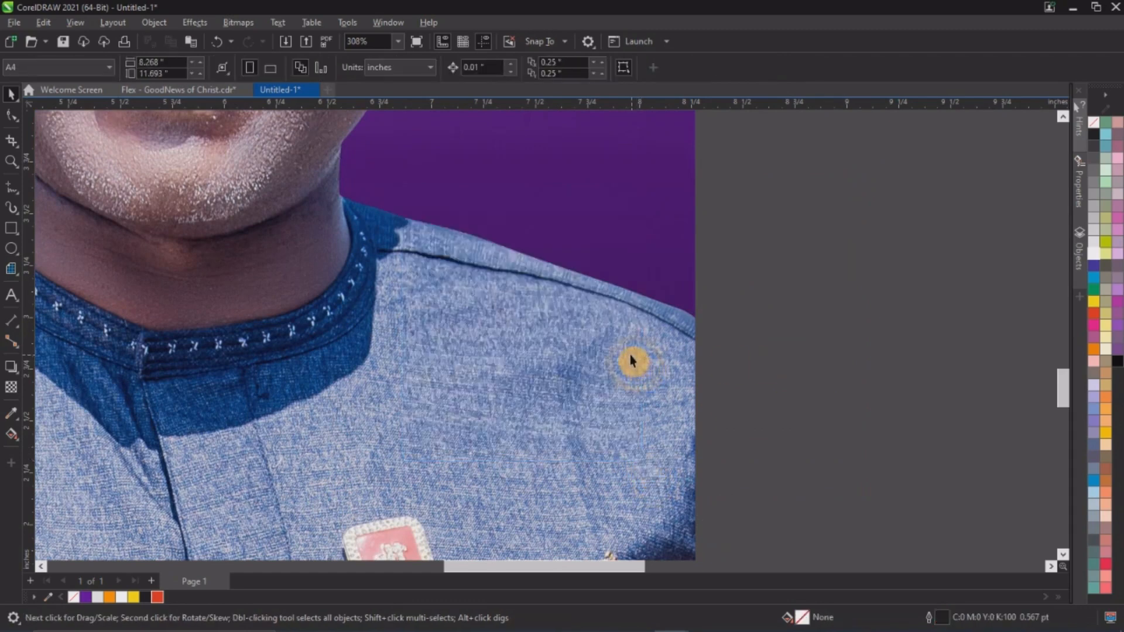
scroll(612, 337, "down", 7)
scroll(549, 293, "down", 1)
key("z")
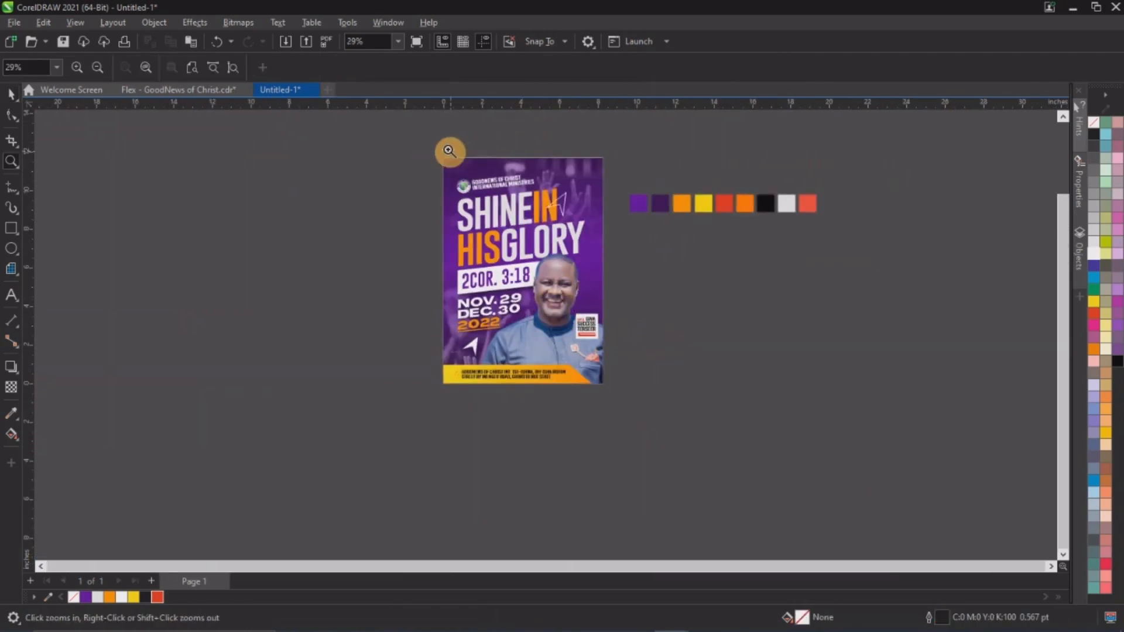
left_click_drag(431, 139, 638, 396)
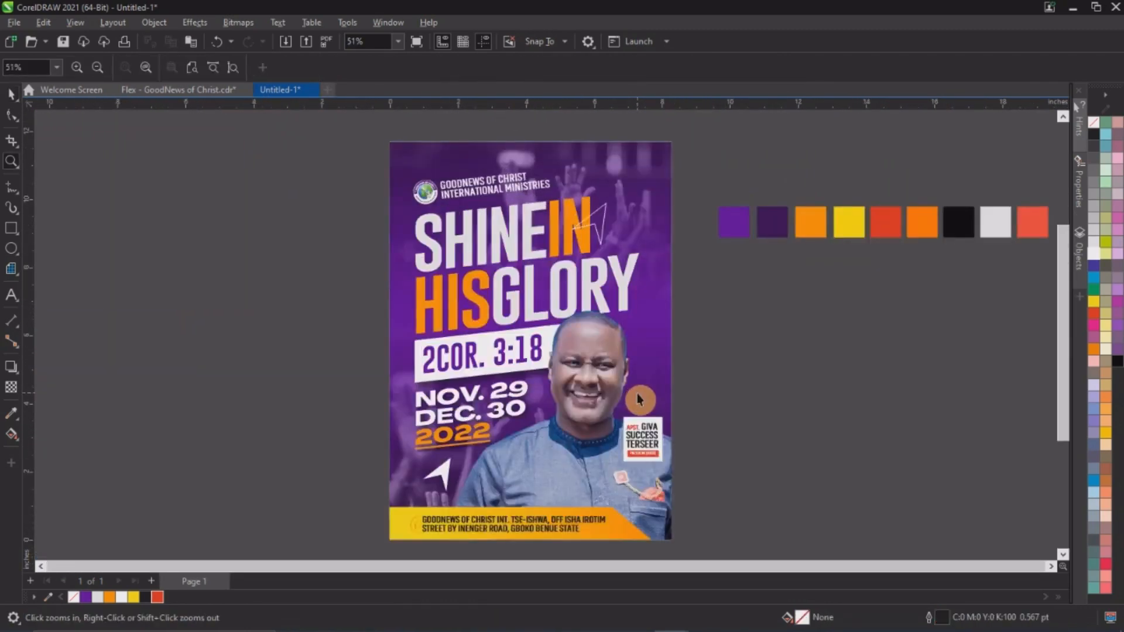
key("space")
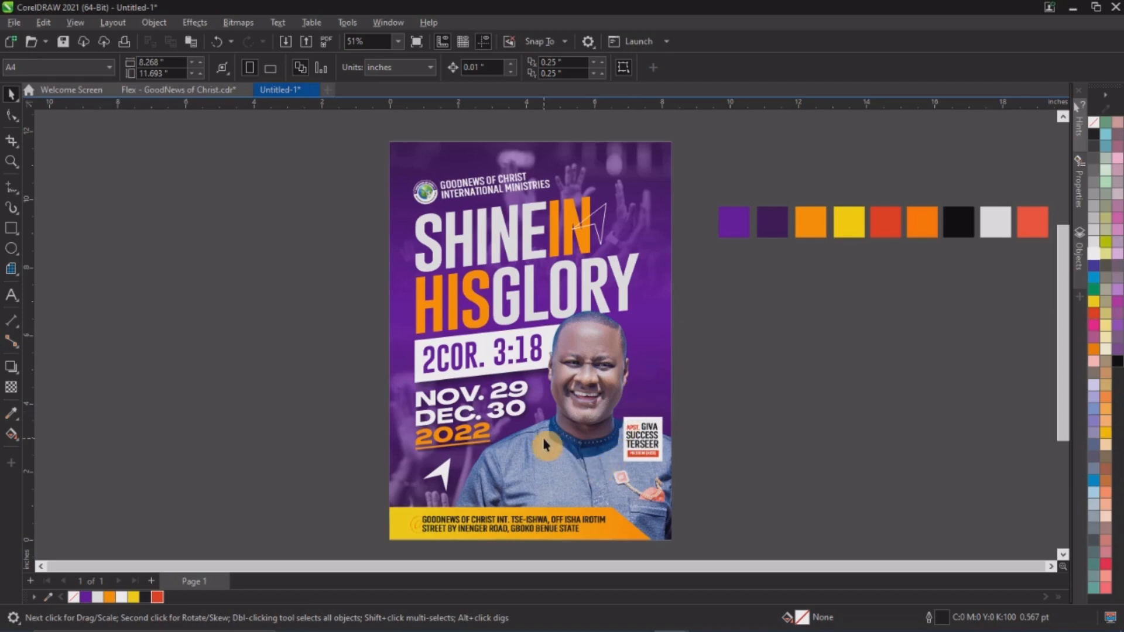
Step: Add the artistic text "to" on the empty area beside the page, level with the event dates
scroll(499, 433, "up", 2)
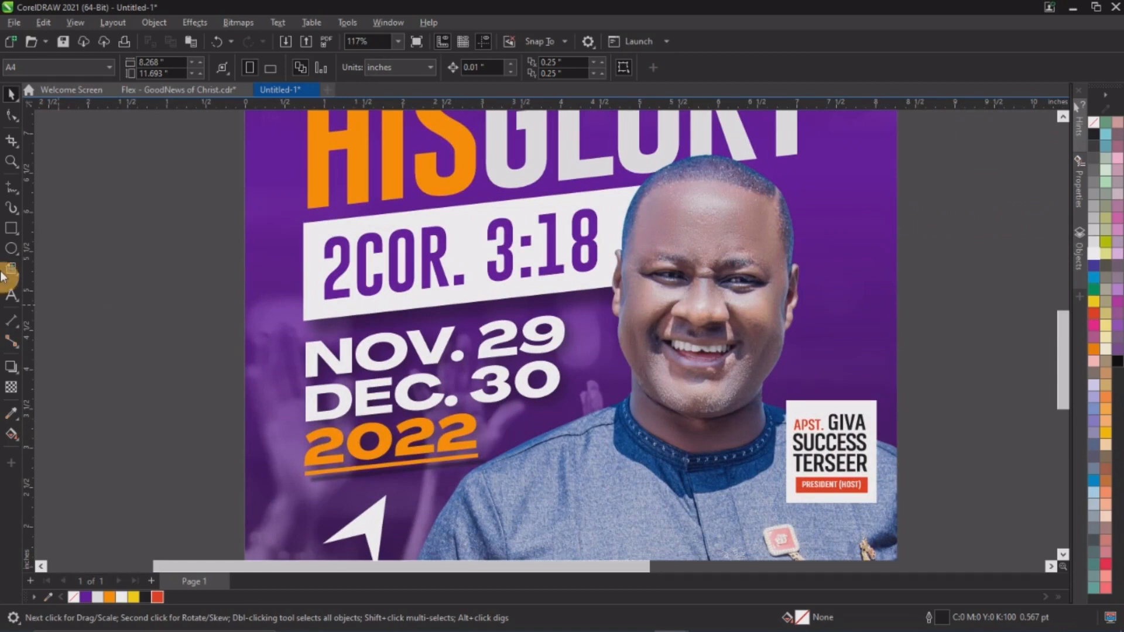
left_click(11, 295)
left_click(163, 390)
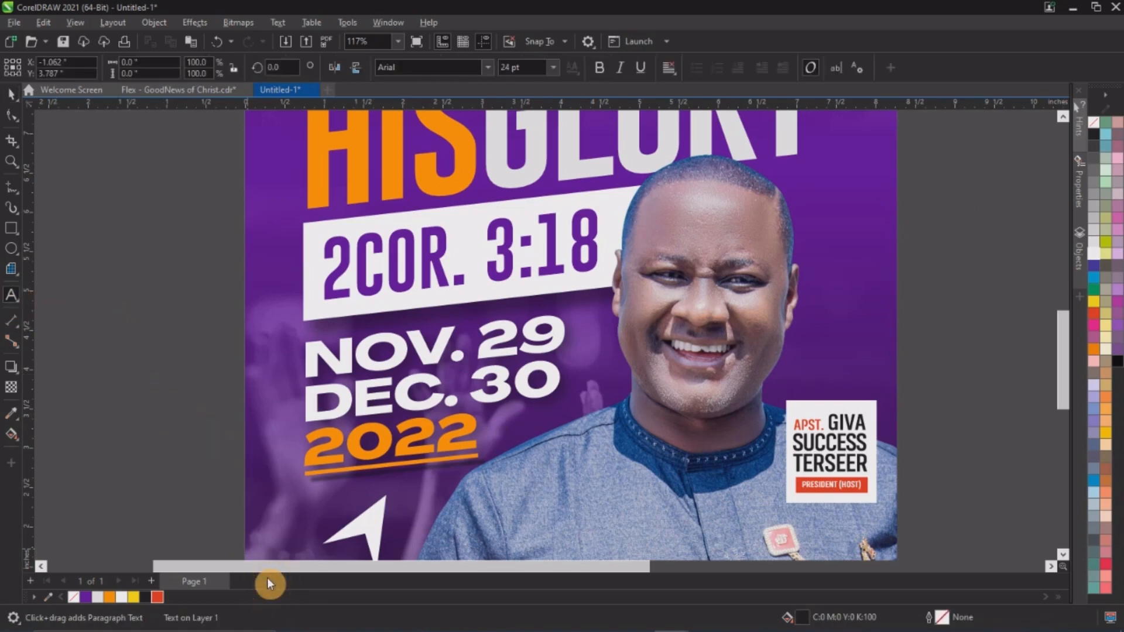
type("to")
key("ctrl+space")
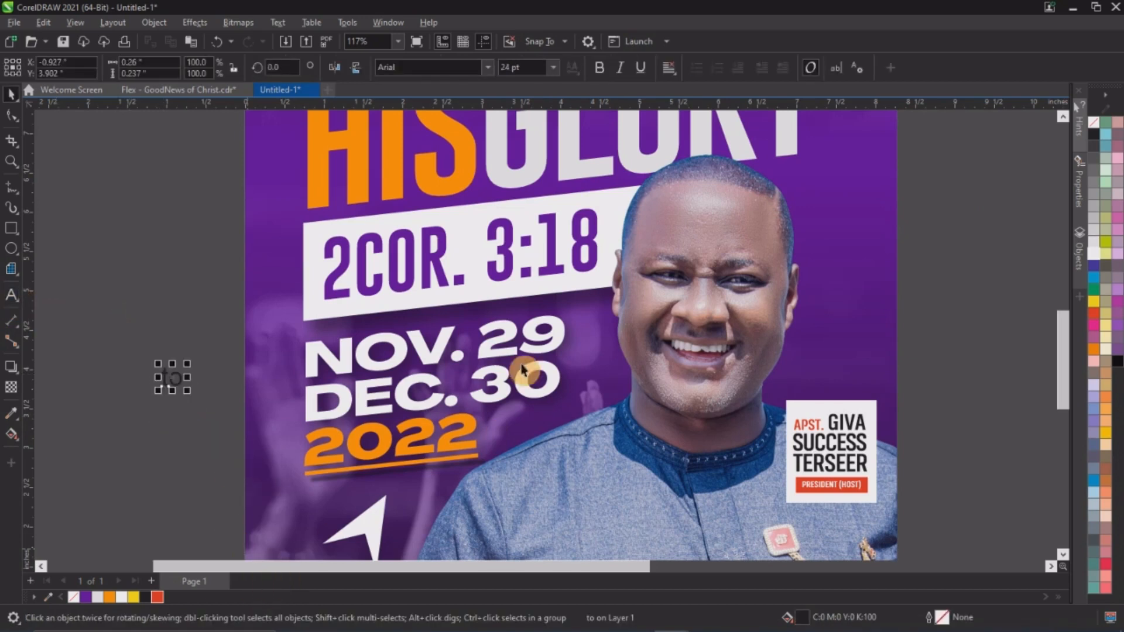
Step: Set the "to" text in the Taken by Vultures Alternates font and enlarge it to about 126 pt
left_click(404, 67)
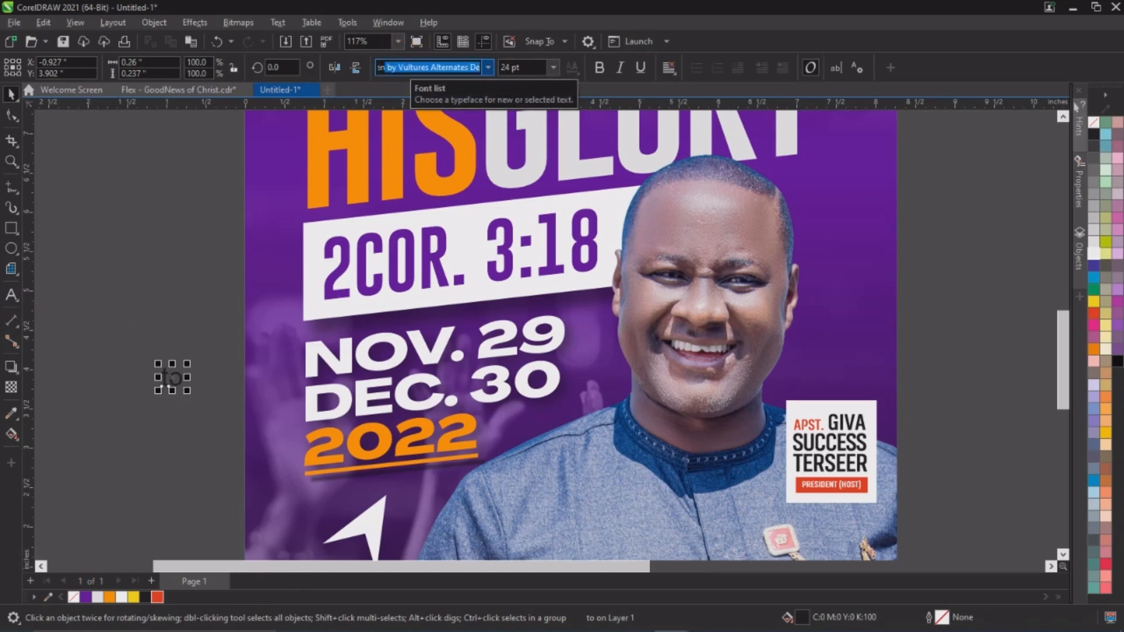
key("Return")
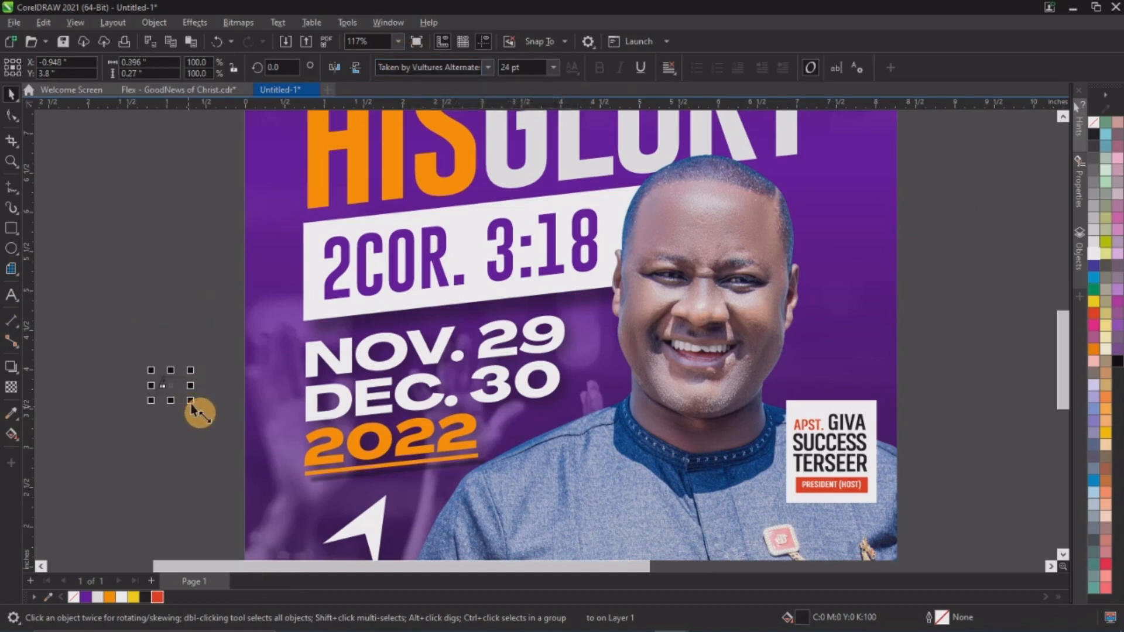
left_click_drag(192, 404, 258, 446)
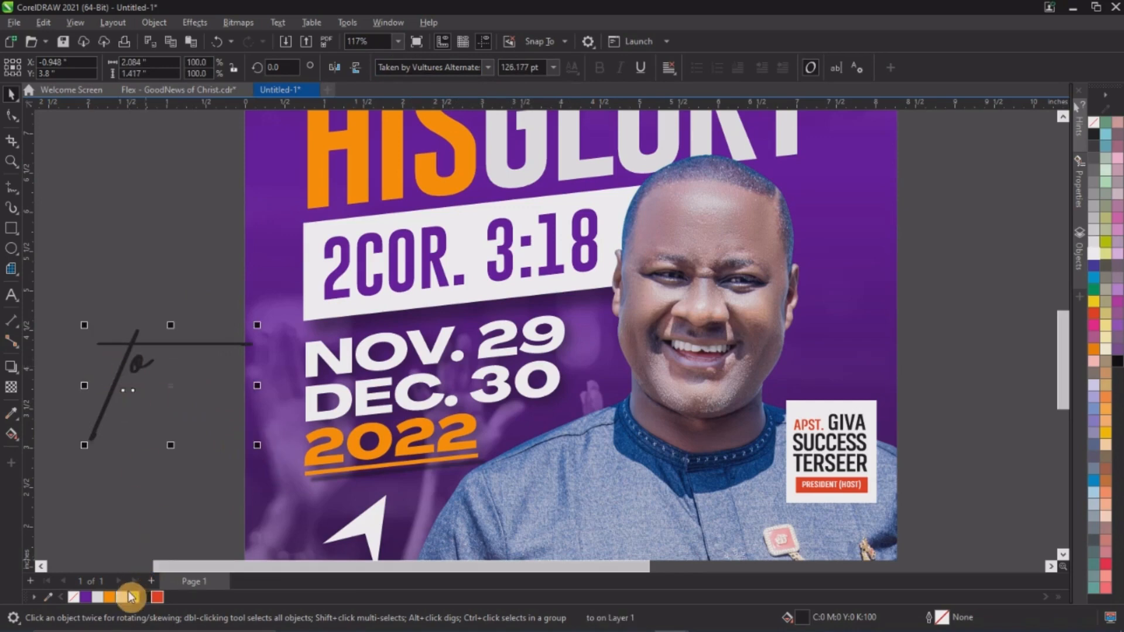
Step: Fill the "to" text with orange, shrink it and place it between the NOV. 29 and DEC. 30 dates
left_click(110, 597)
left_click_drag(126, 363, 462, 381)
left_click_drag(592, 329, 481, 372)
scroll(354, 331, "down", 3)
key("Escape")
key("z")
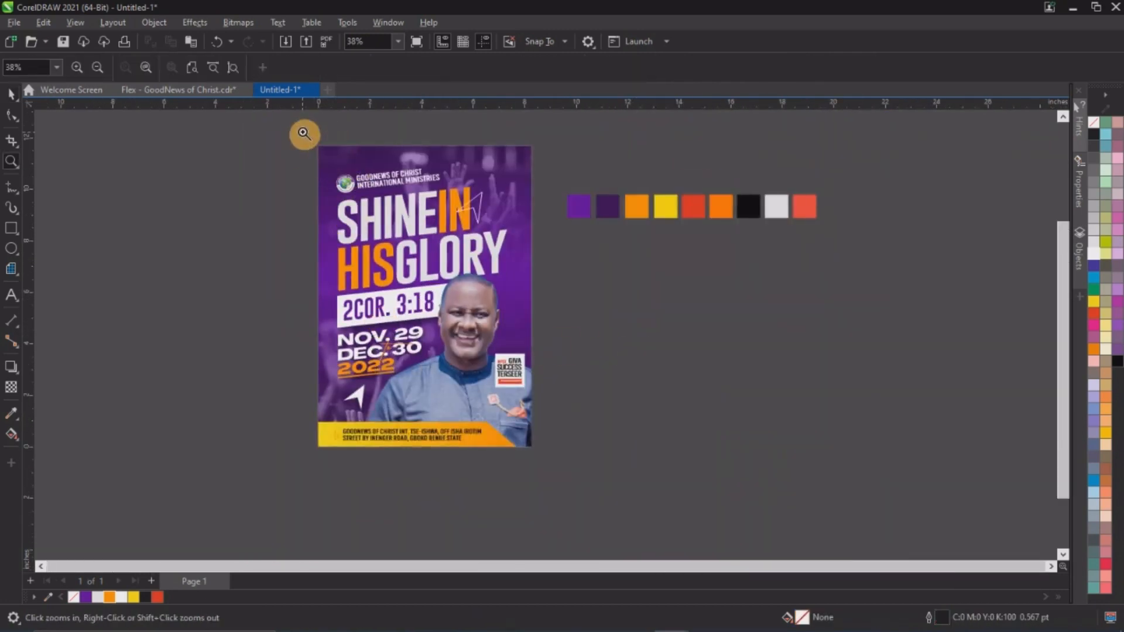
left_click_drag(303, 131, 559, 460)
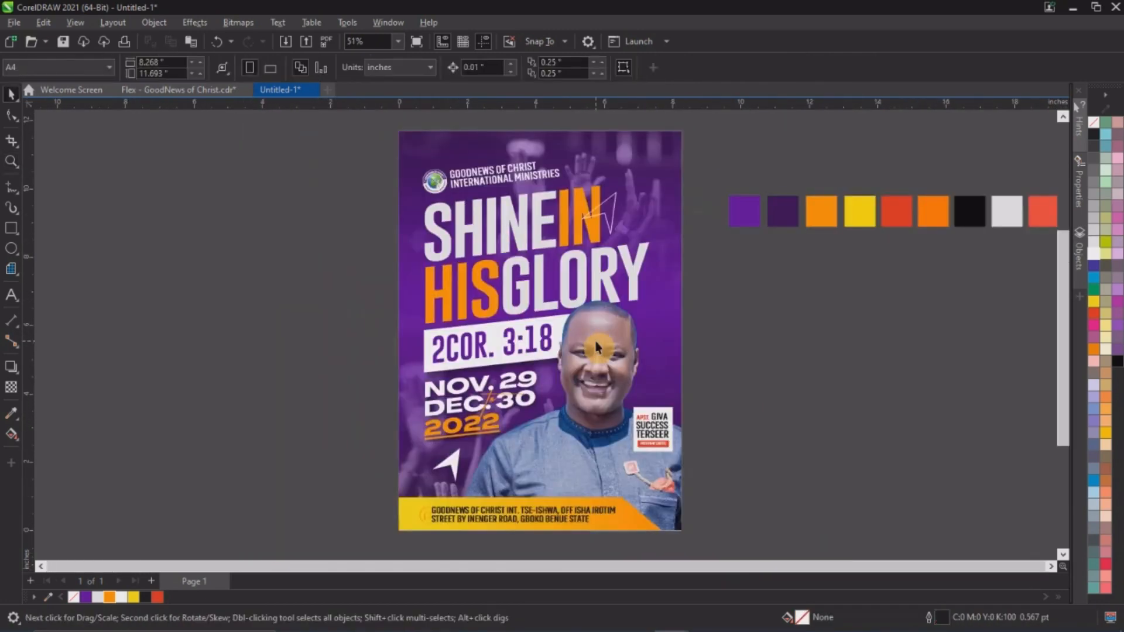
Step: Add a drop shadow to the name tag's white background, cast down and to the left with an offset of about -0.073 by -0.113 inches
scroll(655, 445, "up", 5)
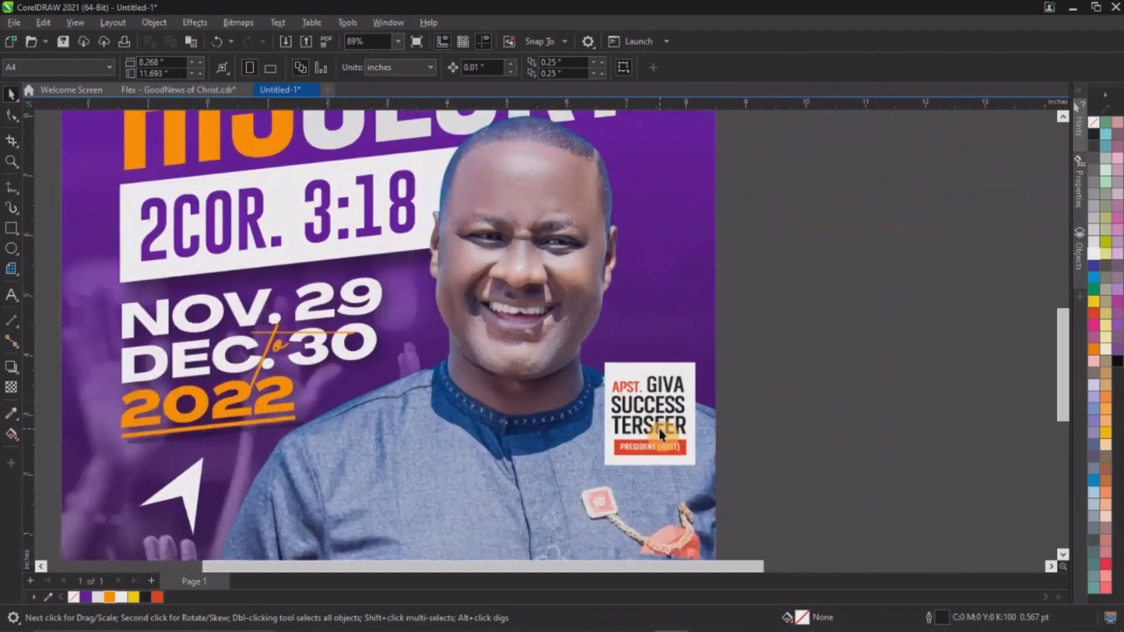
left_click(655, 337)
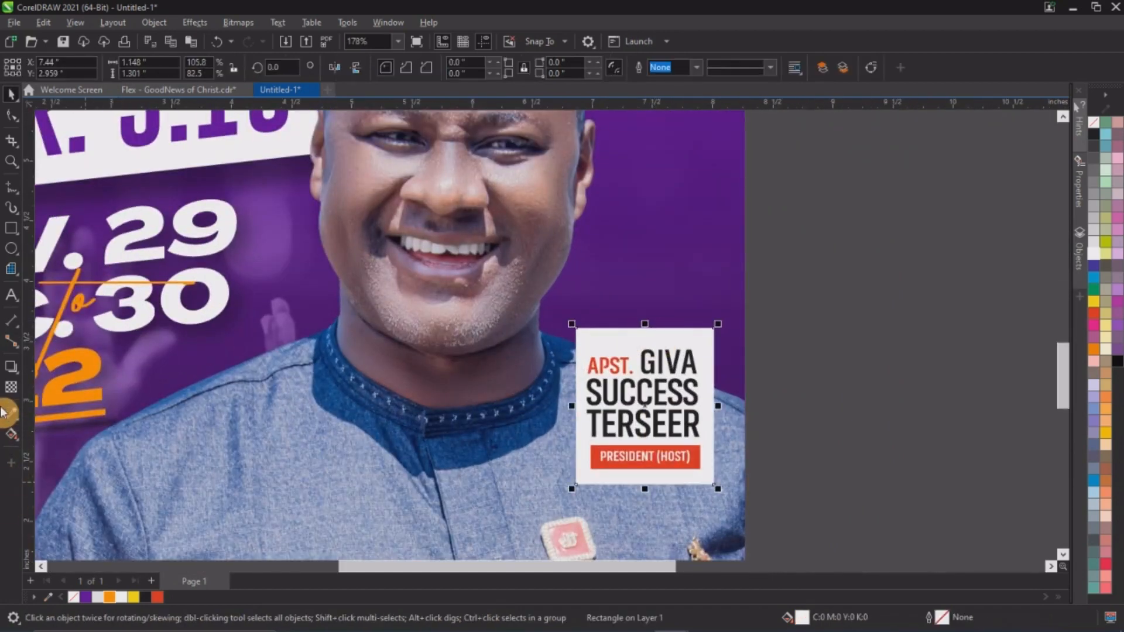
left_click(10, 366)
left_click_drag(647, 409, 586, 497)
scroll(586, 497, "down", 5)
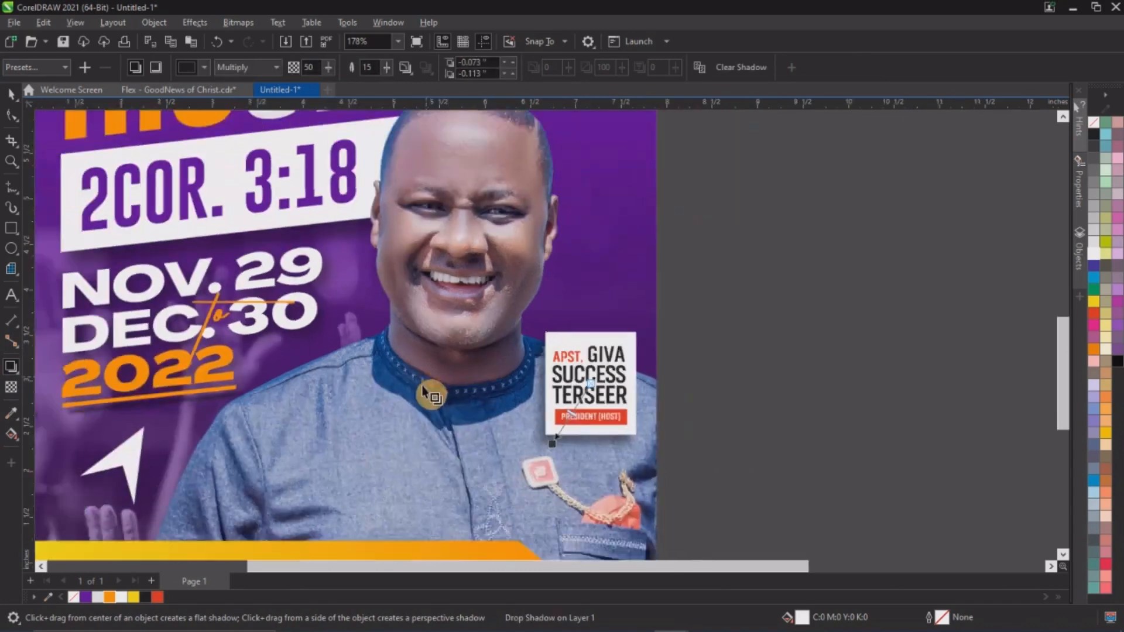
Step: Draw a circle about 1.38 inches in diameter in the flyer's upper-right area and shift it slightly left
key("z")
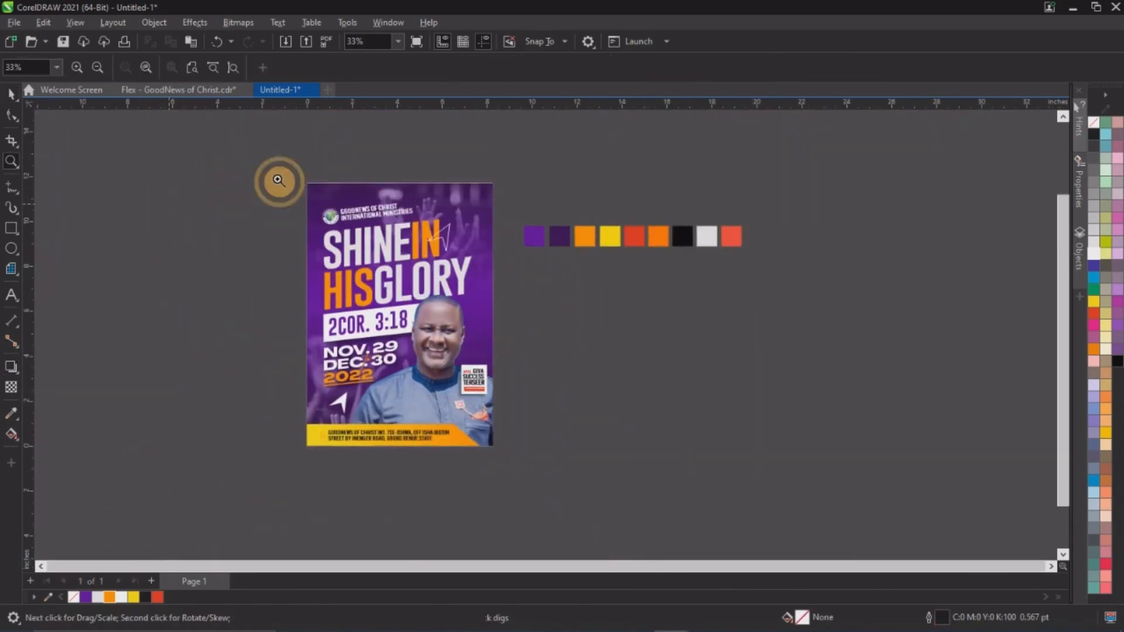
left_click_drag(283, 155, 604, 258)
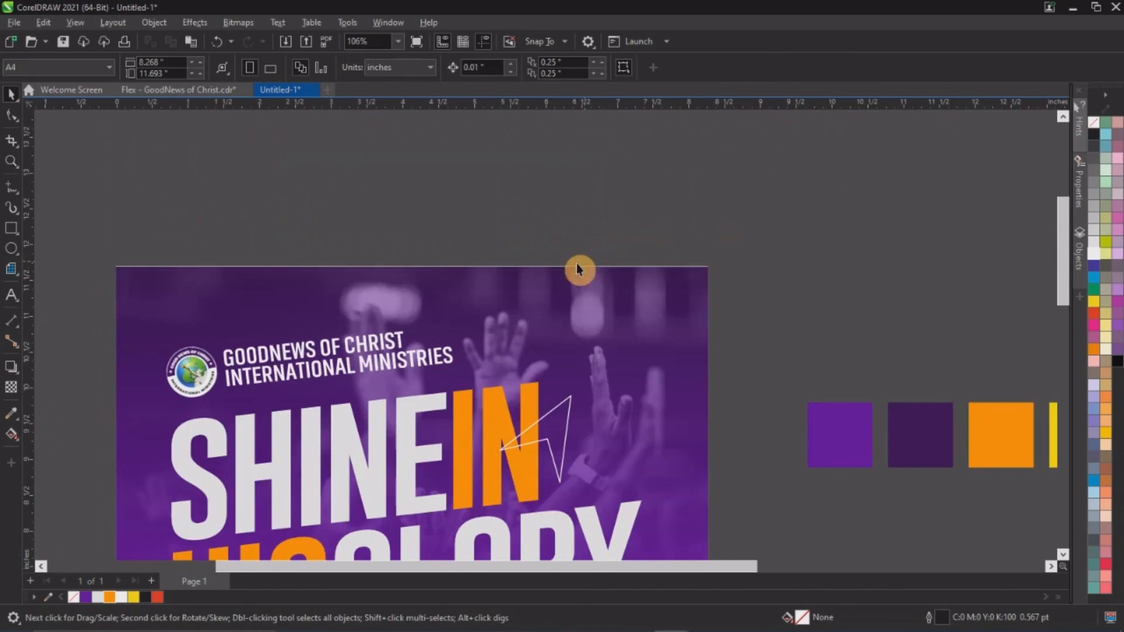
left_click_drag(488, 221, 744, 491)
key("space")
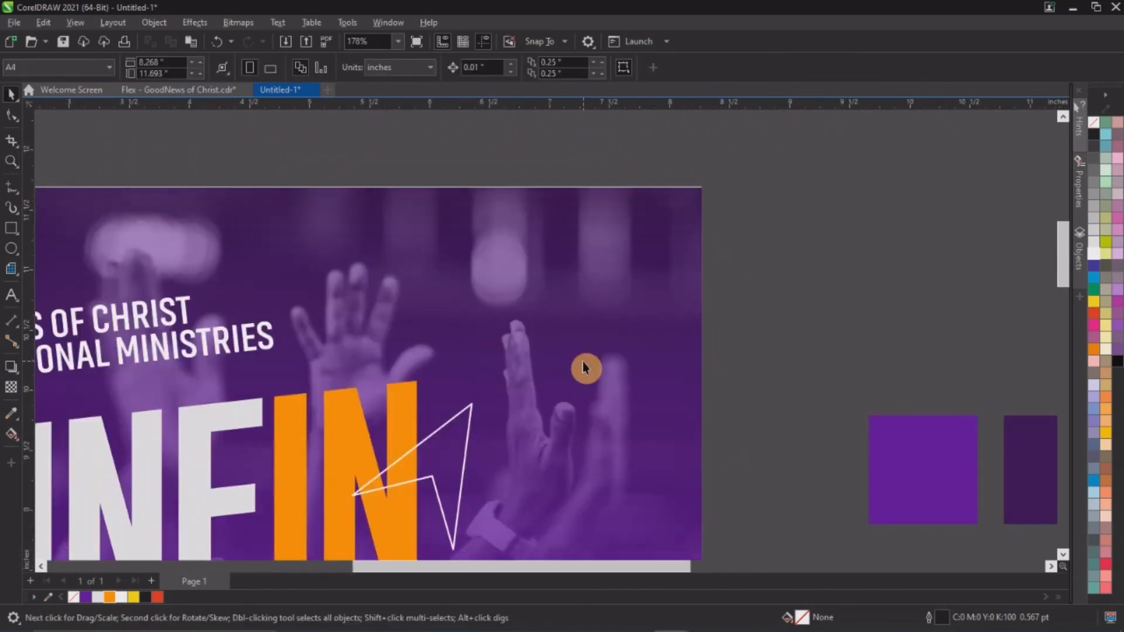
left_click(11, 249)
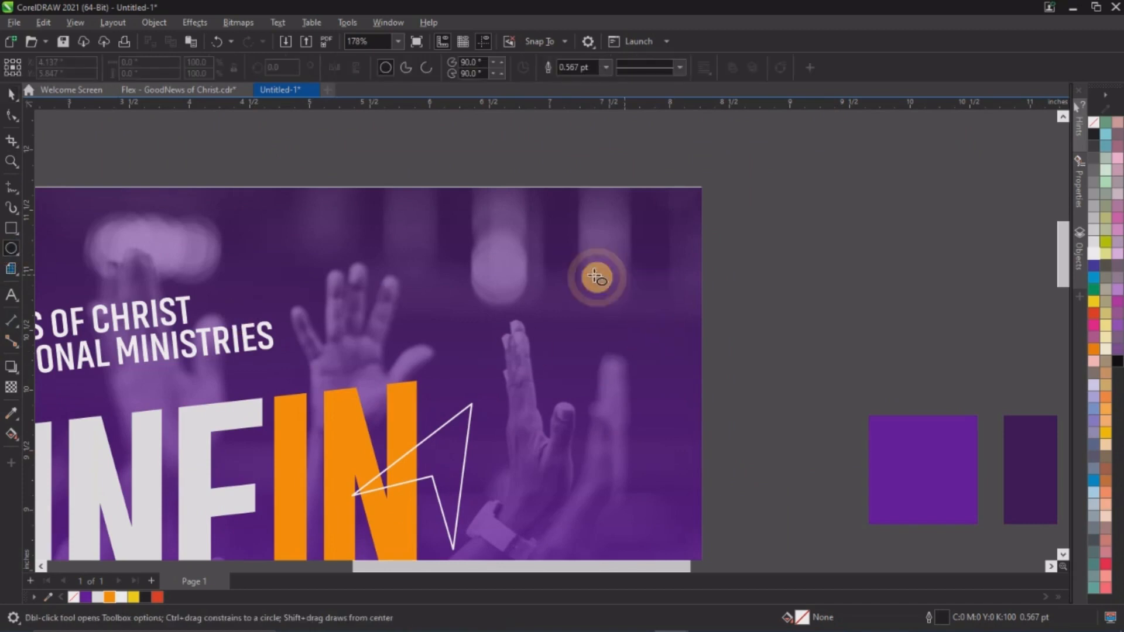
left_click_drag(500, 257, 624, 424)
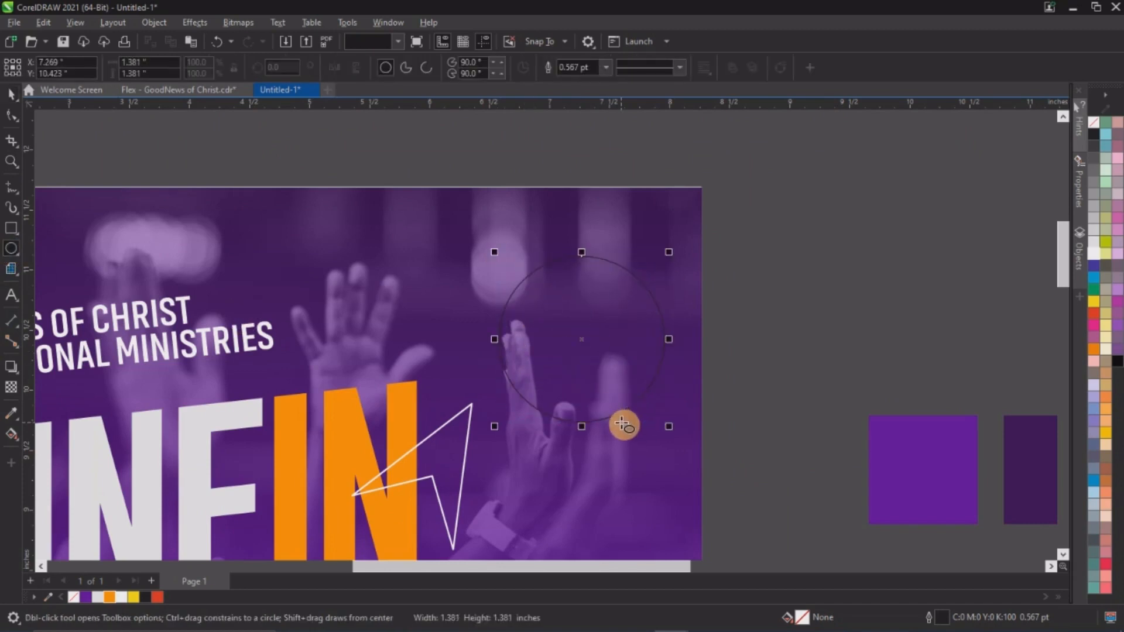
left_click_drag(589, 299, 573, 304)
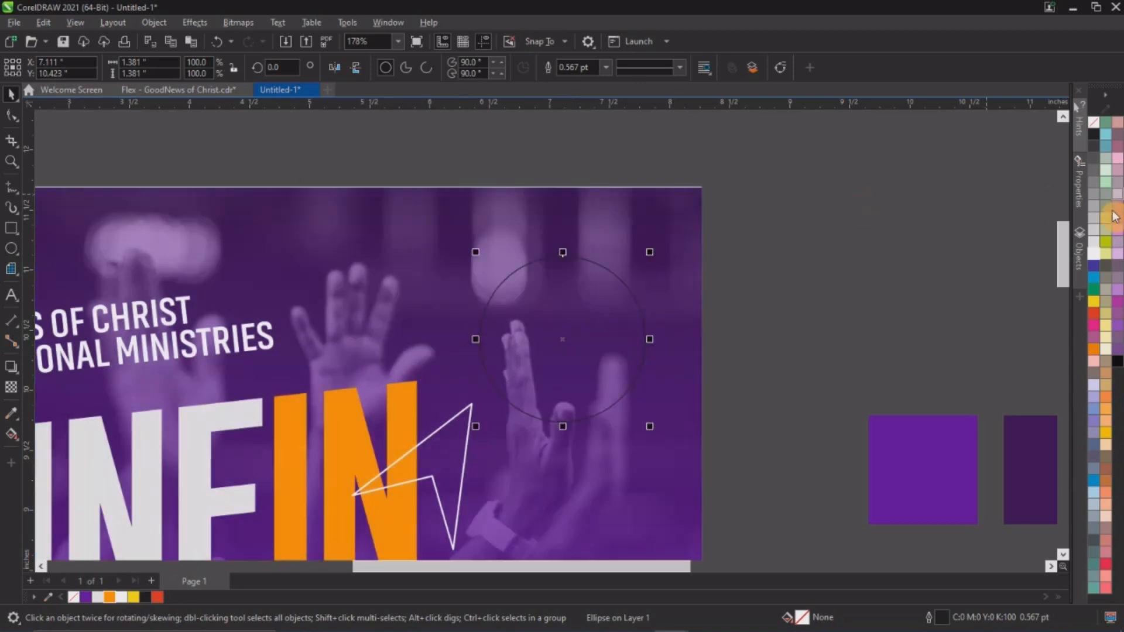
Step: Give the circle a white outline and set its outline width to 2.0 pt
right_click(1096, 259)
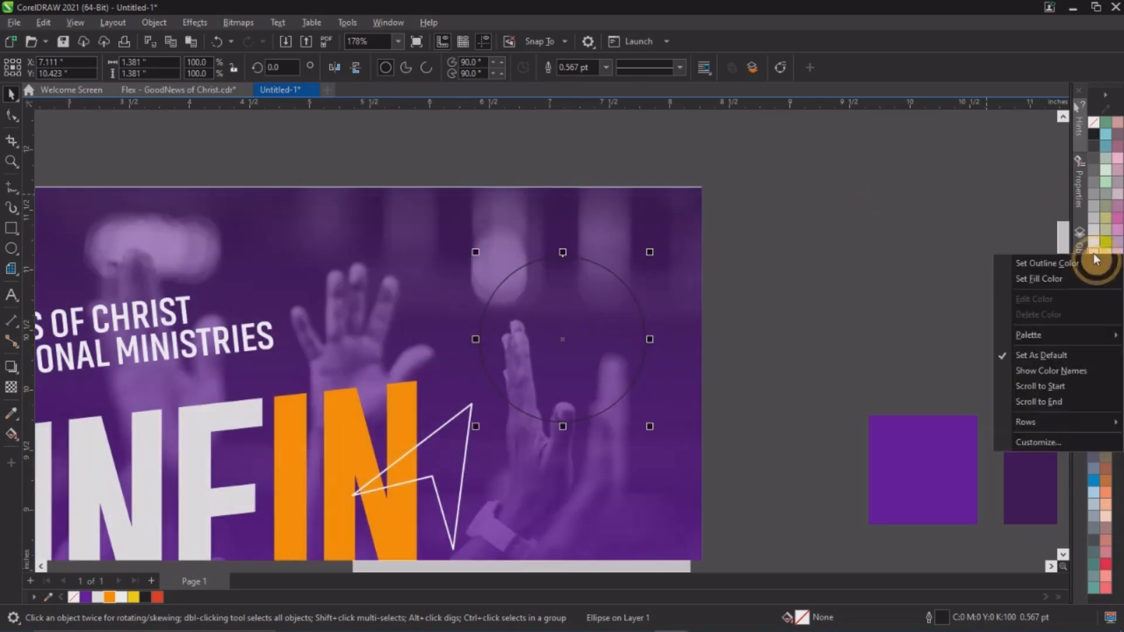
left_click(1048, 264)
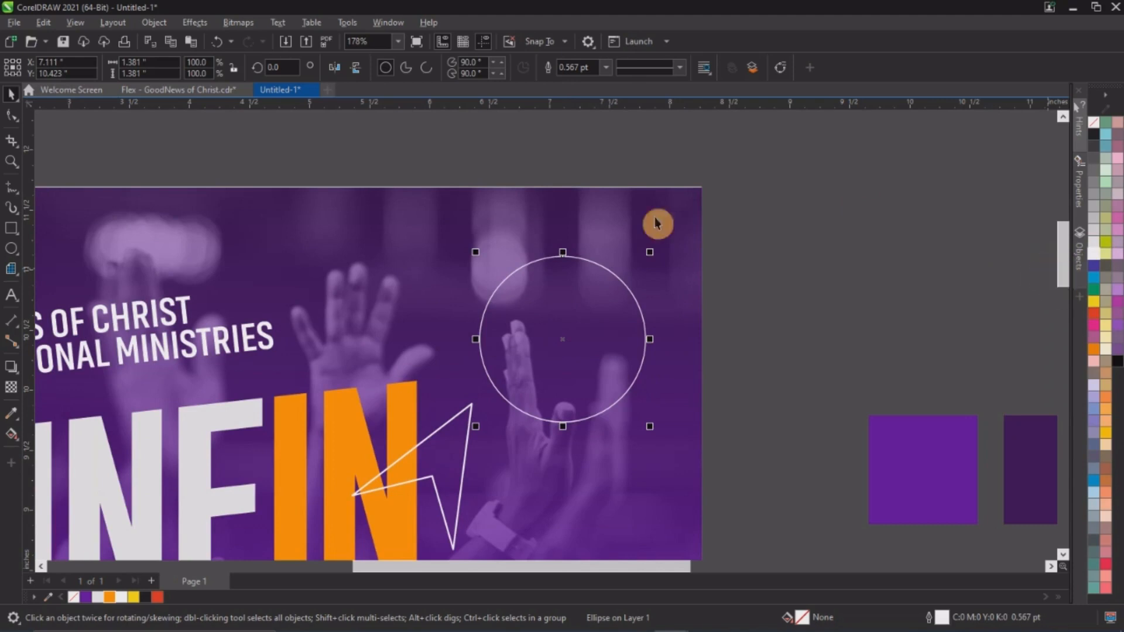
left_click(606, 70)
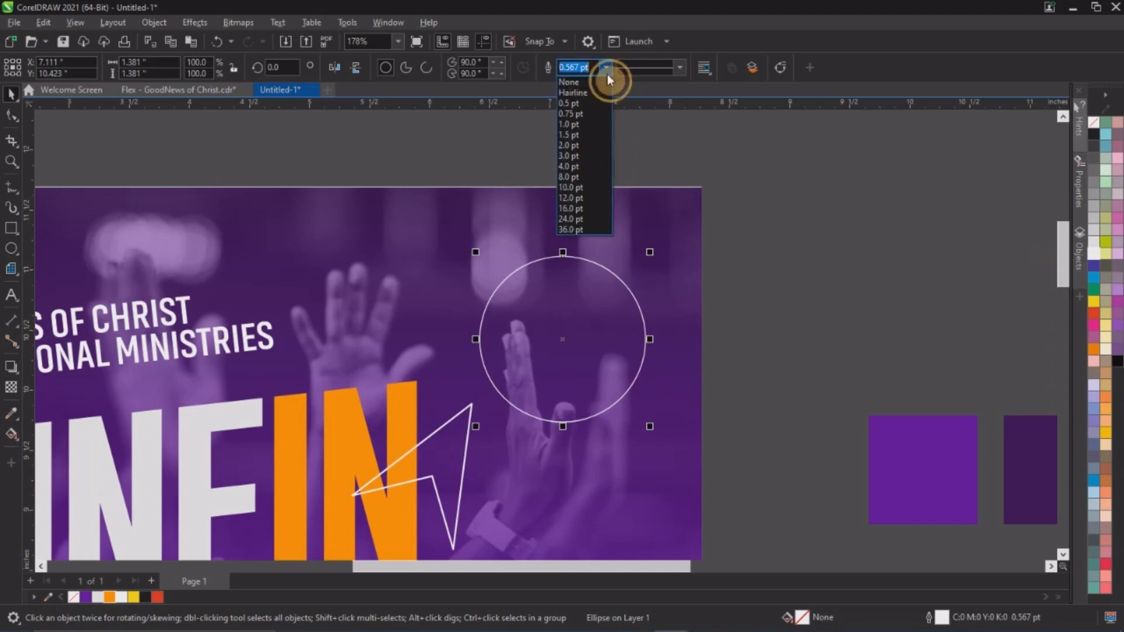
left_click(577, 126)
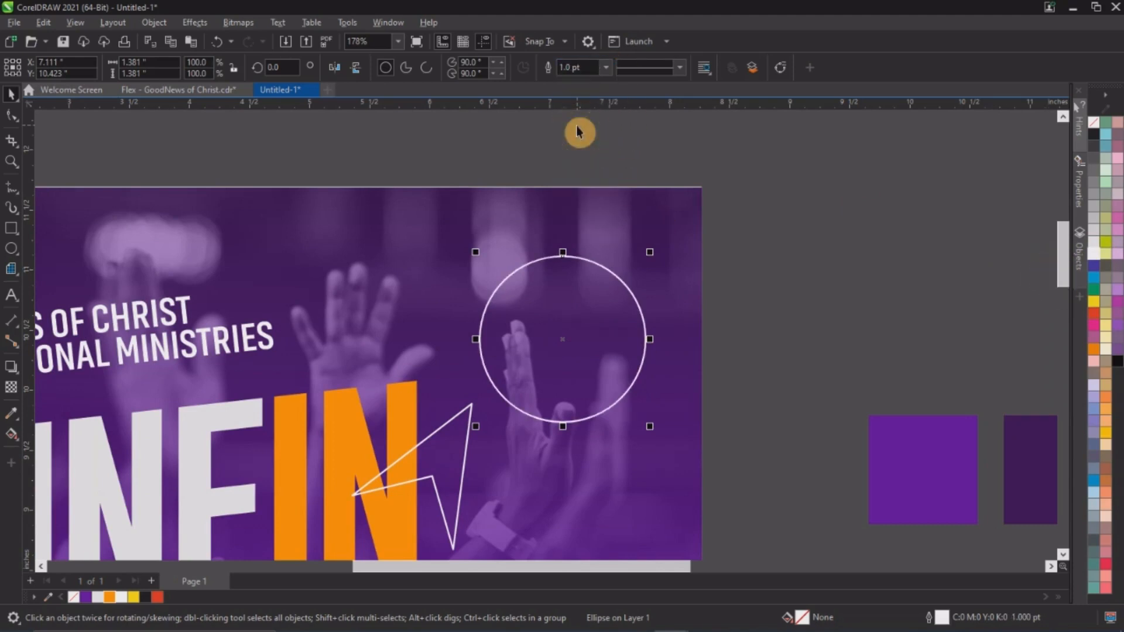
left_click(607, 67)
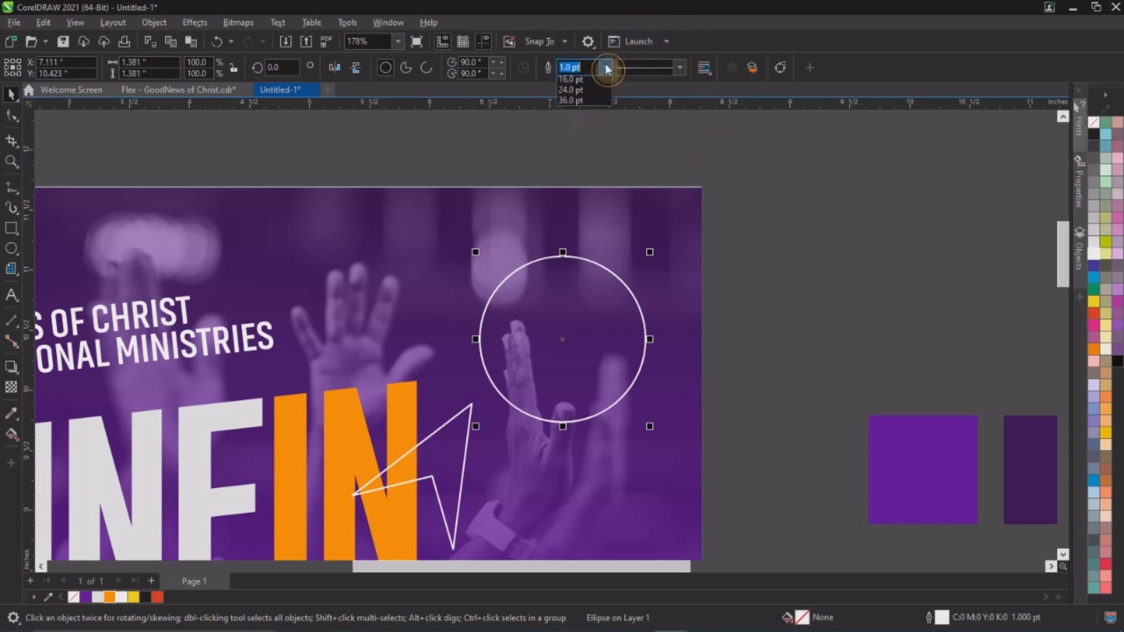
left_click(565, 156)
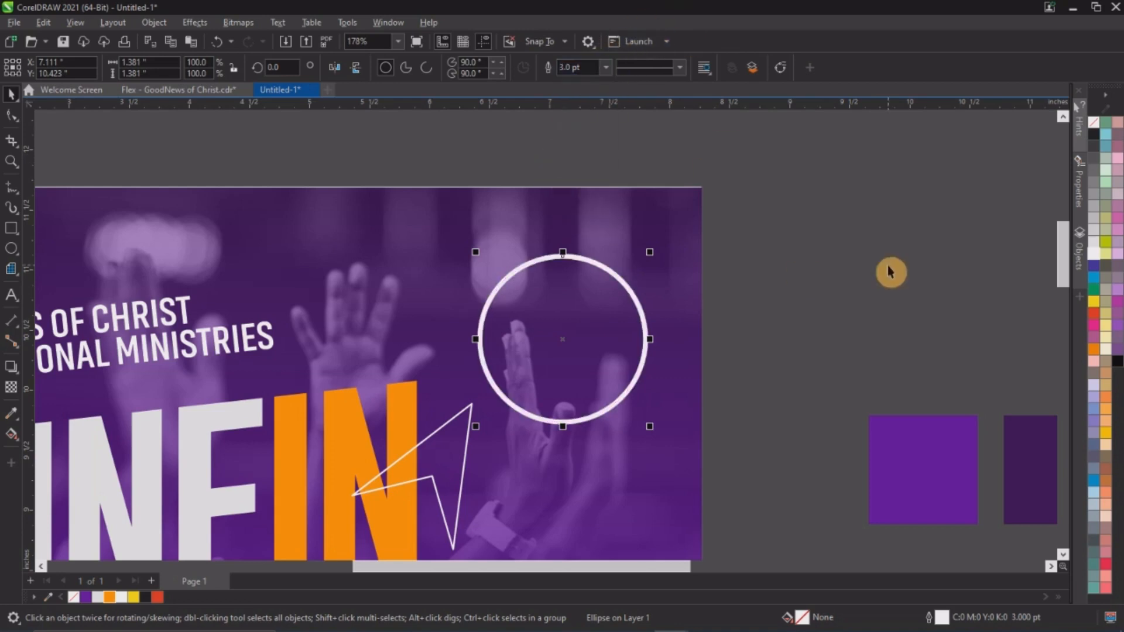
left_click(607, 67)
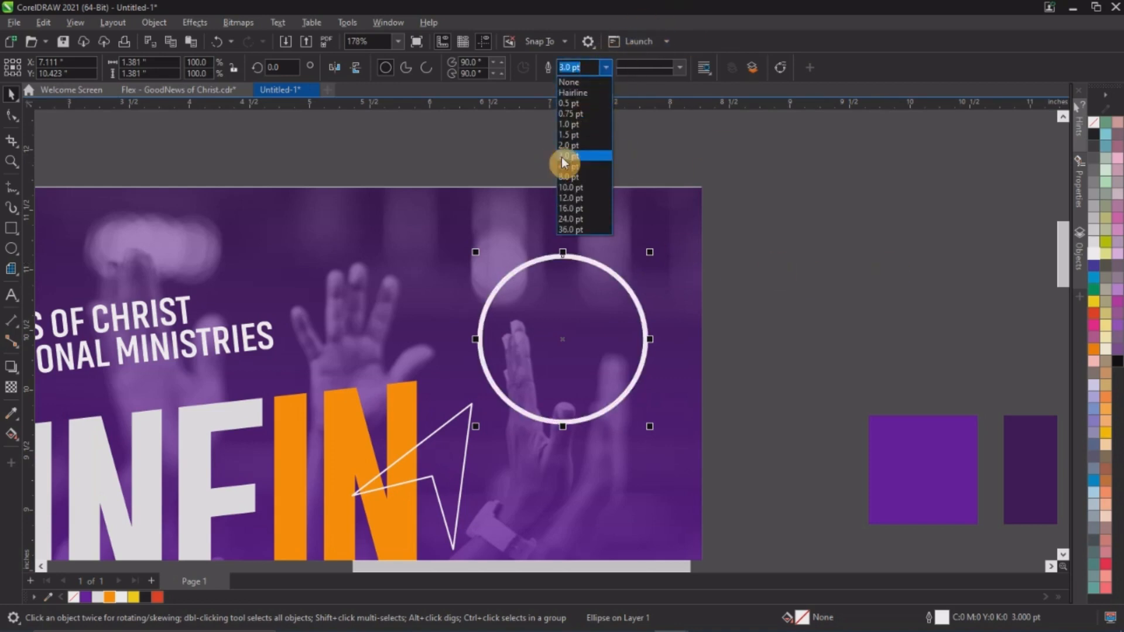
left_click(566, 154)
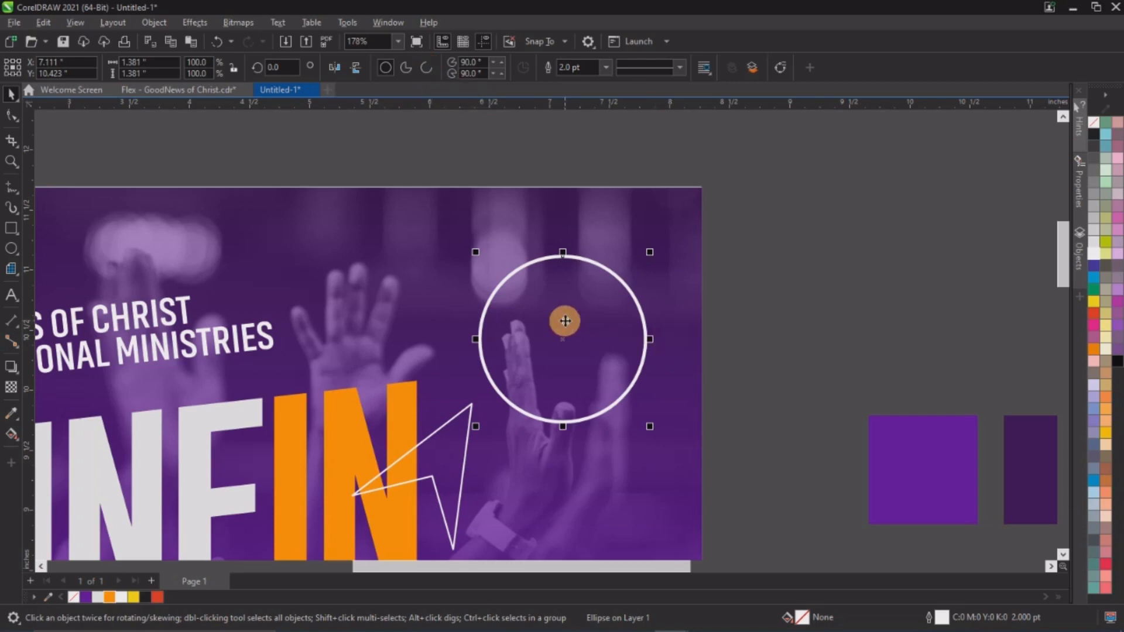
Step: Place a copy of the circle beside the page, and turn the original into an arc from 0° to 181°
left_click_drag(563, 320, 830, 320)
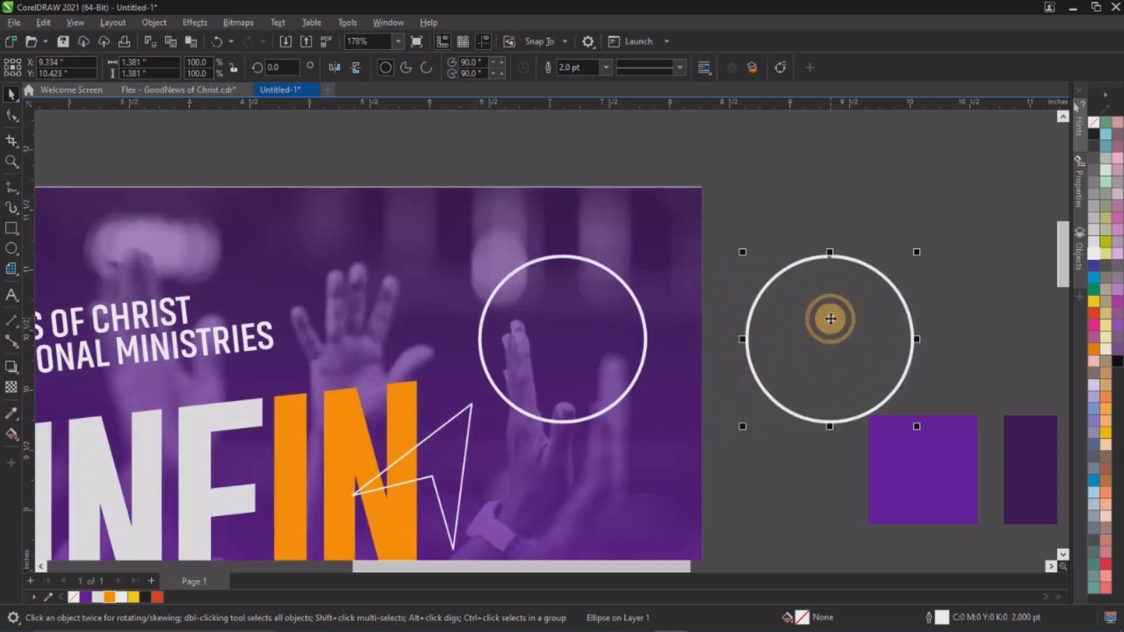
left_click(570, 256)
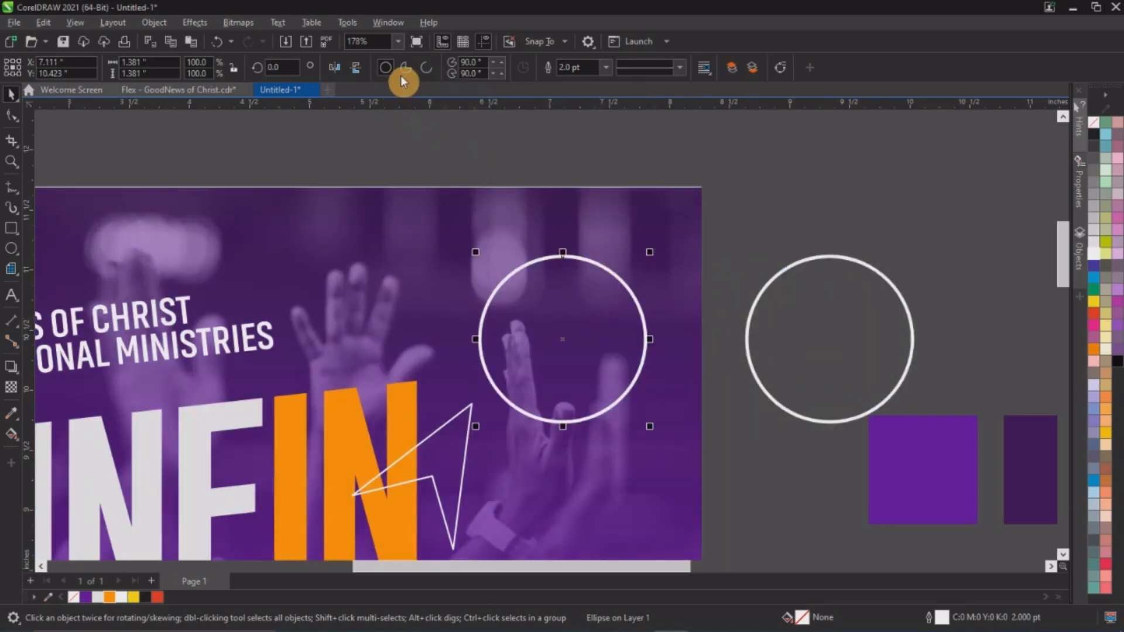
left_click(426, 68)
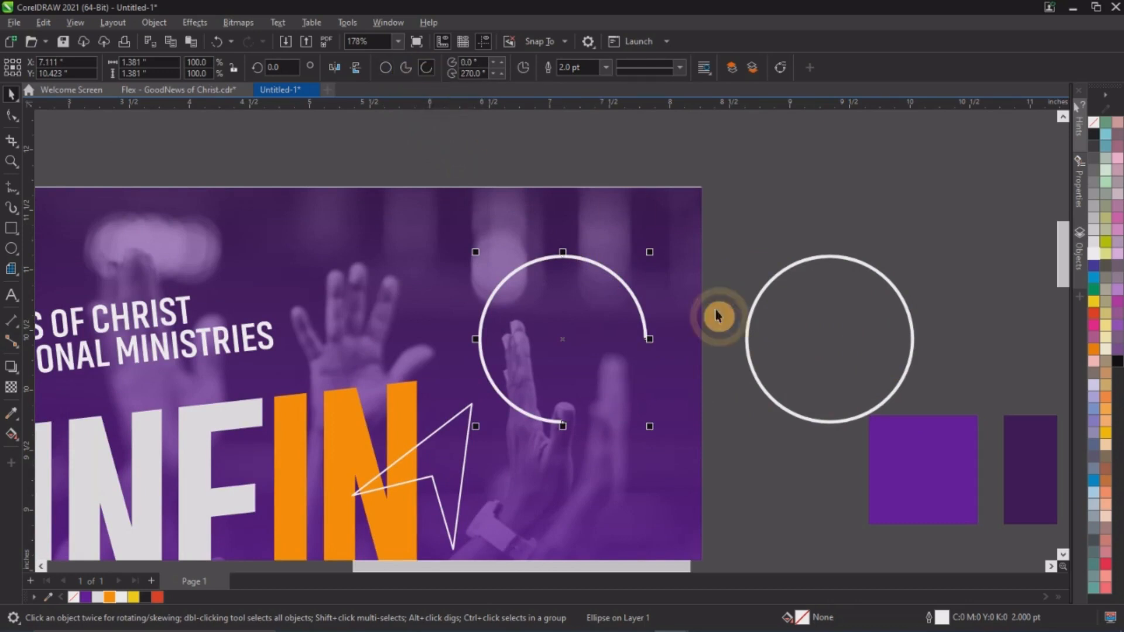
left_click(493, 74)
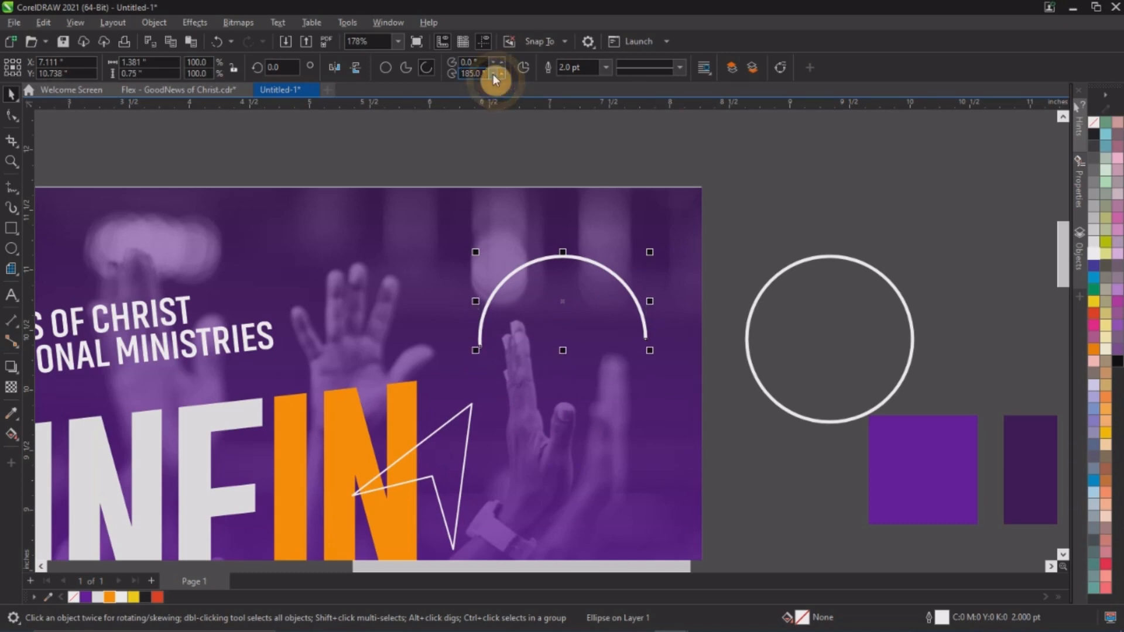
left_click(493, 74)
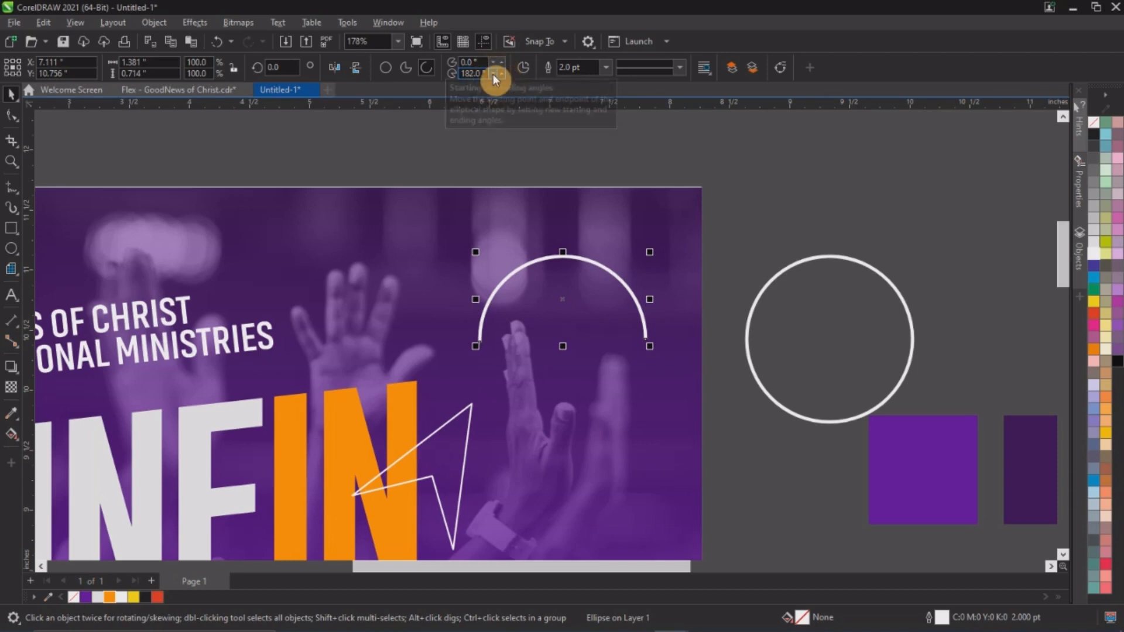
left_click(493, 75)
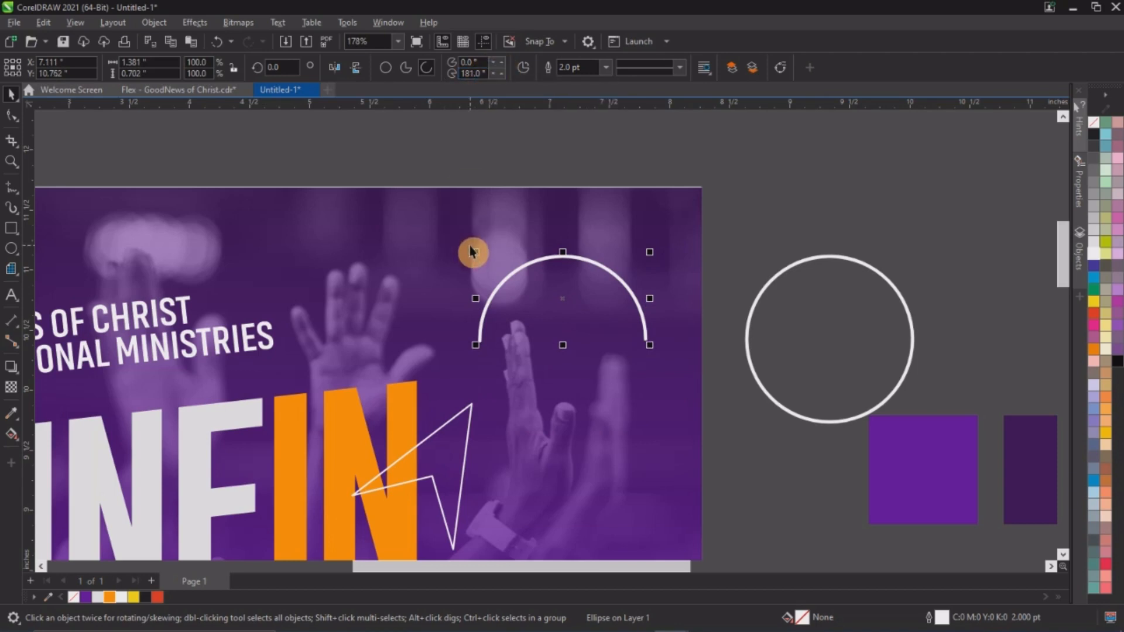
left_click(492, 181)
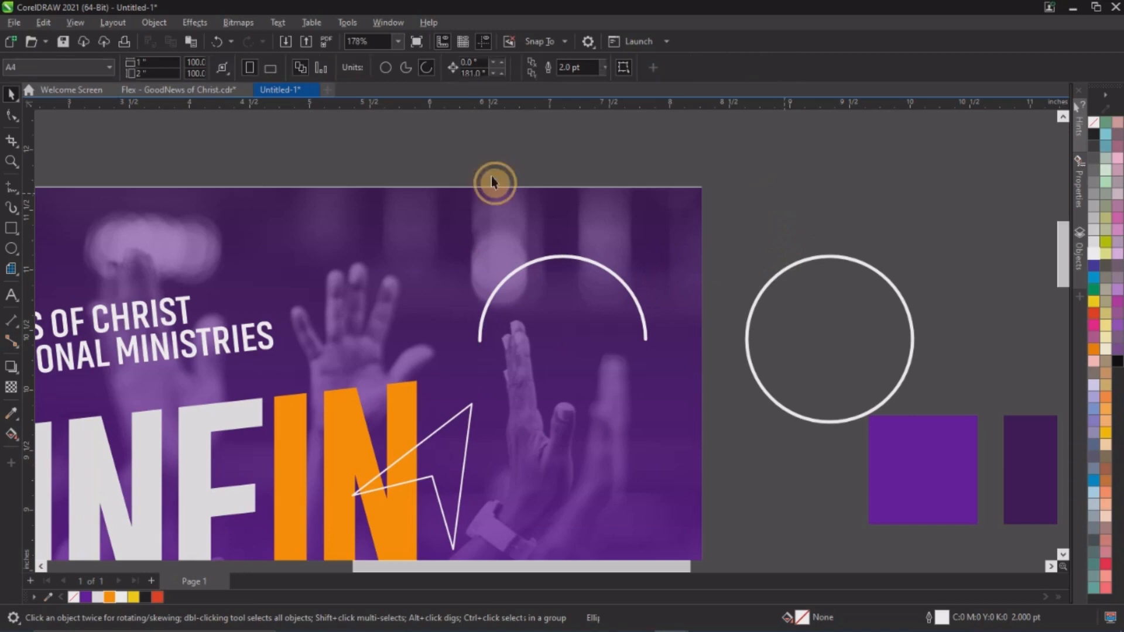
Step: Add the centred three-line text "the gathering of sons", colour it white and place it under the arc
left_click(10, 299)
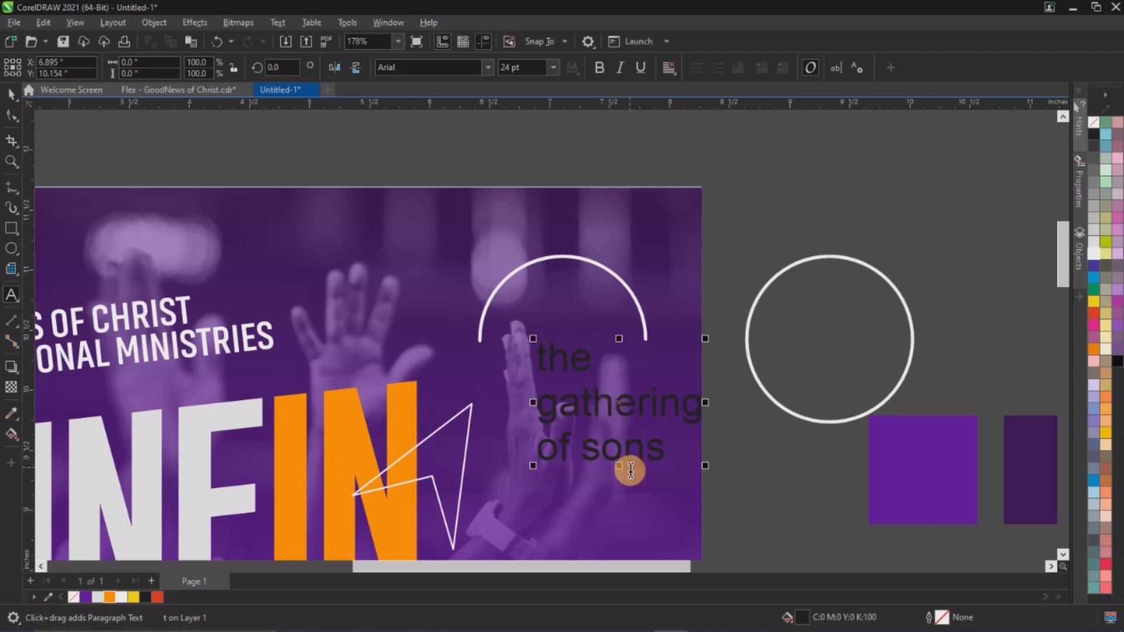
left_click(633, 408)
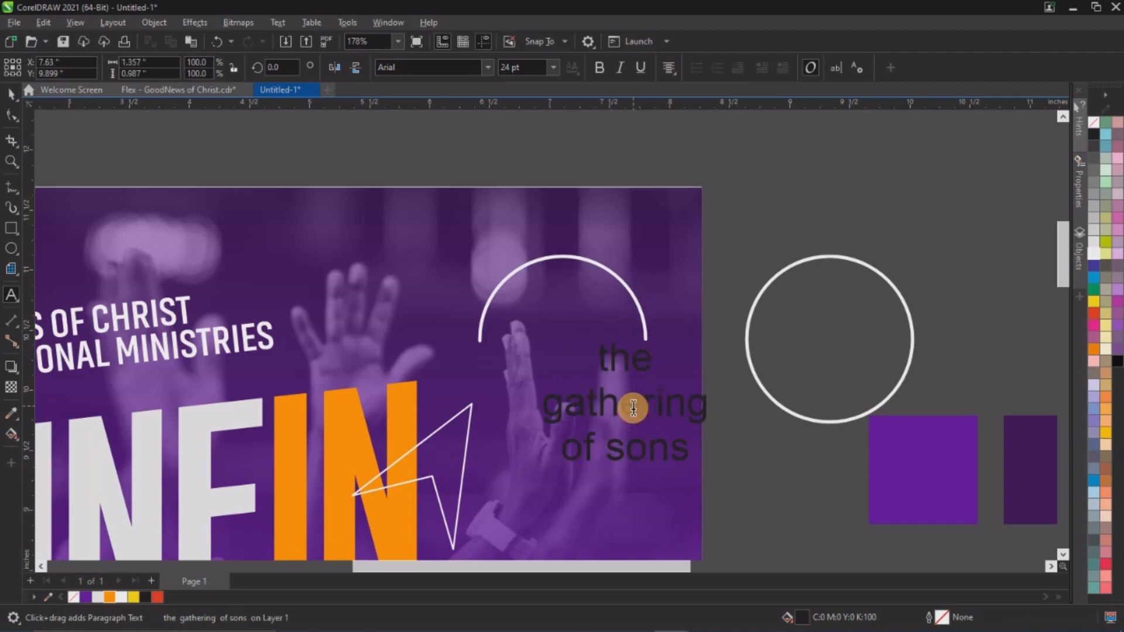
key("ctrl+space")
left_click_drag(632, 406, 575, 353)
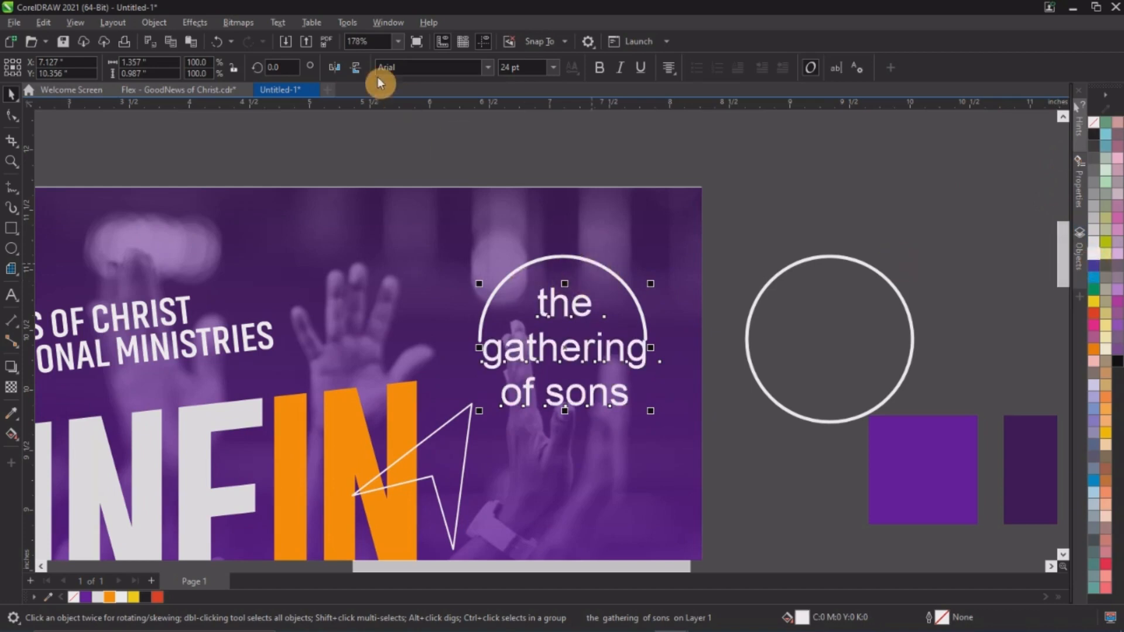
Step: Set the "the gathering of sons" text in the Akhand-Bold font and reduce it to about 17 pt
left_click(405, 69)
type("Akhand-Bold")
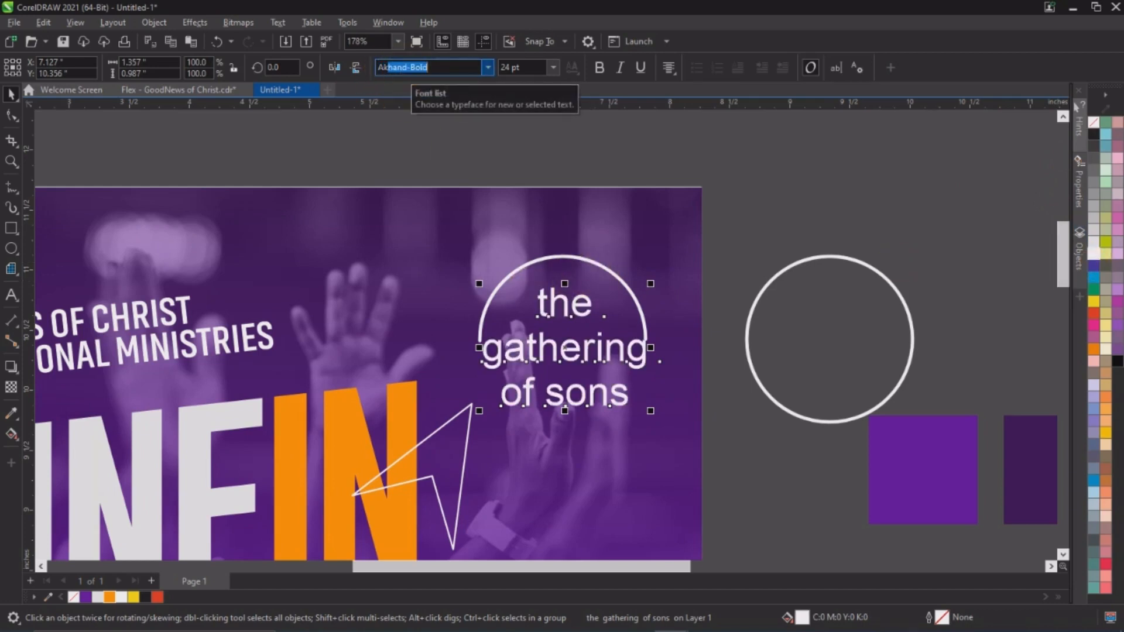
key("Return")
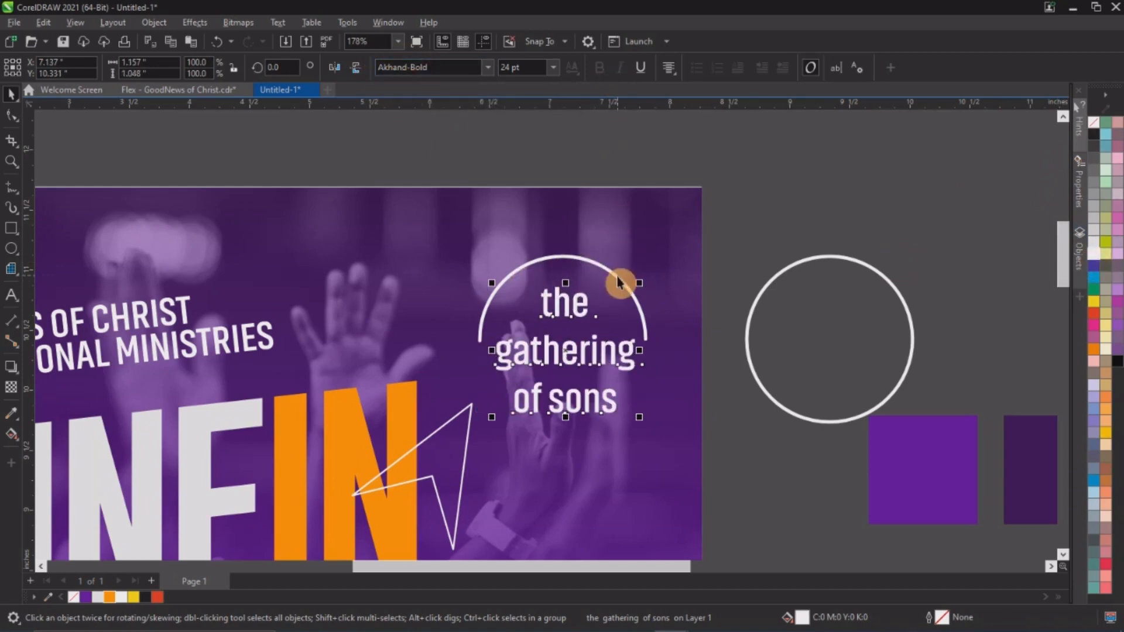
left_click_drag(638, 284, 615, 303)
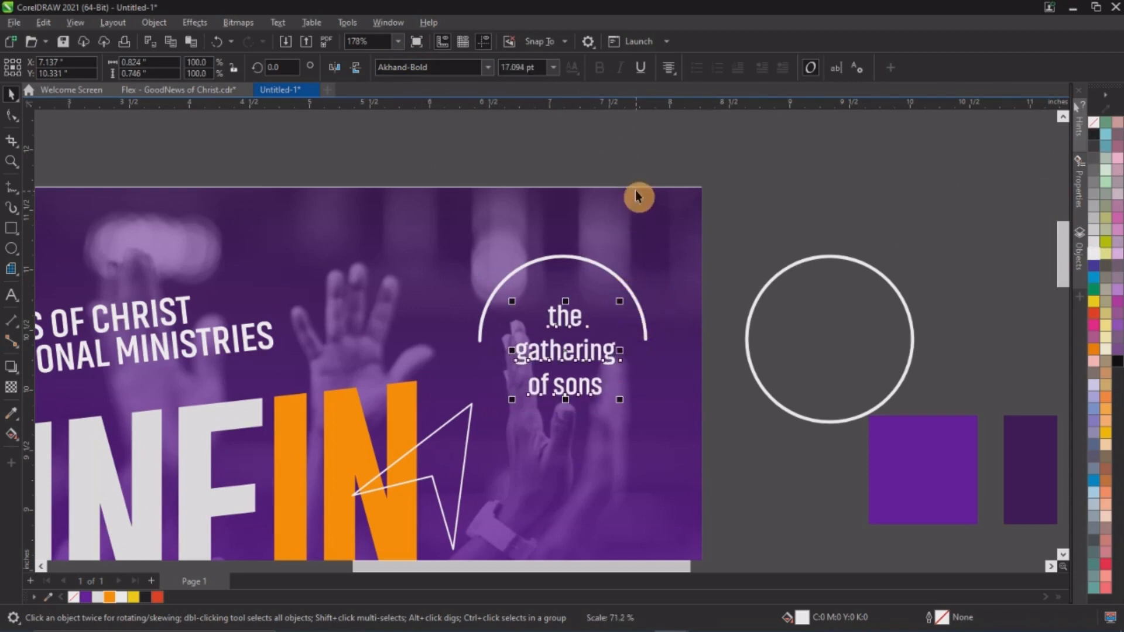
Step: Change the case of the "the gathering of sons" text to UPPERCASE
left_click(277, 22)
left_click(319, 316)
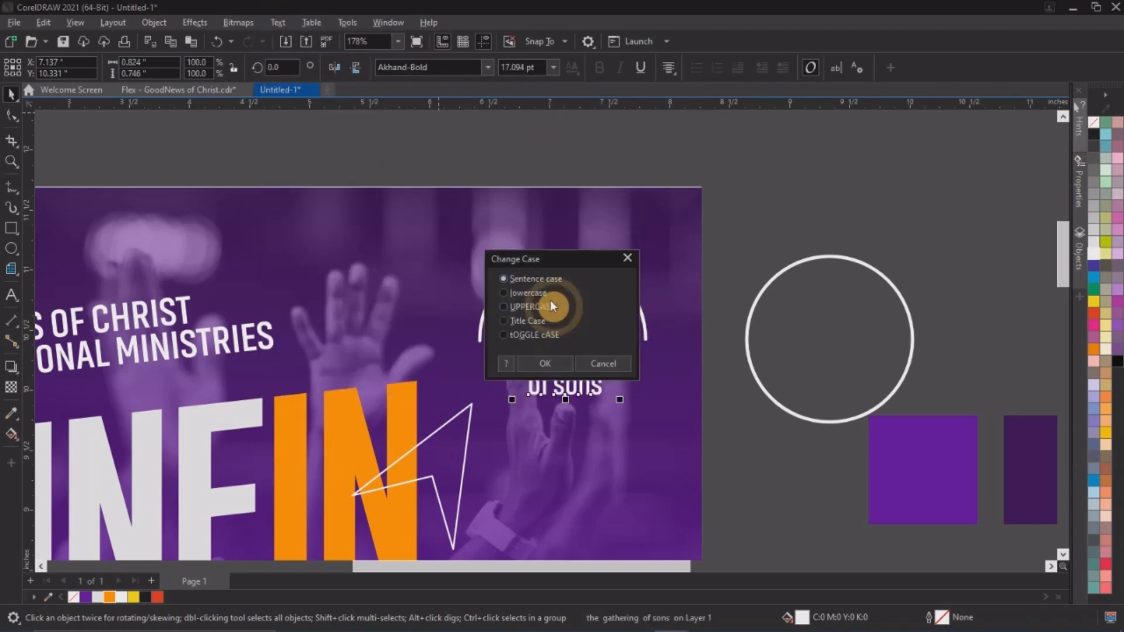
left_click(545, 363)
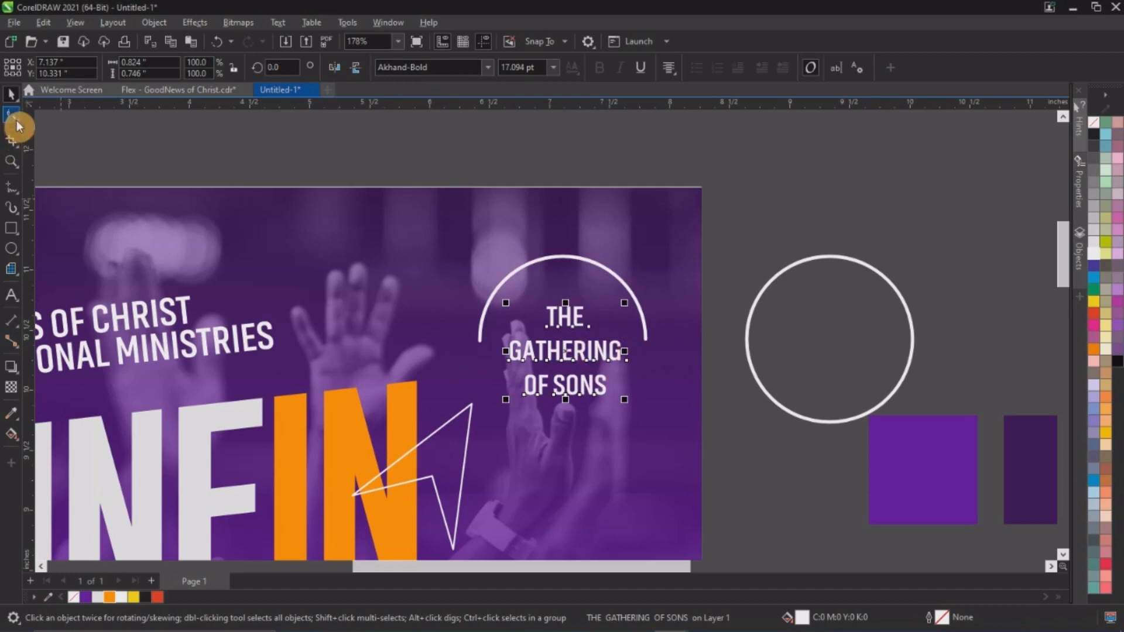
Step: Tighten the line and letter spacing of "THE GATHERING OF SONS" and centre the text horizontally with the arc
key("F10")
left_click_drag(504, 403, 504, 386)
left_click_drag(638, 393, 617, 391)
key("space")
left_click_drag(567, 304, 578, 302)
left_click(610, 274, "shift")
key("c")
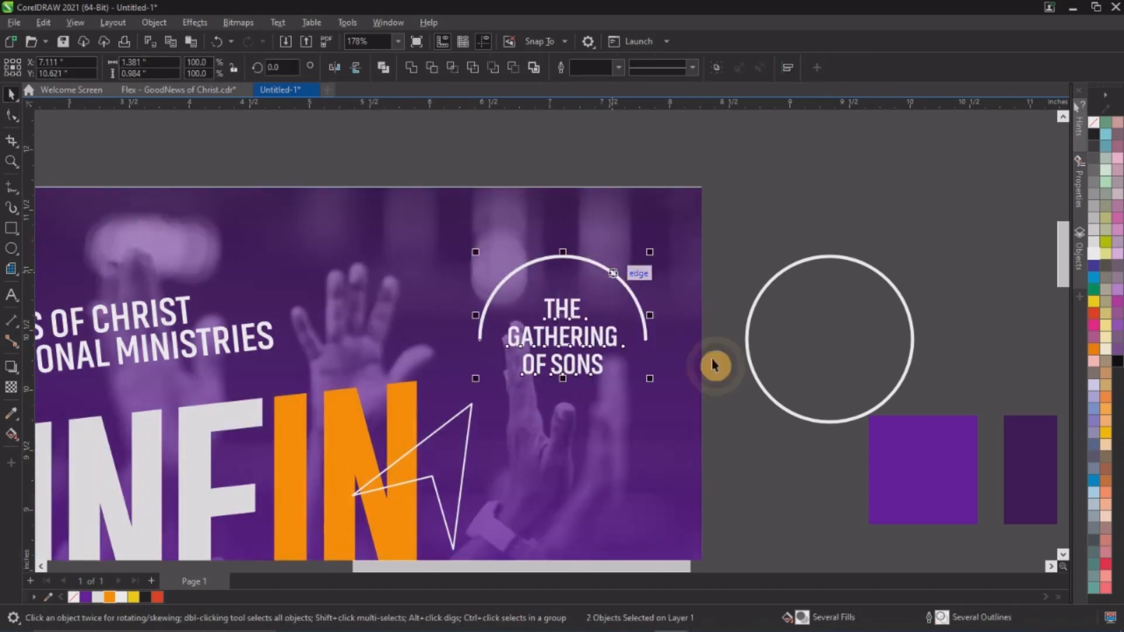
Step: Scale the "THE GATHERING OF SONS" text down to about 17.1 pt and move it slightly higher under the arc
left_click(711, 360)
left_click(612, 345)
left_click_drag(622, 377, 625, 391)
left_click_drag(612, 338, 613, 338)
left_click_drag(632, 288, 625, 294)
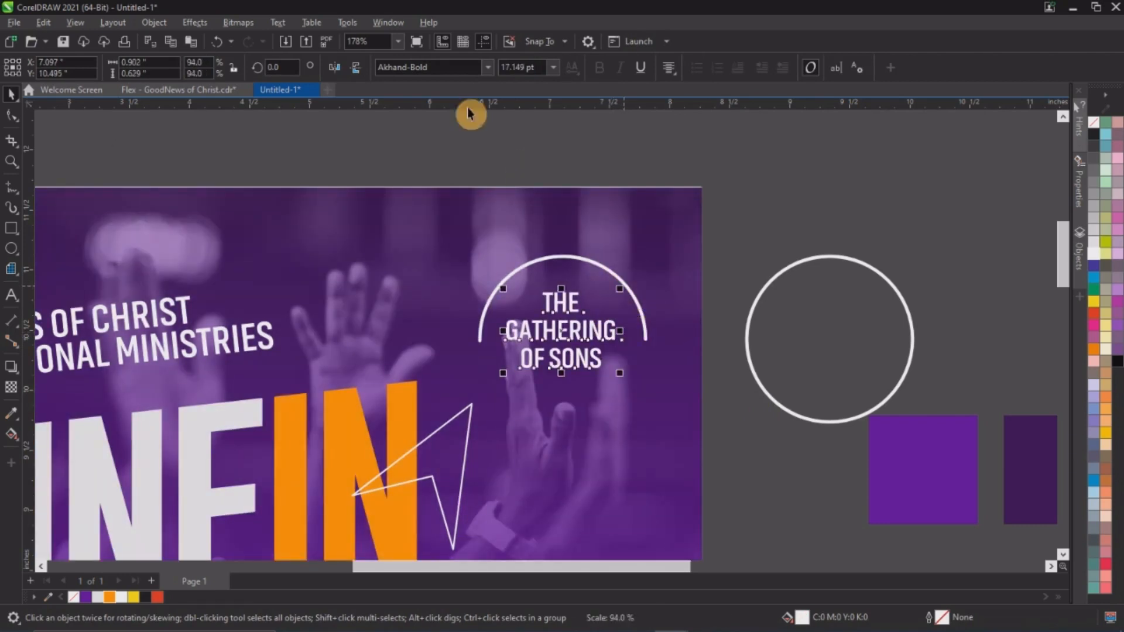
Step: Change the font of the "THE GATHERING OF SONS" text to Akhand-Extrabold
left_click(490, 69)
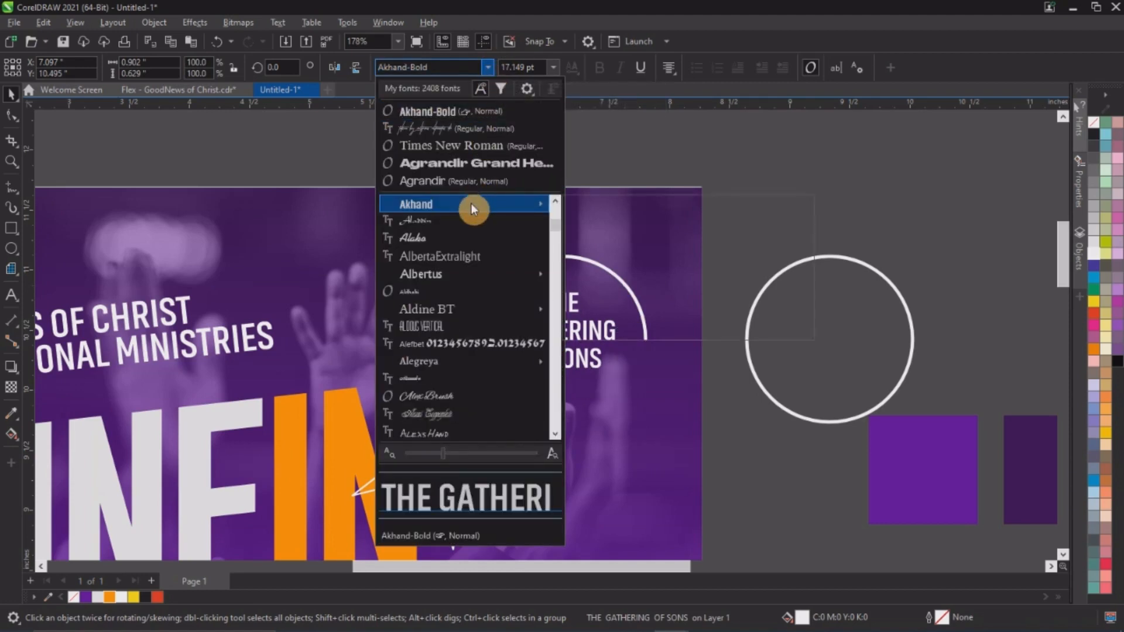
mouse_move(541, 206)
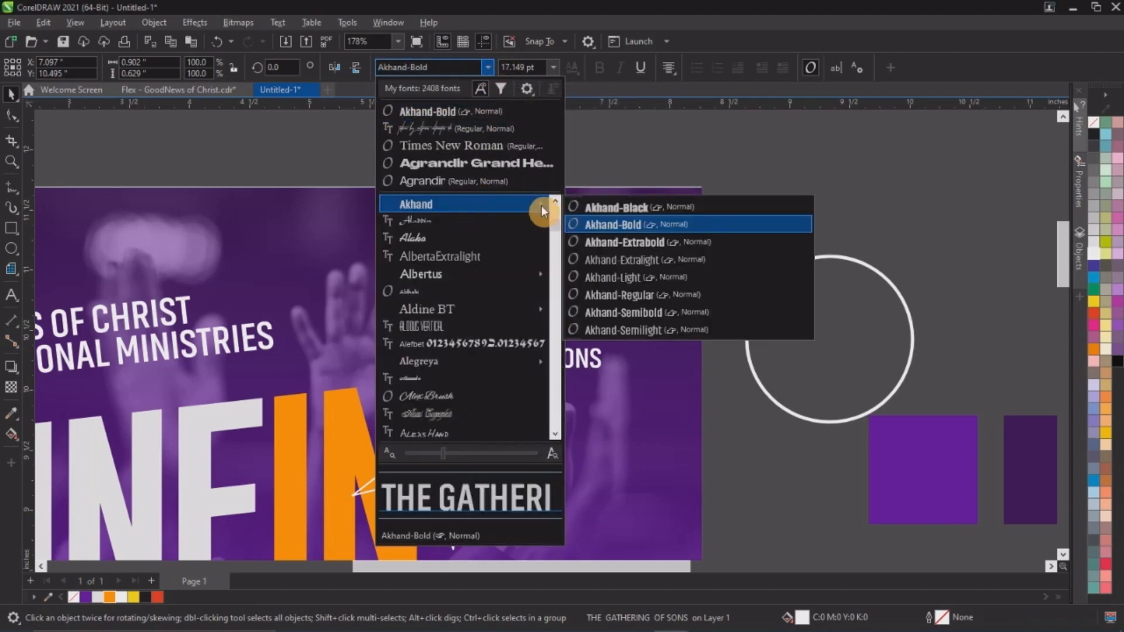
left_click(648, 241)
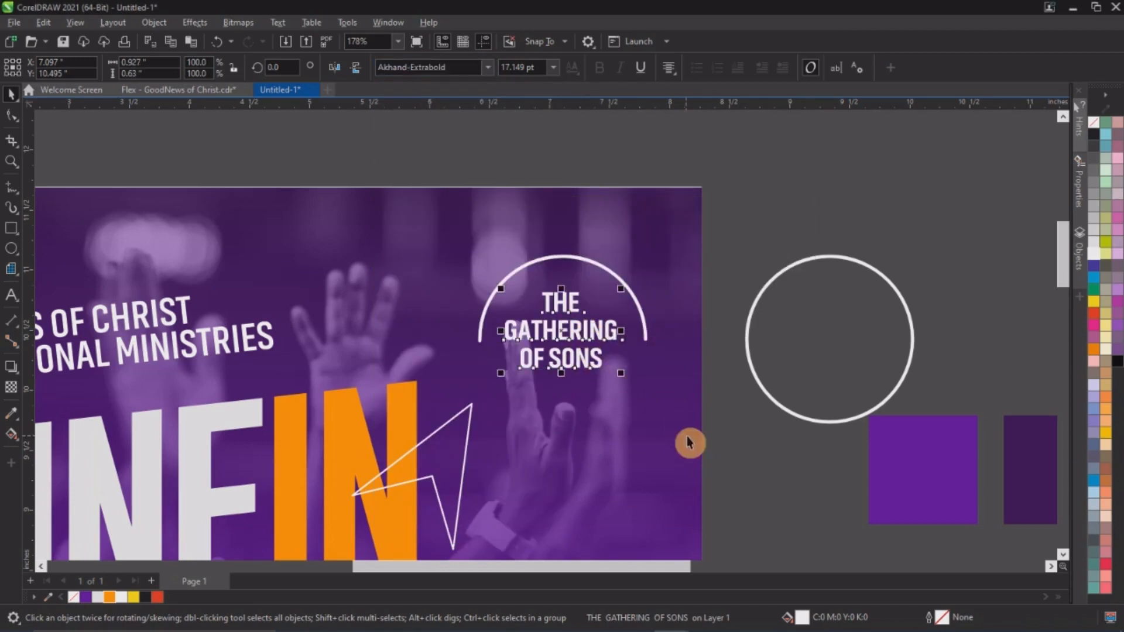
left_click(736, 403)
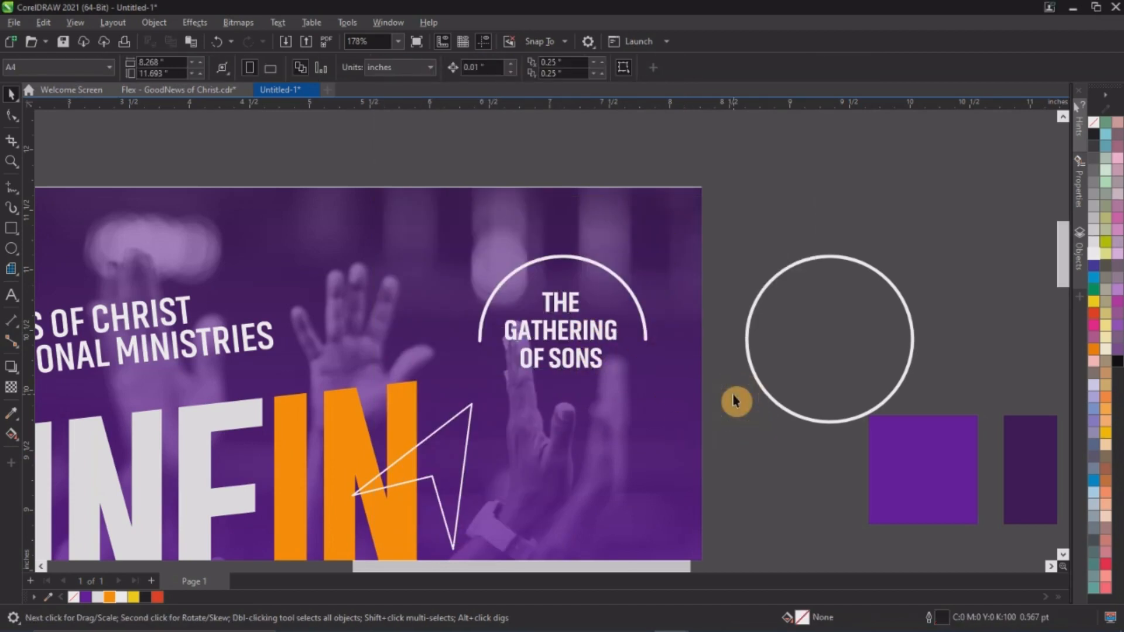
Step: Add the text "season seven (7)" below "THE GATHERING OF SONS" and centre its alignment
left_click(11, 295)
left_click(961, 536)
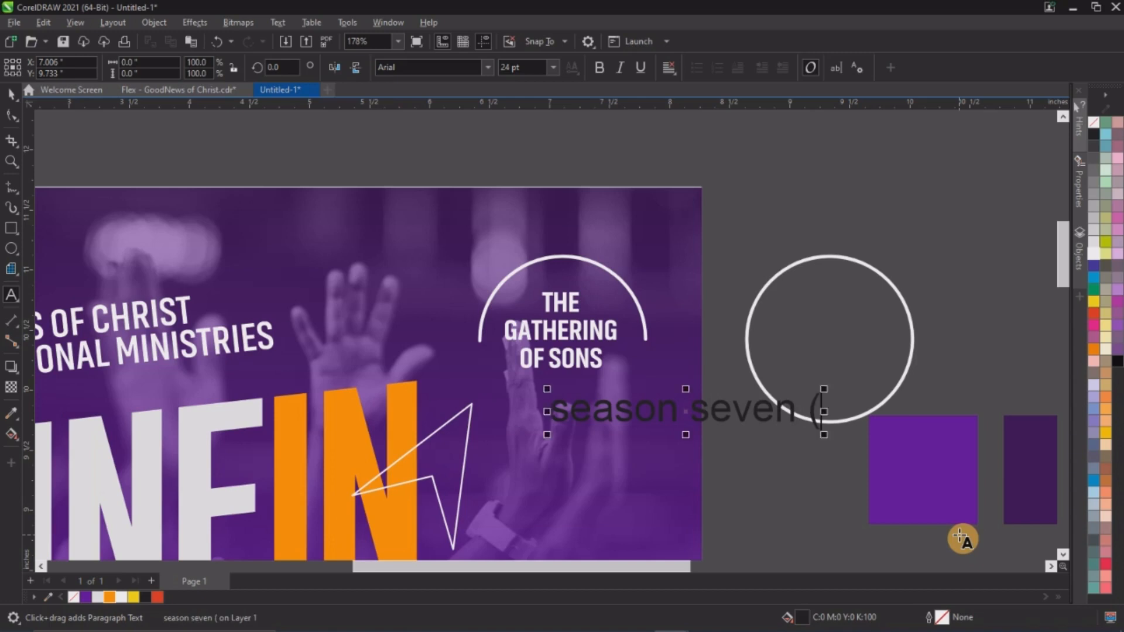
type("7")
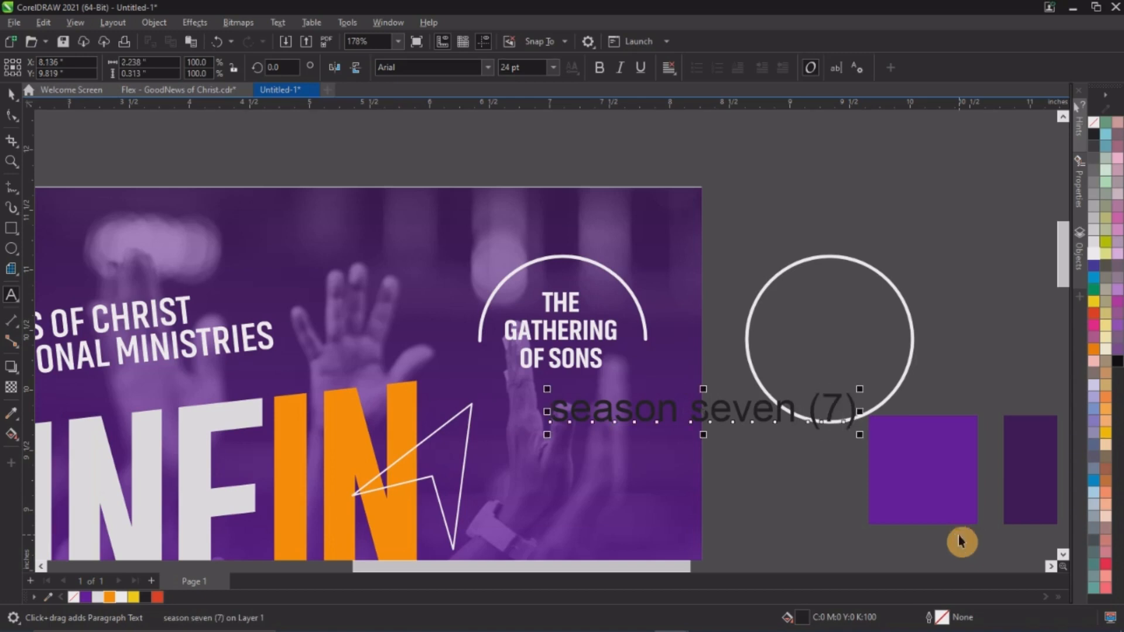
key("ctrl+space")
key("F8")
key("ctrl+e")
key("ctrl+space")
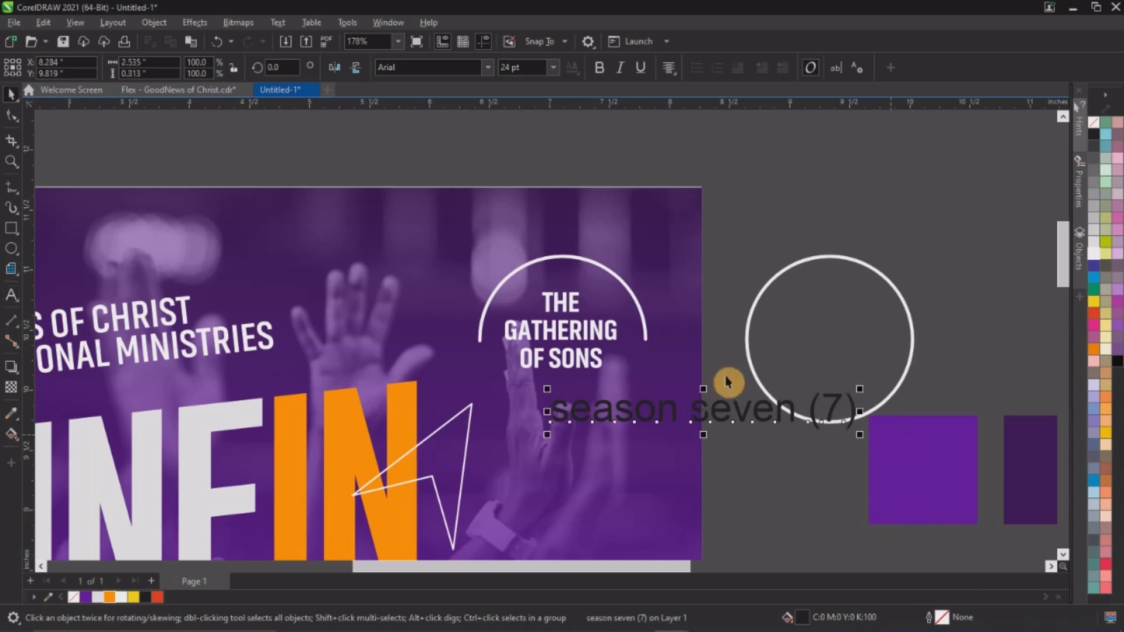
Step: Change the case of the "season seven (7)" text to UPPERCASE and colour it white
left_click(277, 23)
left_click(306, 316)
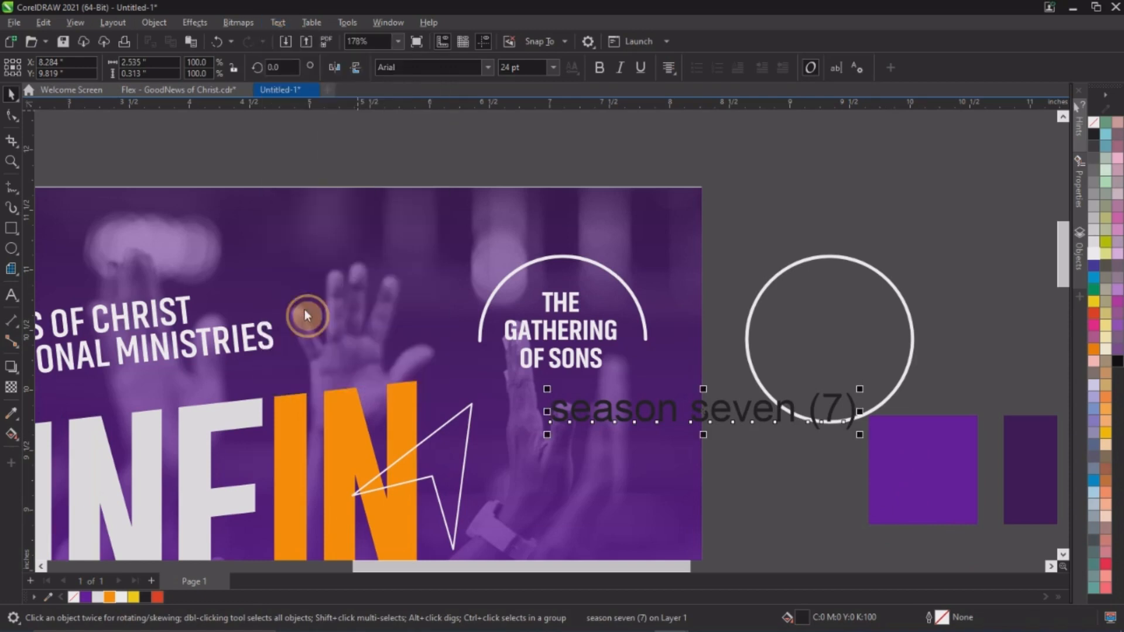
left_click(529, 305)
left_click(540, 358)
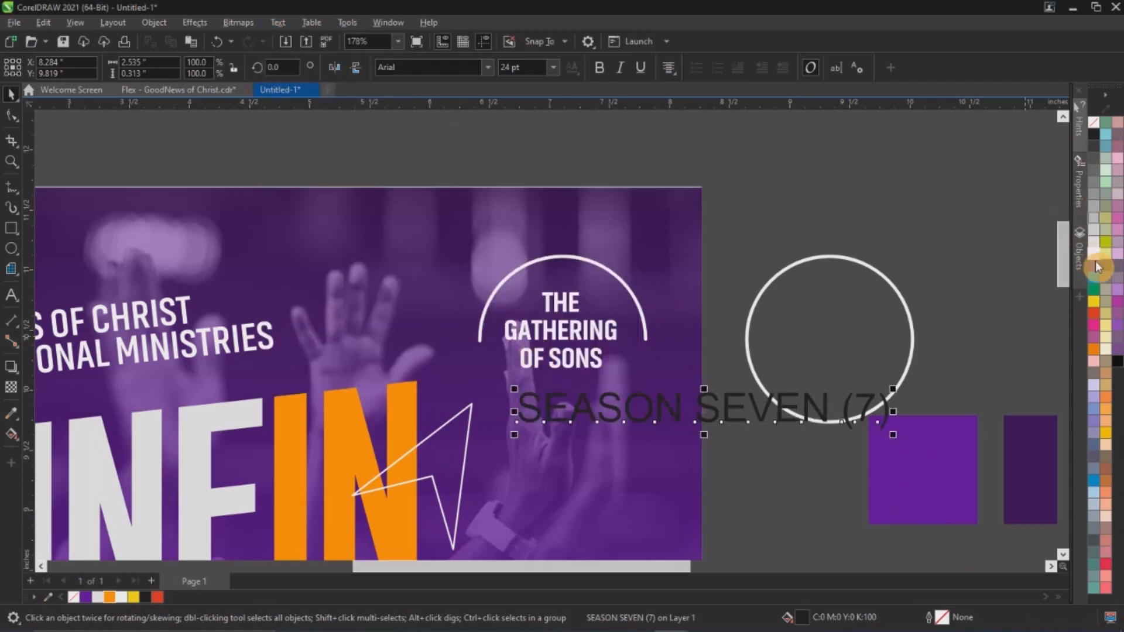
left_click(1092, 253)
Step: Set the "SEASON SEVEN (7)" text in the Akhand-Bold font and resize it to about 16.4 pt
left_click_drag(893, 434, 650, 469)
left_click(401, 66)
type("Akhand-Bold")
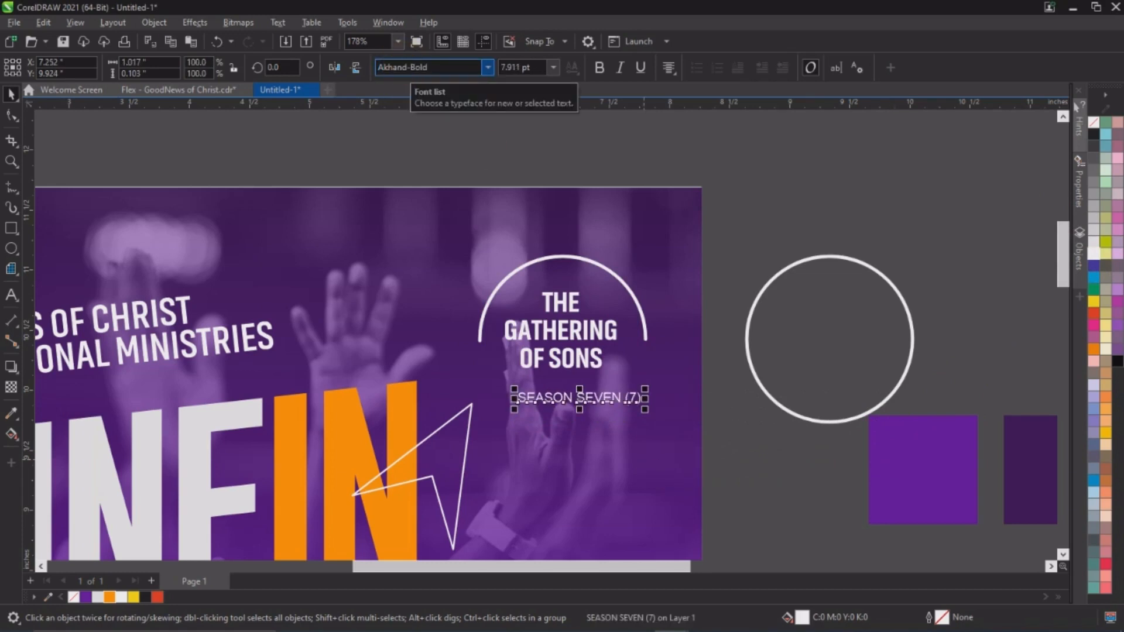
key("Return")
key("z")
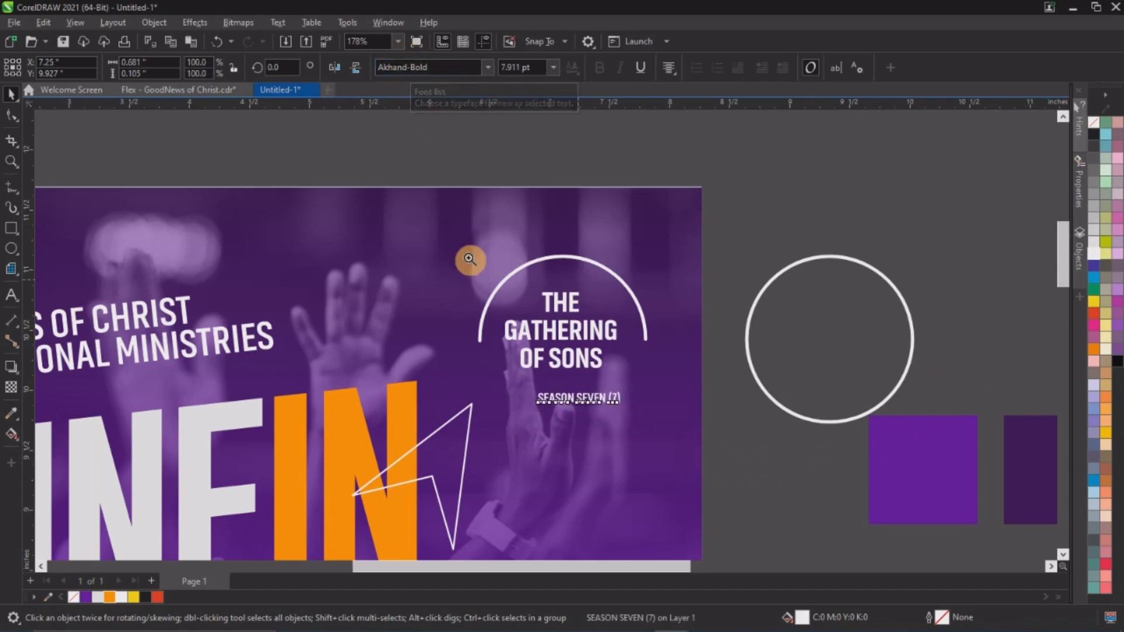
left_click_drag(376, 228, 763, 442)
key("space")
left_click_drag(632, 455, 707, 468)
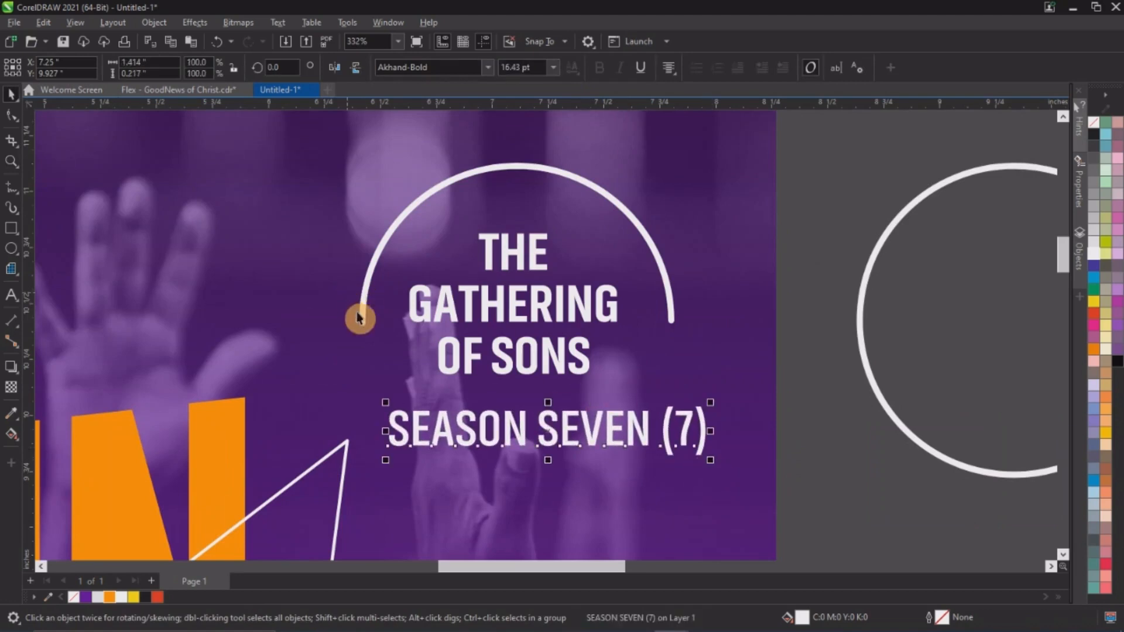
Step: Centre the spare white circle outside the page on the badge's arc, both horizontally and vertically
scroll(668, 358, "down", 2)
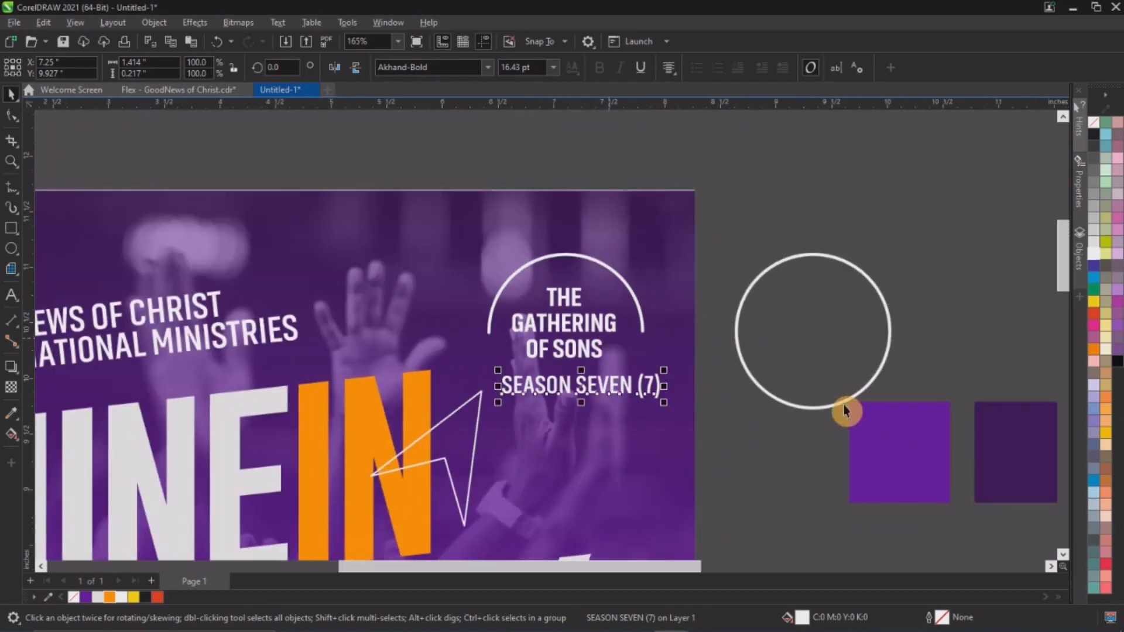
left_click(845, 405)
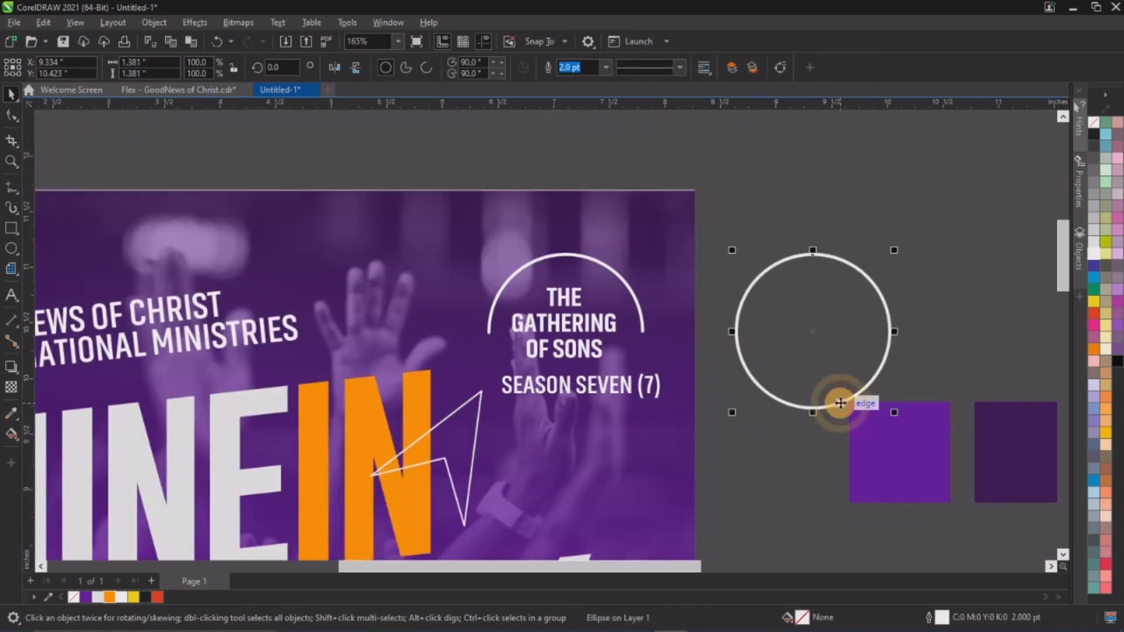
left_click(638, 316, "shift")
key("c")
key("e")
Step: Fit the "SEASON SEVEN (7)" text to the lower part of the badge's circle path
key("z")
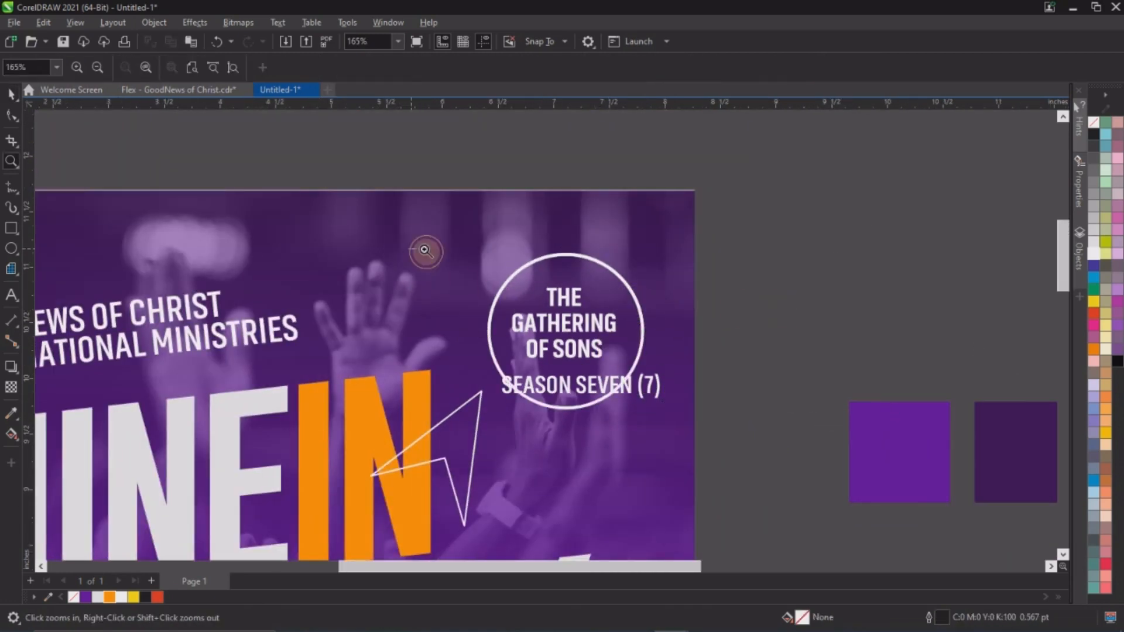
left_click(632, 391)
key("space")
left_click(671, 386)
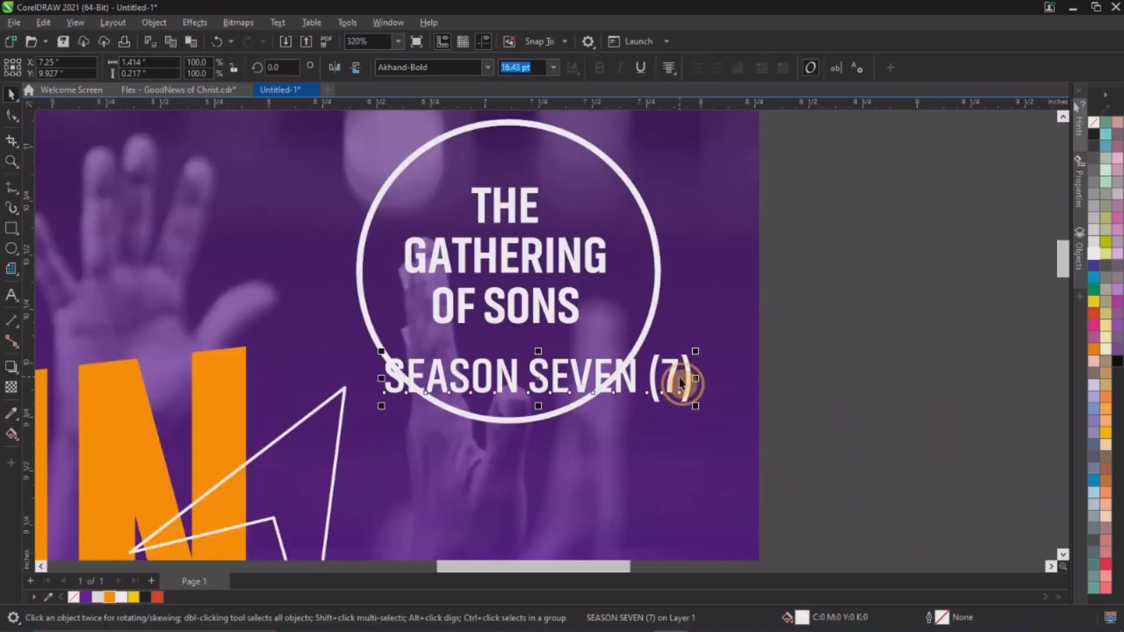
left_click(277, 23)
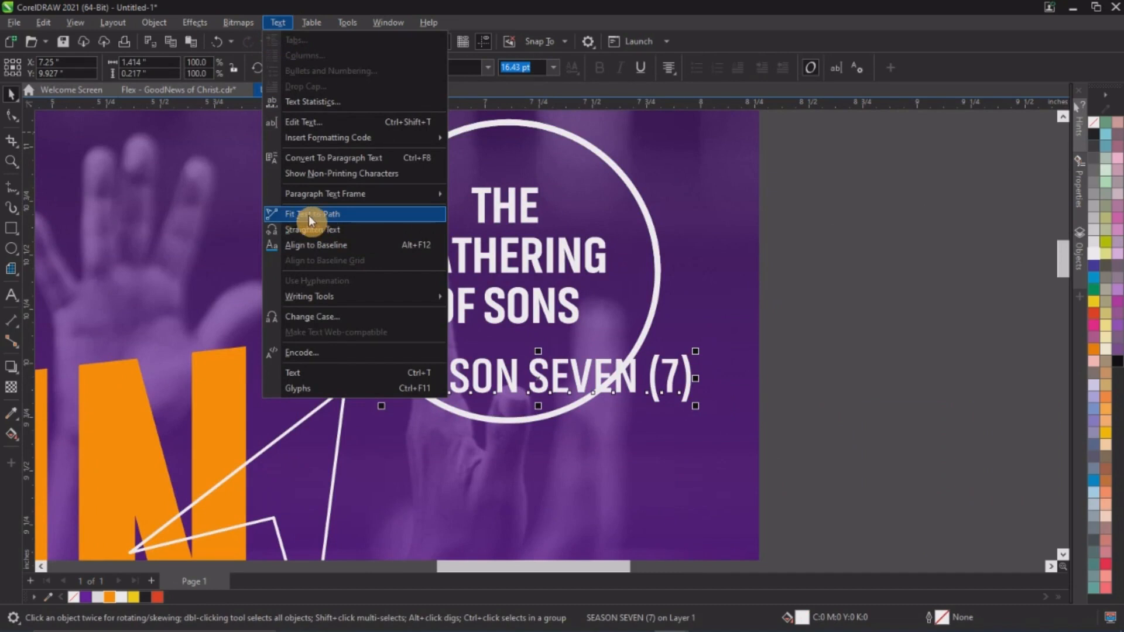
left_click(339, 214)
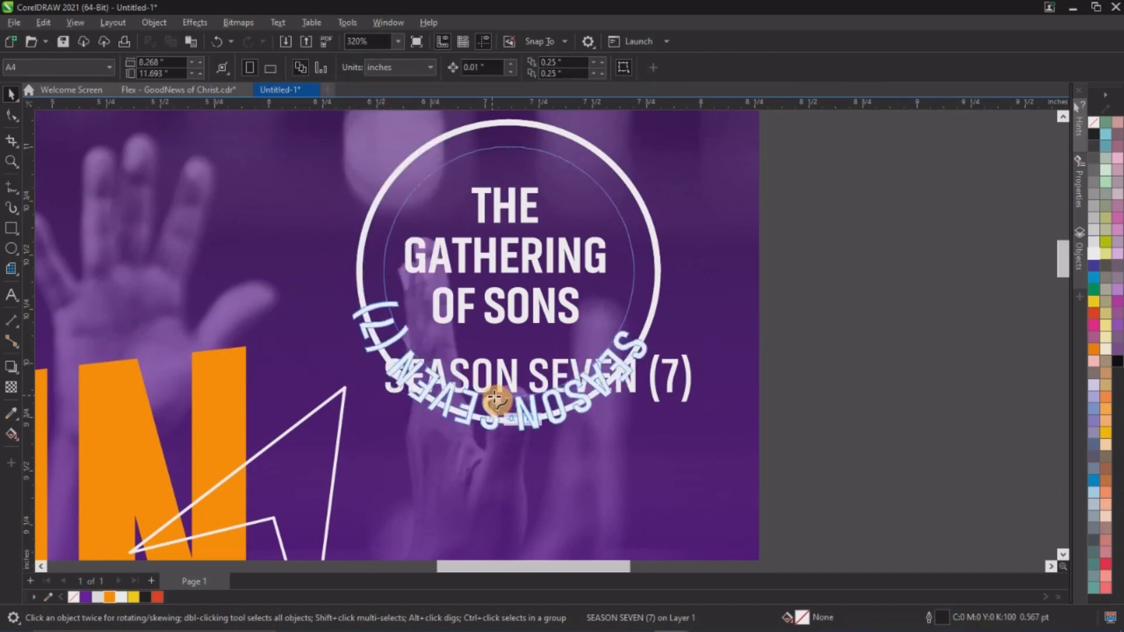
left_click(508, 400)
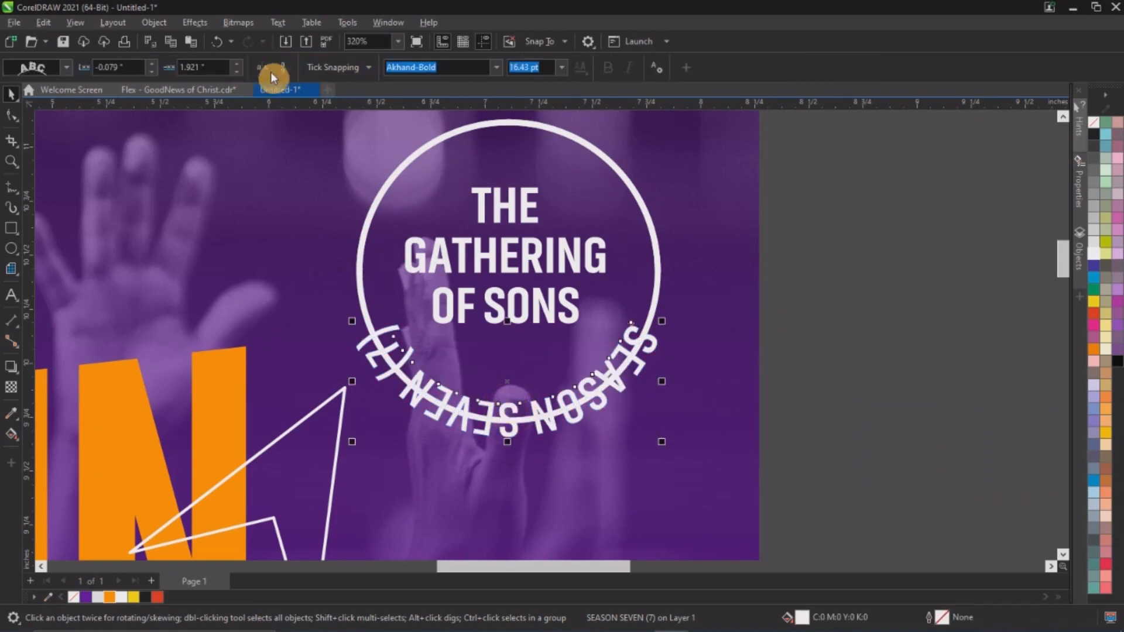
Step: Mirror the curved text vertically and horizontally, then position it on the circle with a 0.0" distance and 2.17" offset
left_click(286, 68)
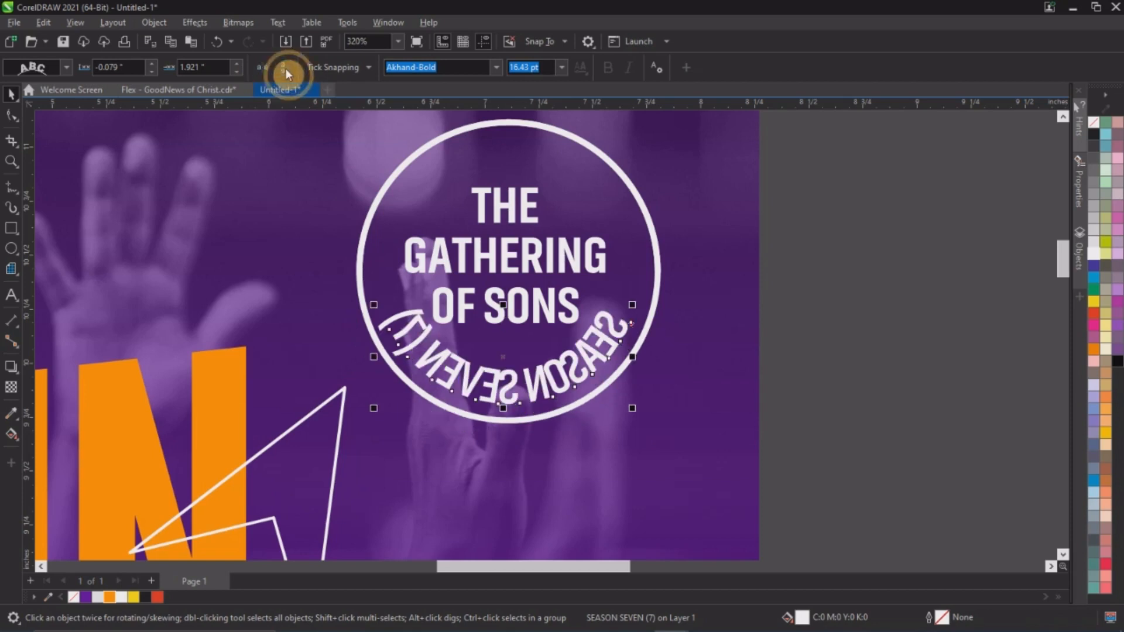
left_click(262, 66)
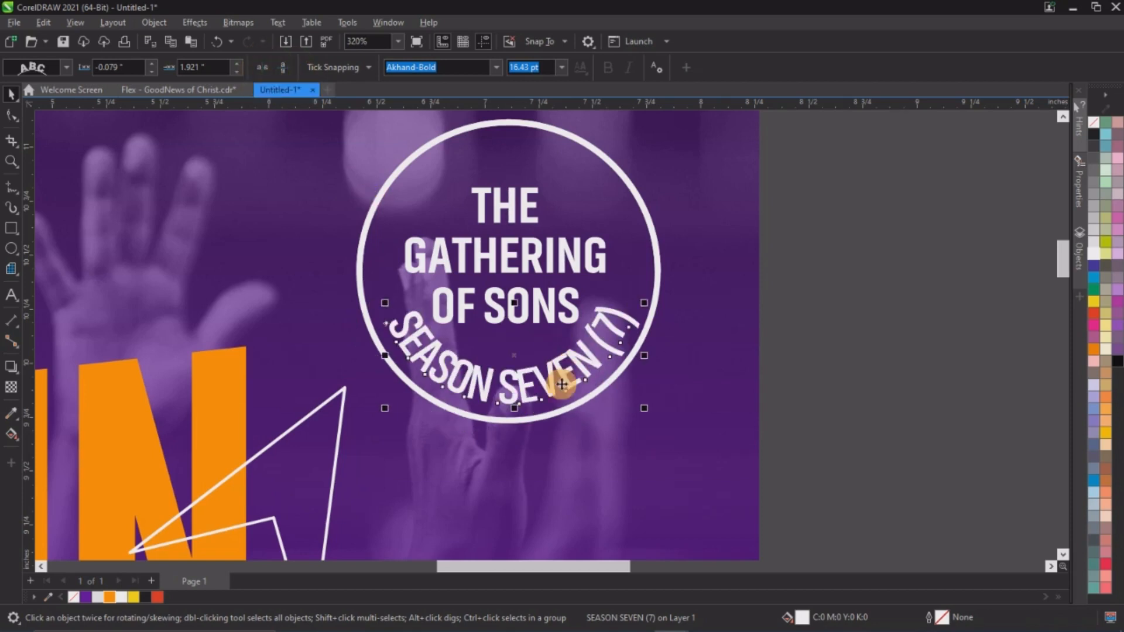
left_click_drag(510, 385, 511, 396)
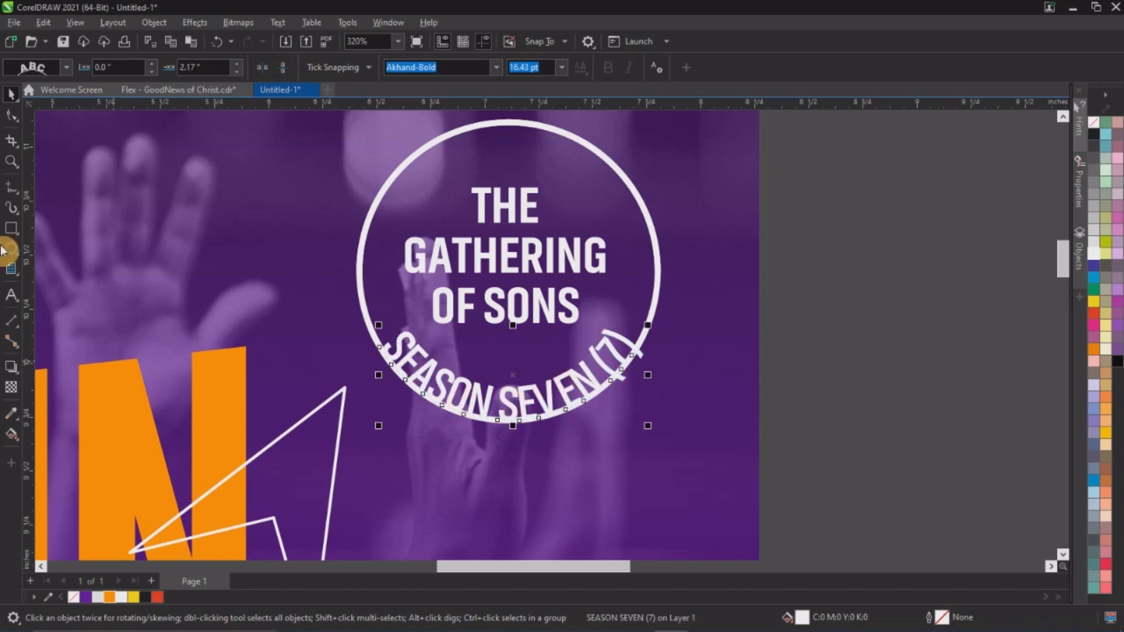
Step: Widen the letter spacing of the curved "SEASON SEVEN (7)" text and reduce it to about 14.9 pt
left_click(11, 115)
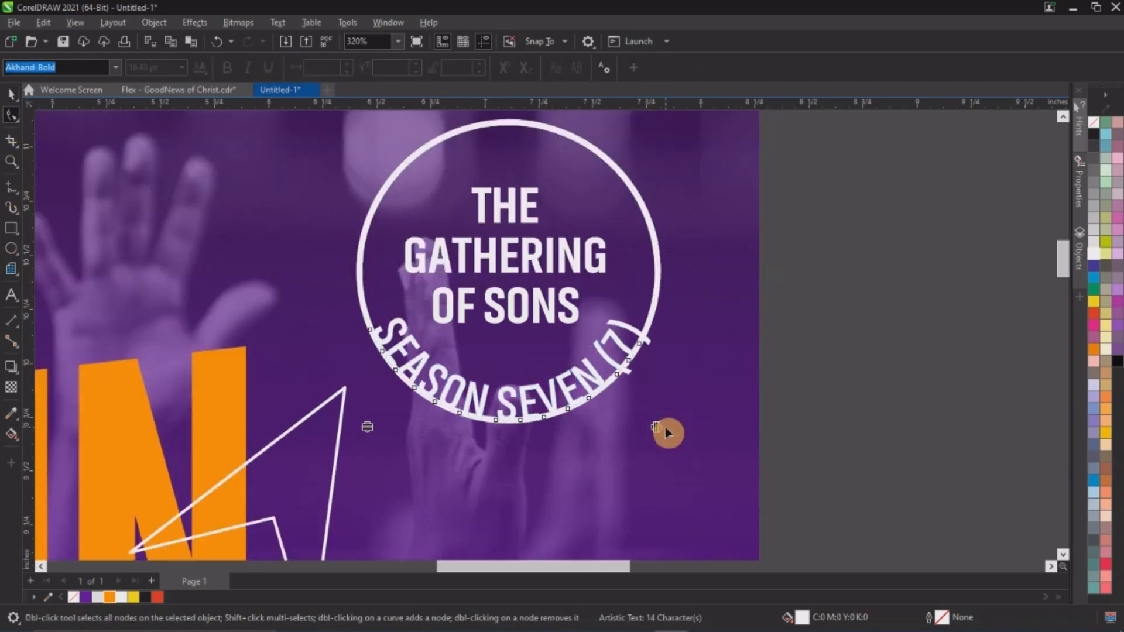
left_click_drag(658, 430, 683, 422)
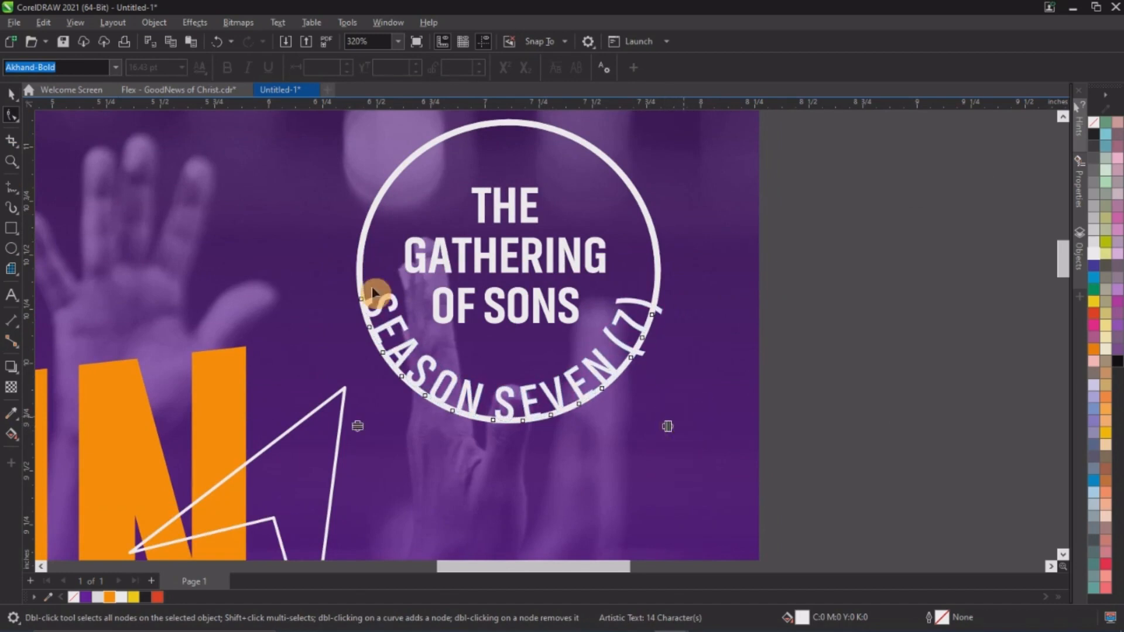
left_click(11, 94)
left_click(629, 372)
left_click_drag(628, 373, 660, 446)
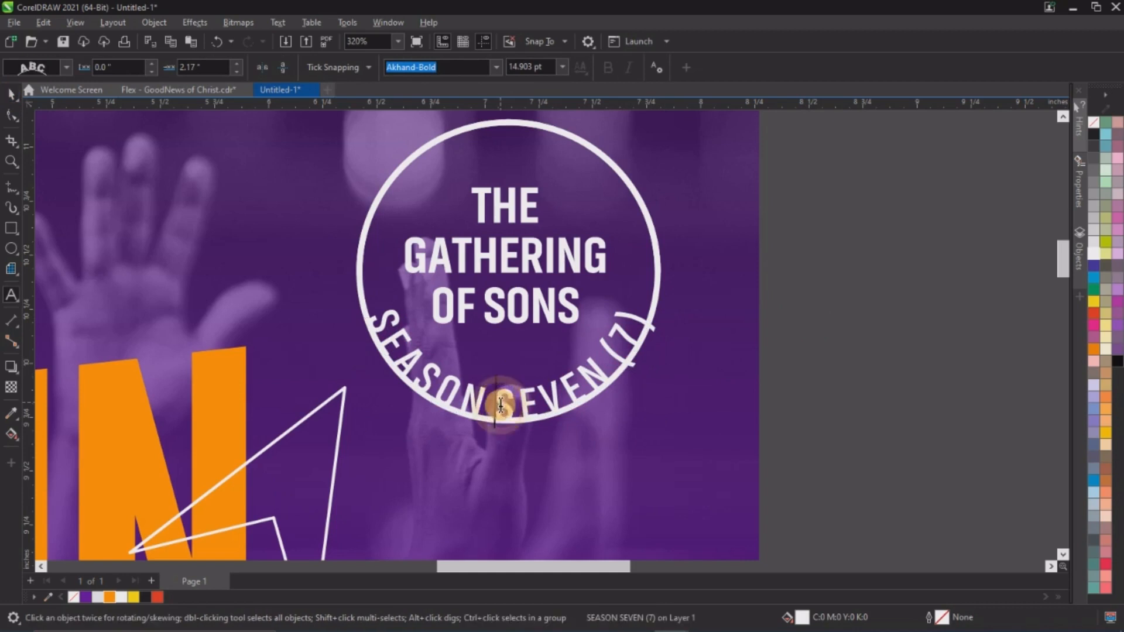
Step: Colour the "SEVEN (7)" part of the curved text orange (#FF9000), including the closing bracket
left_click_drag(500, 399, 666, 302)
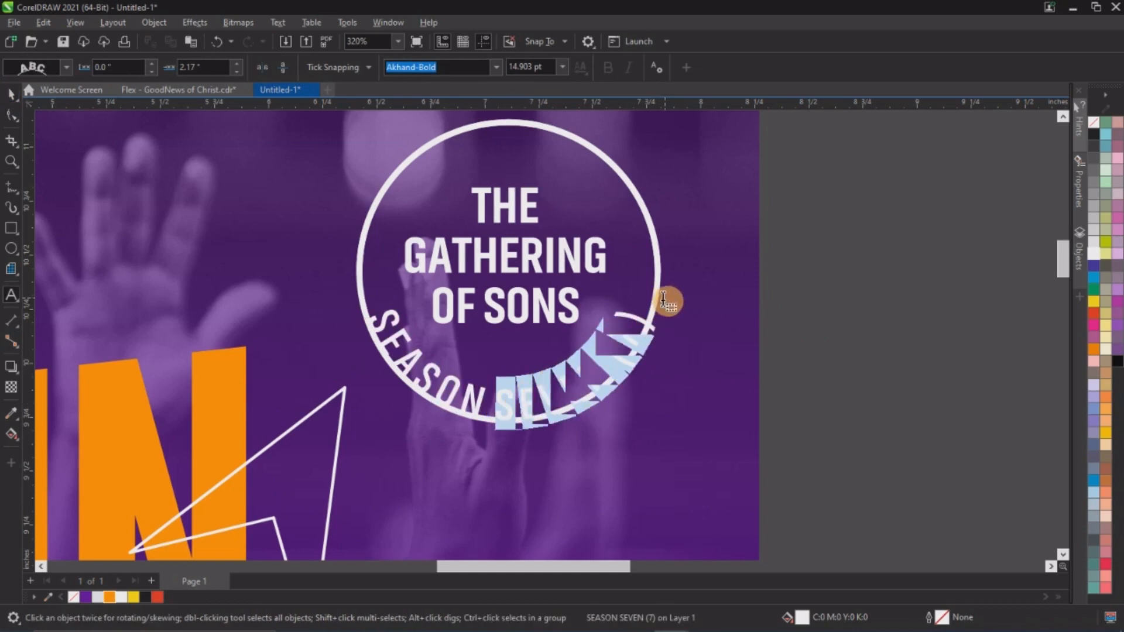
left_click(109, 597)
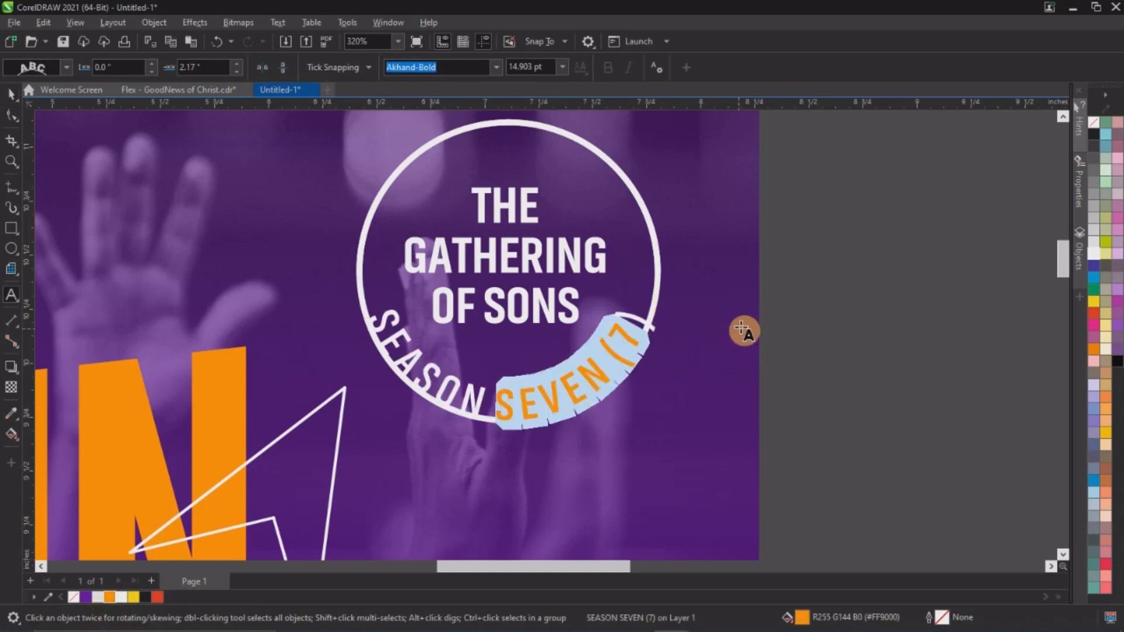
left_click(636, 314)
left_click_drag(635, 314, 652, 281)
left_click_drag(610, 354, 639, 319)
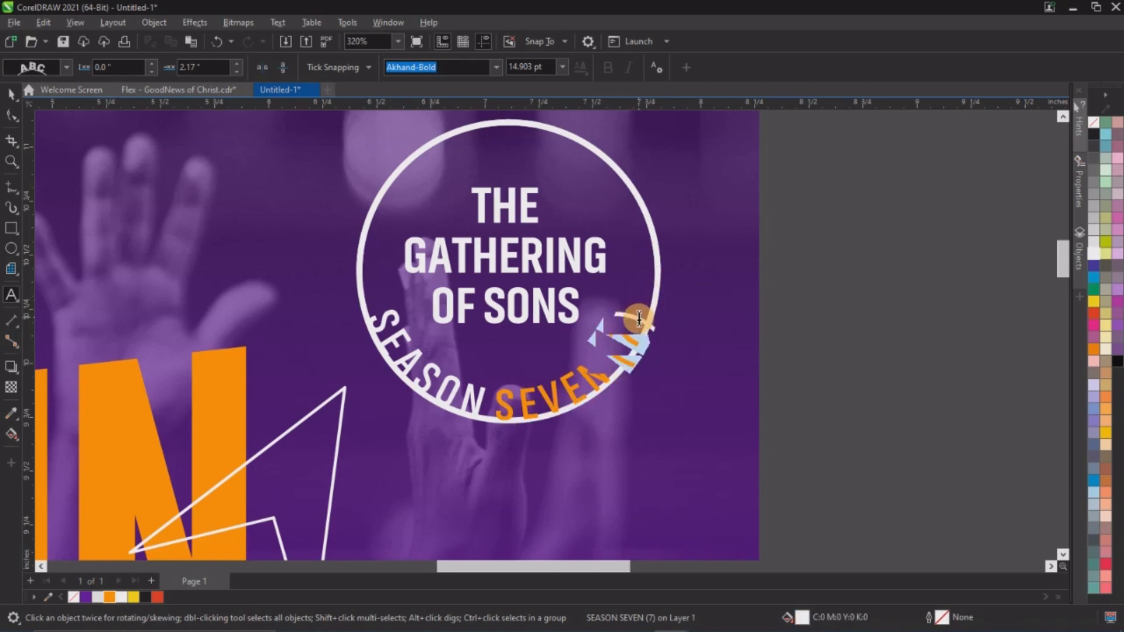
left_click(618, 367)
left_click_drag(502, 403, 644, 299)
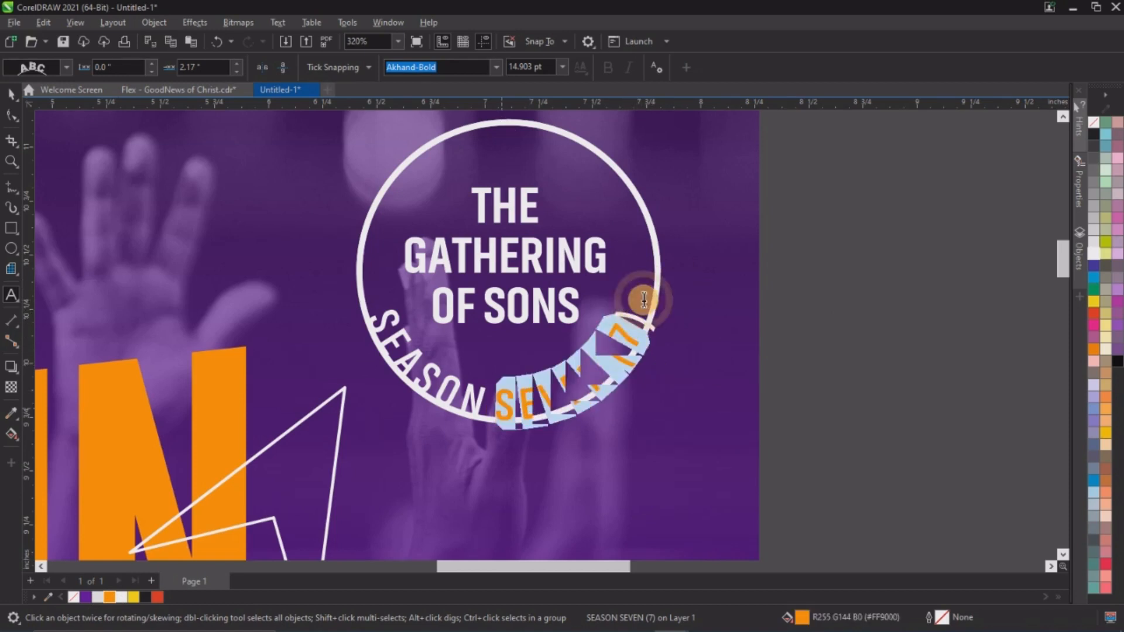
key("shift+Right")
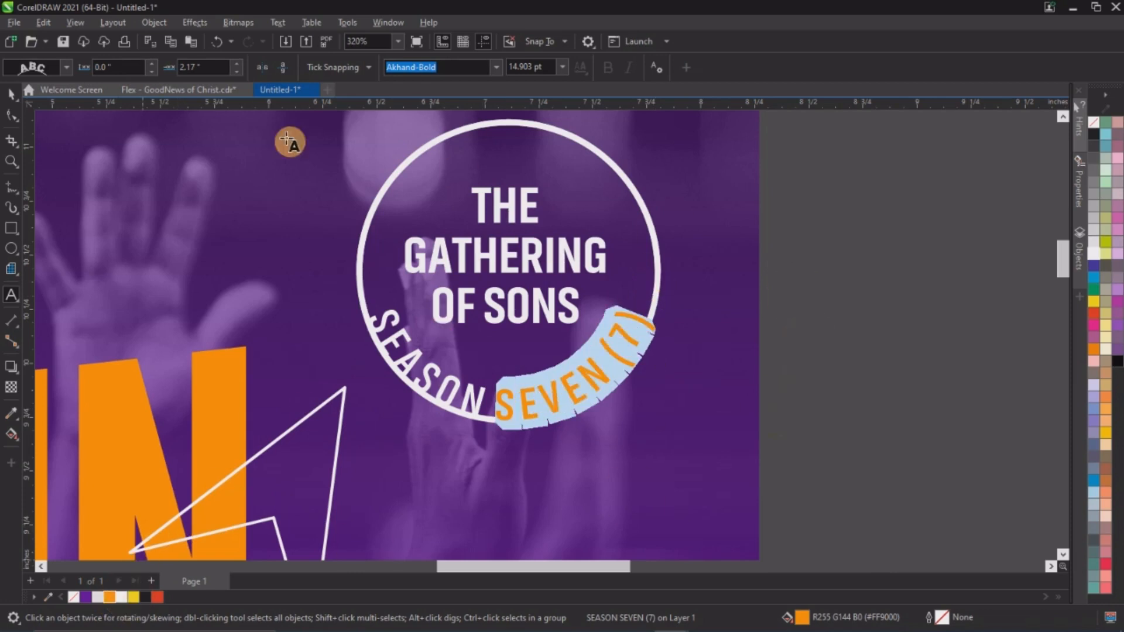
left_click(10, 97)
left_click(894, 238)
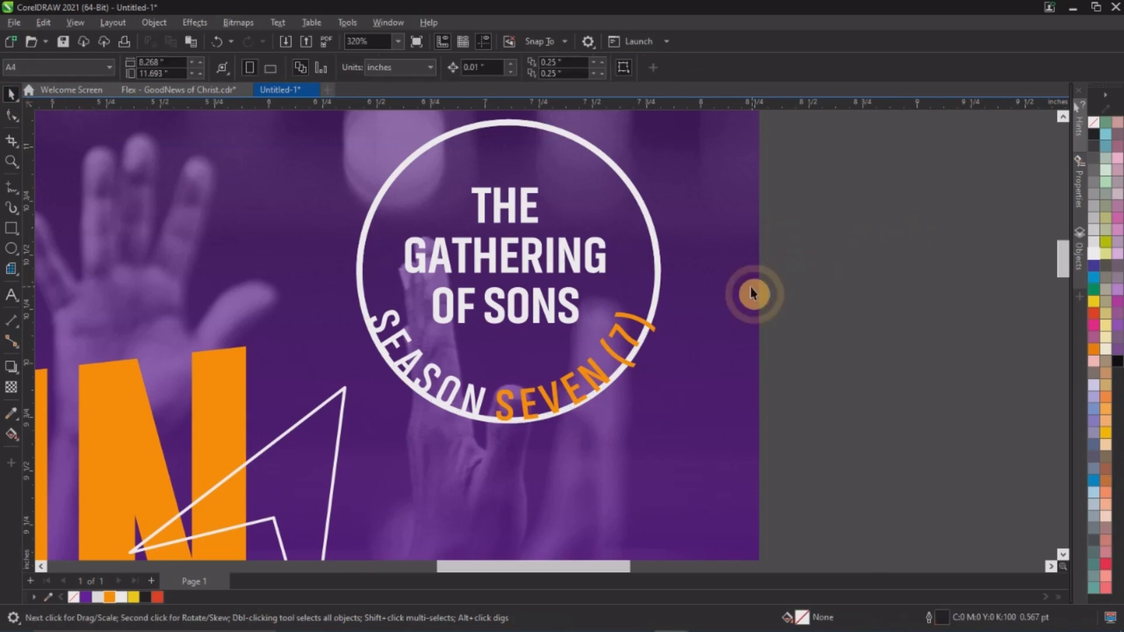
Step: Reduce the curved "SEASON SEVEN (7)" text to about 12.8 pt and widen its letter spacing
left_click(652, 316)
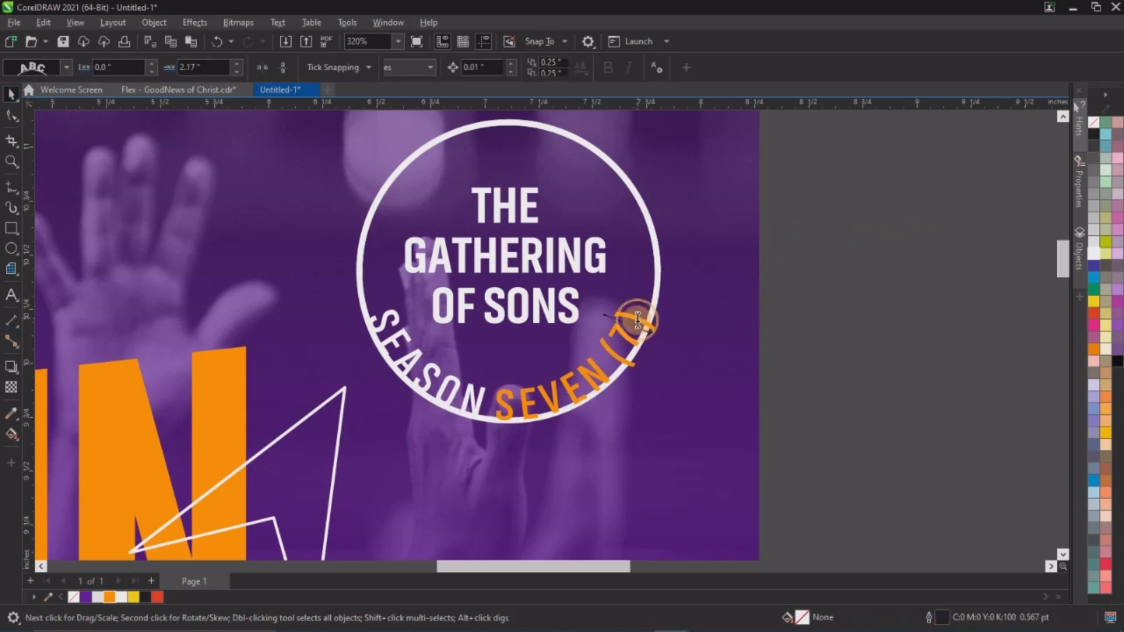
left_click_drag(644, 422, 642, 417)
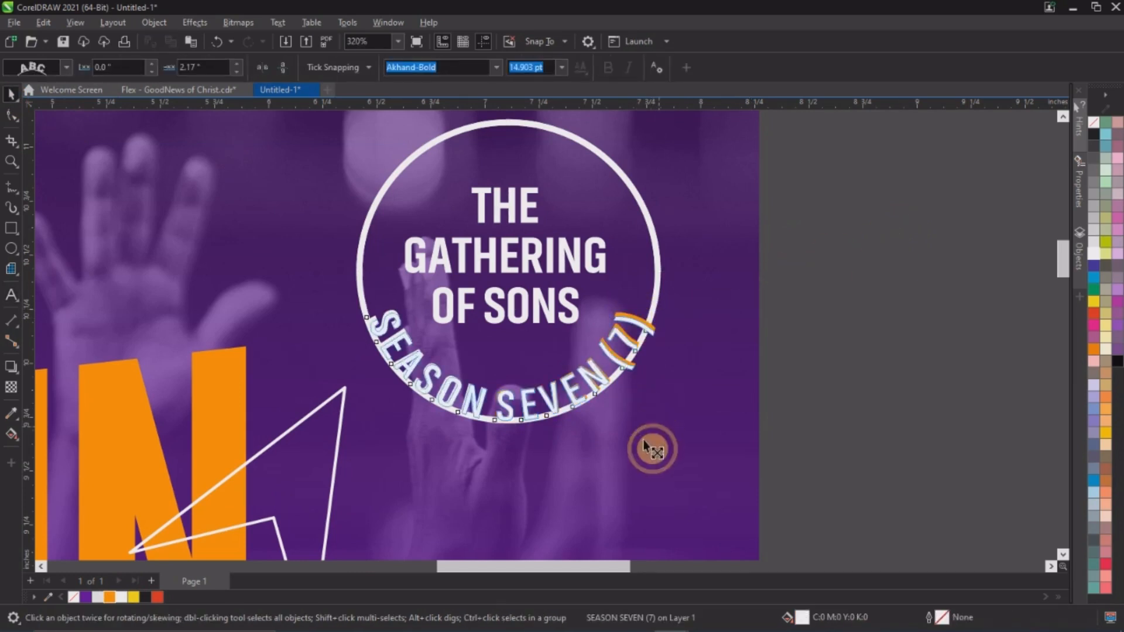
left_click(11, 115)
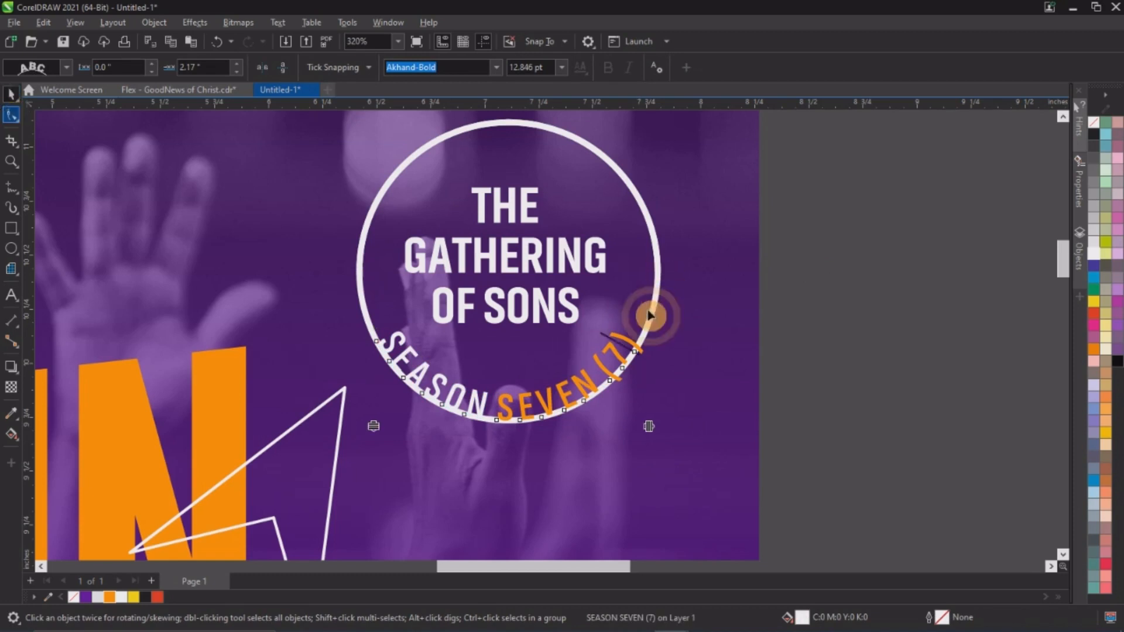
left_click_drag(648, 428, 671, 406)
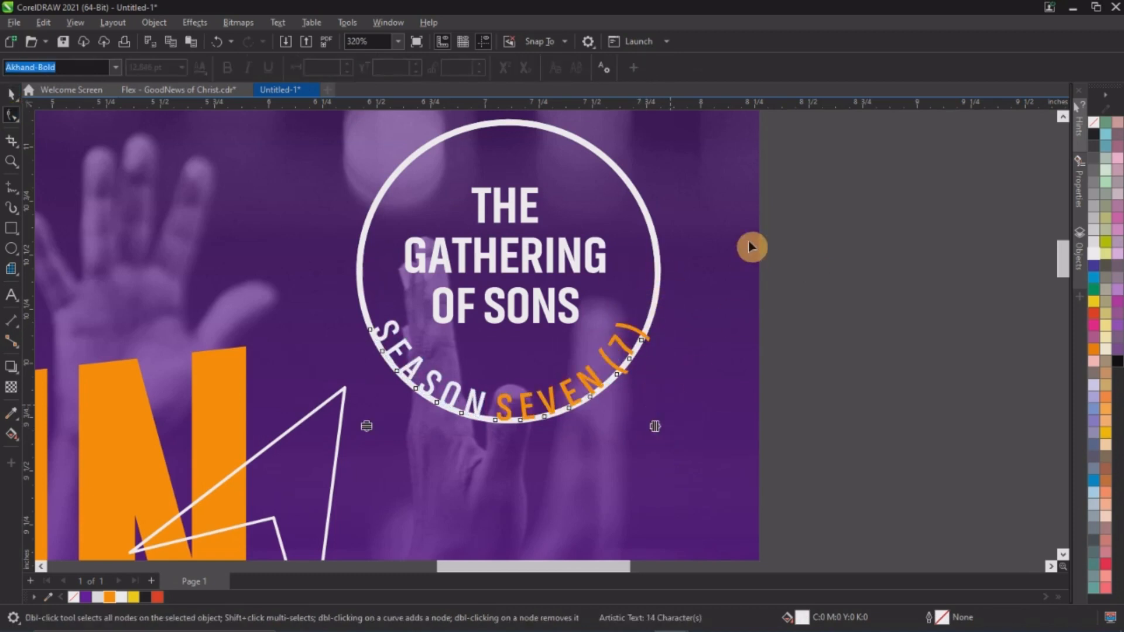
key("space")
left_click(834, 295)
Step: Remove the outline colour from the full circle that carries the curved "SEASON SEVEN (7)" text
left_click(656, 305)
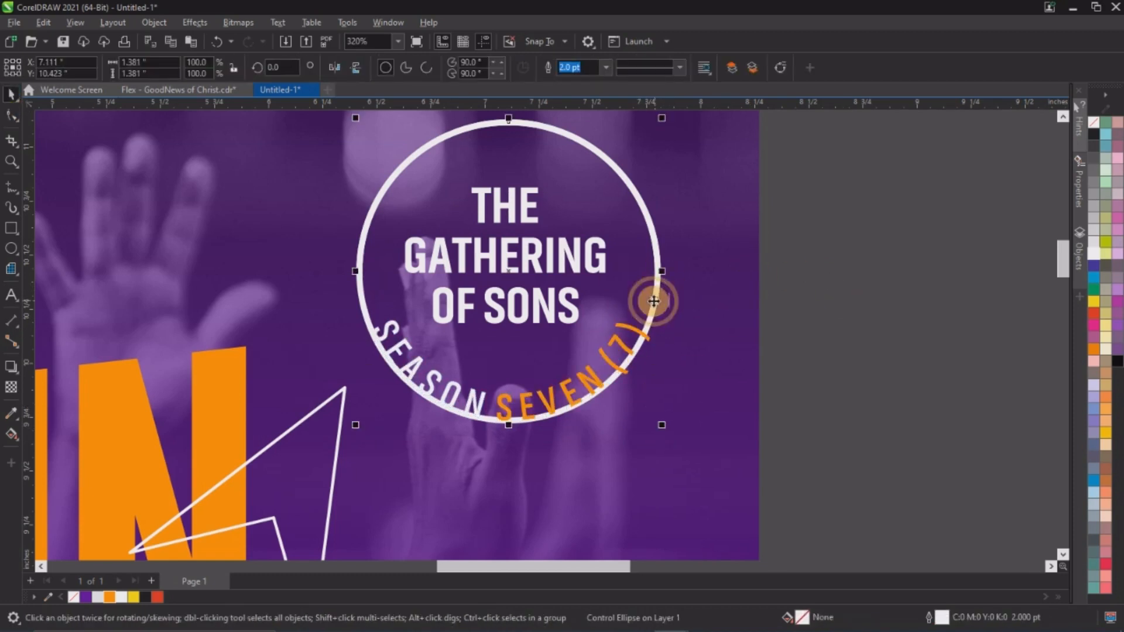
left_click(654, 301)
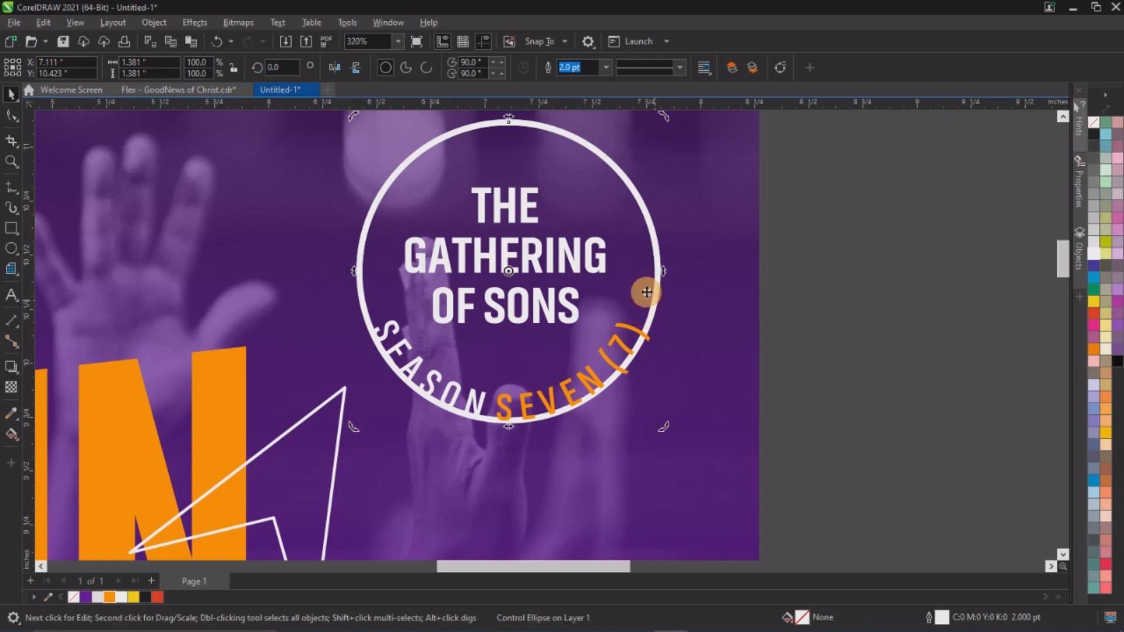
right_click(1087, 122)
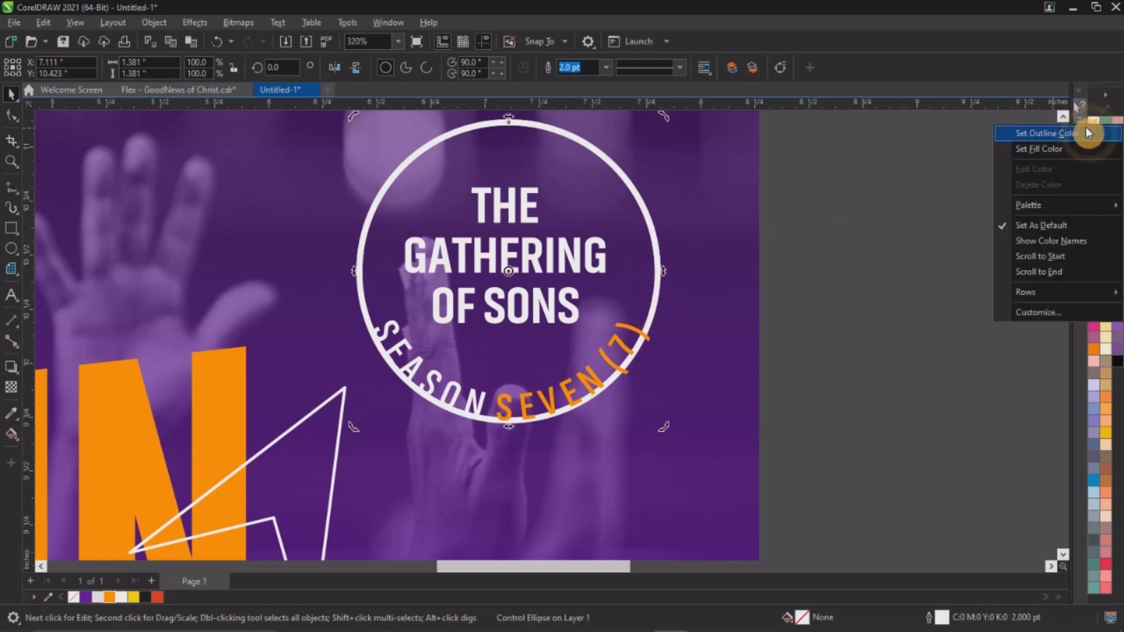
left_click(1085, 128)
left_click(866, 296)
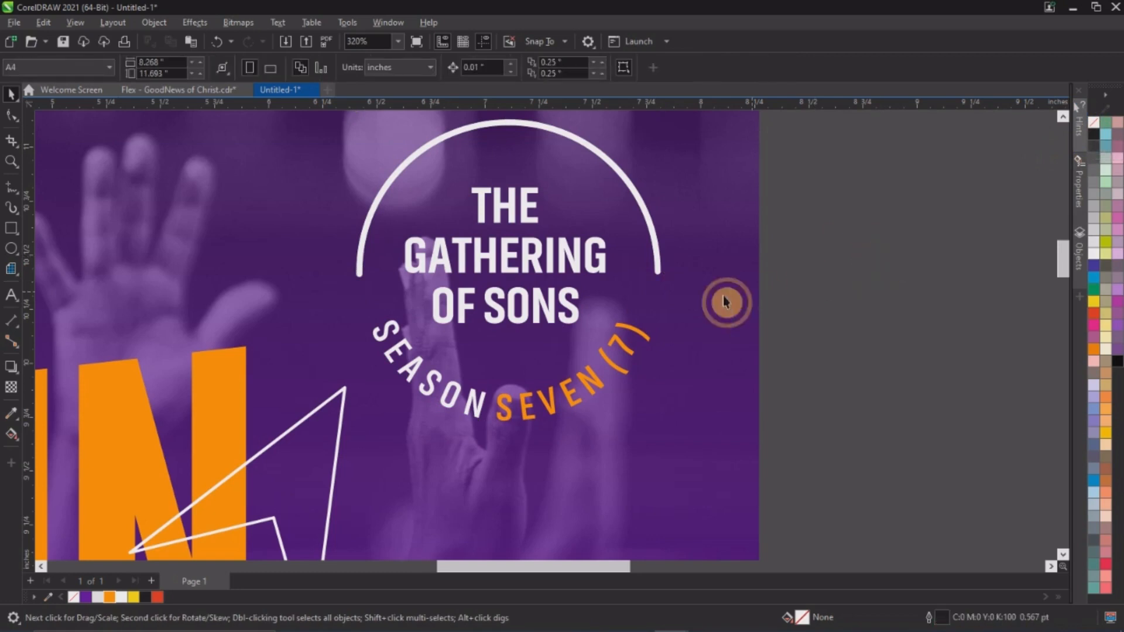
Step: Give the HISGLORY headline a Perspective Top Left drop shadow and reshape it to an angle of about 106 and a stretch of 85
scroll(727, 258, "down", 5)
scroll(634, 201, "down", 3)
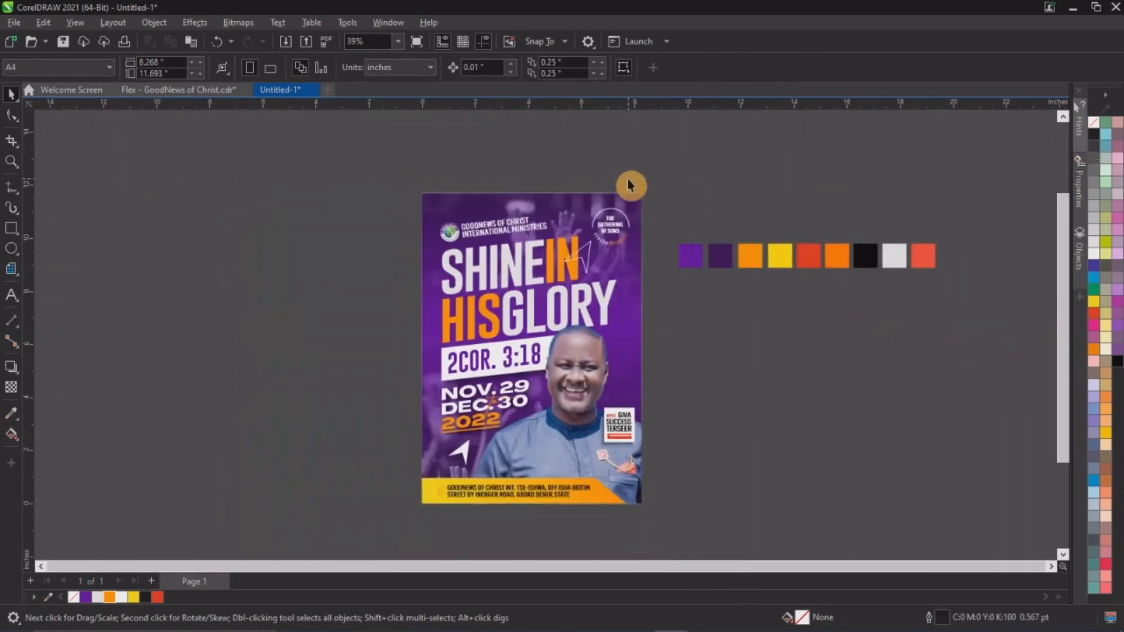
key("z")
left_click_drag(416, 176, 654, 518)
key("space")
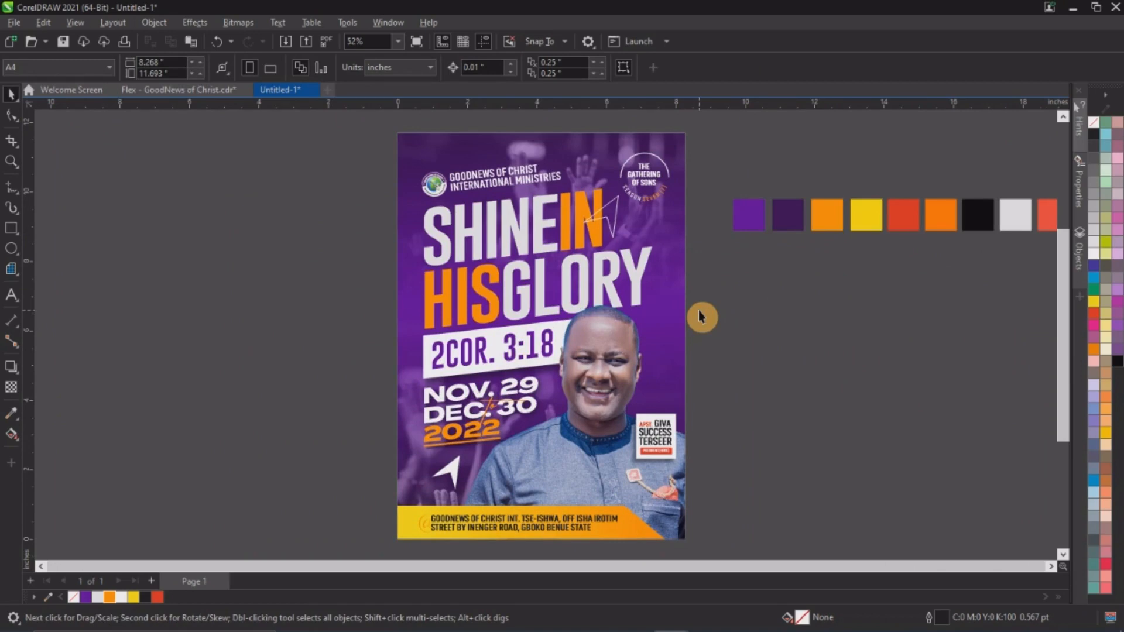
scroll(586, 240, "up", 3)
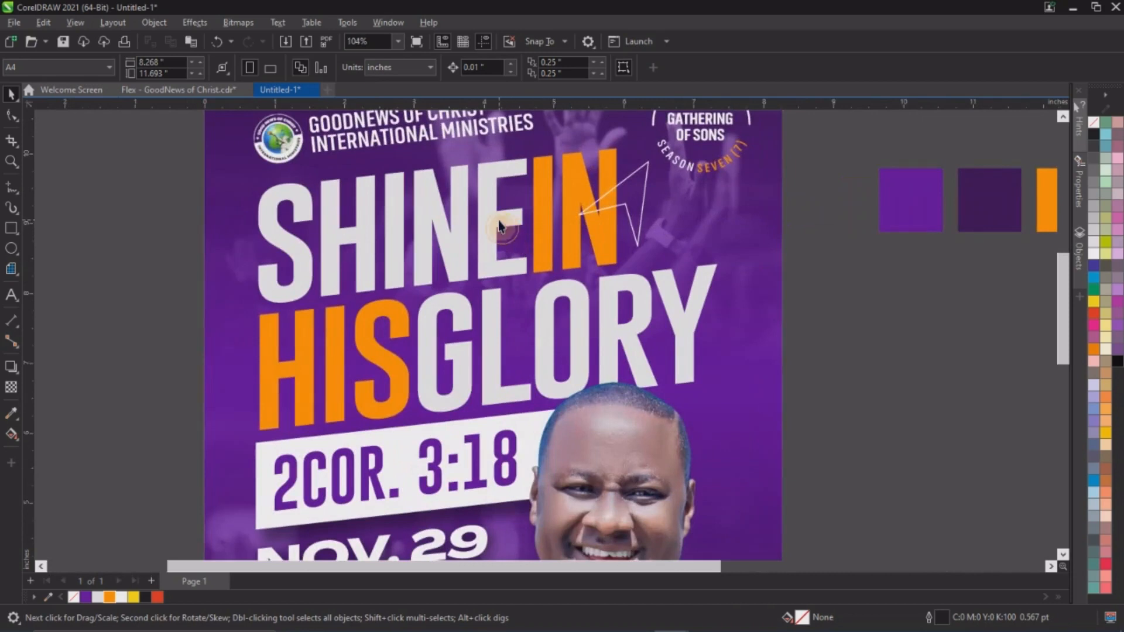
left_click(375, 349)
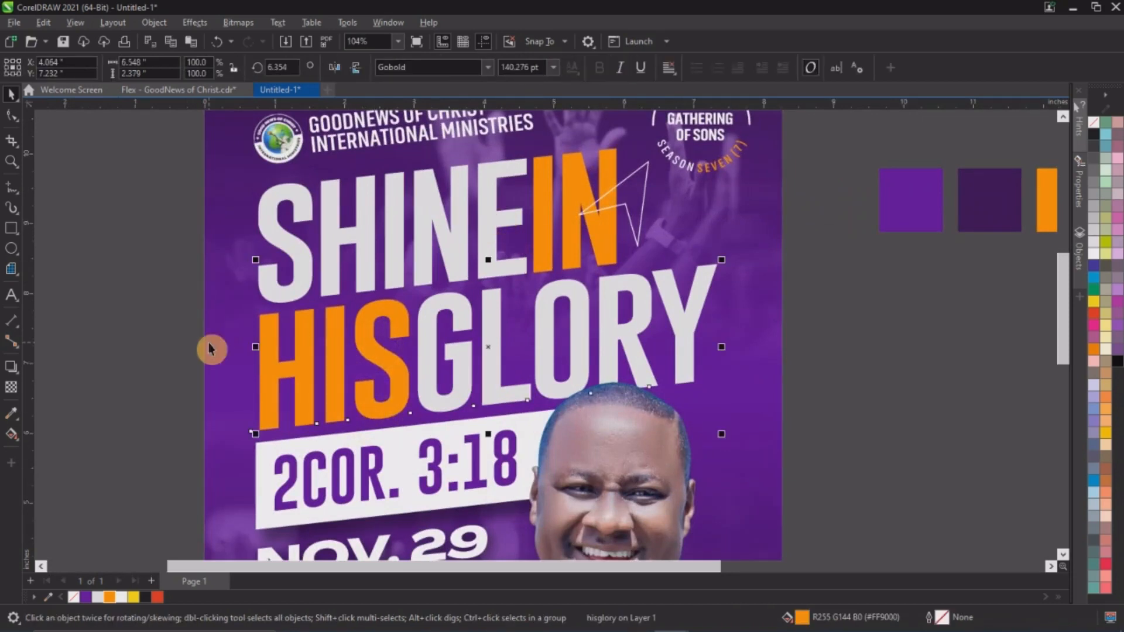
left_click(11, 366)
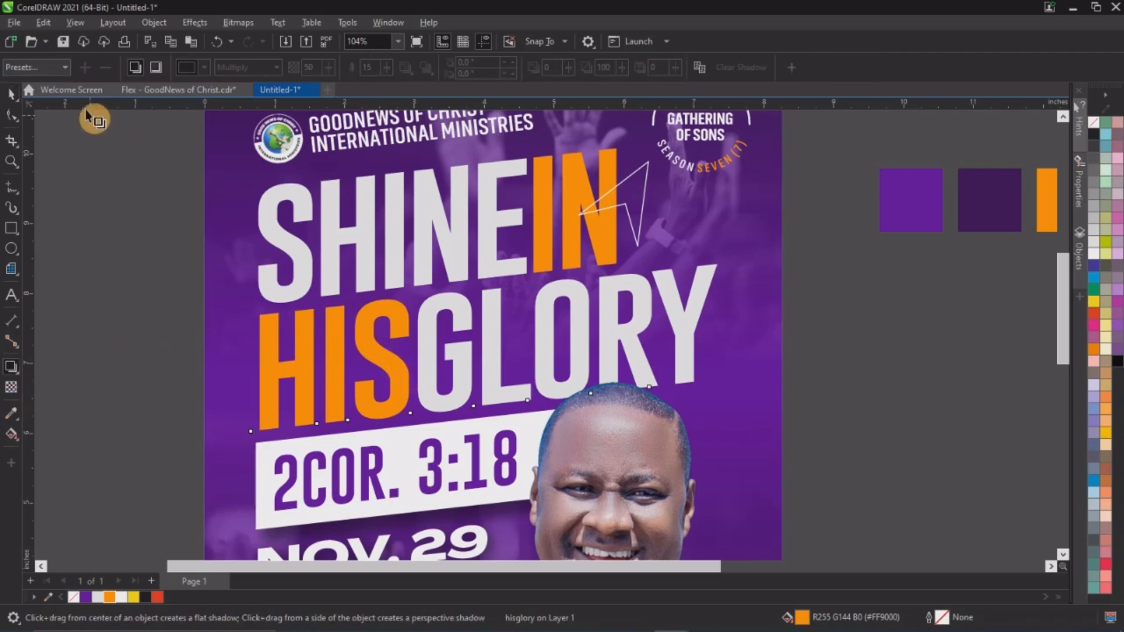
left_click(45, 71)
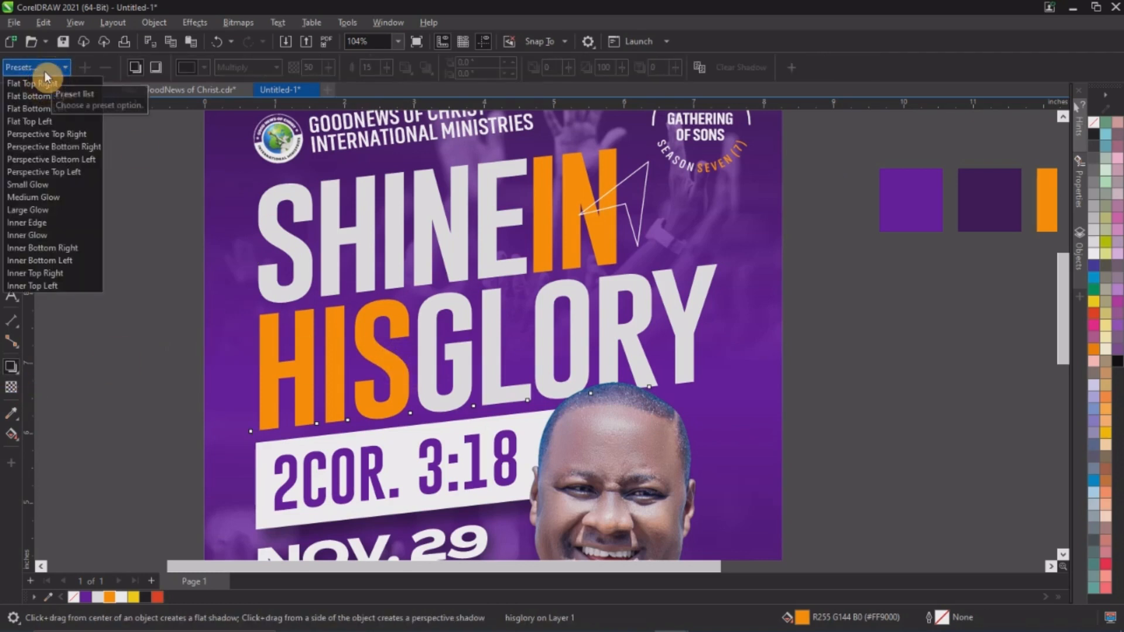
left_click(38, 175)
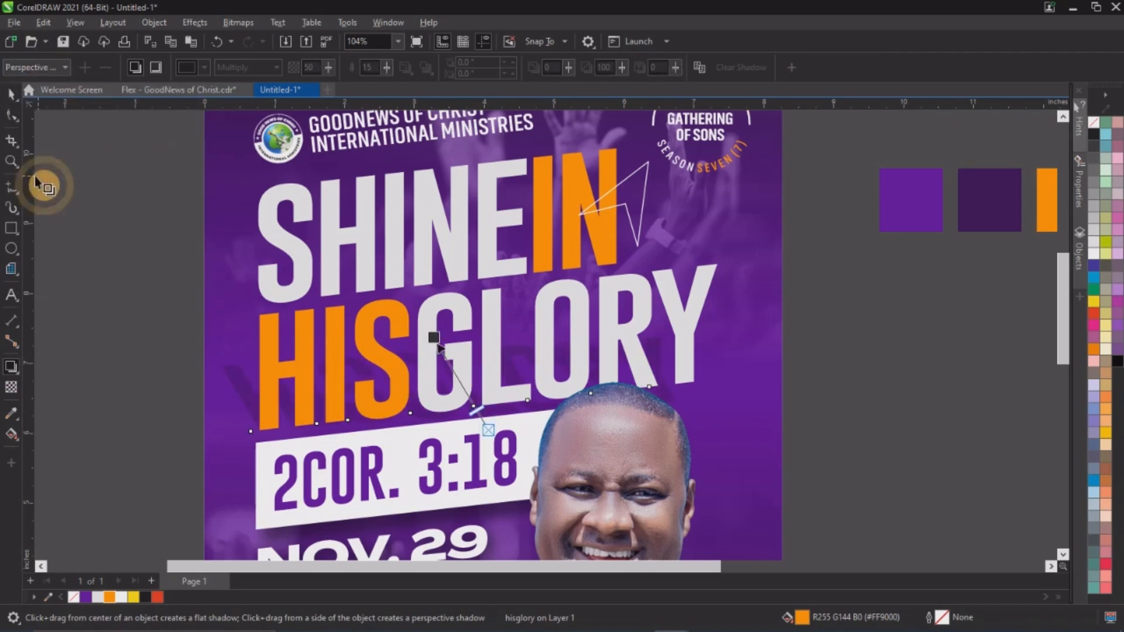
left_click_drag(434, 335, 446, 288)
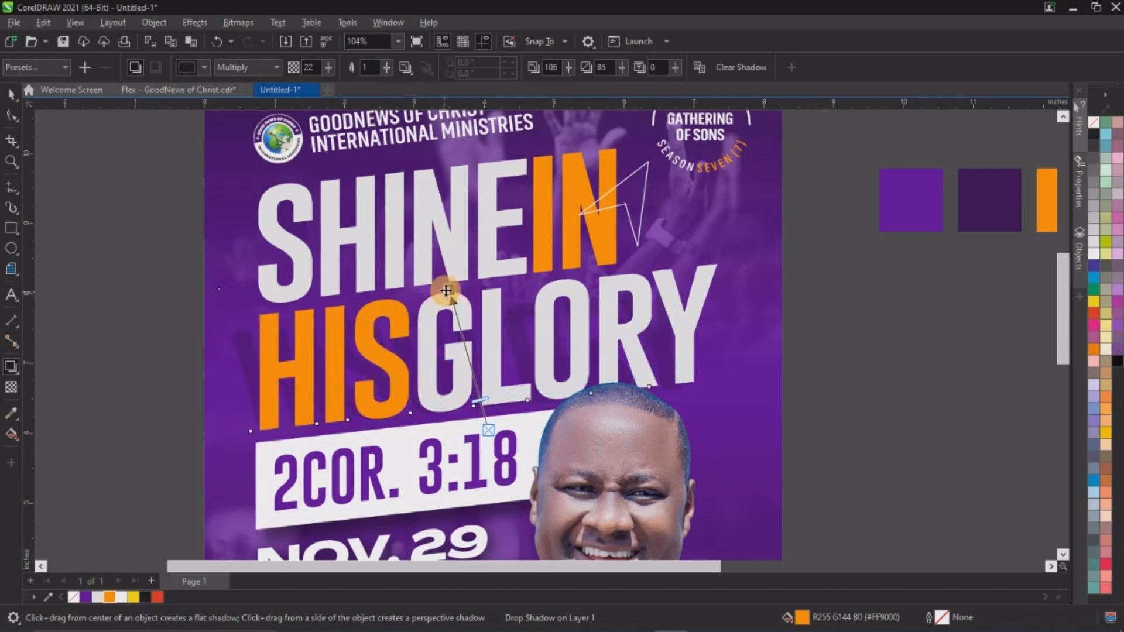
Step: Give the SHINEIN headline a Perspective Top Left drop shadow and reshape it to an angle of about 101 and a stretch of 82
left_click(300, 243)
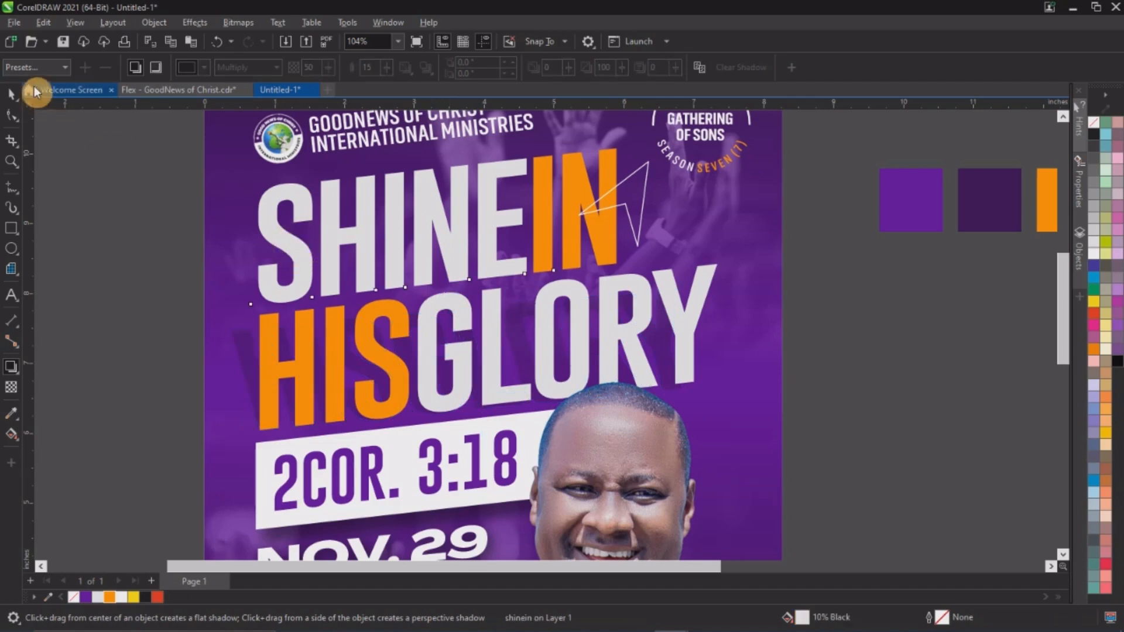
left_click(36, 67)
left_click(42, 173)
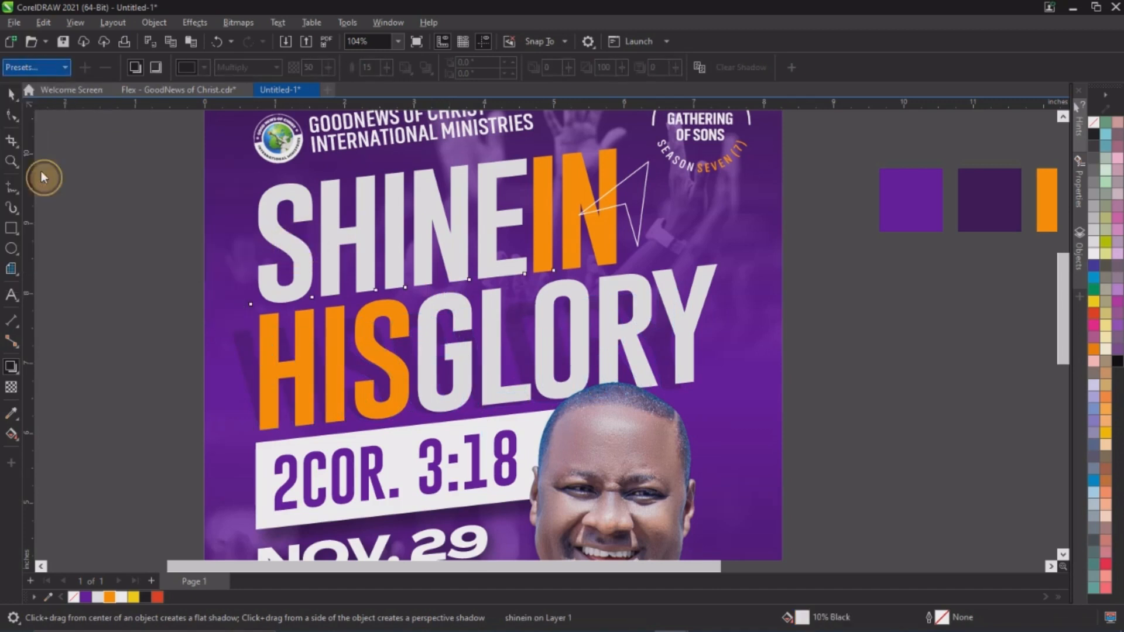
left_click_drag(437, 304, 414, 178)
scroll(341, 275, "down", 3)
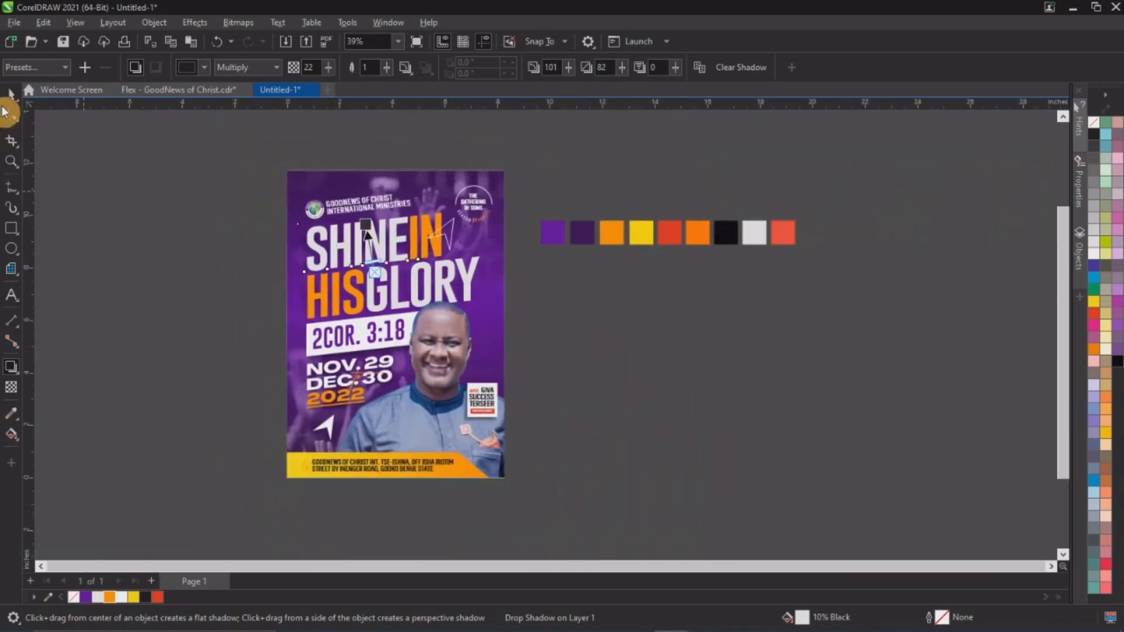
left_click(11, 100)
key("z")
left_click_drag(279, 156, 521, 508)
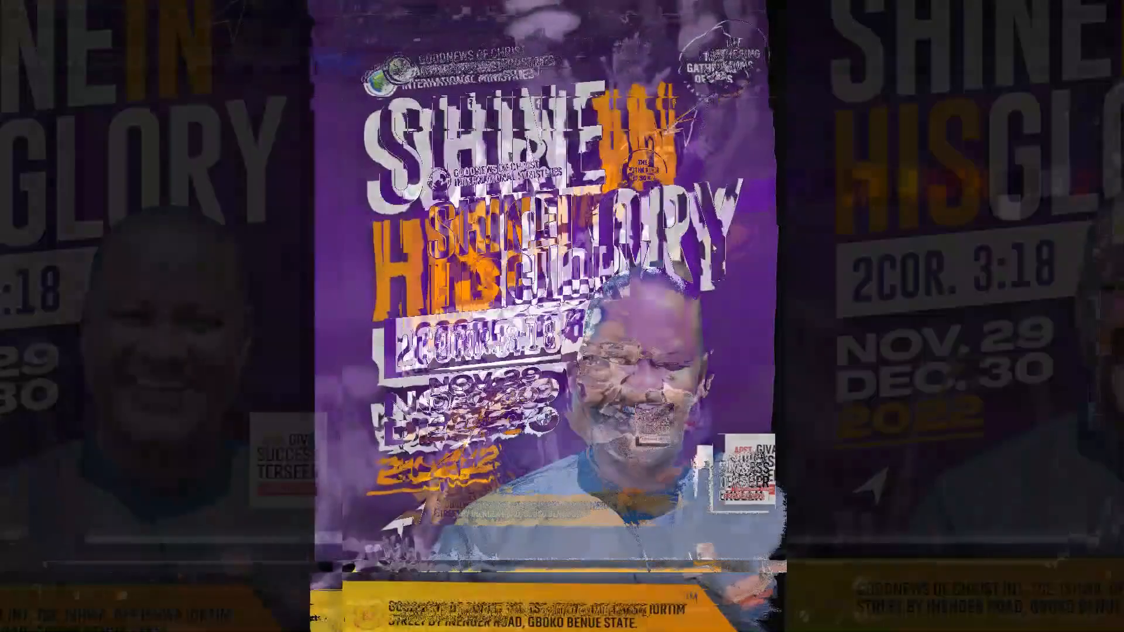